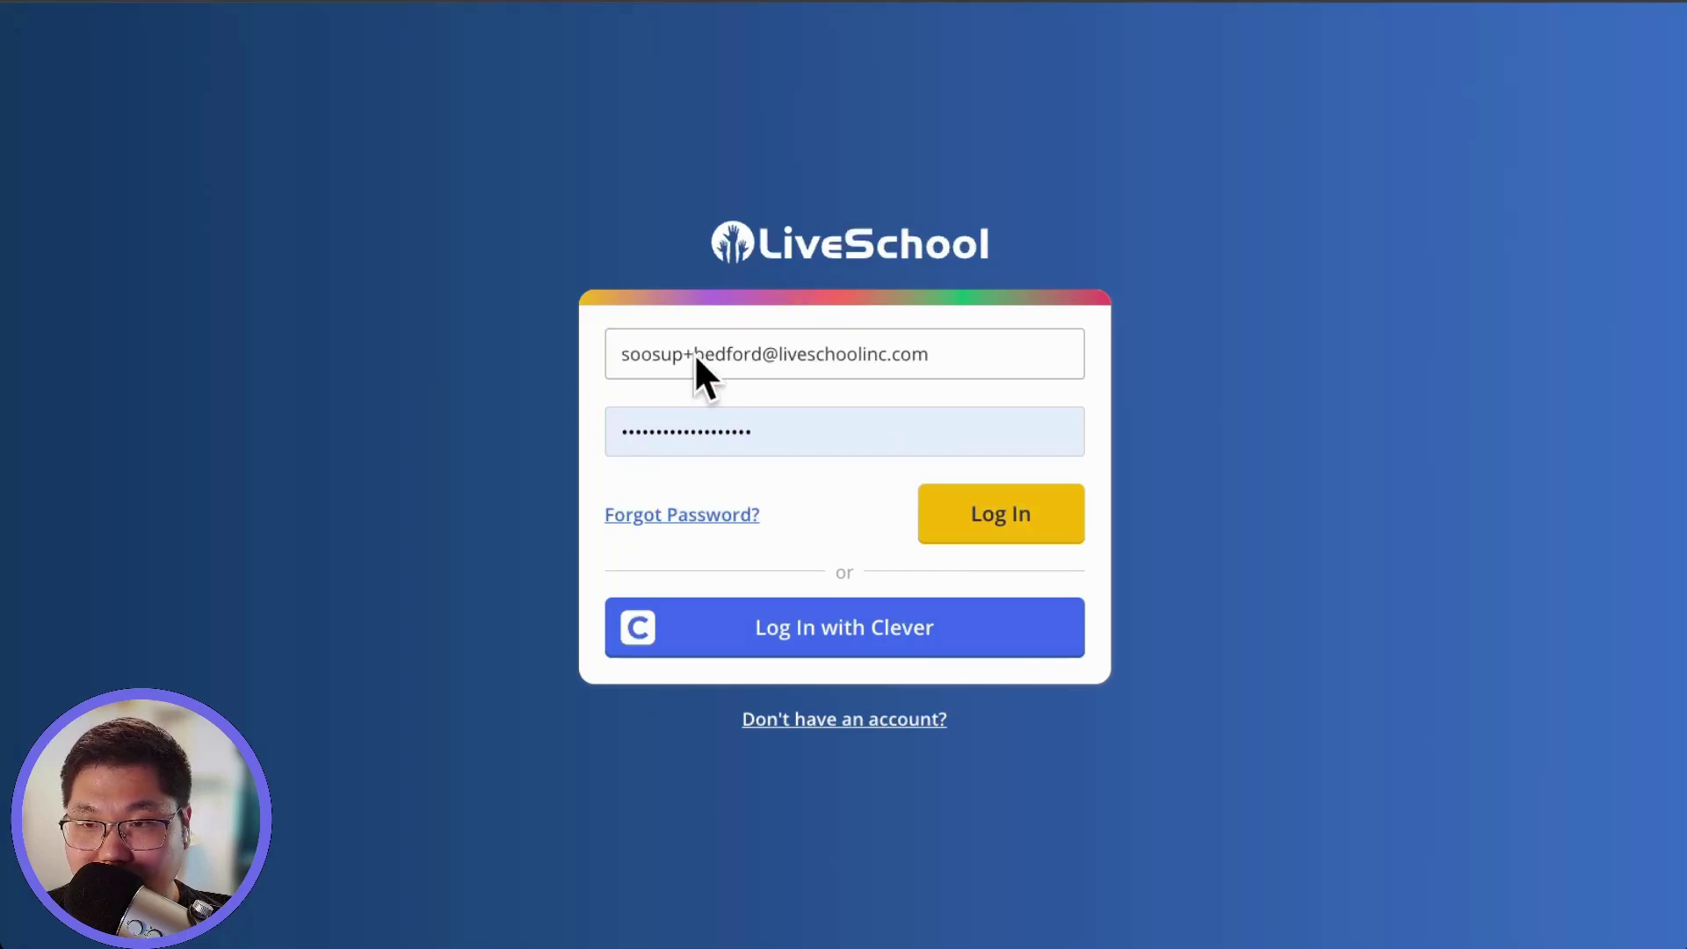
# Step: Sign in to the Bedford Middle School teacher account in LiveSchool
pyautogui.click(971, 513)
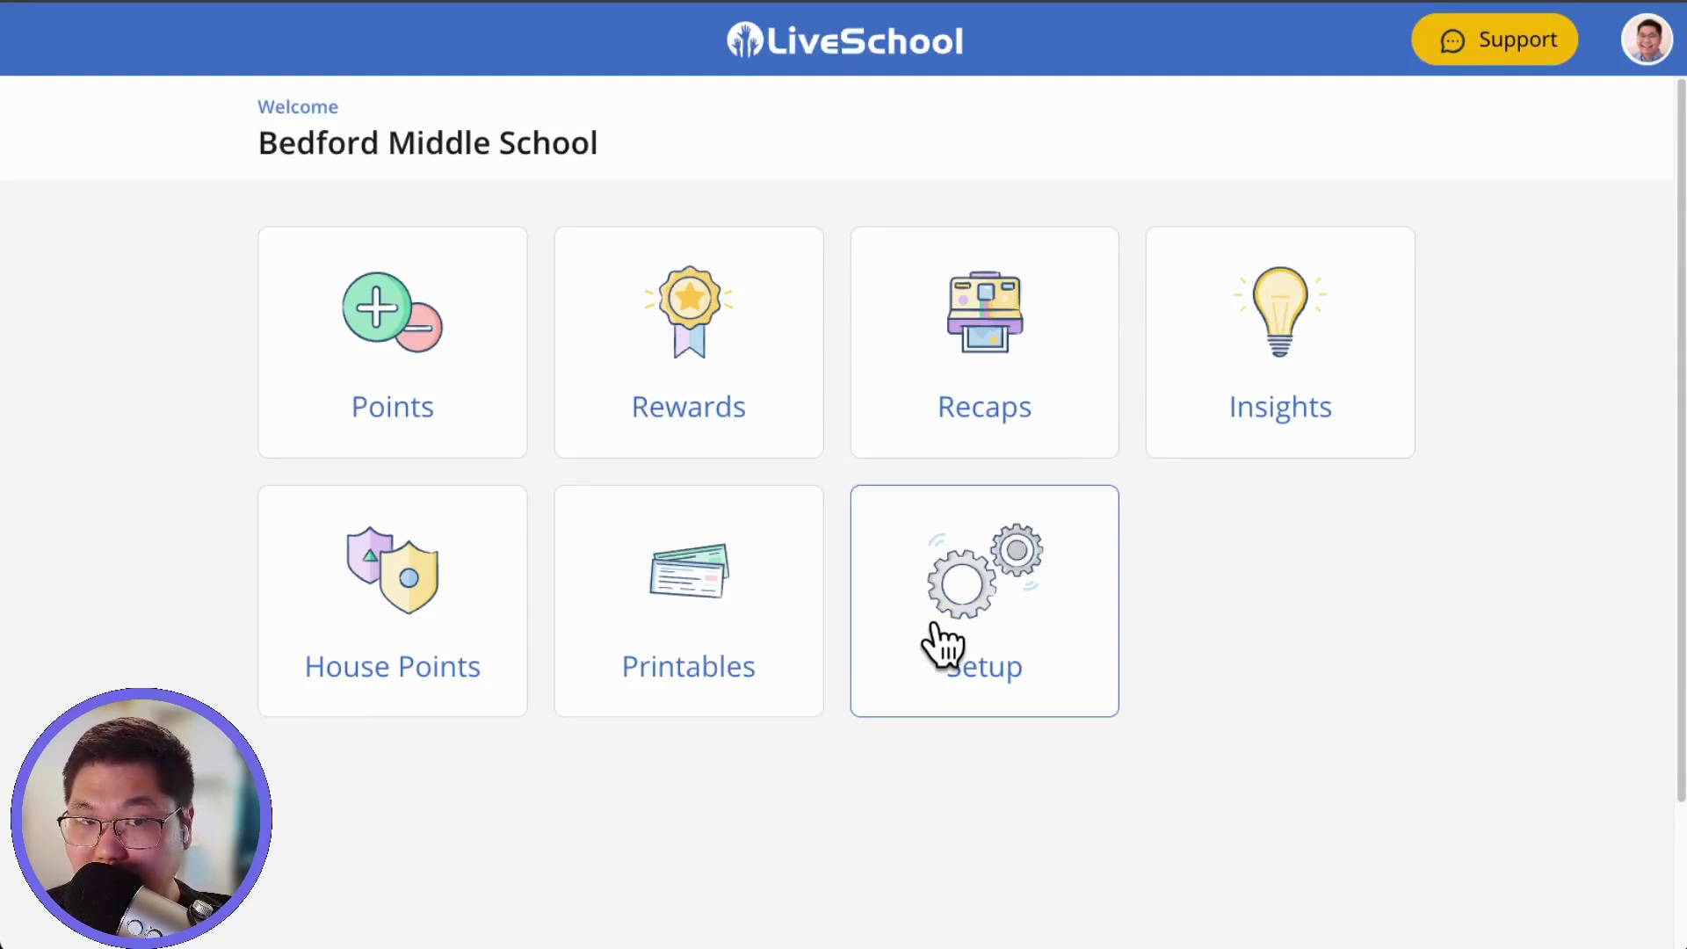
# Step: Open the Cedar Points page and browse rosters by grade and teacher without switching
pyautogui.click(295, 367)
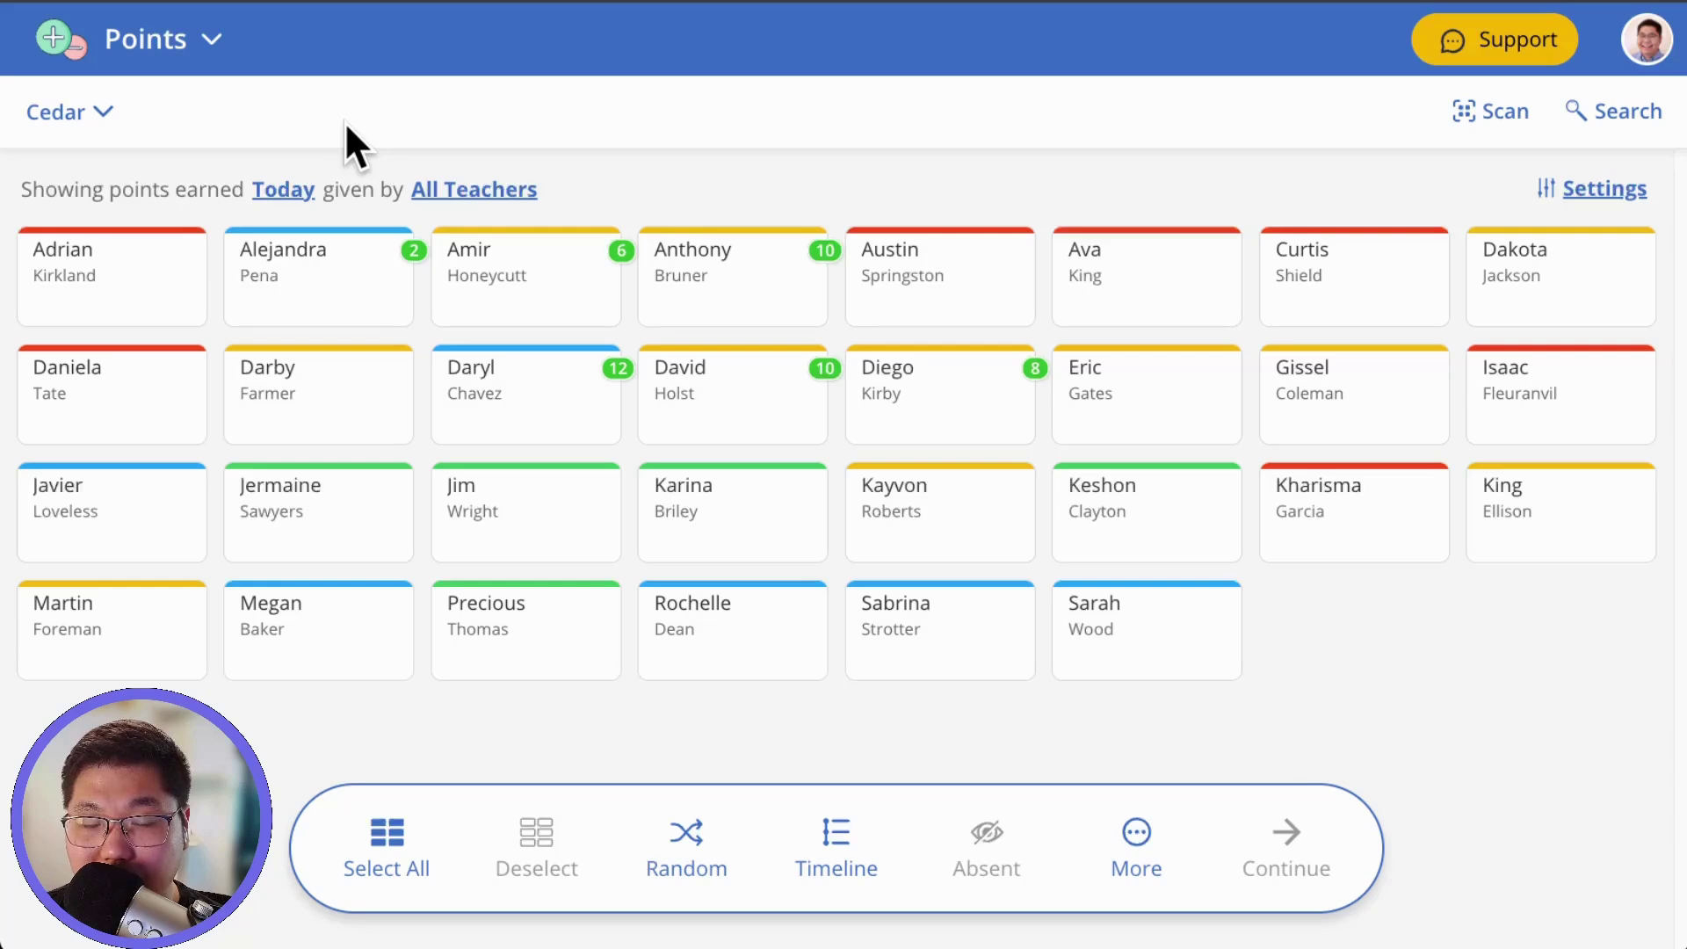
pyautogui.click(97, 115)
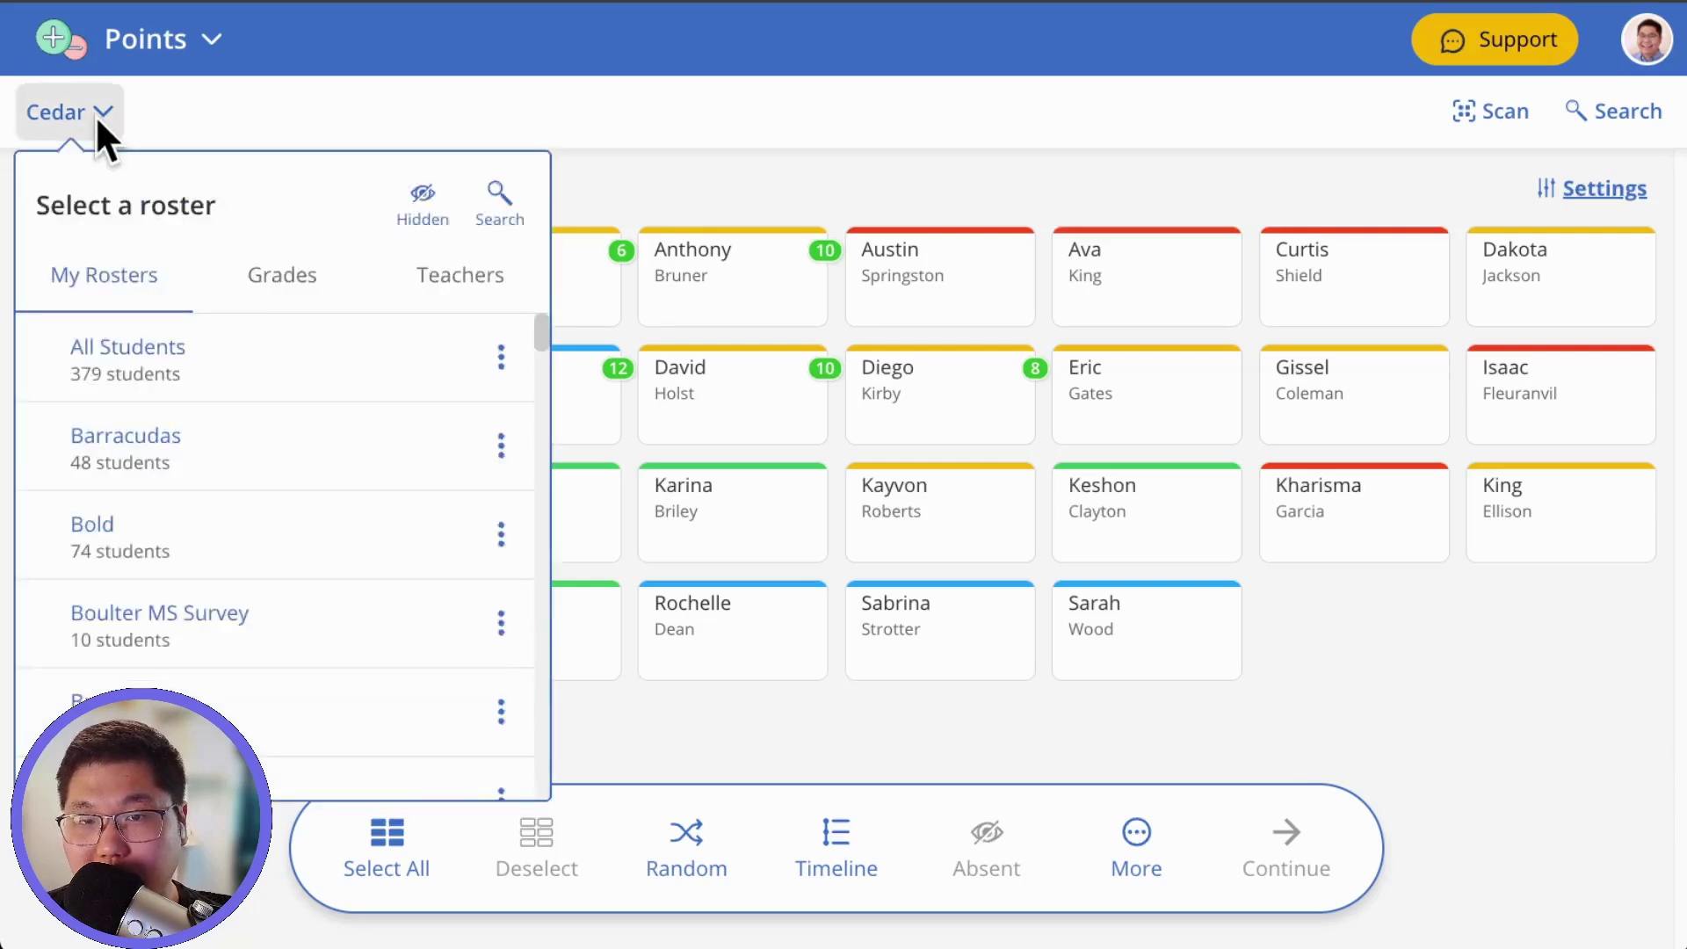
pyautogui.click(303, 285)
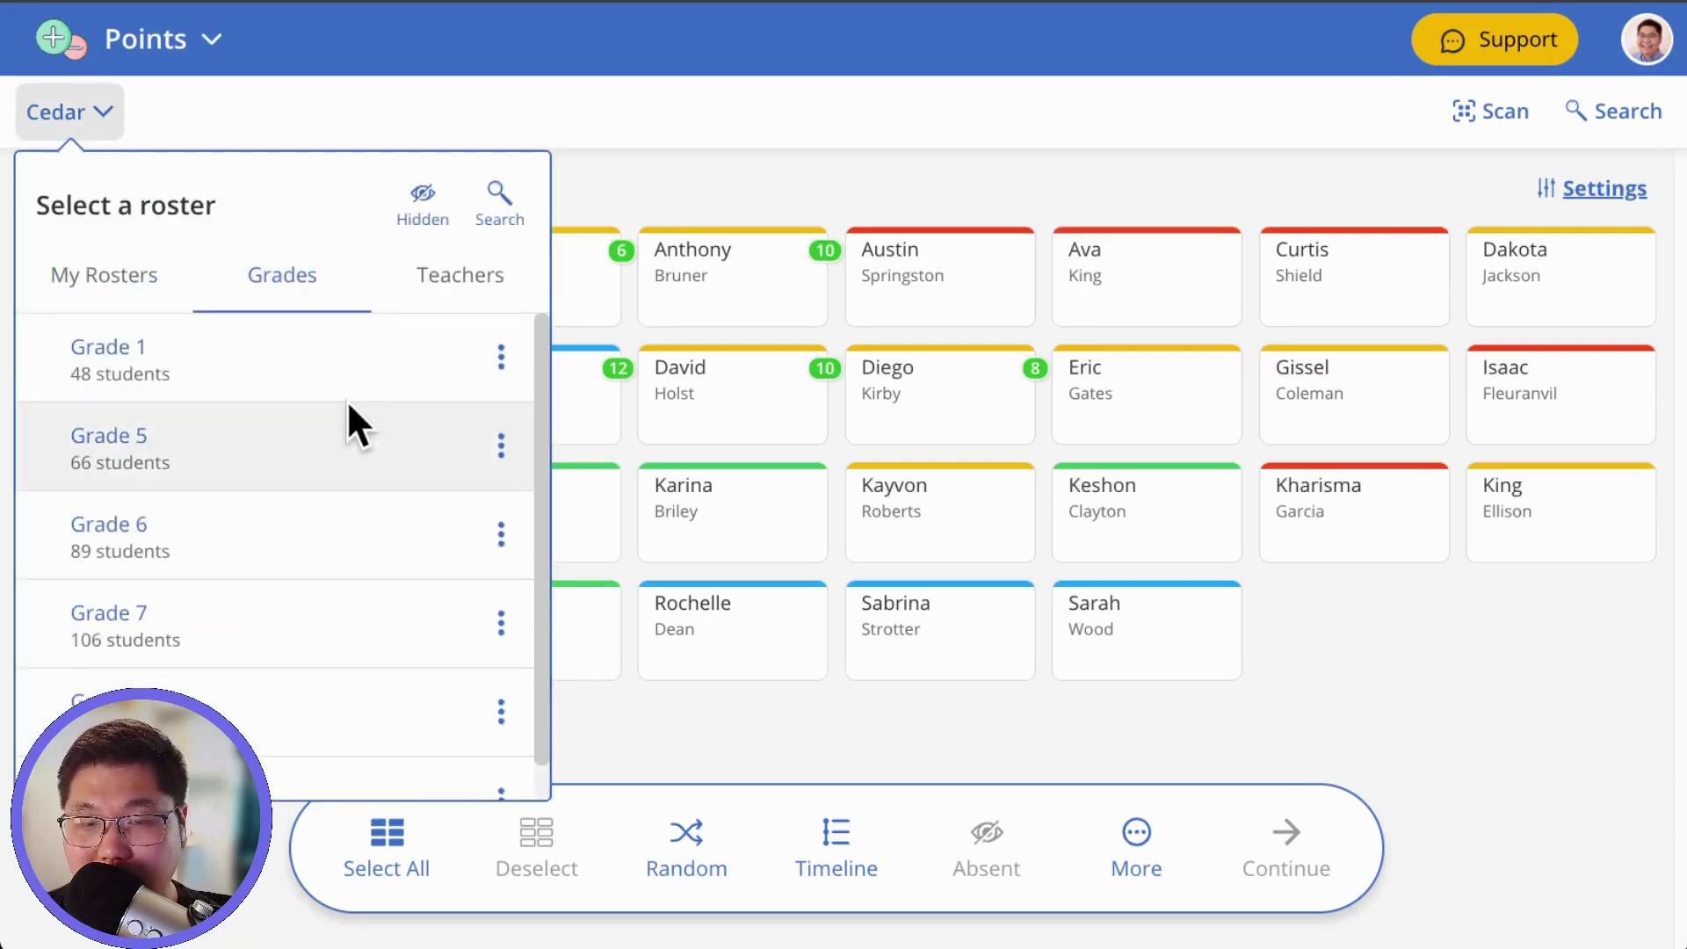
pyautogui.click(465, 283)
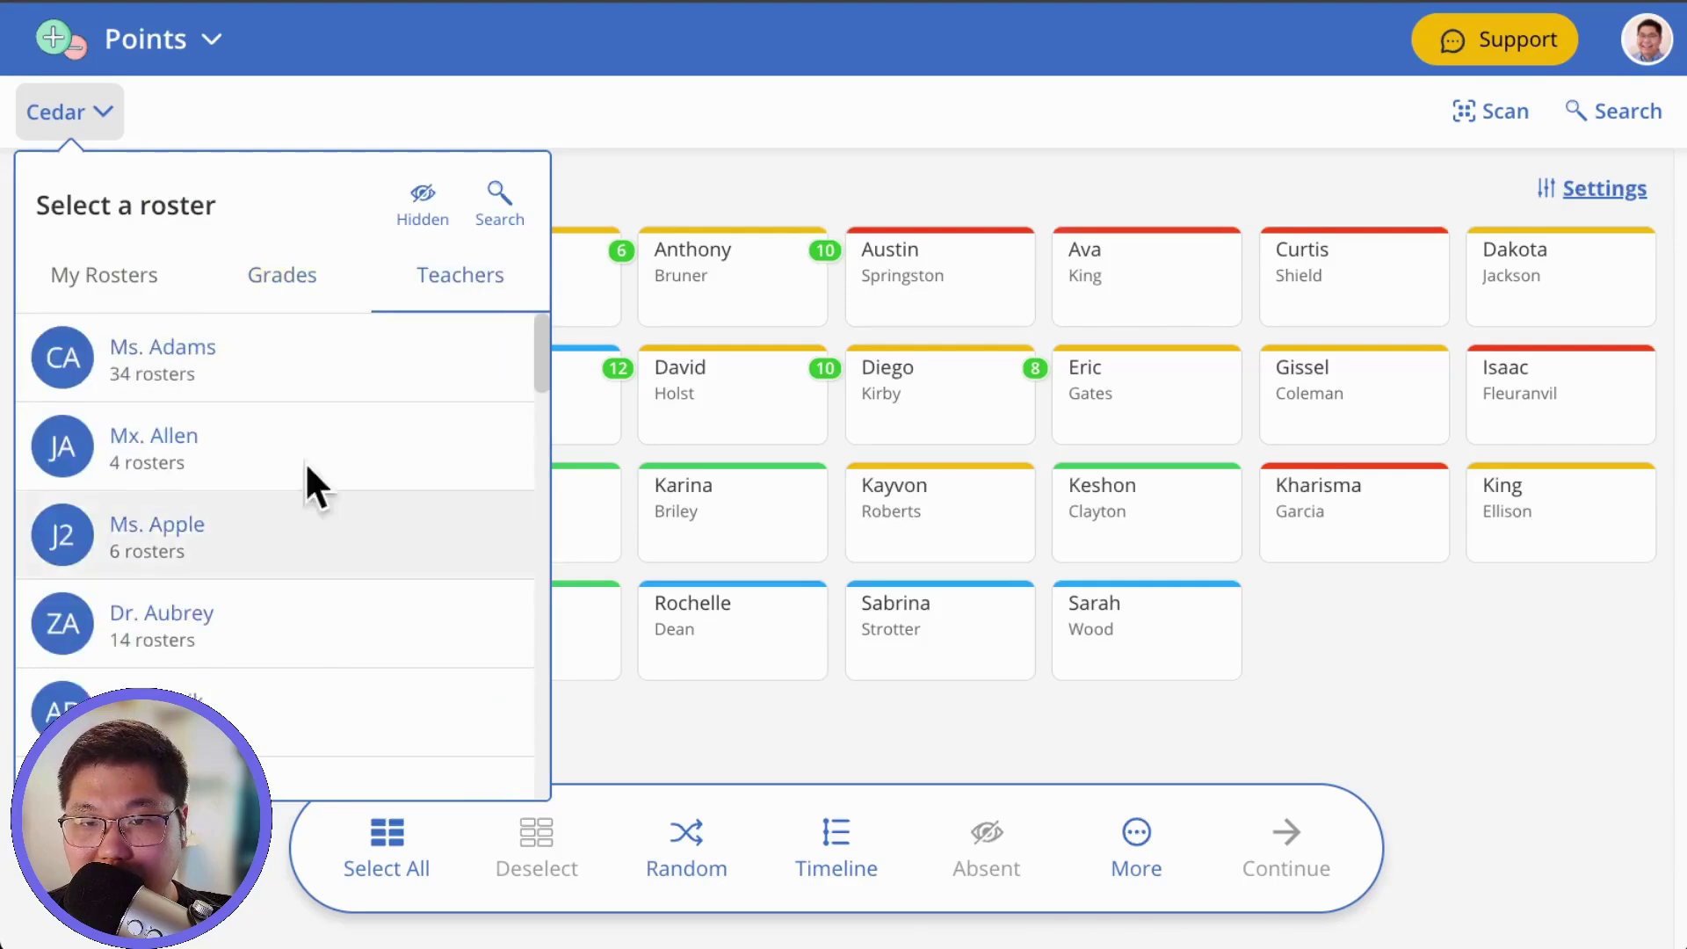
pyautogui.click(371, 107)
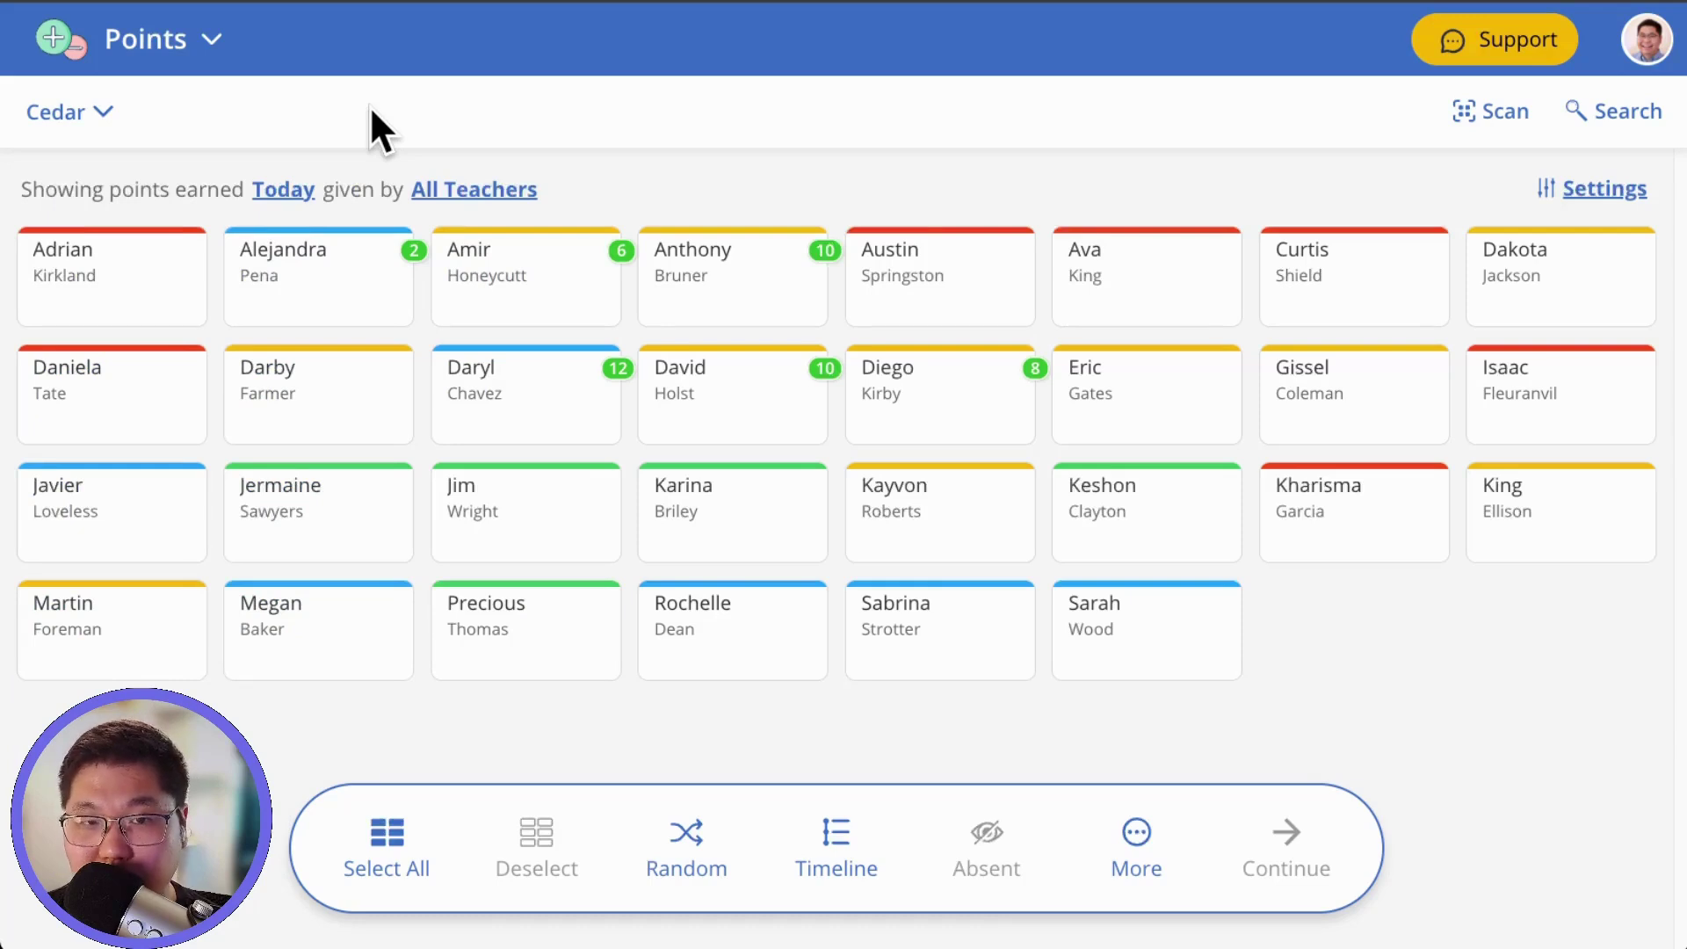
# Step: Give the third top-row student 5 points for Respecting Self
pyautogui.click(448, 297)
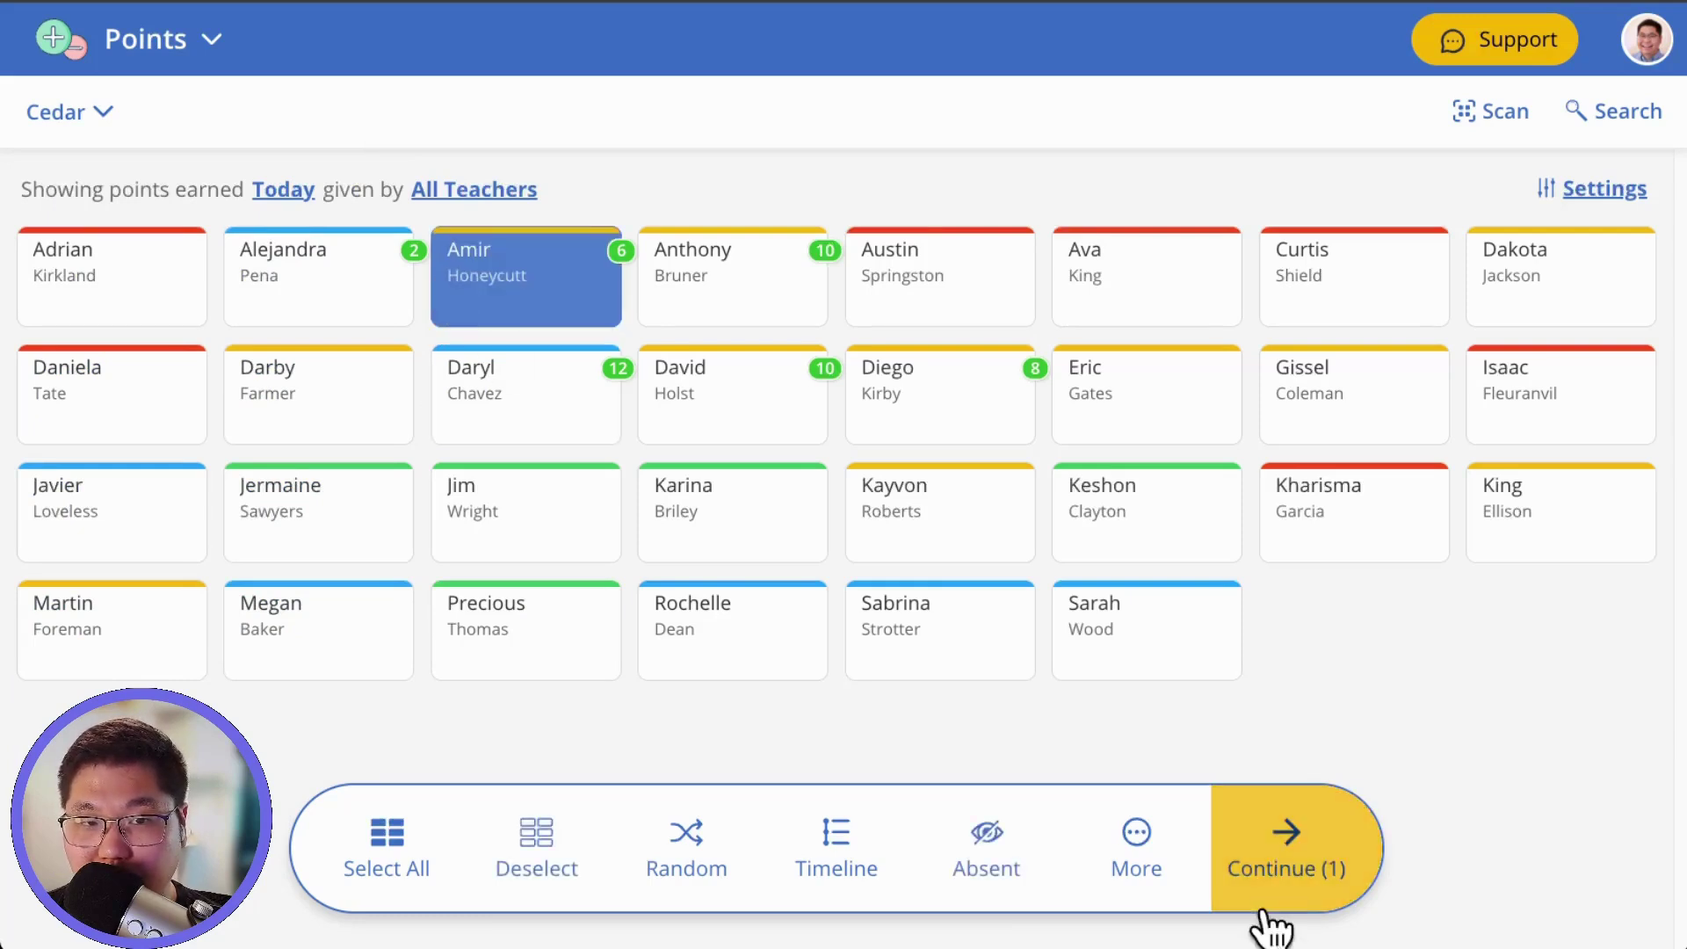
pyautogui.click(1334, 844)
pyautogui.click(823, 347)
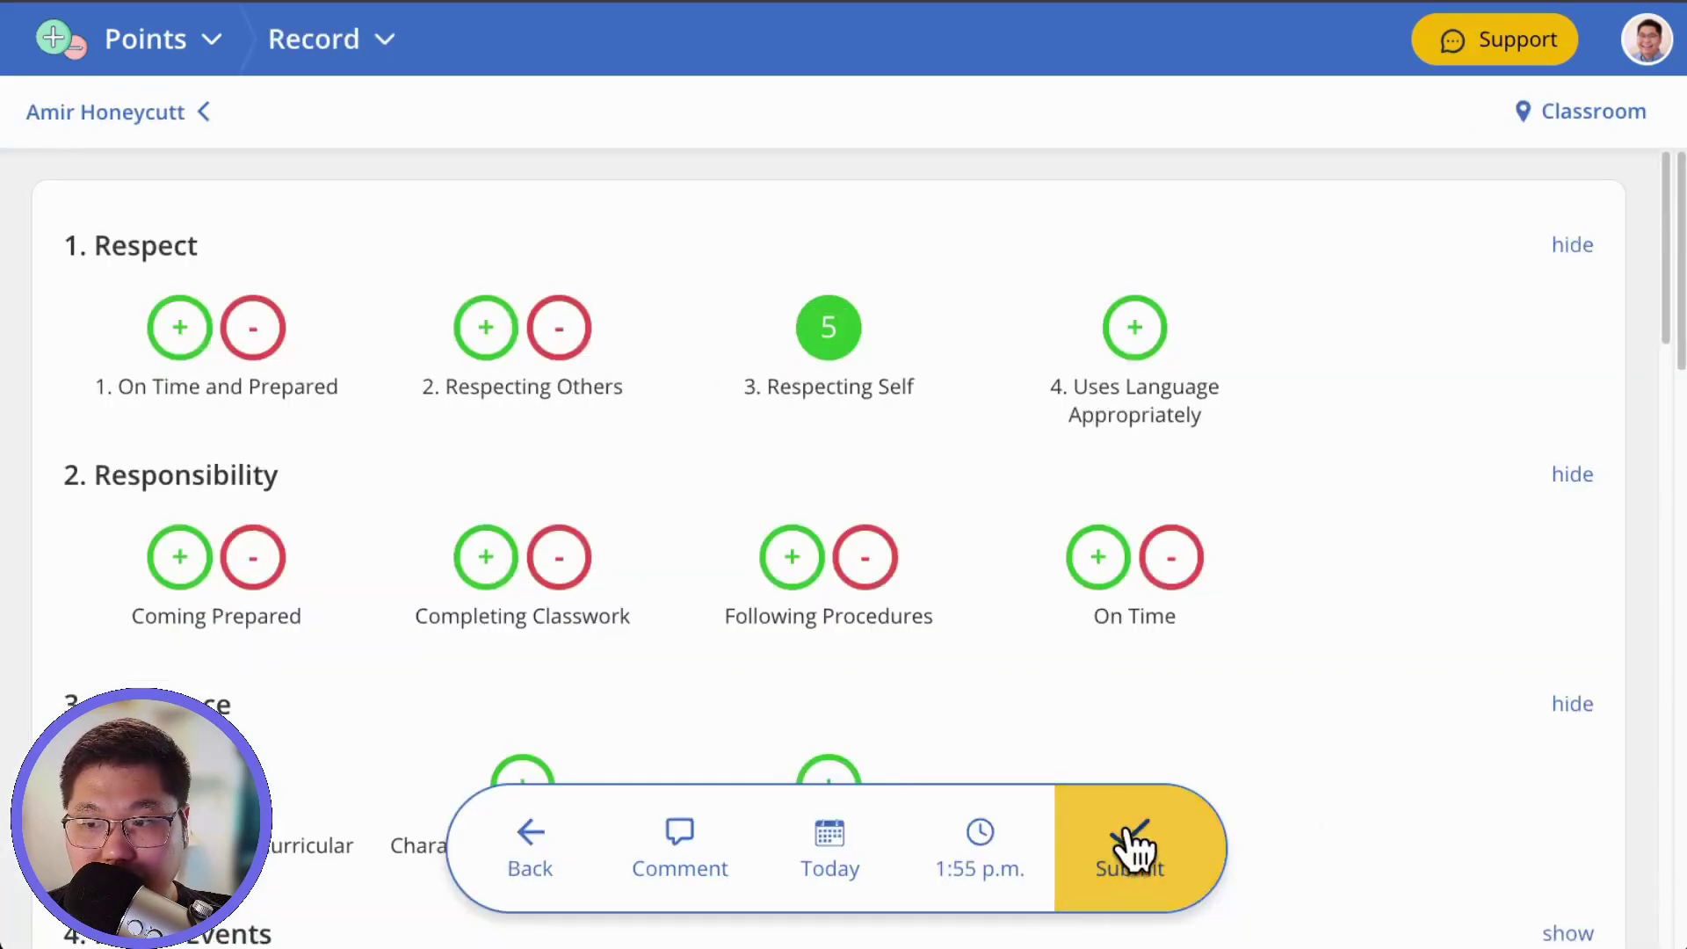
pyautogui.click(1133, 846)
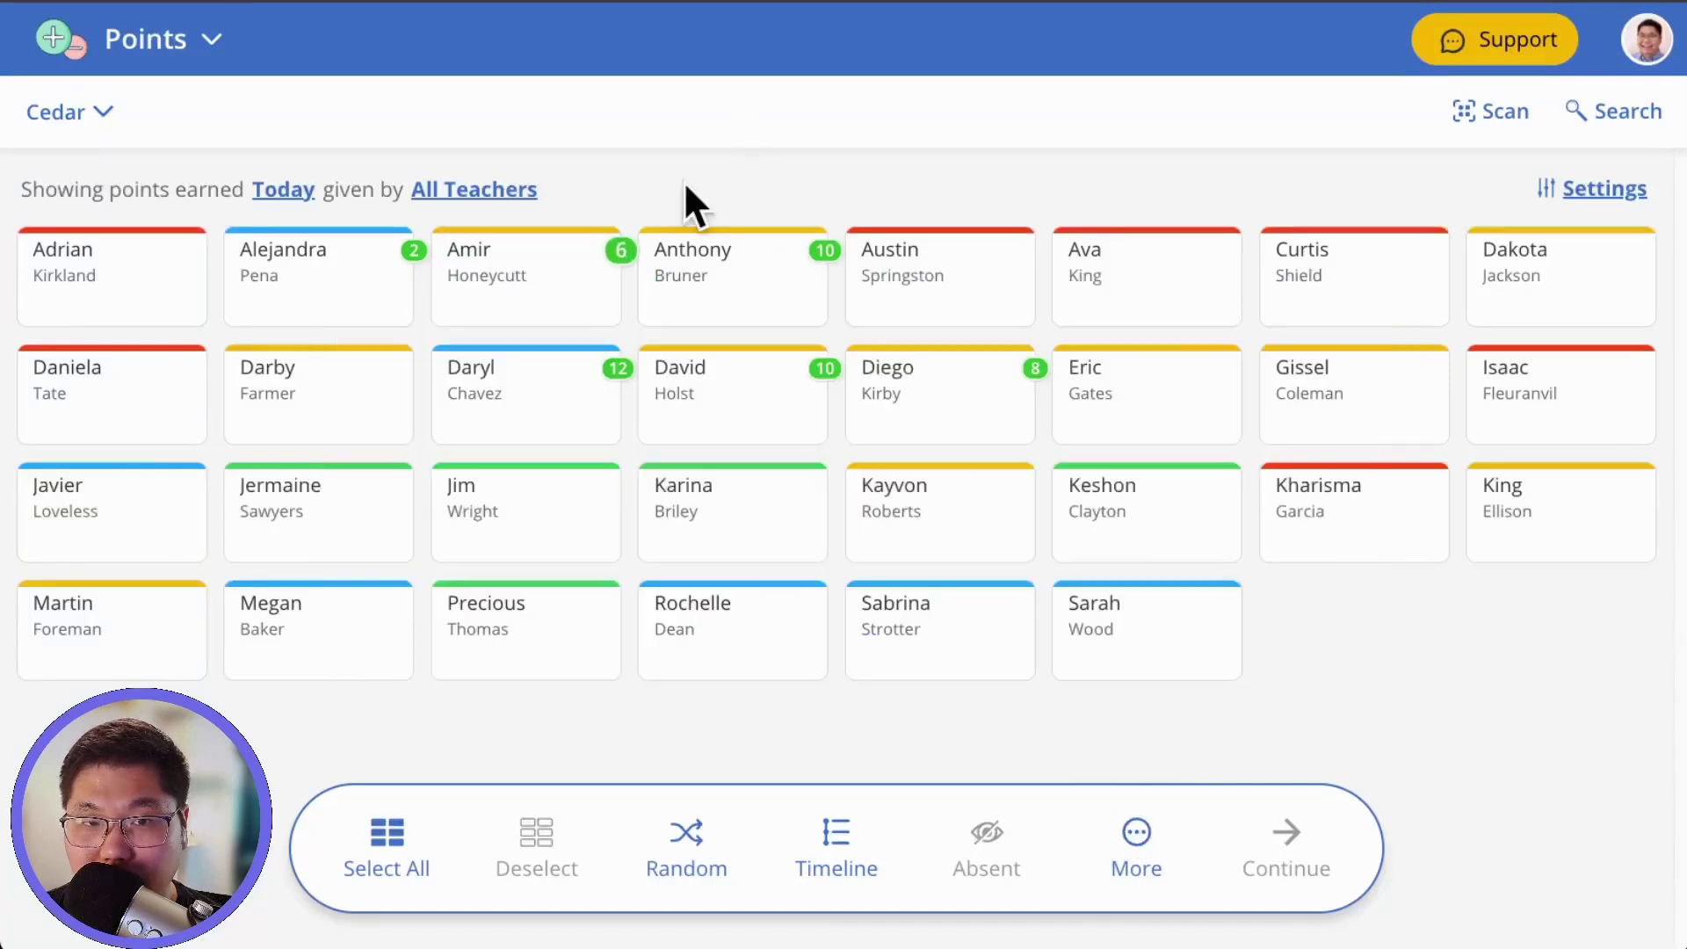
pyautogui.click(546, 318)
# Step: Give four students 2 Respecting Others, 5 Respecting Self and 4 Uses Language Appropriately points
pyautogui.click(492, 395)
pyautogui.click(369, 482)
pyautogui.click(527, 510)
pyautogui.click(1325, 829)
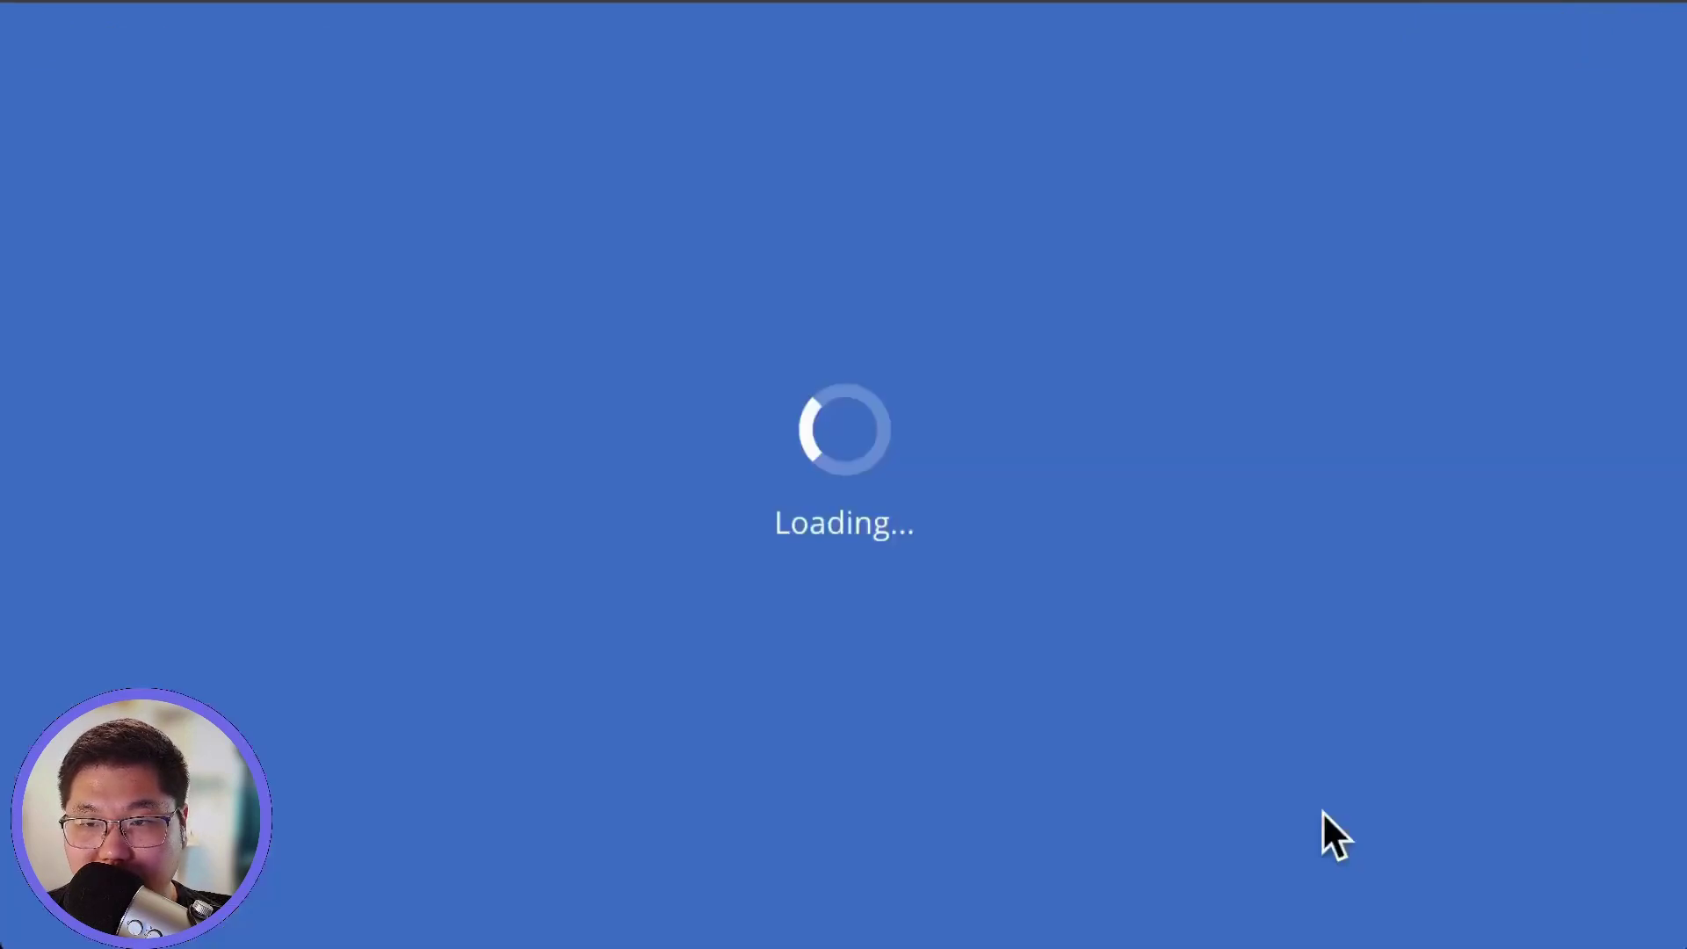
pyautogui.click(486, 327)
pyautogui.click(831, 347)
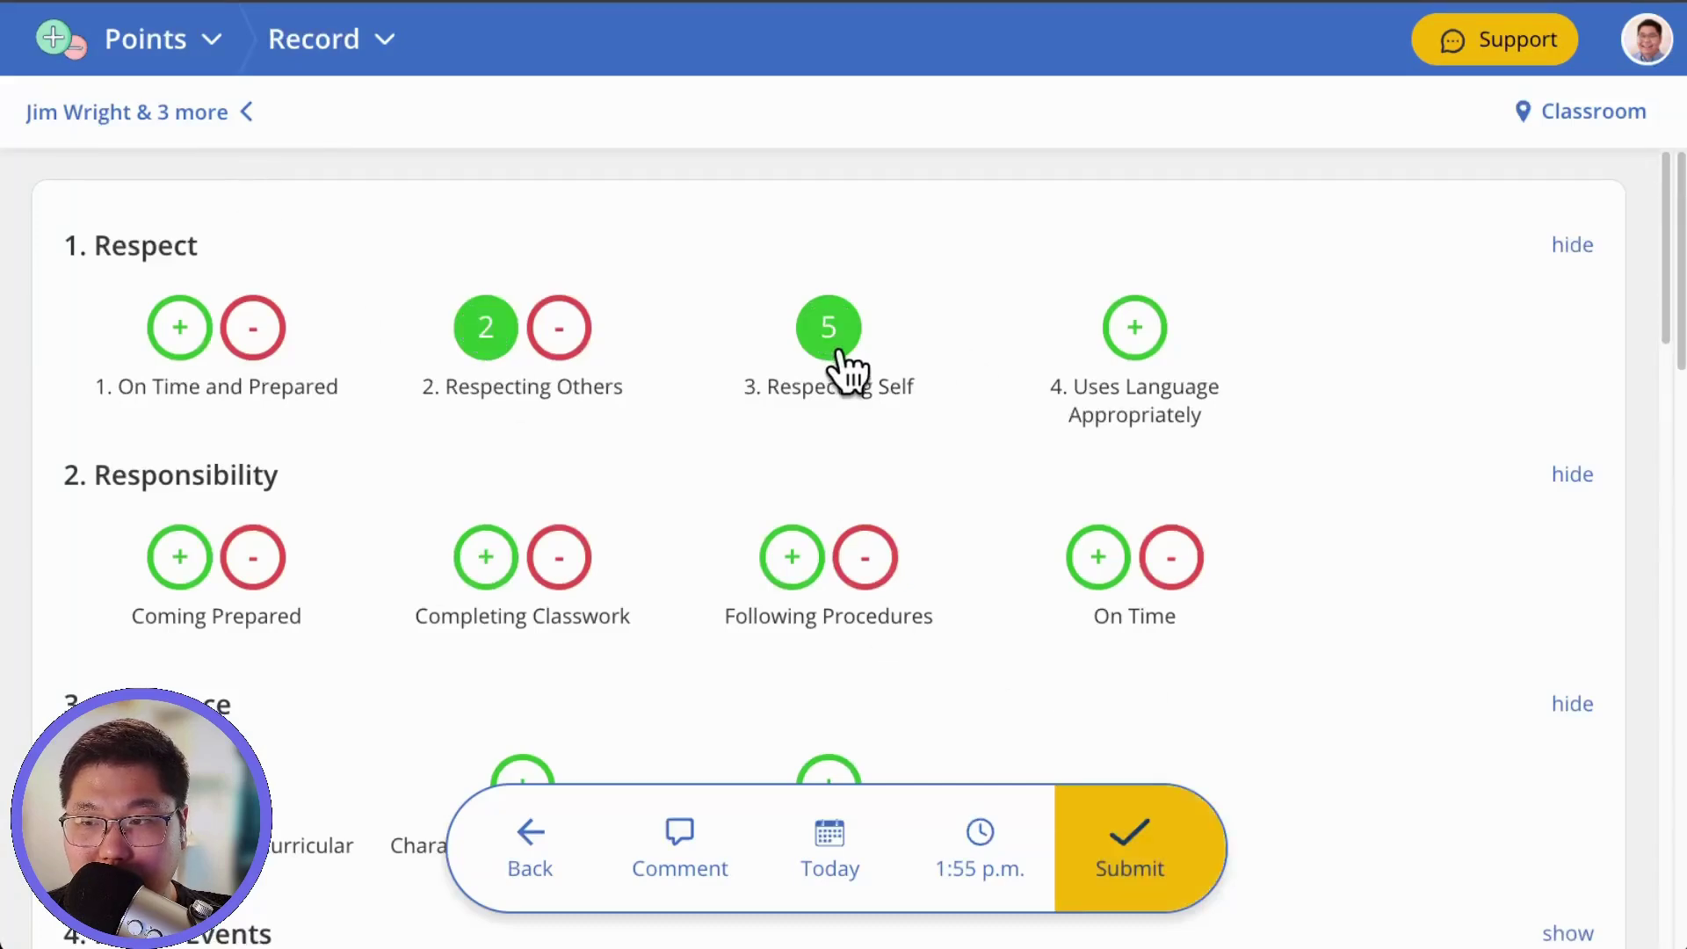
pyautogui.click(1136, 339)
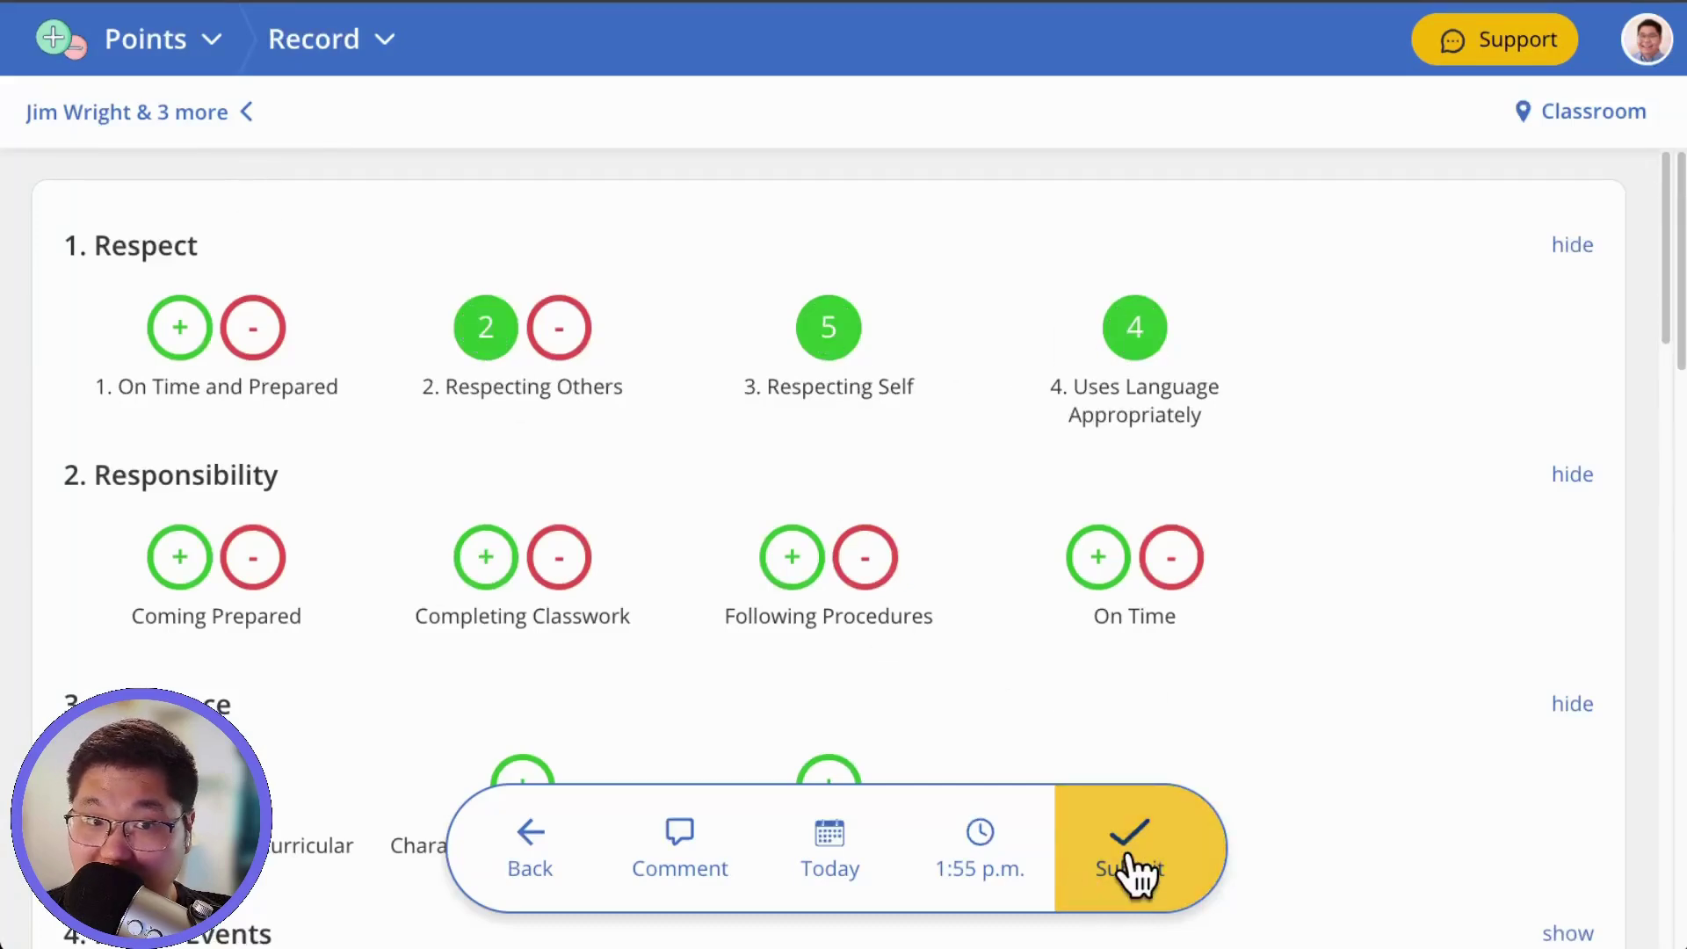
pyautogui.click(1136, 870)
pyautogui.click(1318, 325)
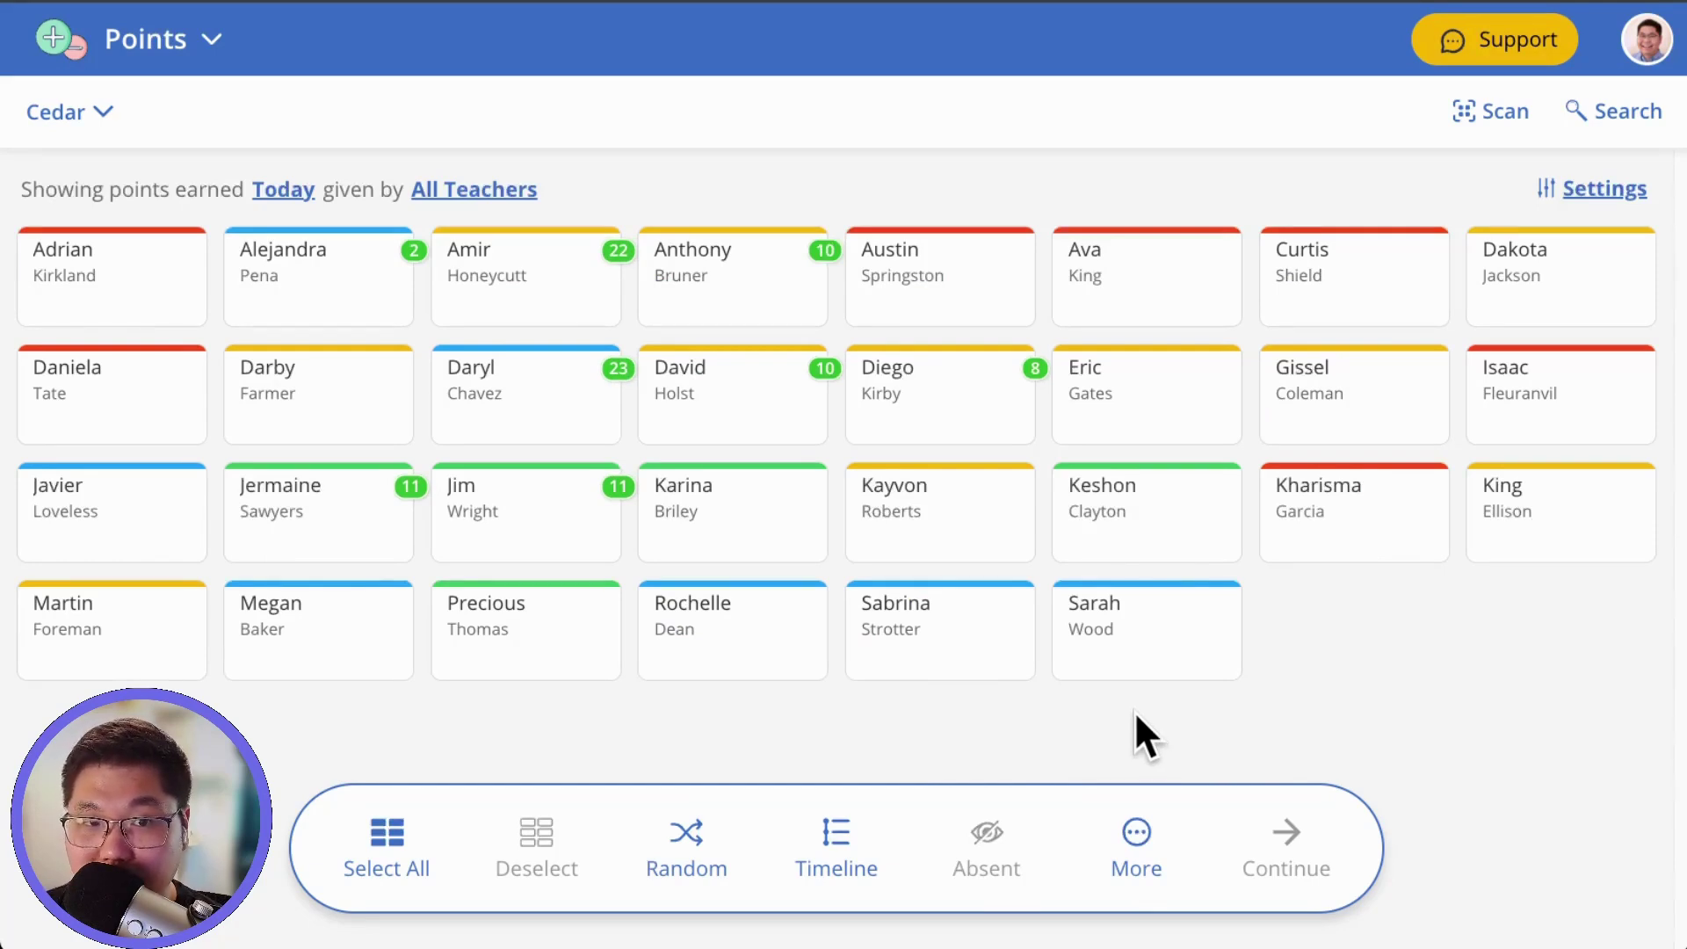
# Step: Deduct 2 Respecting Others points from the second student in the second row
pyautogui.click(255, 413)
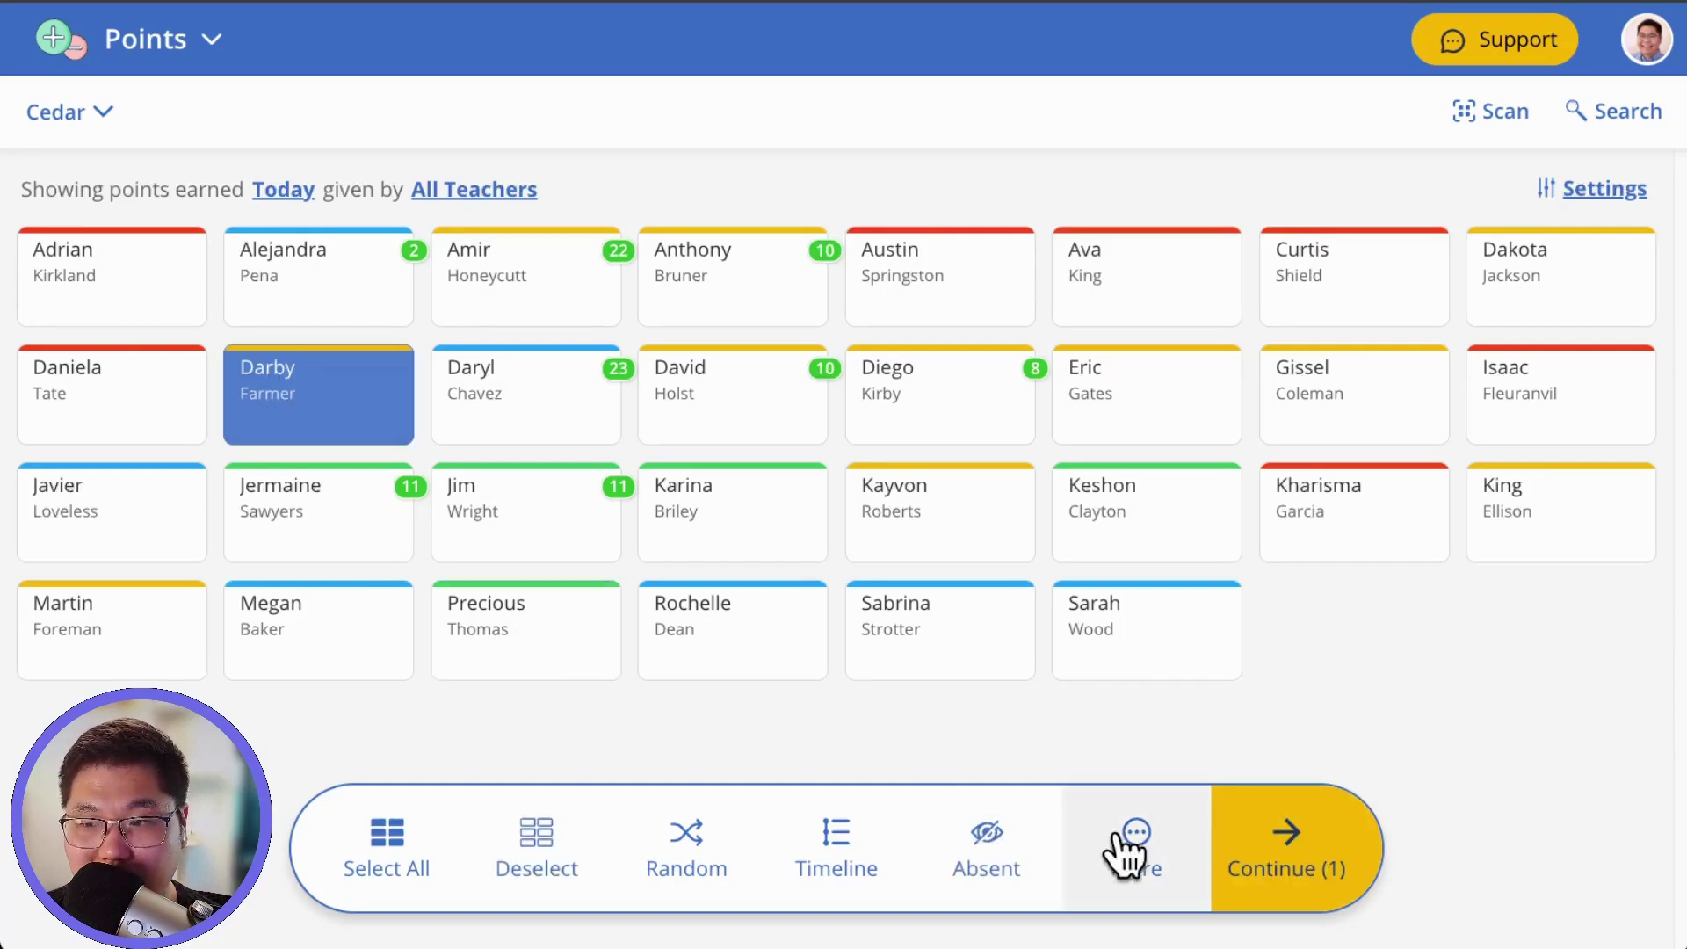
pyautogui.click(1279, 843)
pyautogui.click(559, 327)
pyautogui.click(559, 326)
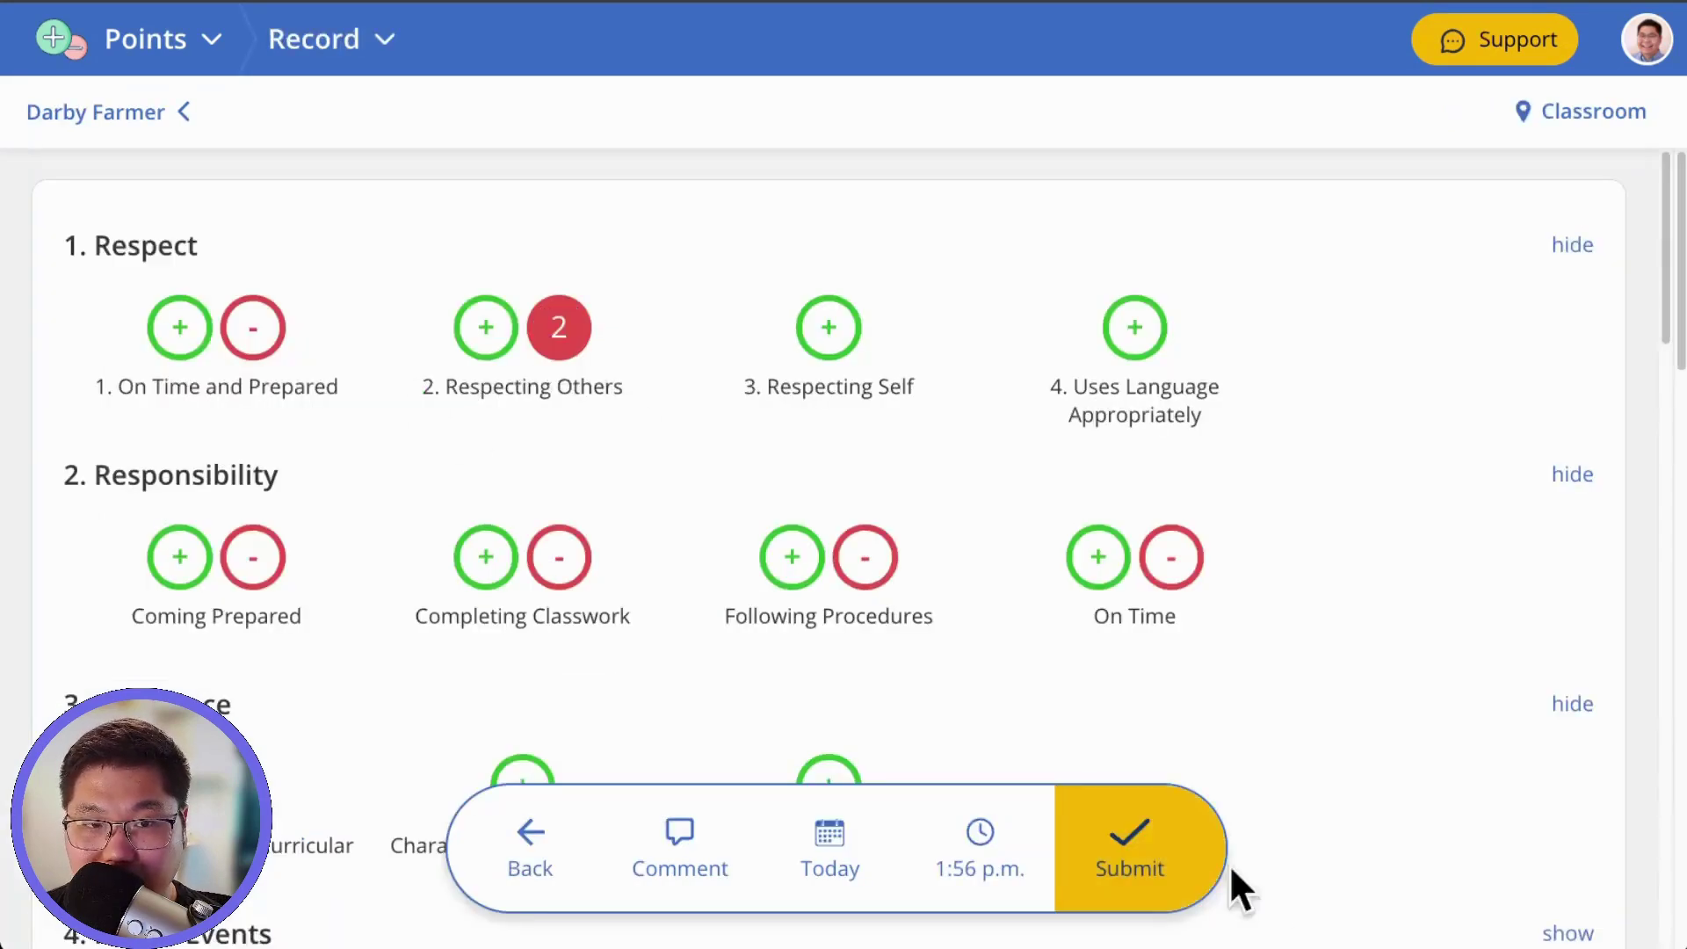
pyautogui.click(1168, 857)
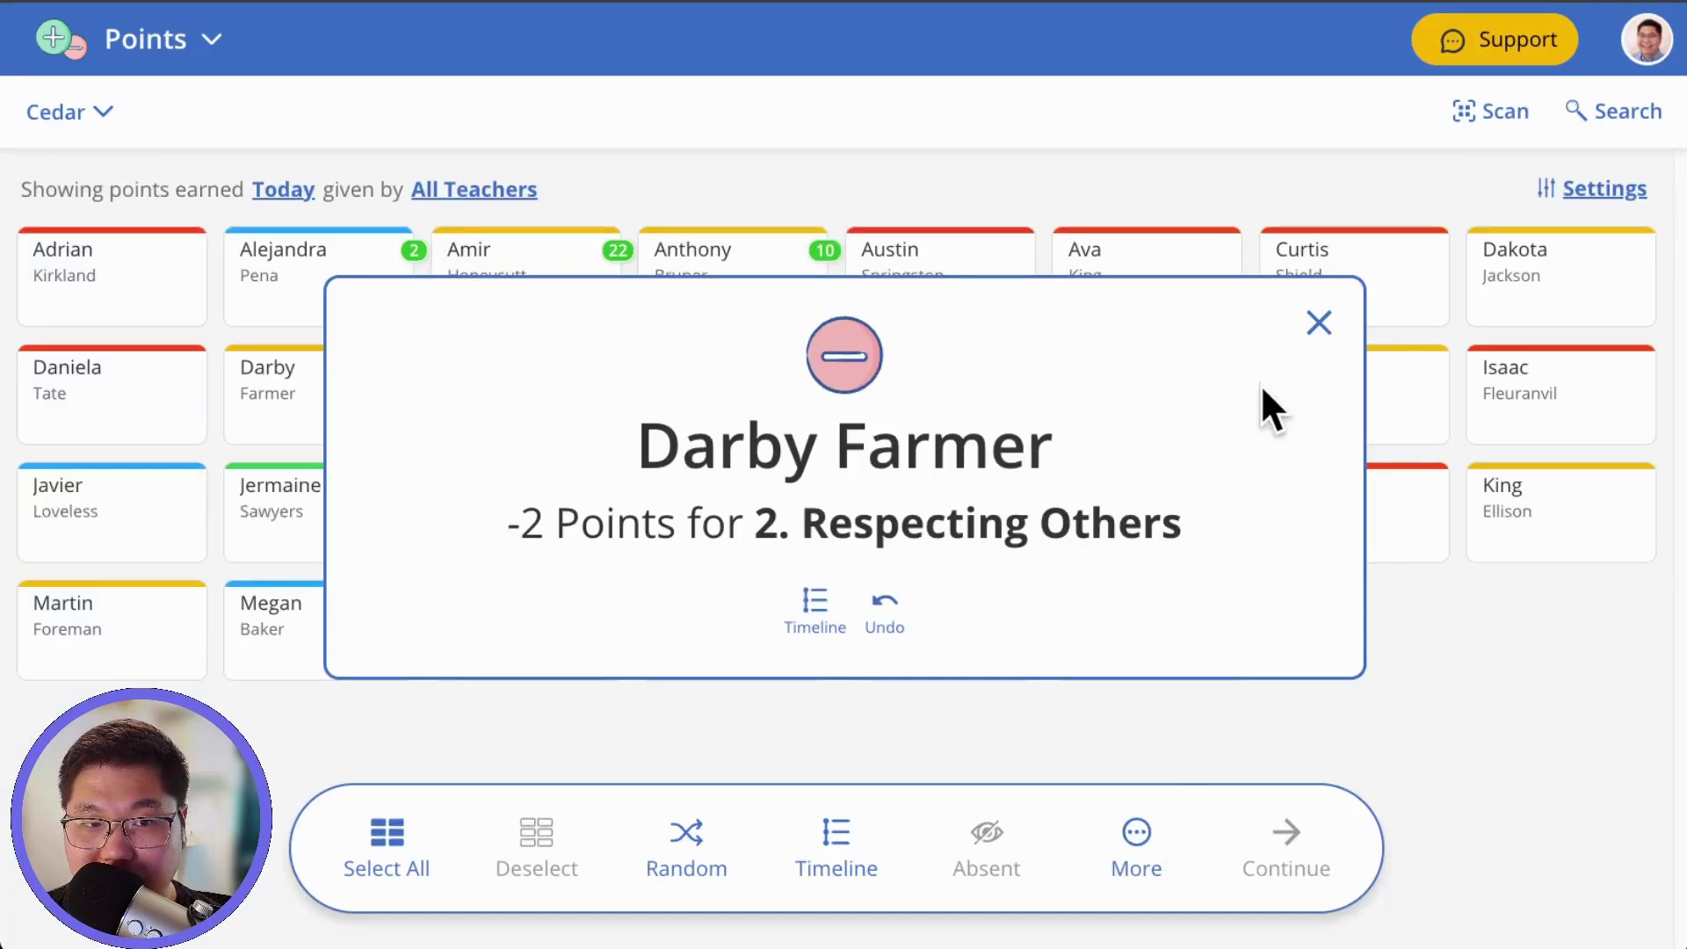
pyautogui.click(1317, 325)
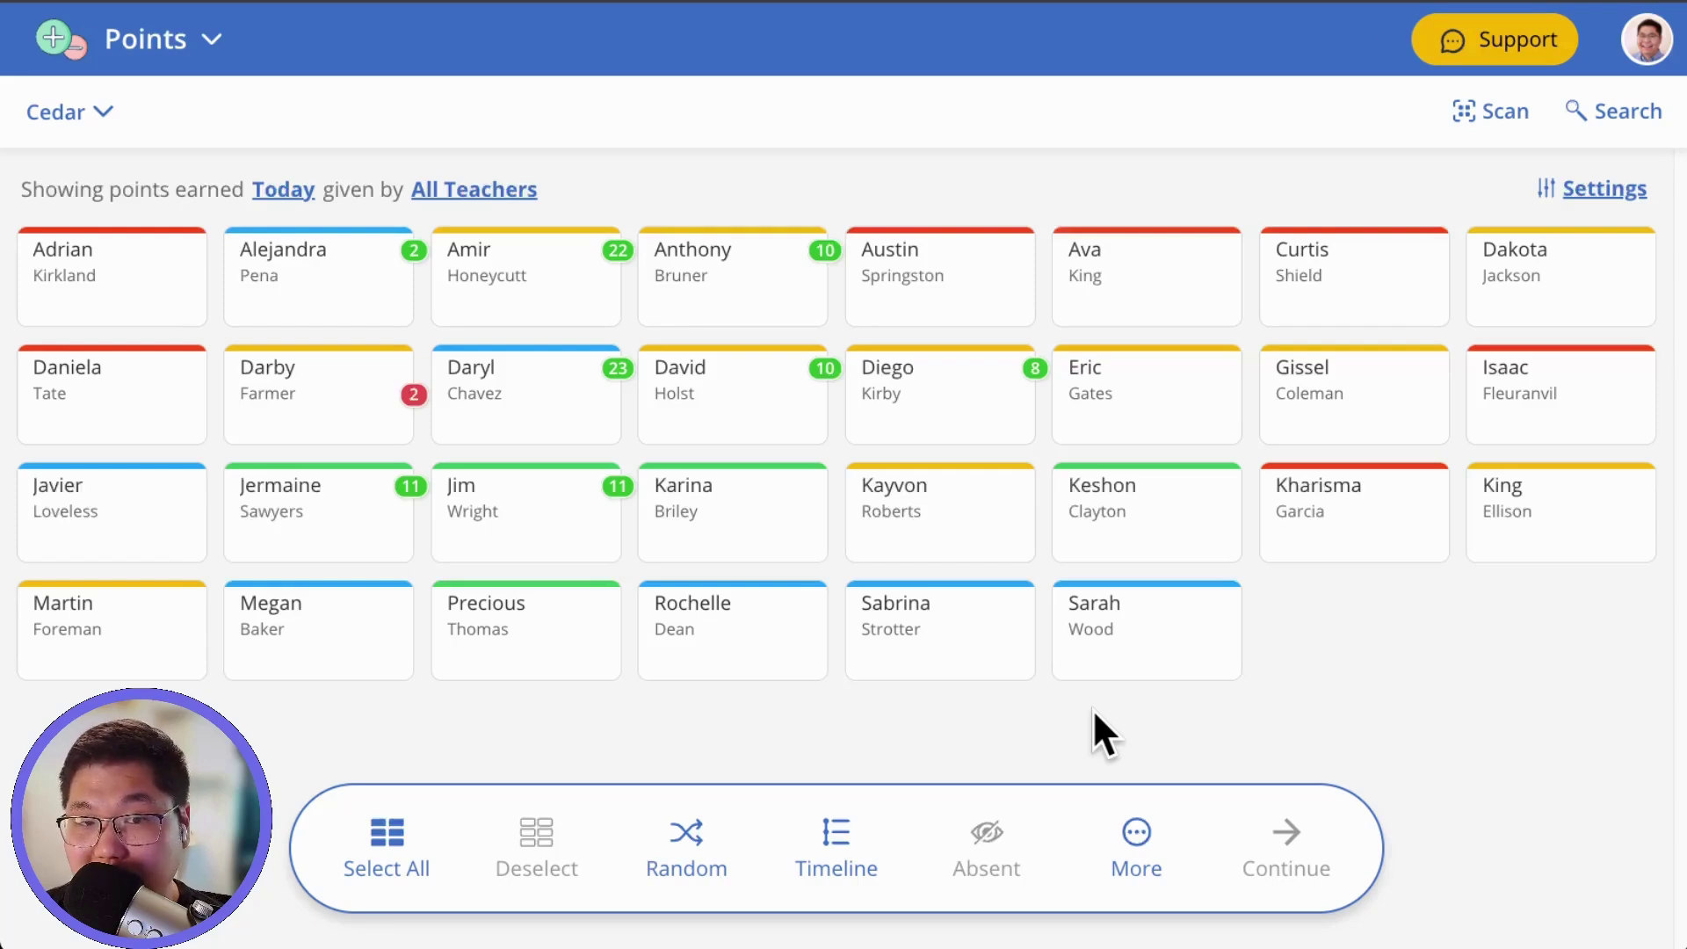
# Step: Set a 2-point Respecting Others award for the third student in the second row
pyautogui.click(565, 424)
pyautogui.click(1355, 879)
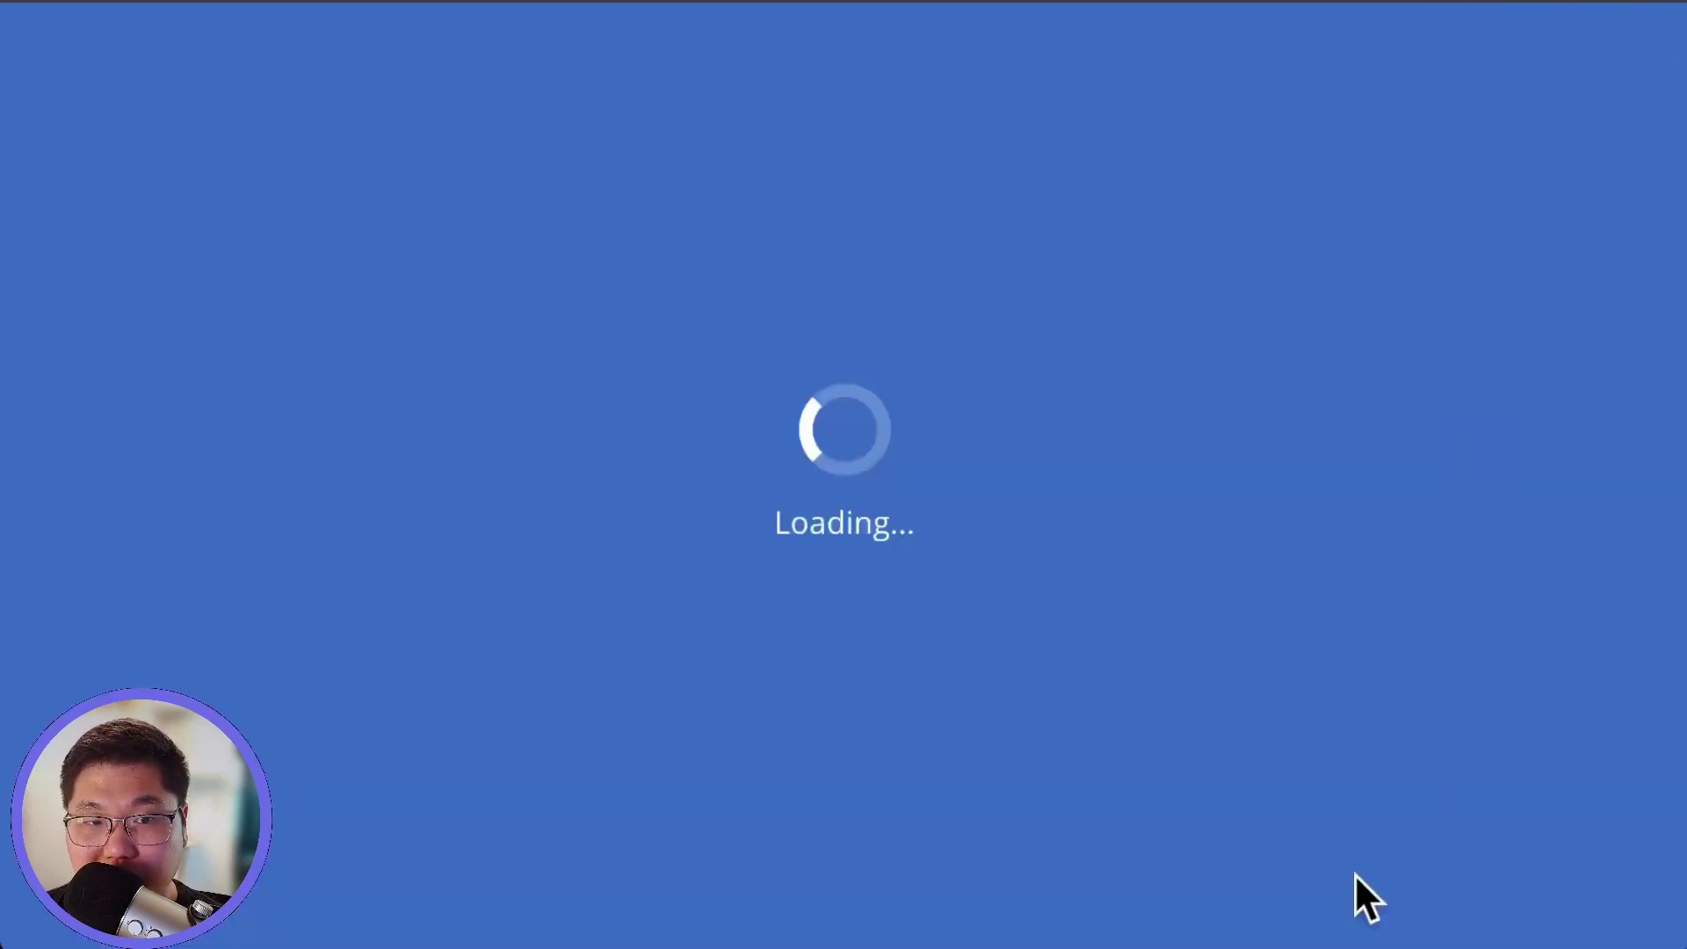
pyautogui.click(483, 330)
pyautogui.click(483, 330)
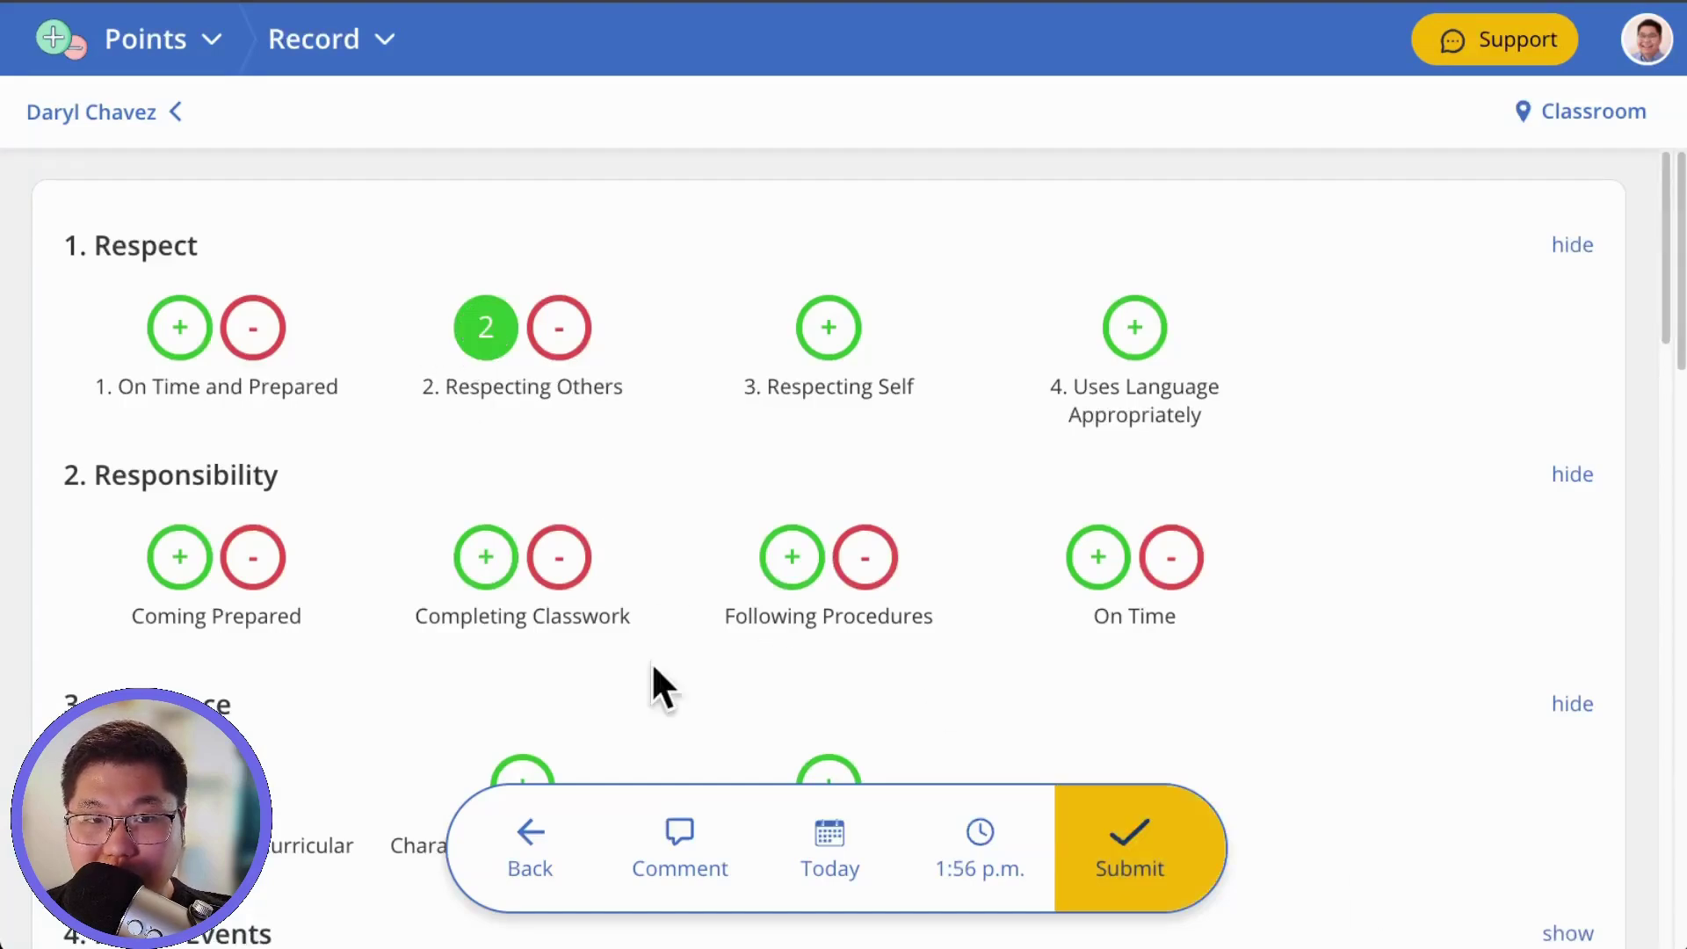
# Step: Attach a thank-you comment about being nice to a classmate, keep today's date, and submit
pyautogui.click(694, 845)
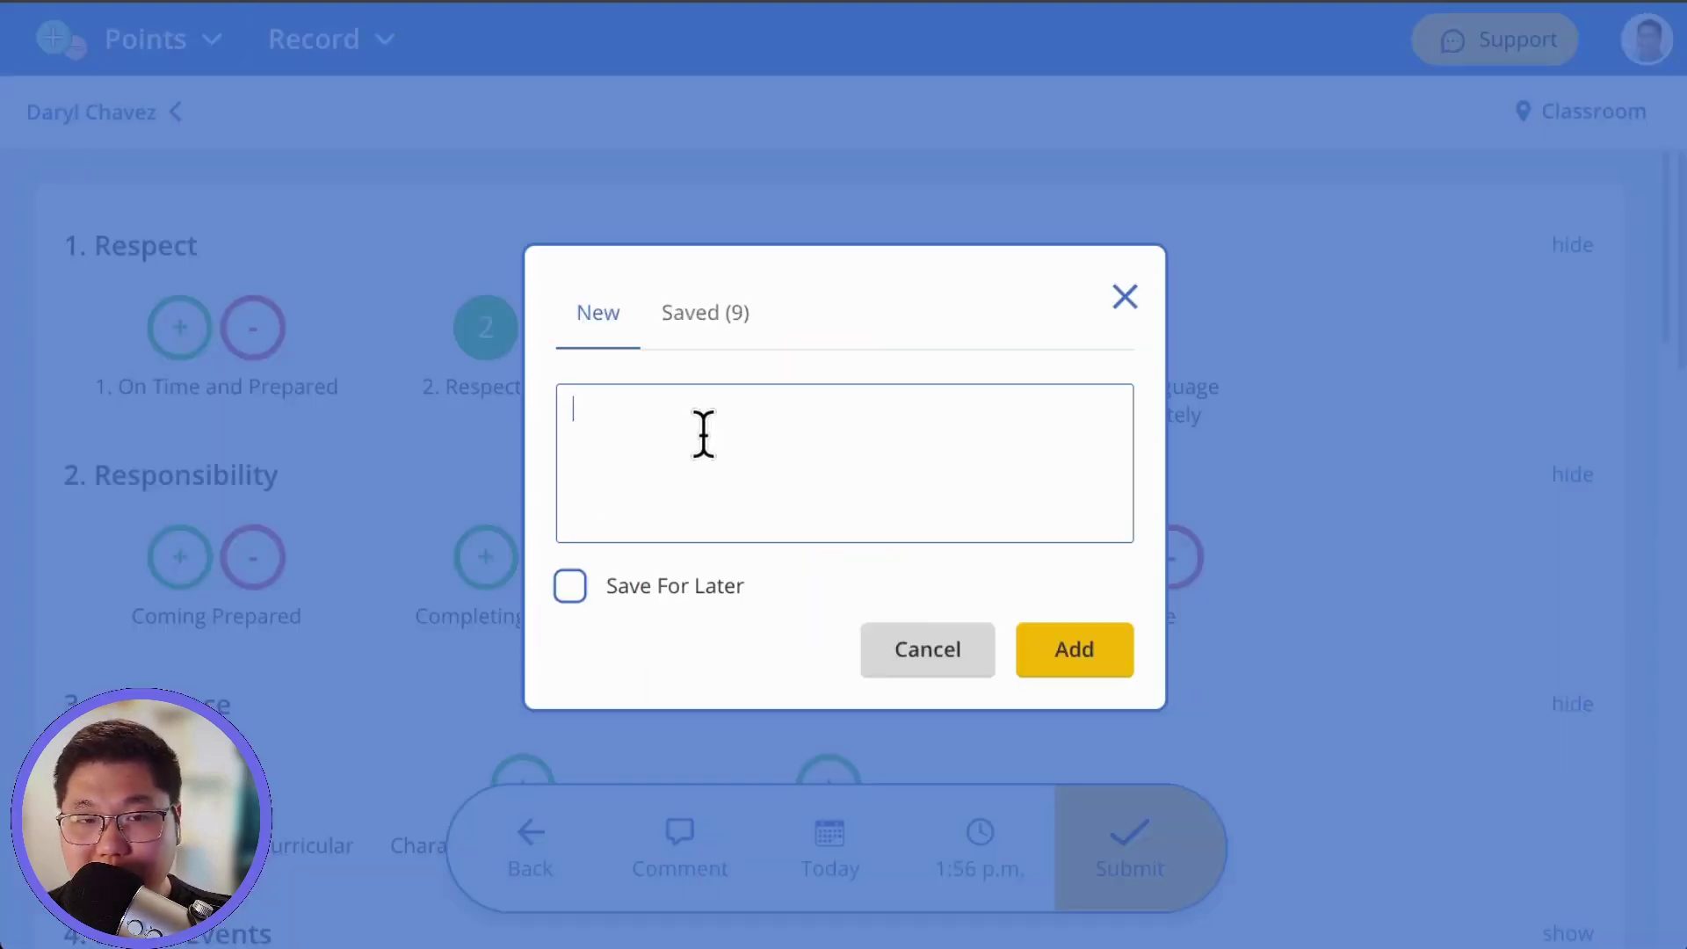
pyautogui.write('Thanks')
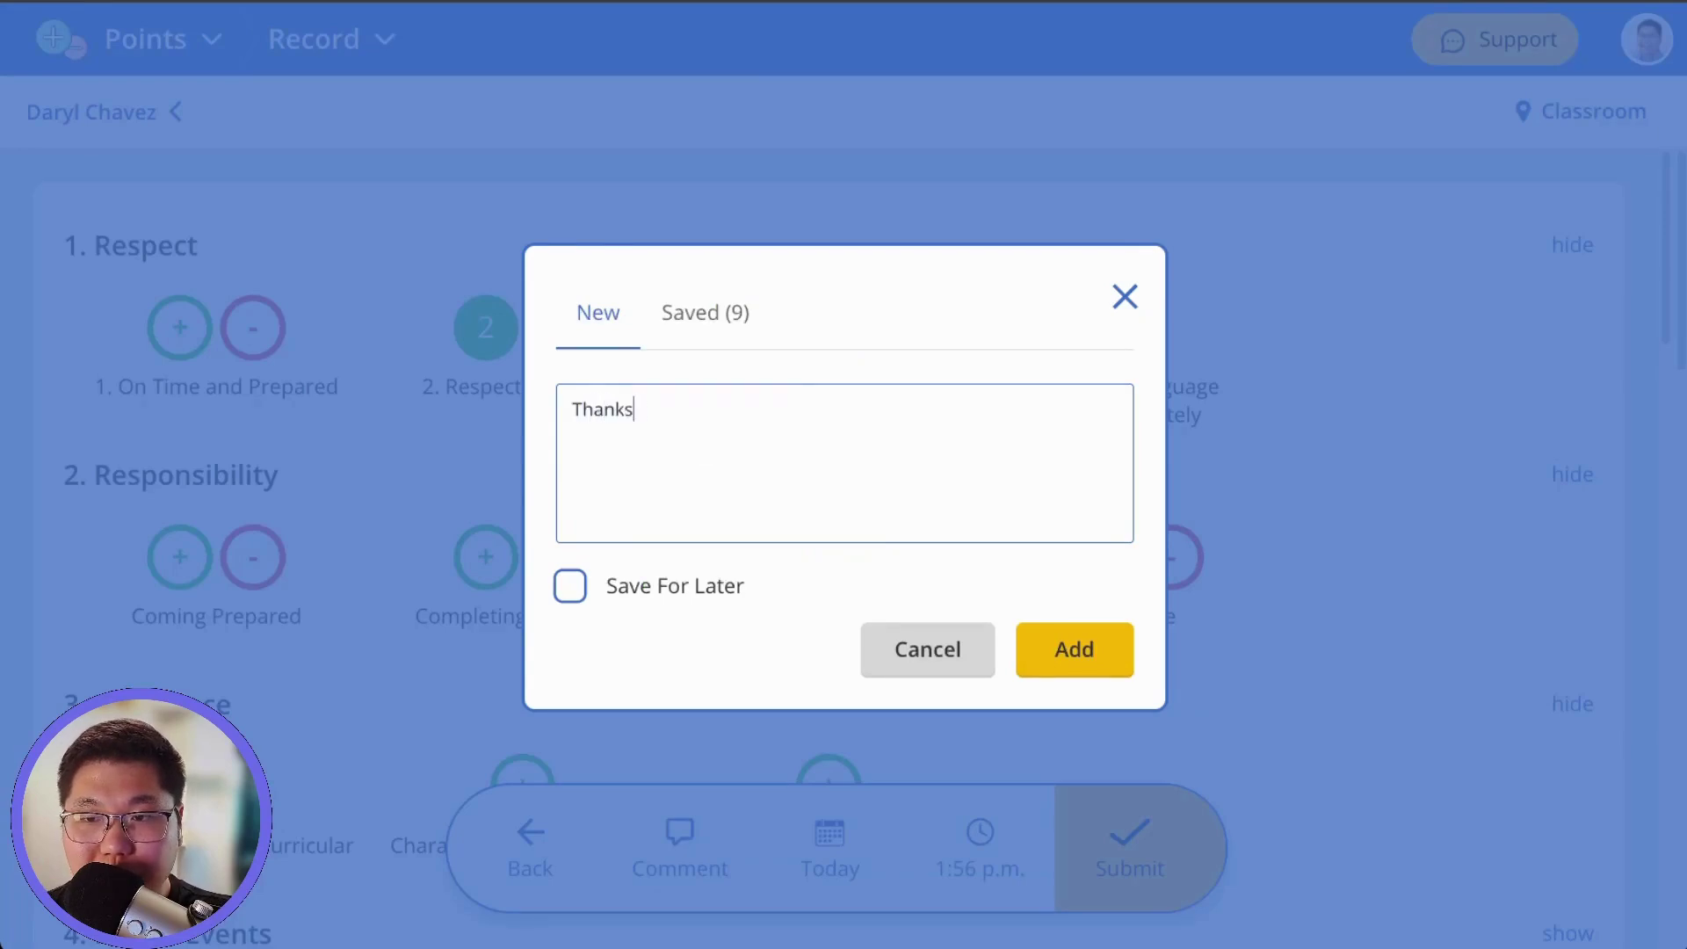
pyautogui.write(' for being nice to Katie')
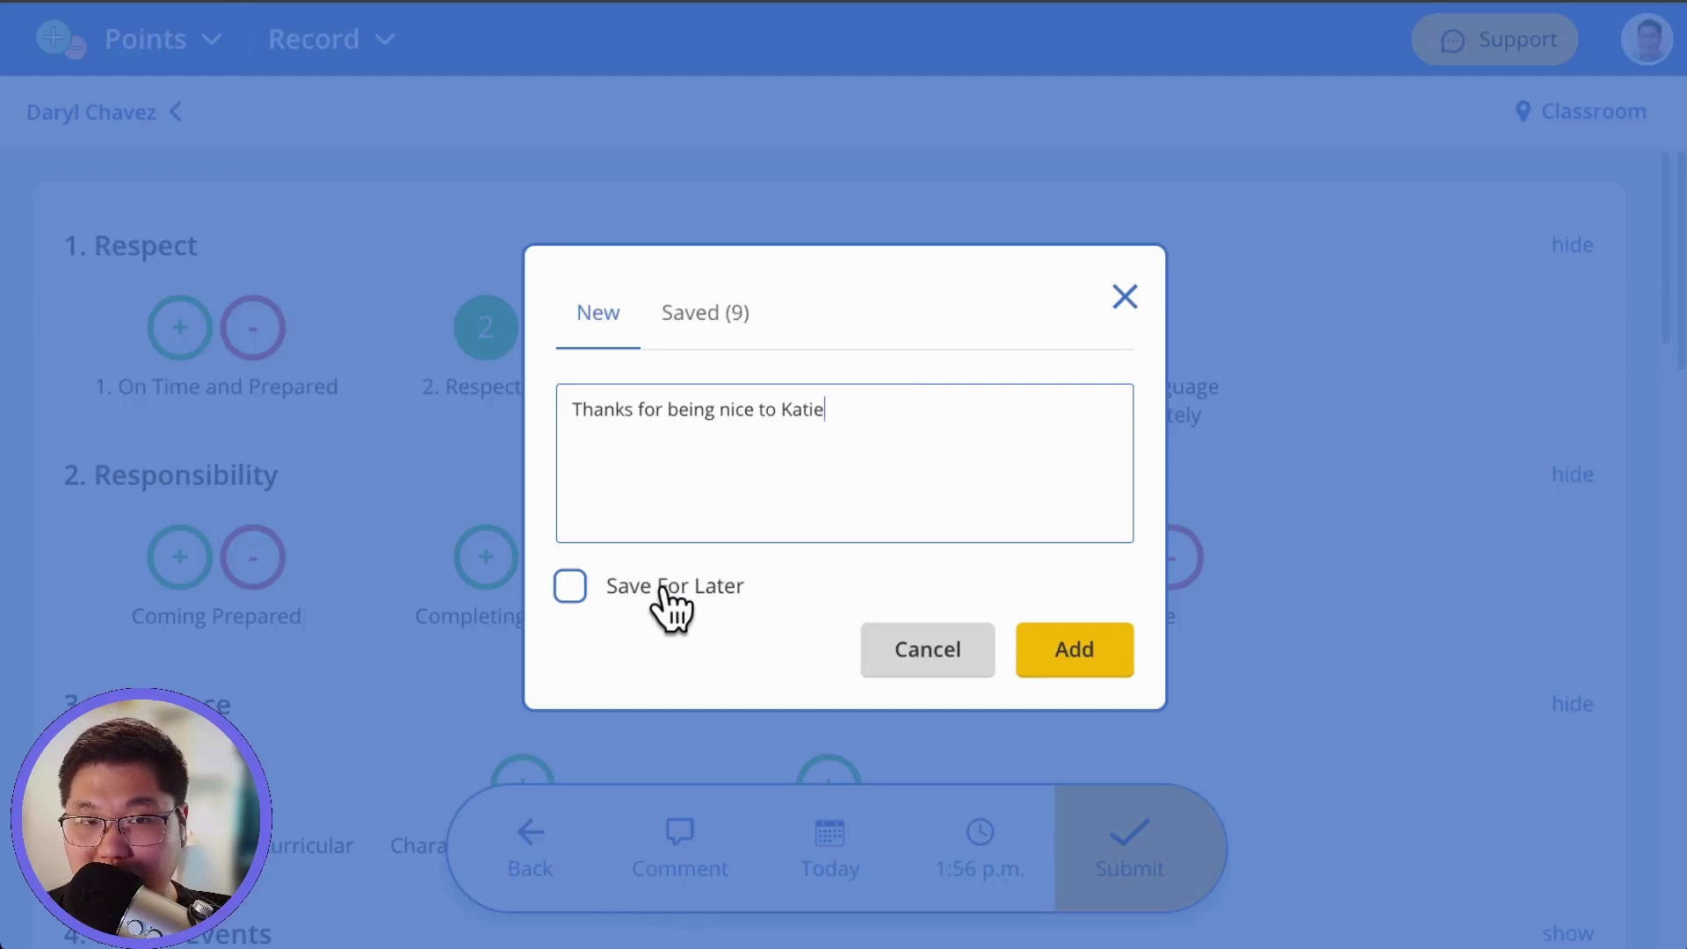
pyautogui.click(1084, 655)
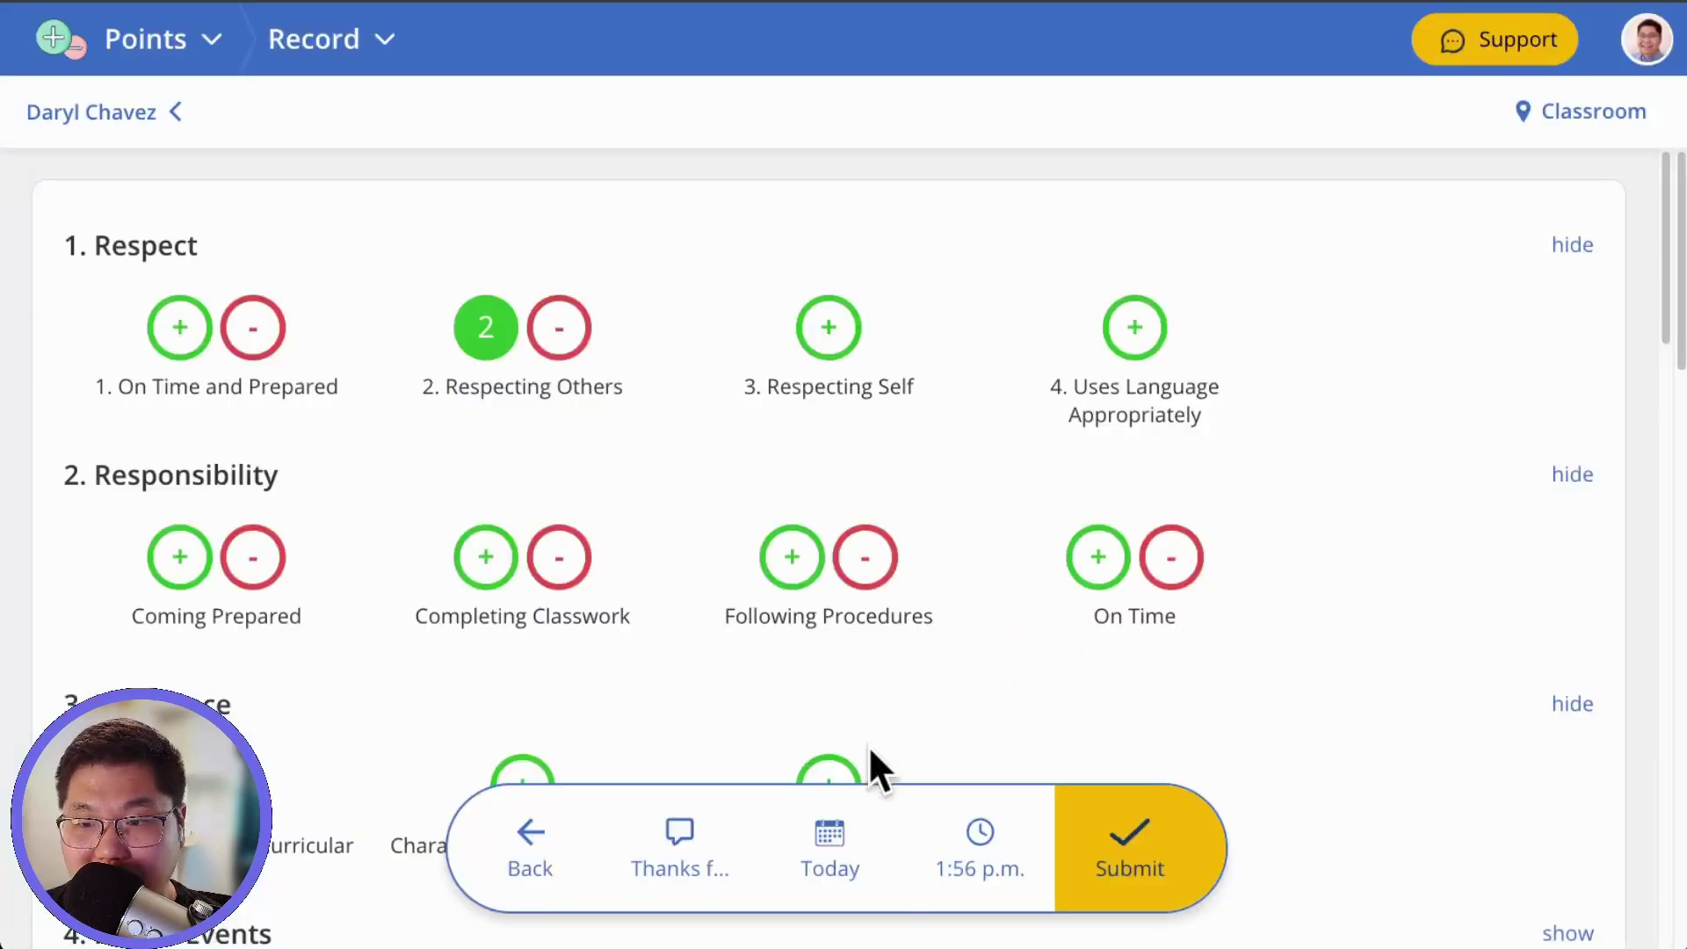
pyautogui.click(857, 854)
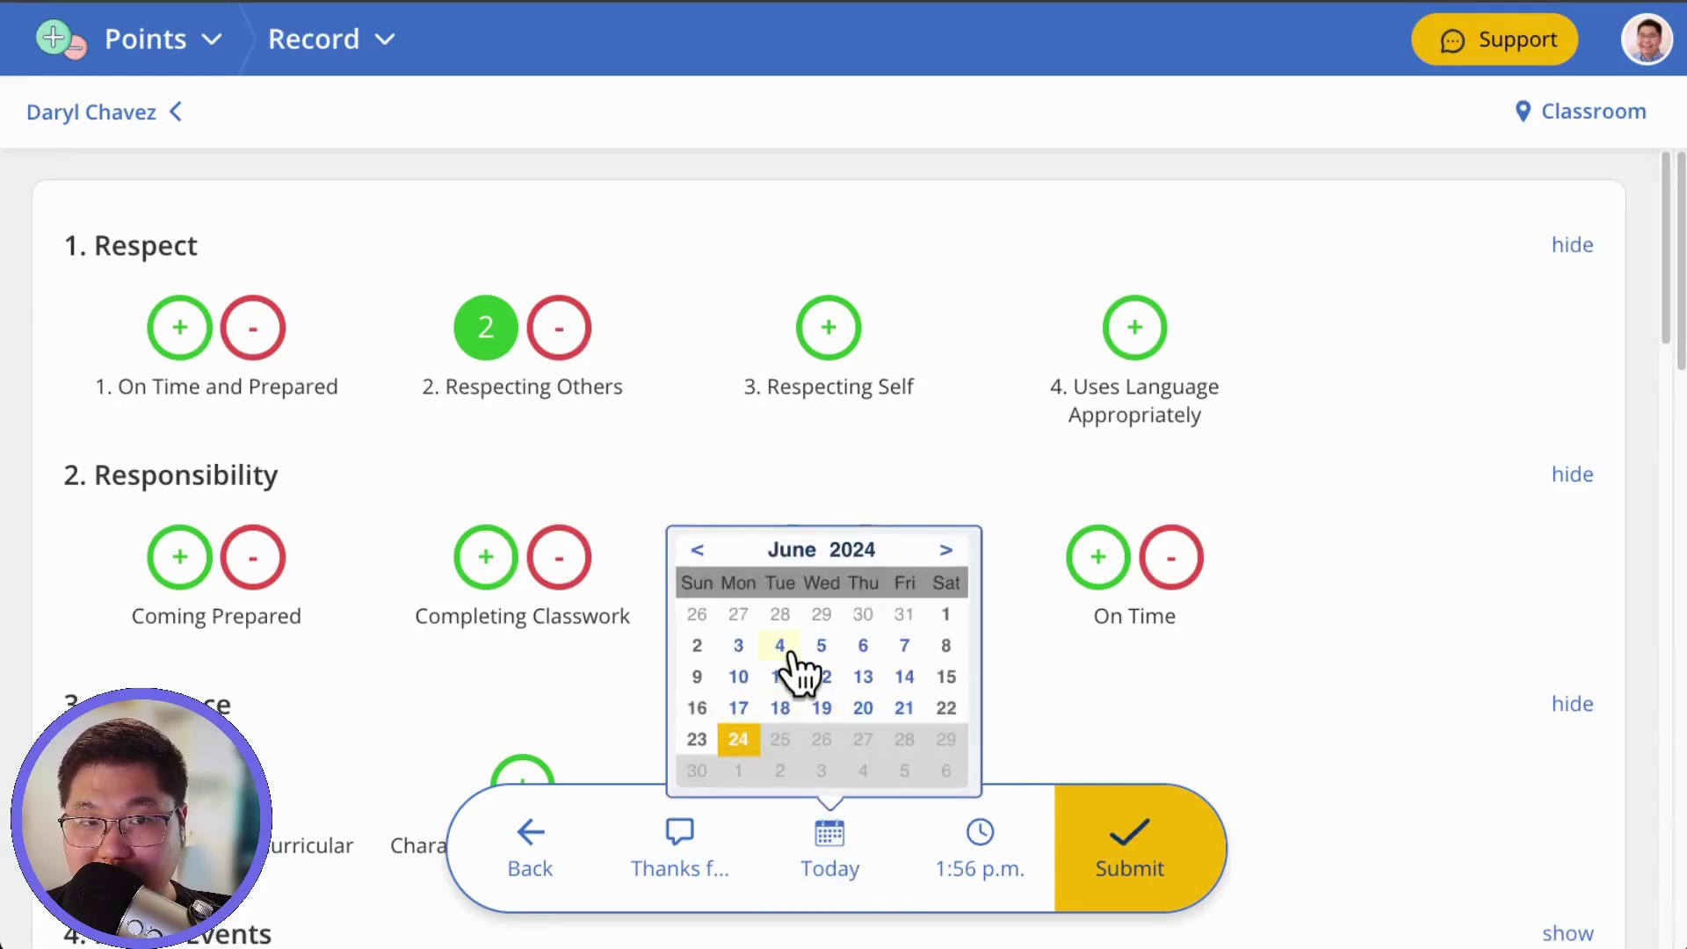
pyautogui.click(665, 167)
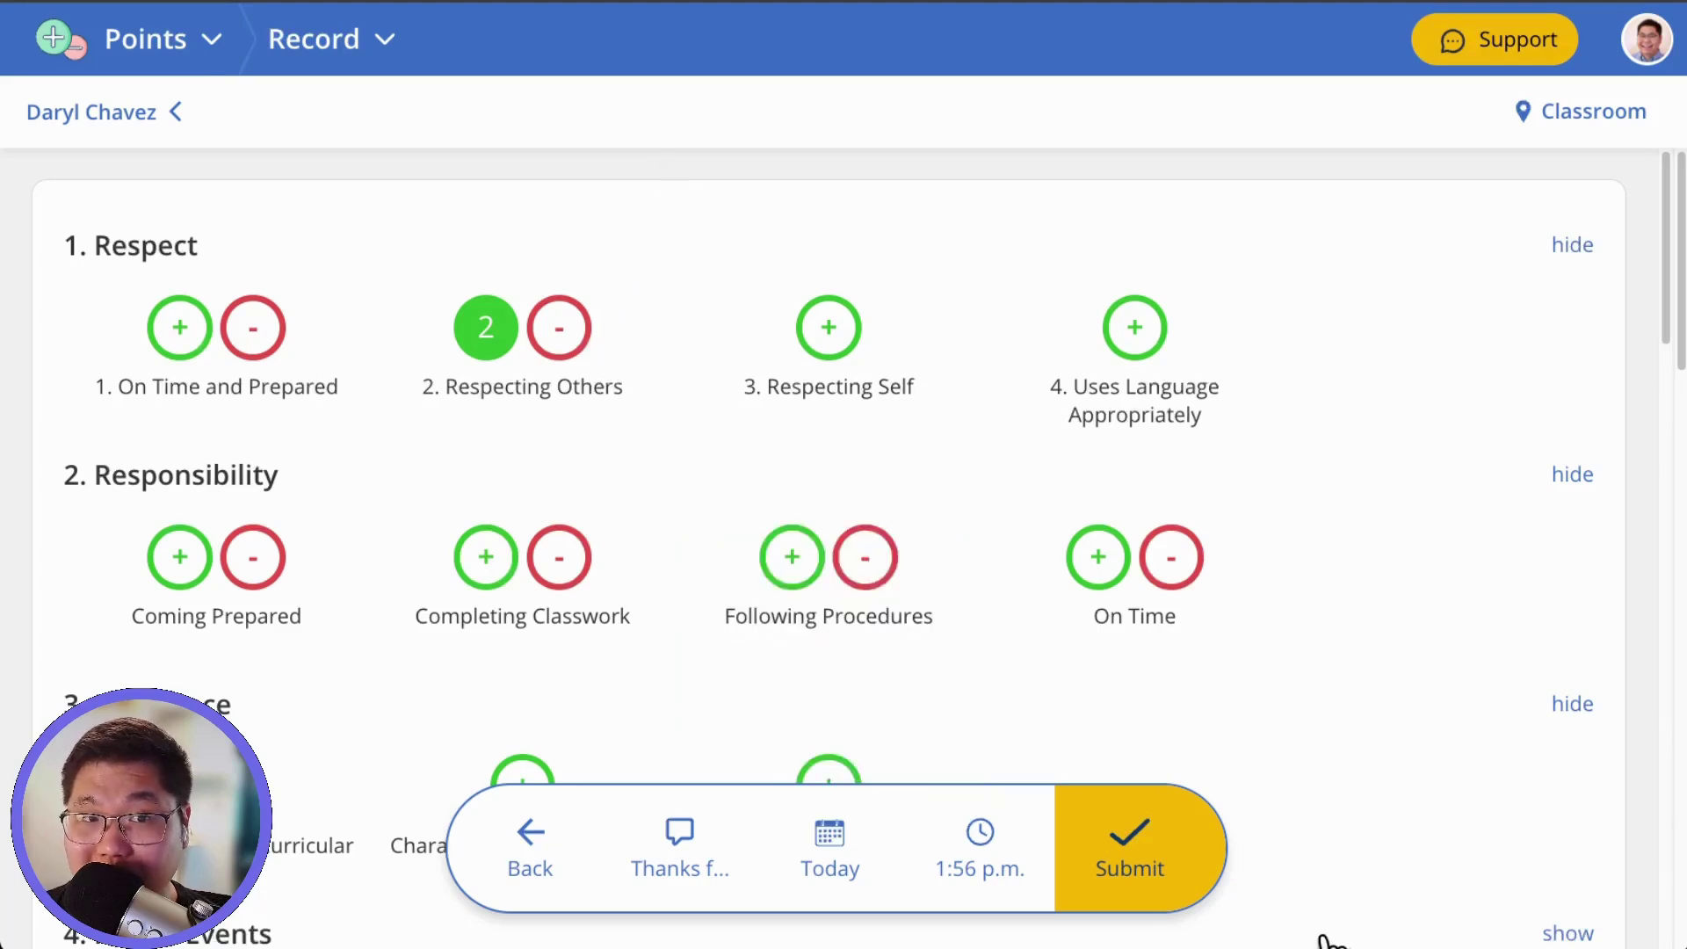
pyautogui.click(1166, 891)
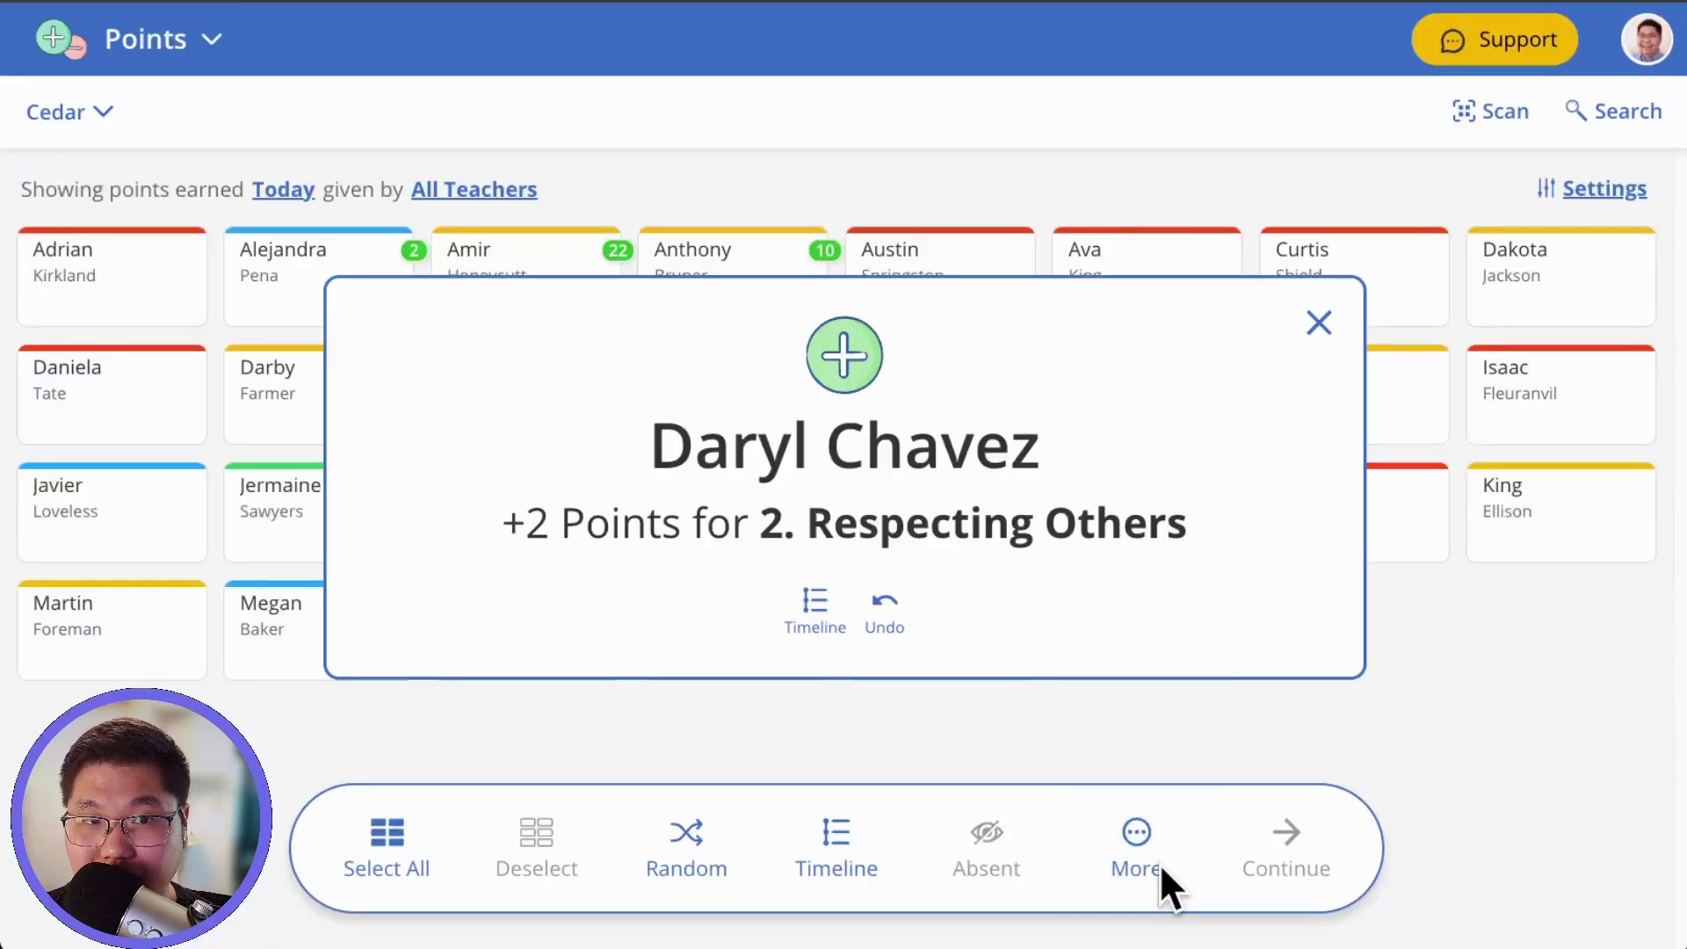
pyautogui.click(1318, 321)
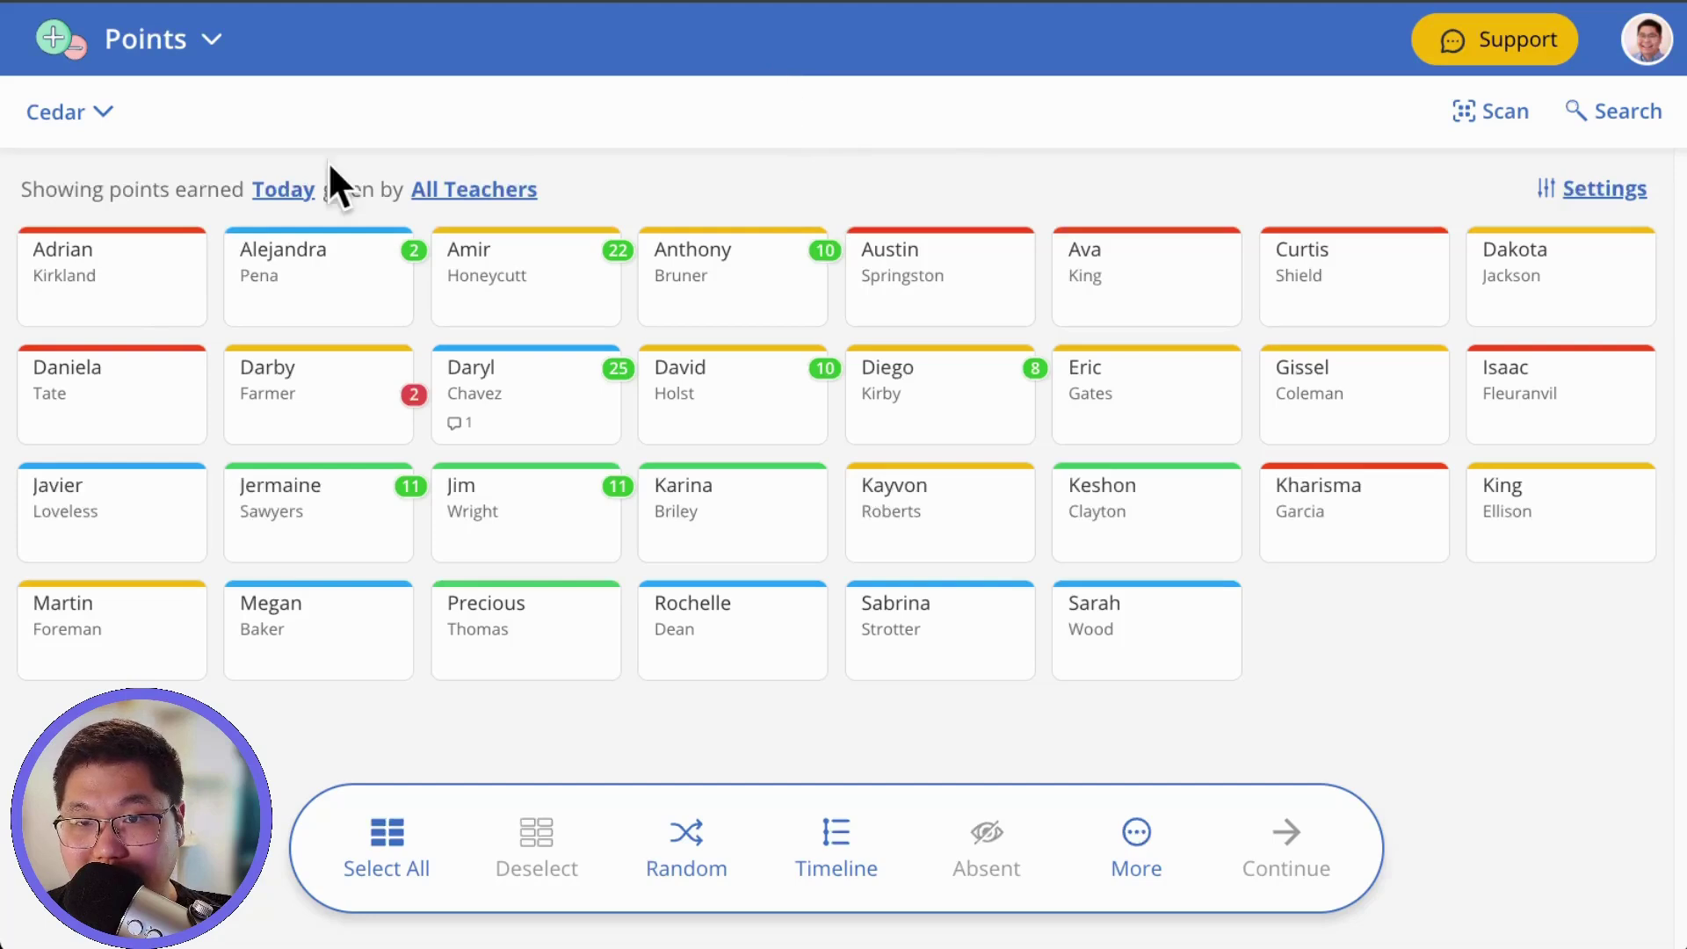
pyautogui.click(279, 192)
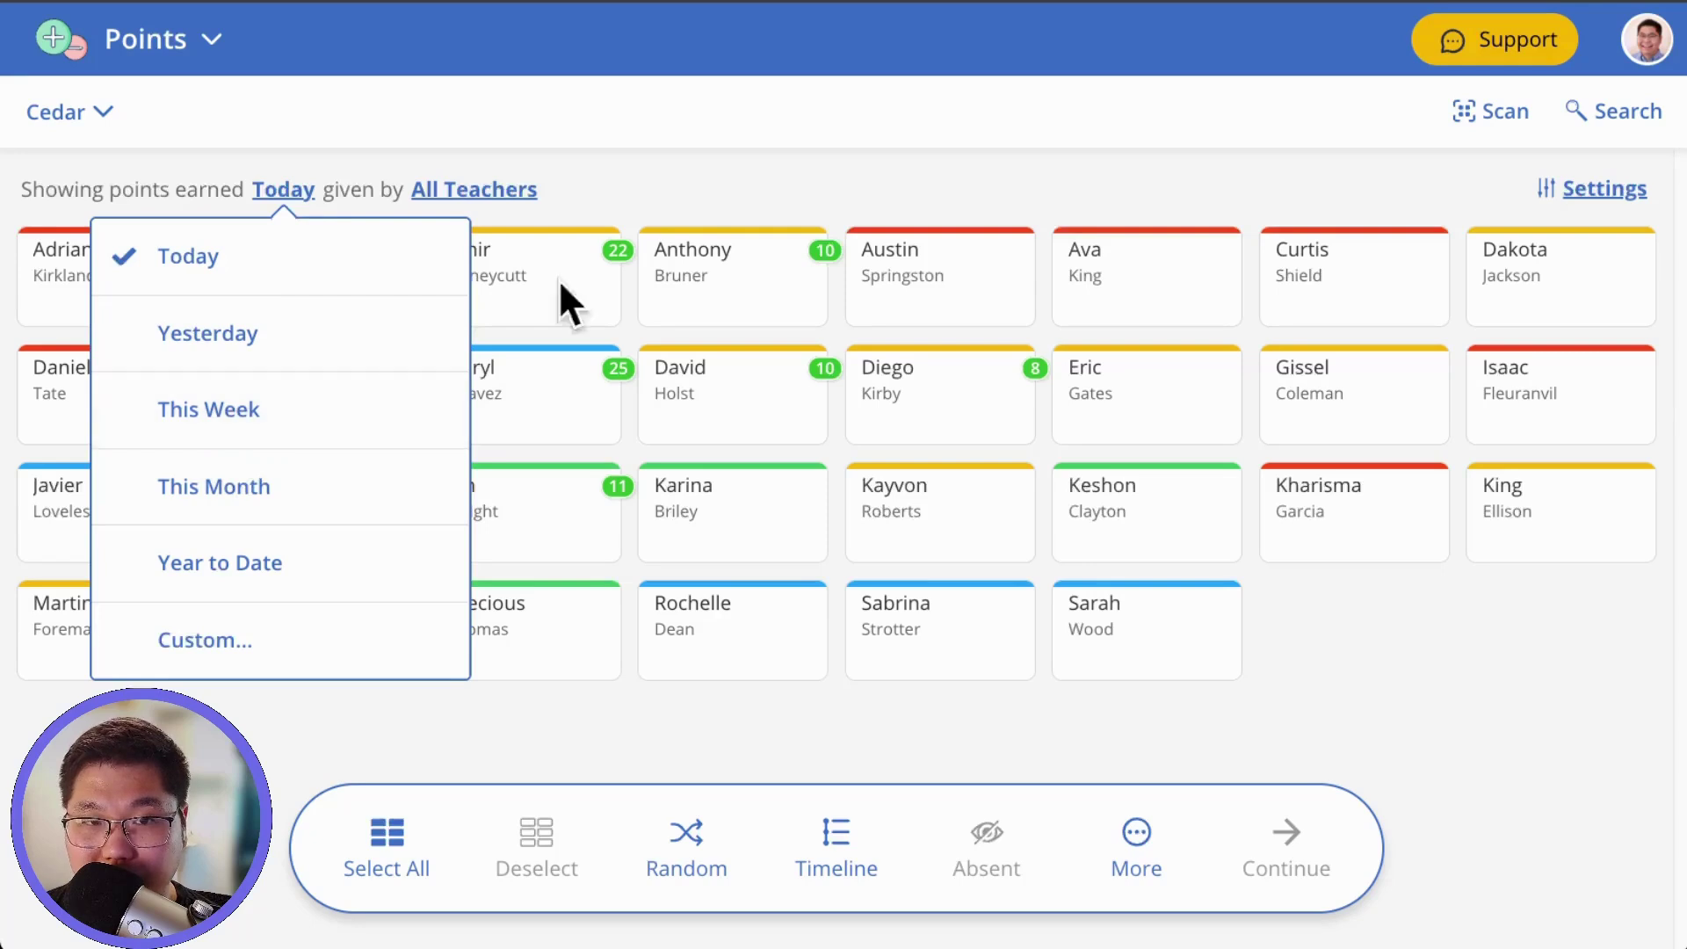
pyautogui.click(515, 188)
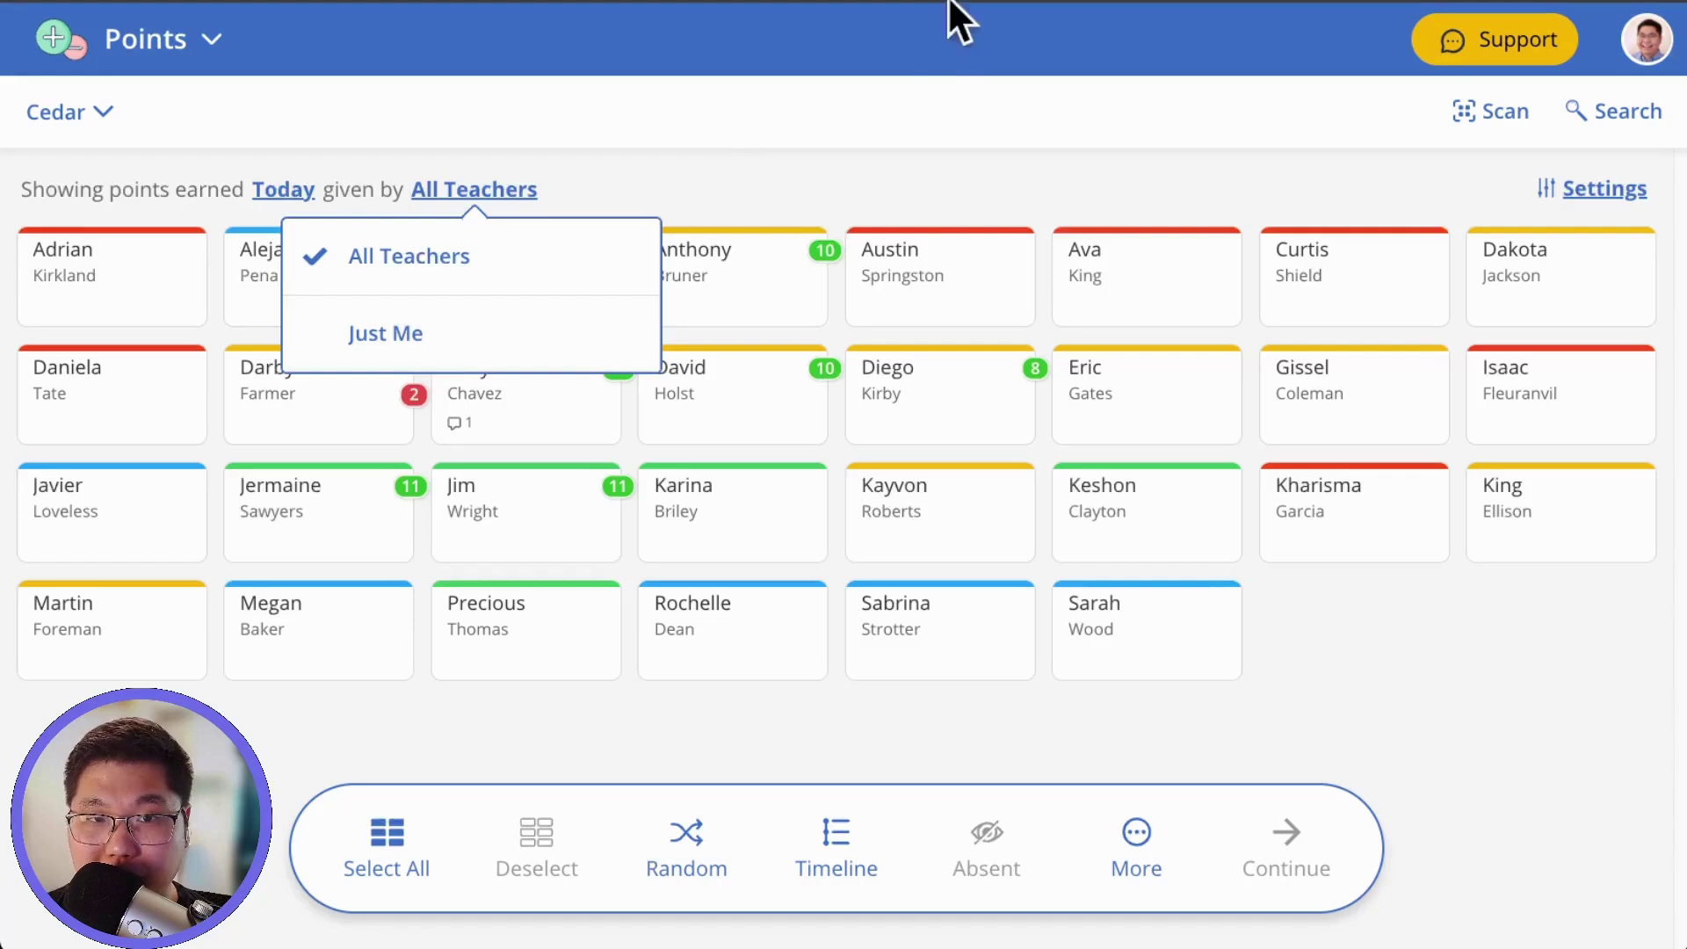
pyautogui.click(927, 56)
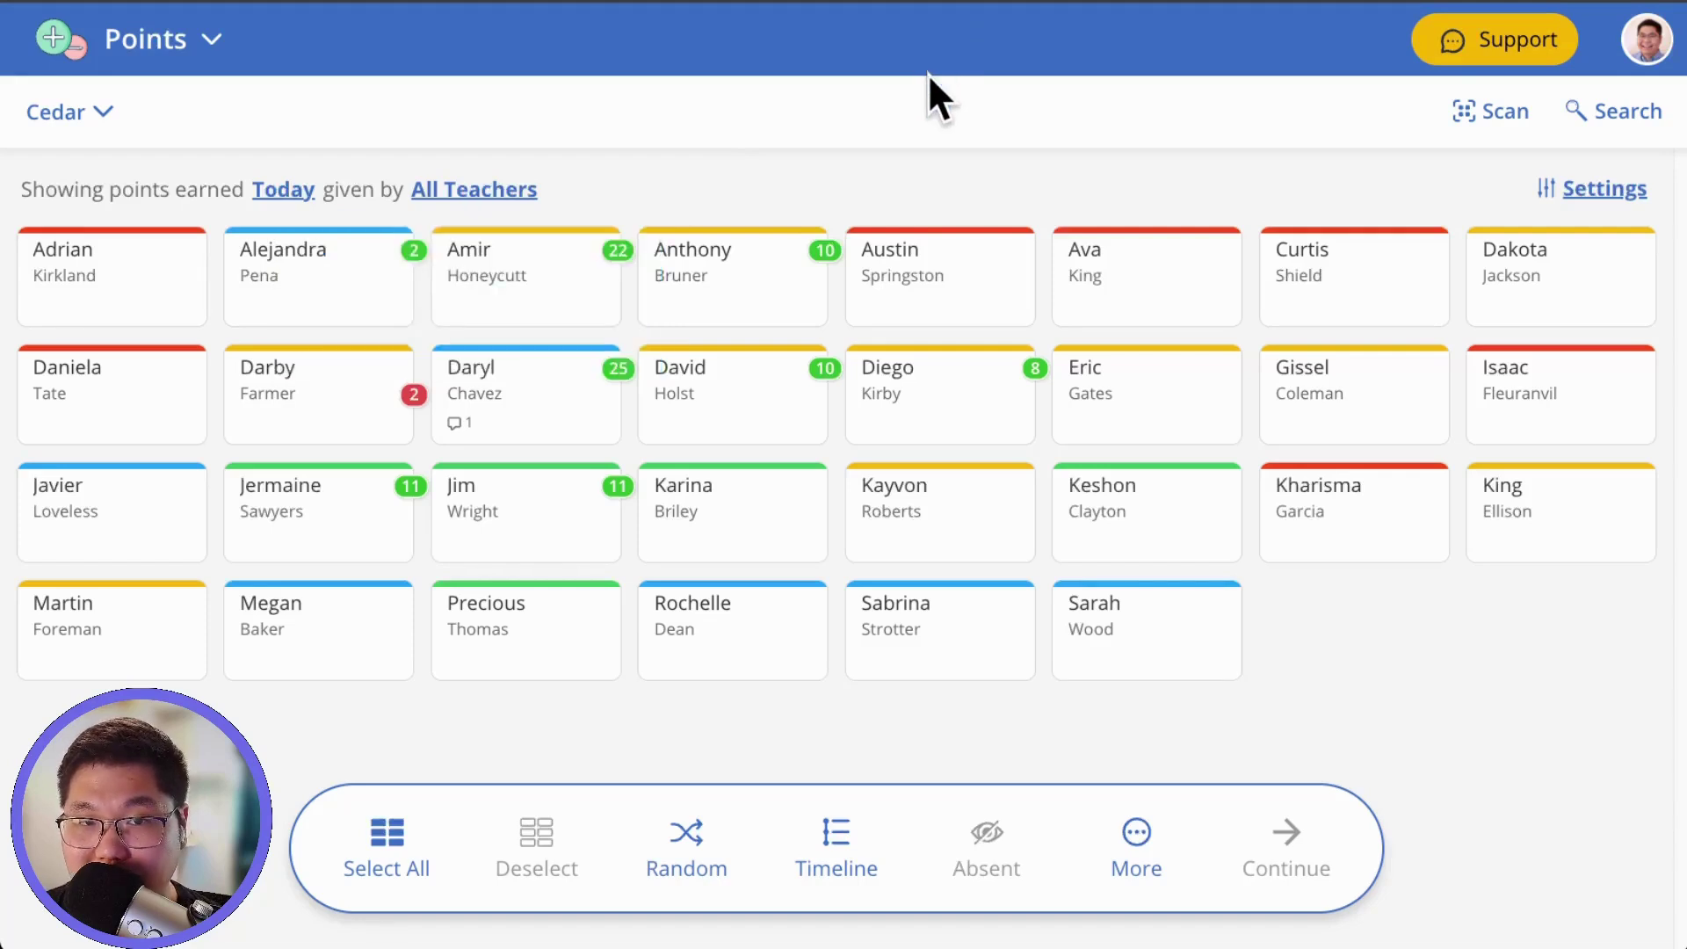
# Step: Open the points timeline for the third student in the second row
pyautogui.click(419, 387)
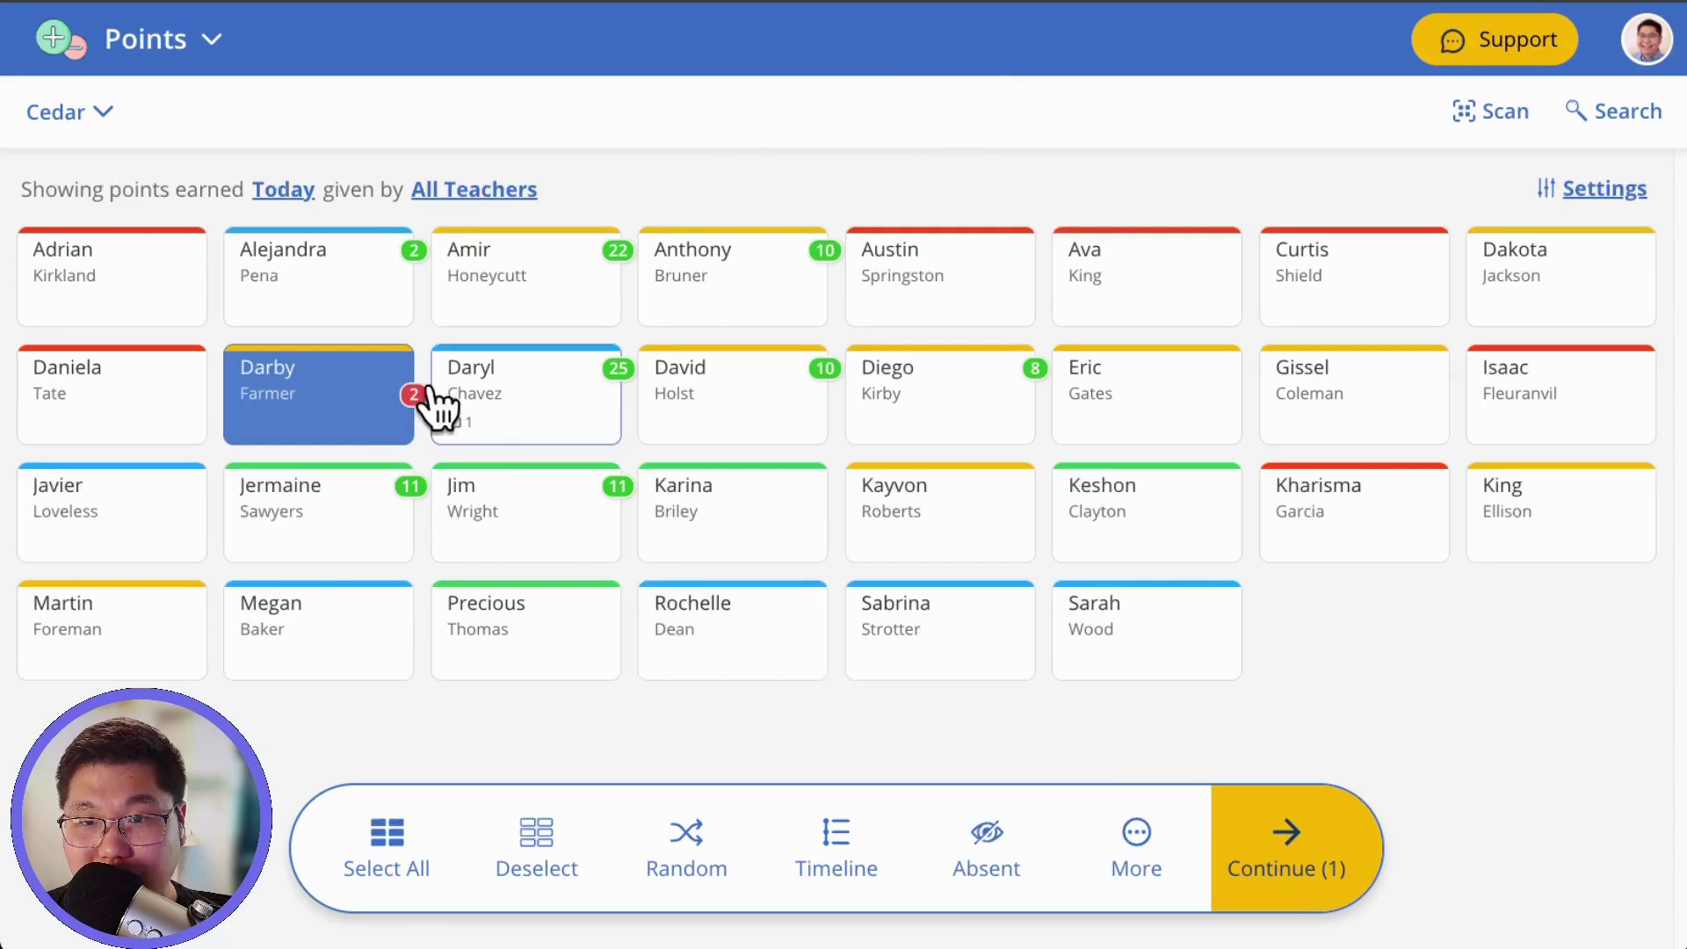
pyautogui.click(330, 426)
pyautogui.click(602, 439)
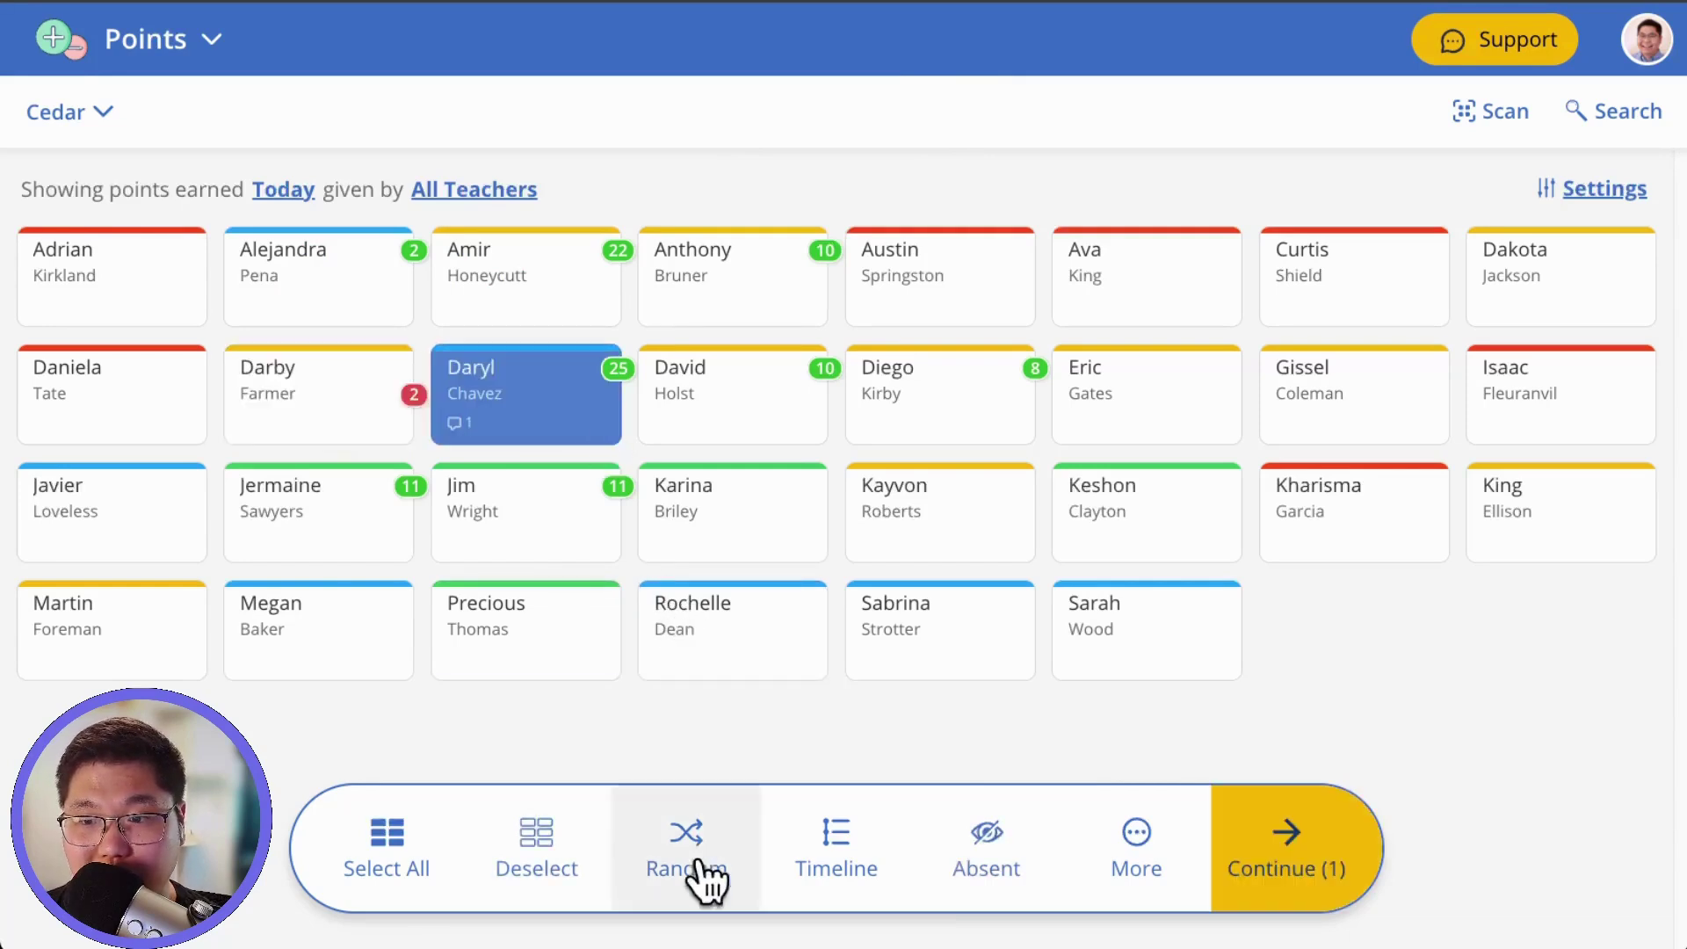
pyautogui.click(879, 840)
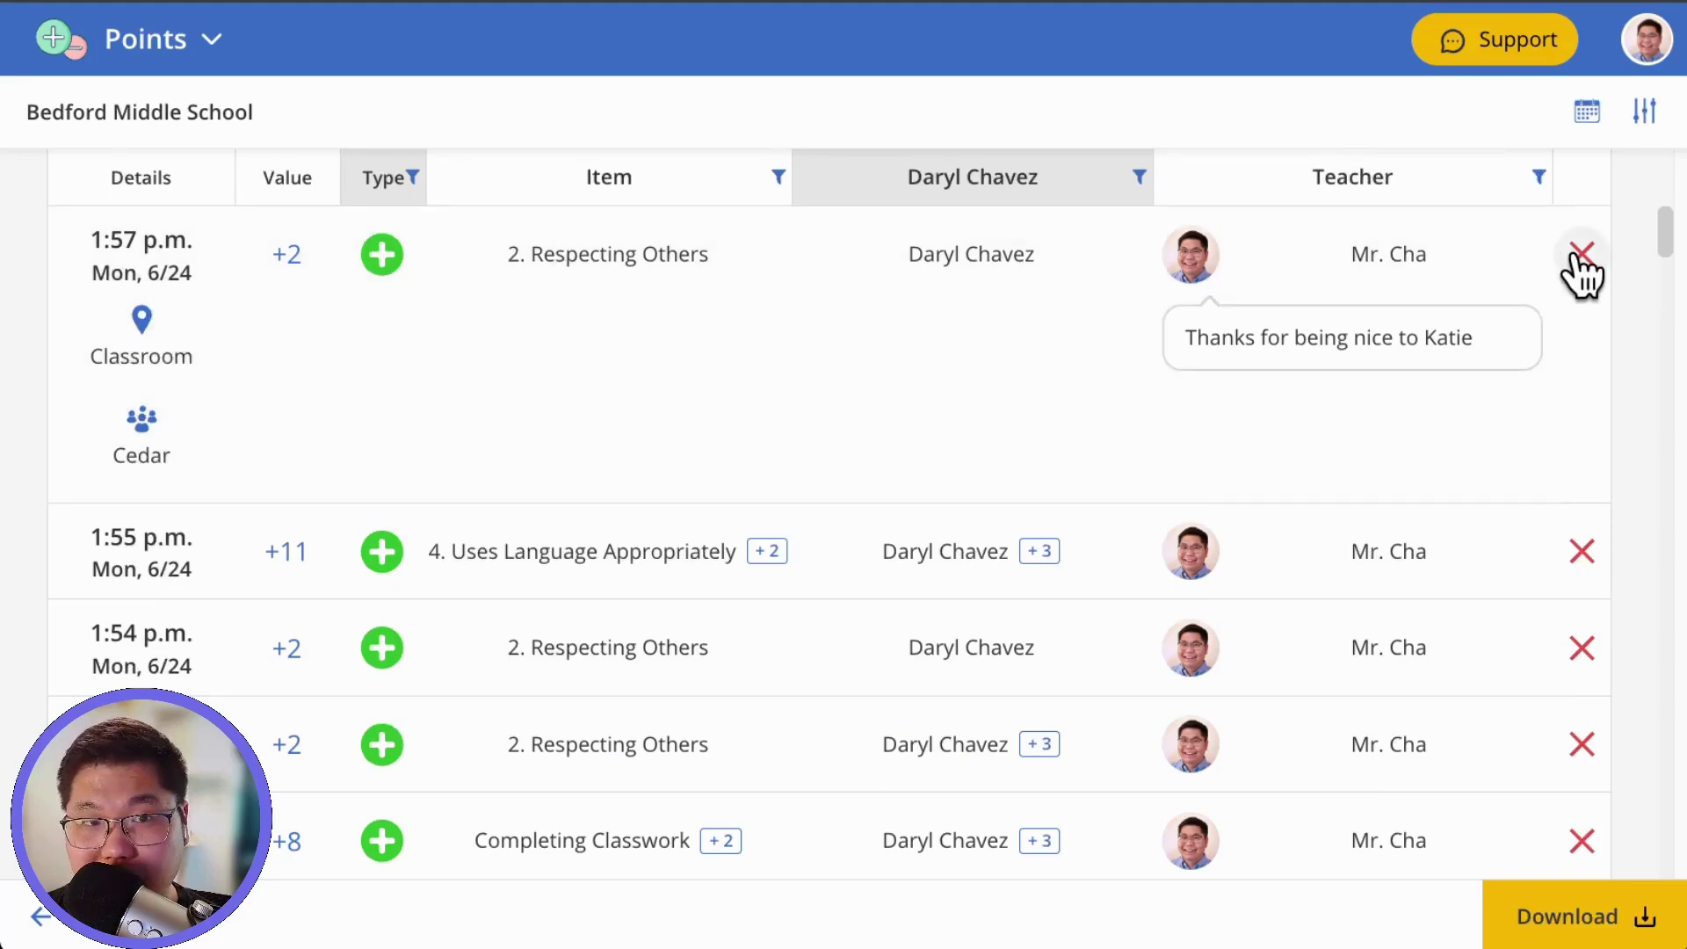
pyautogui.click(162, 39)
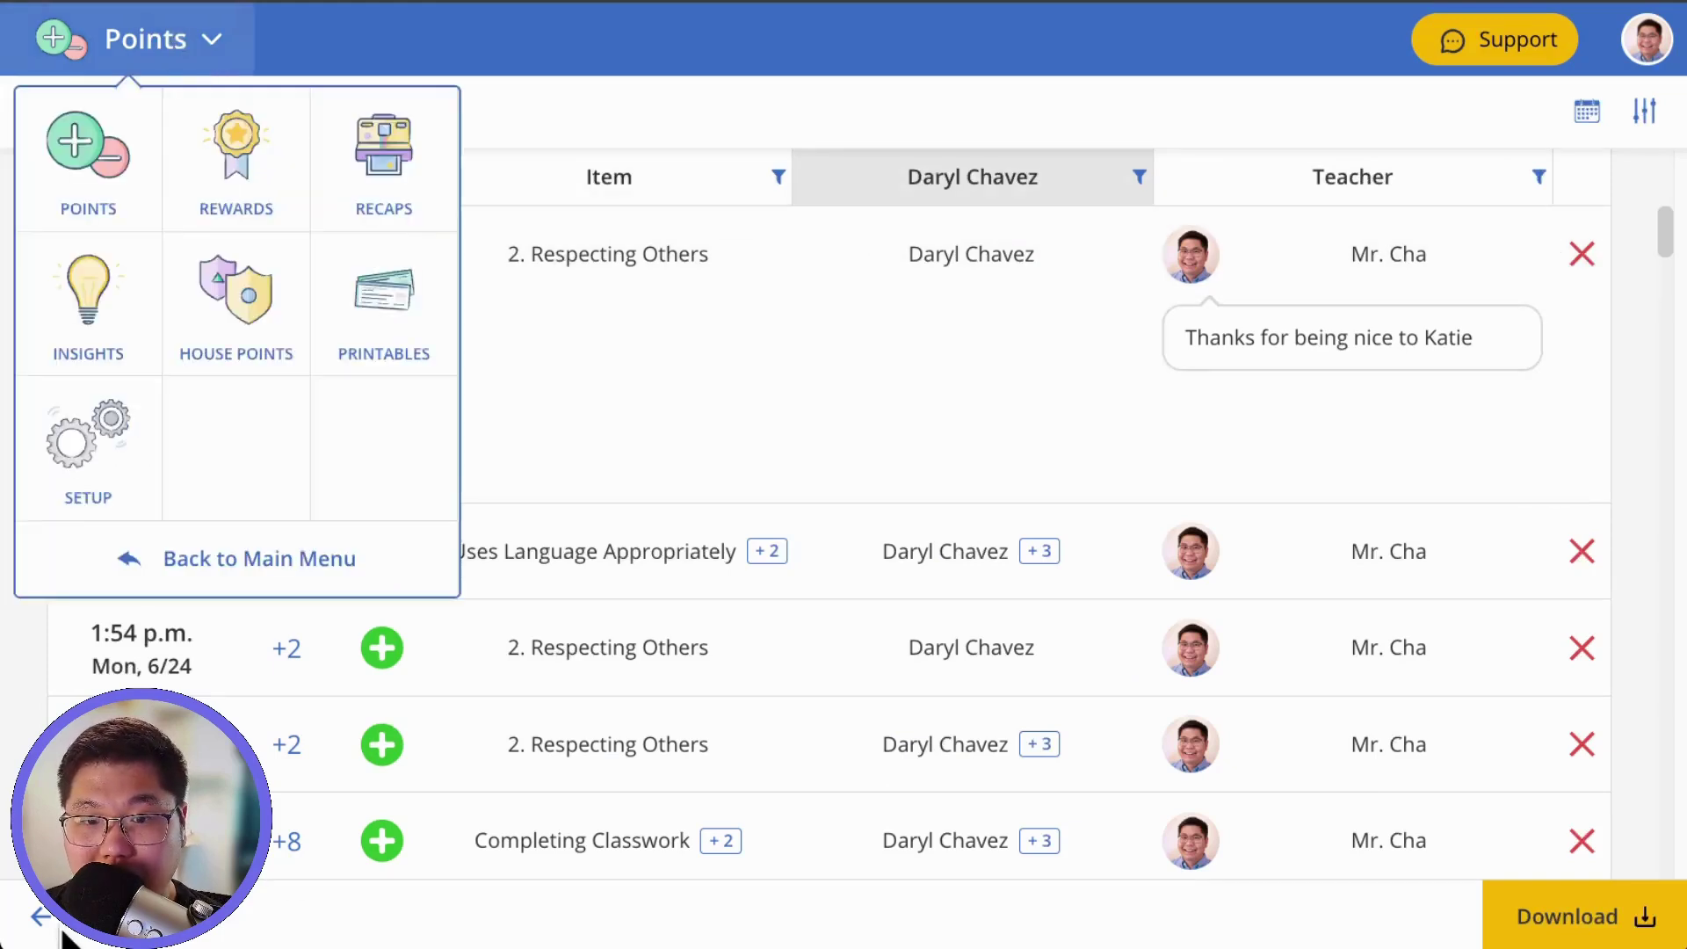
# Step: Return to the class grid, mark a student absent, restore them as present, and deselect everyone
pyautogui.click(82, 149)
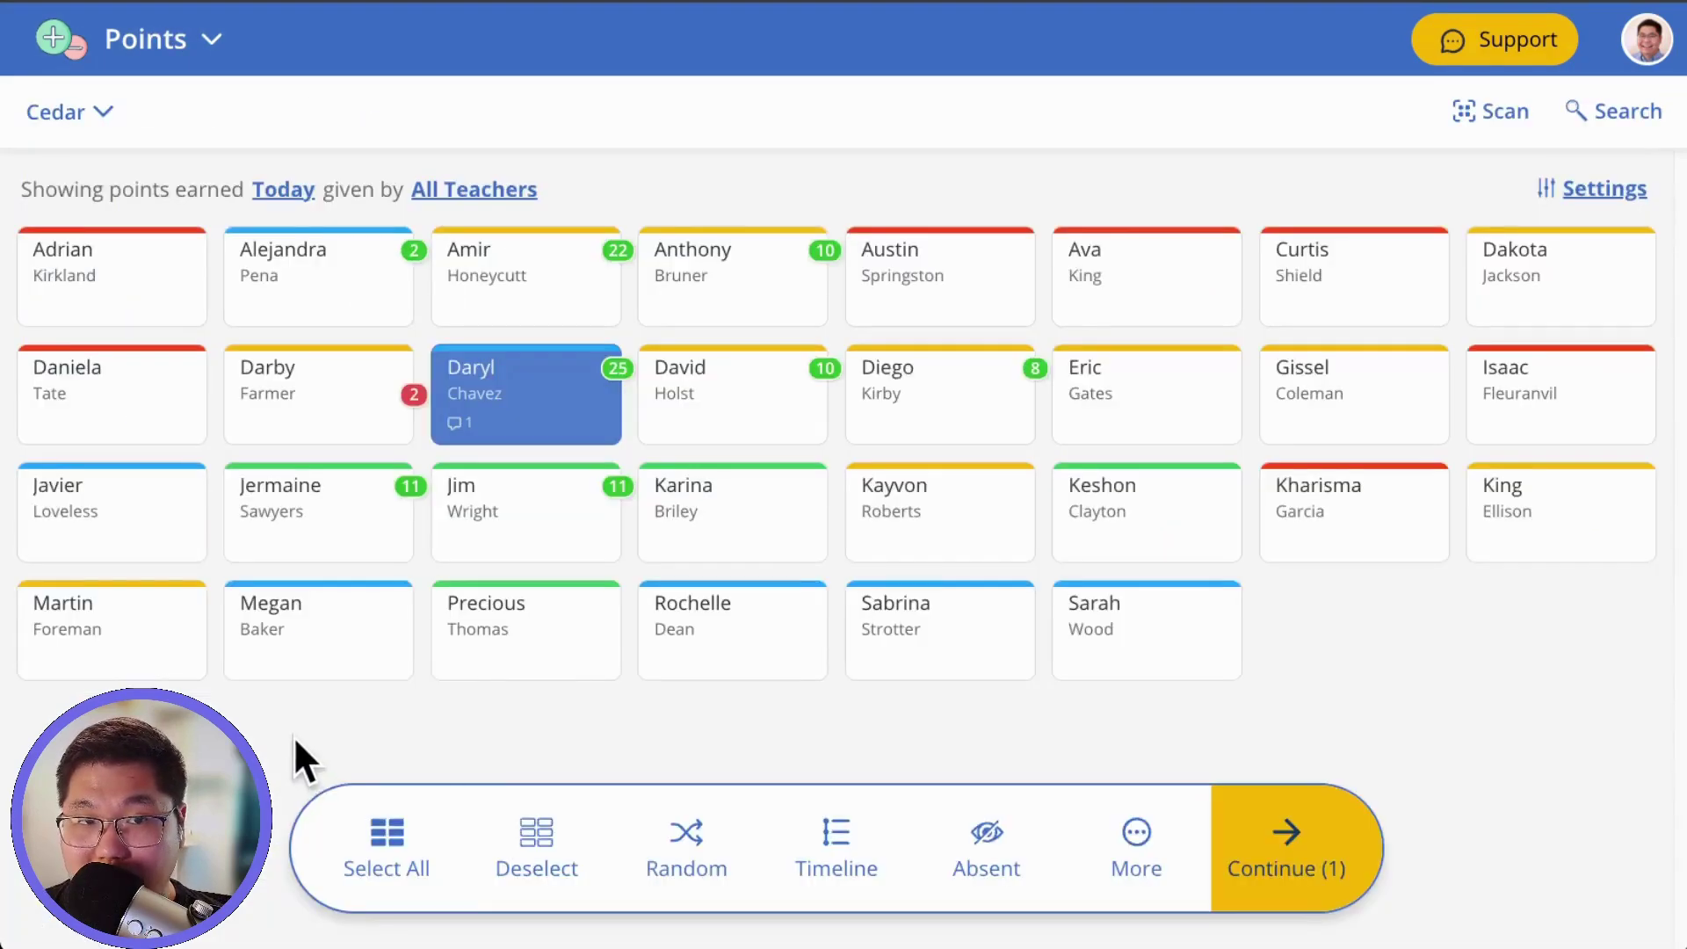
pyautogui.click(607, 439)
pyautogui.click(662, 414)
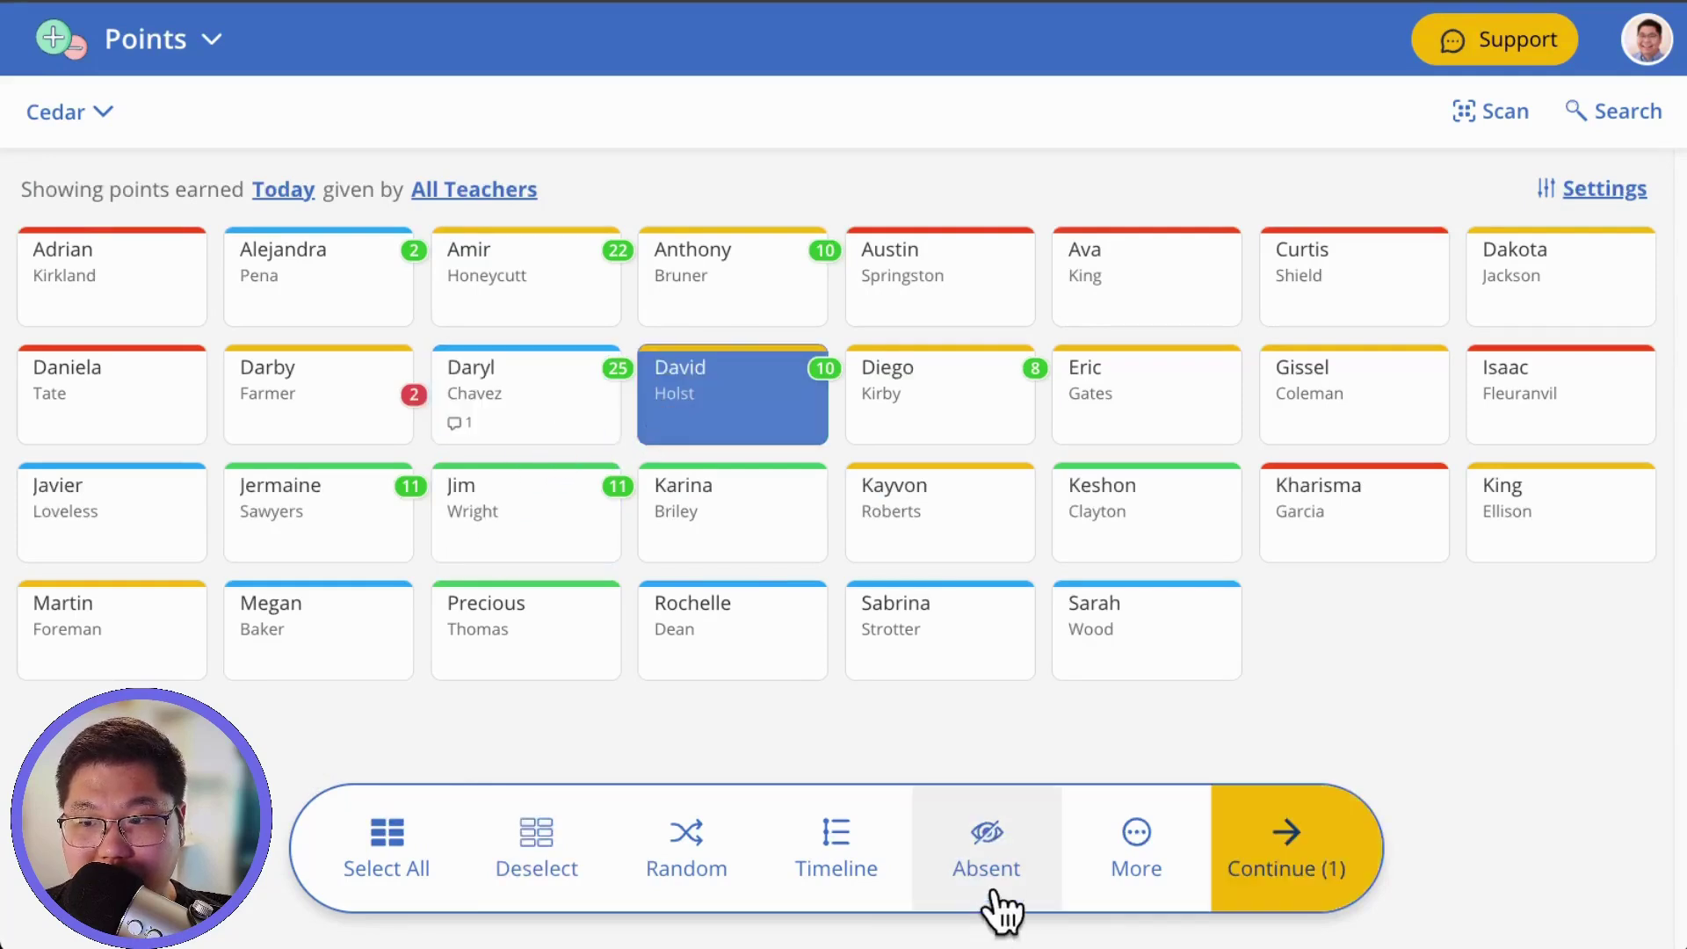
pyautogui.click(986, 838)
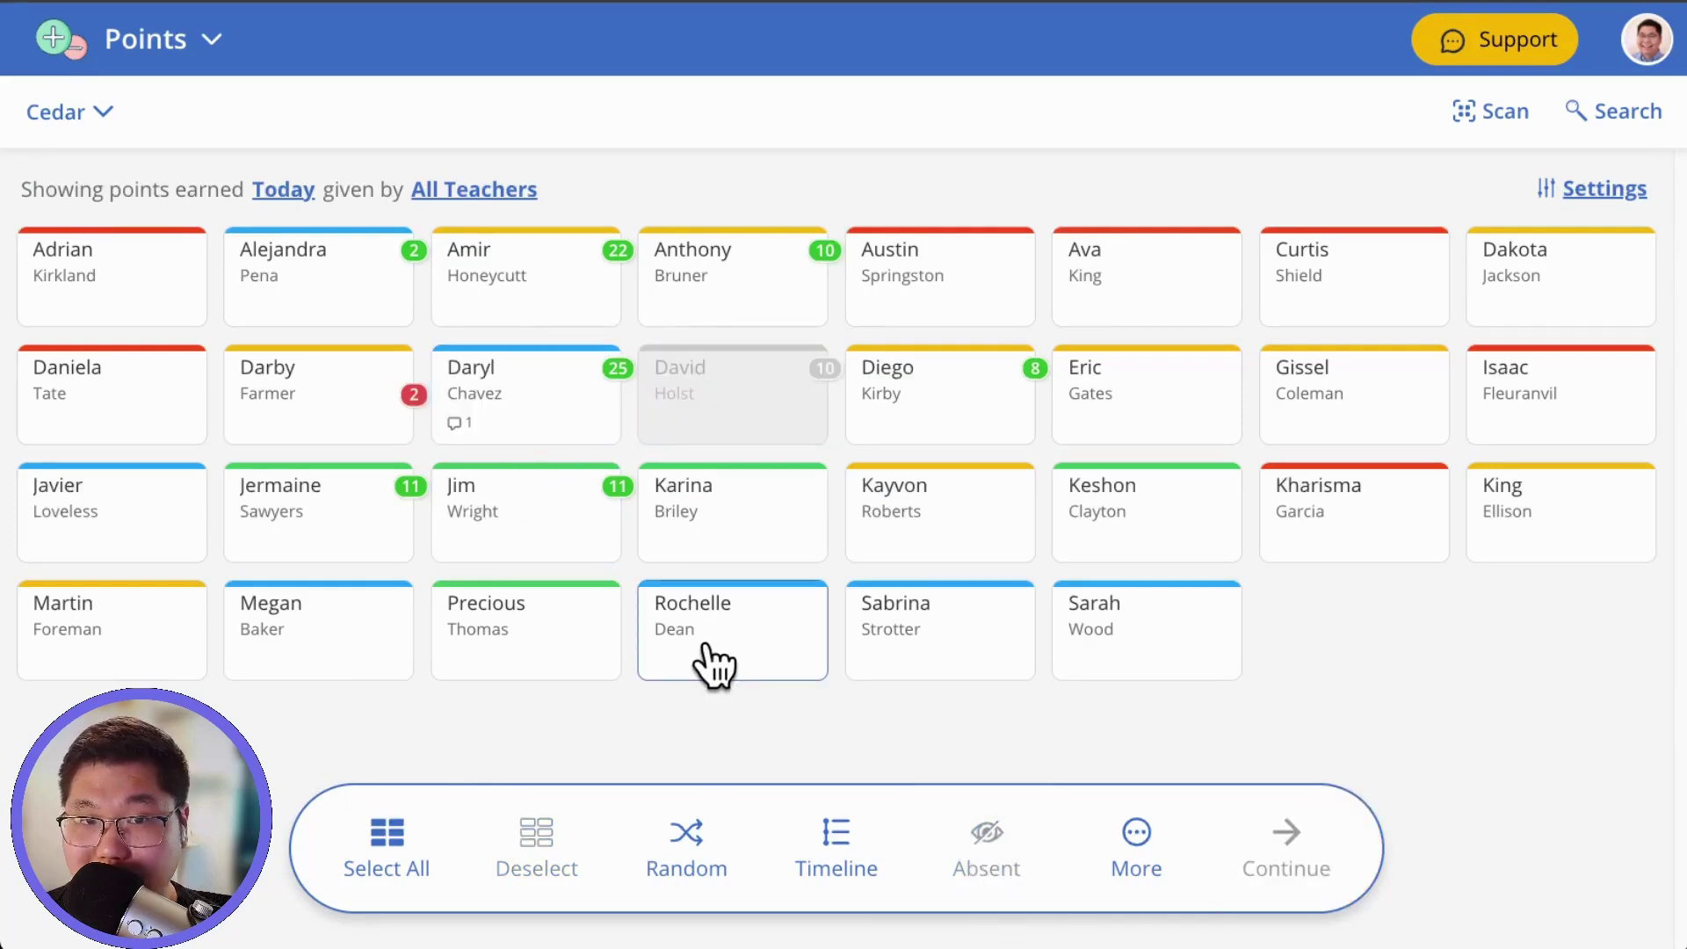
pyautogui.click(406, 874)
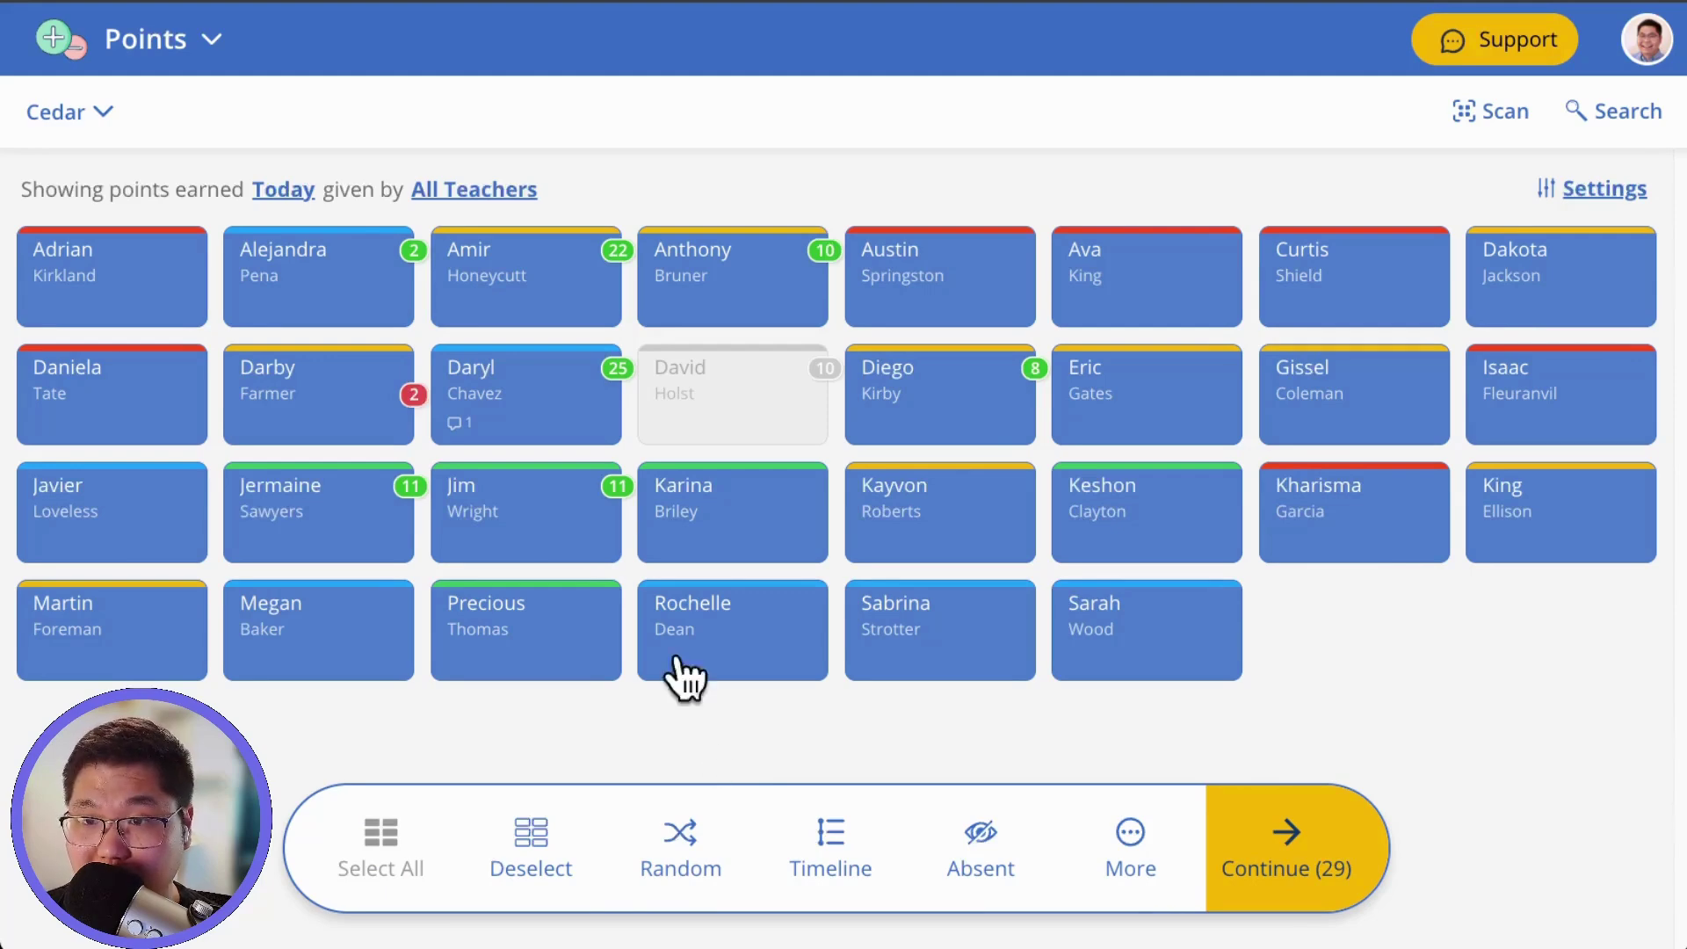
pyautogui.click(720, 428)
pyautogui.click(518, 844)
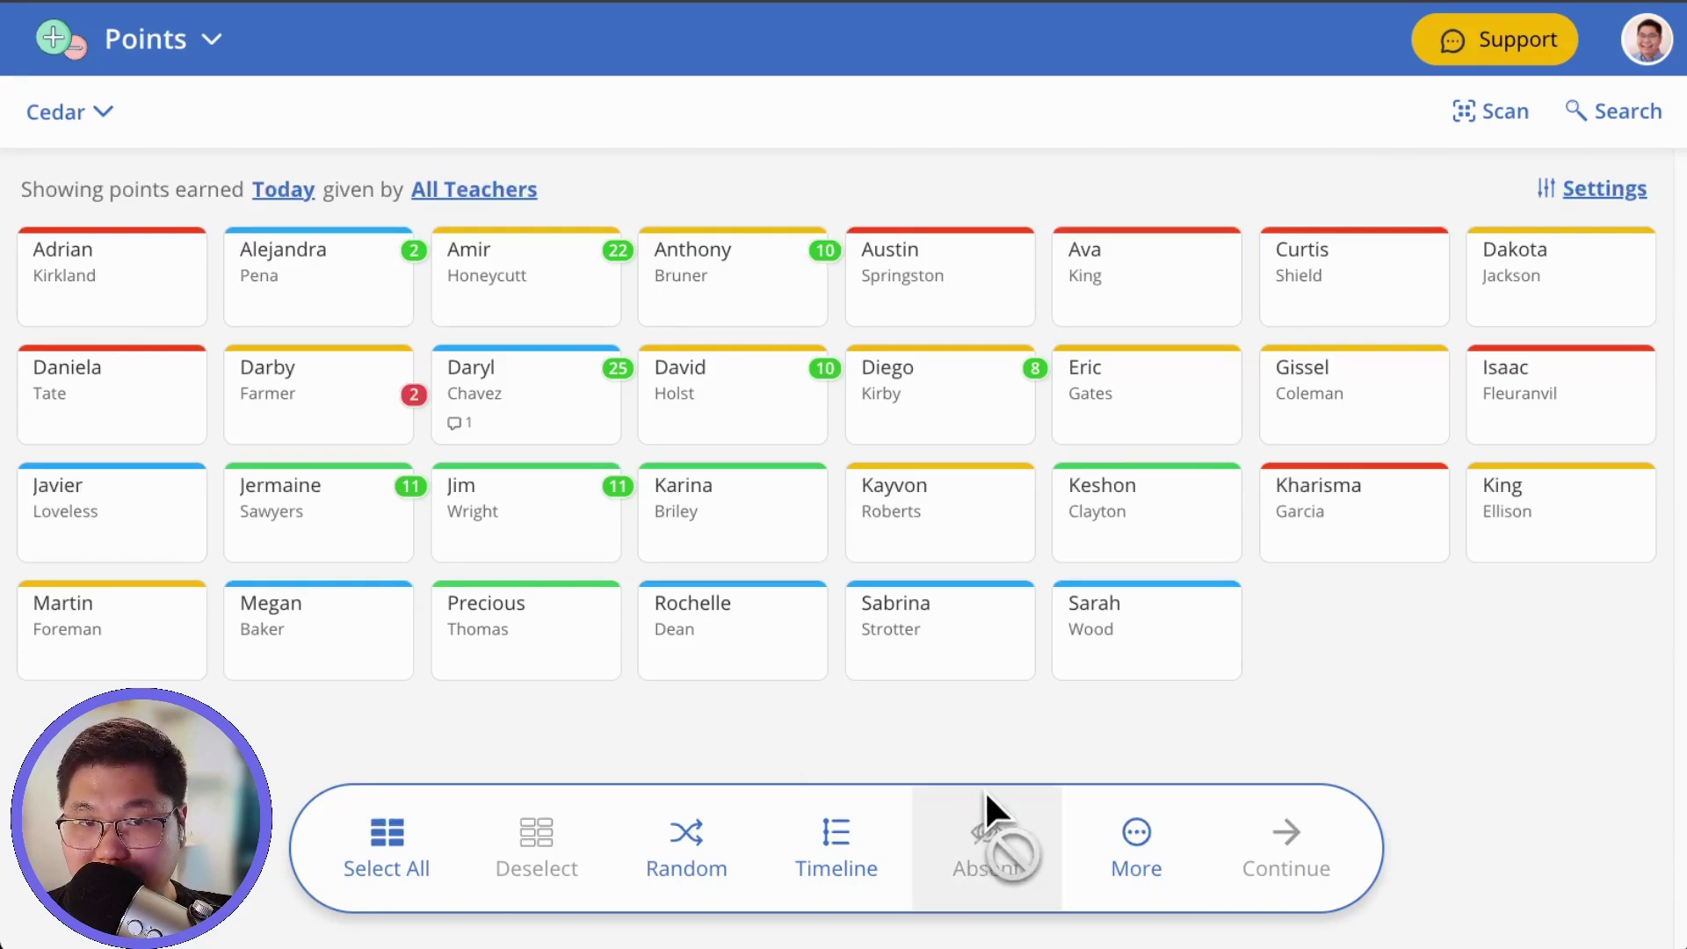
# Step: Open the Dashboard for the third student in the second row from the More menu
pyautogui.click(526, 414)
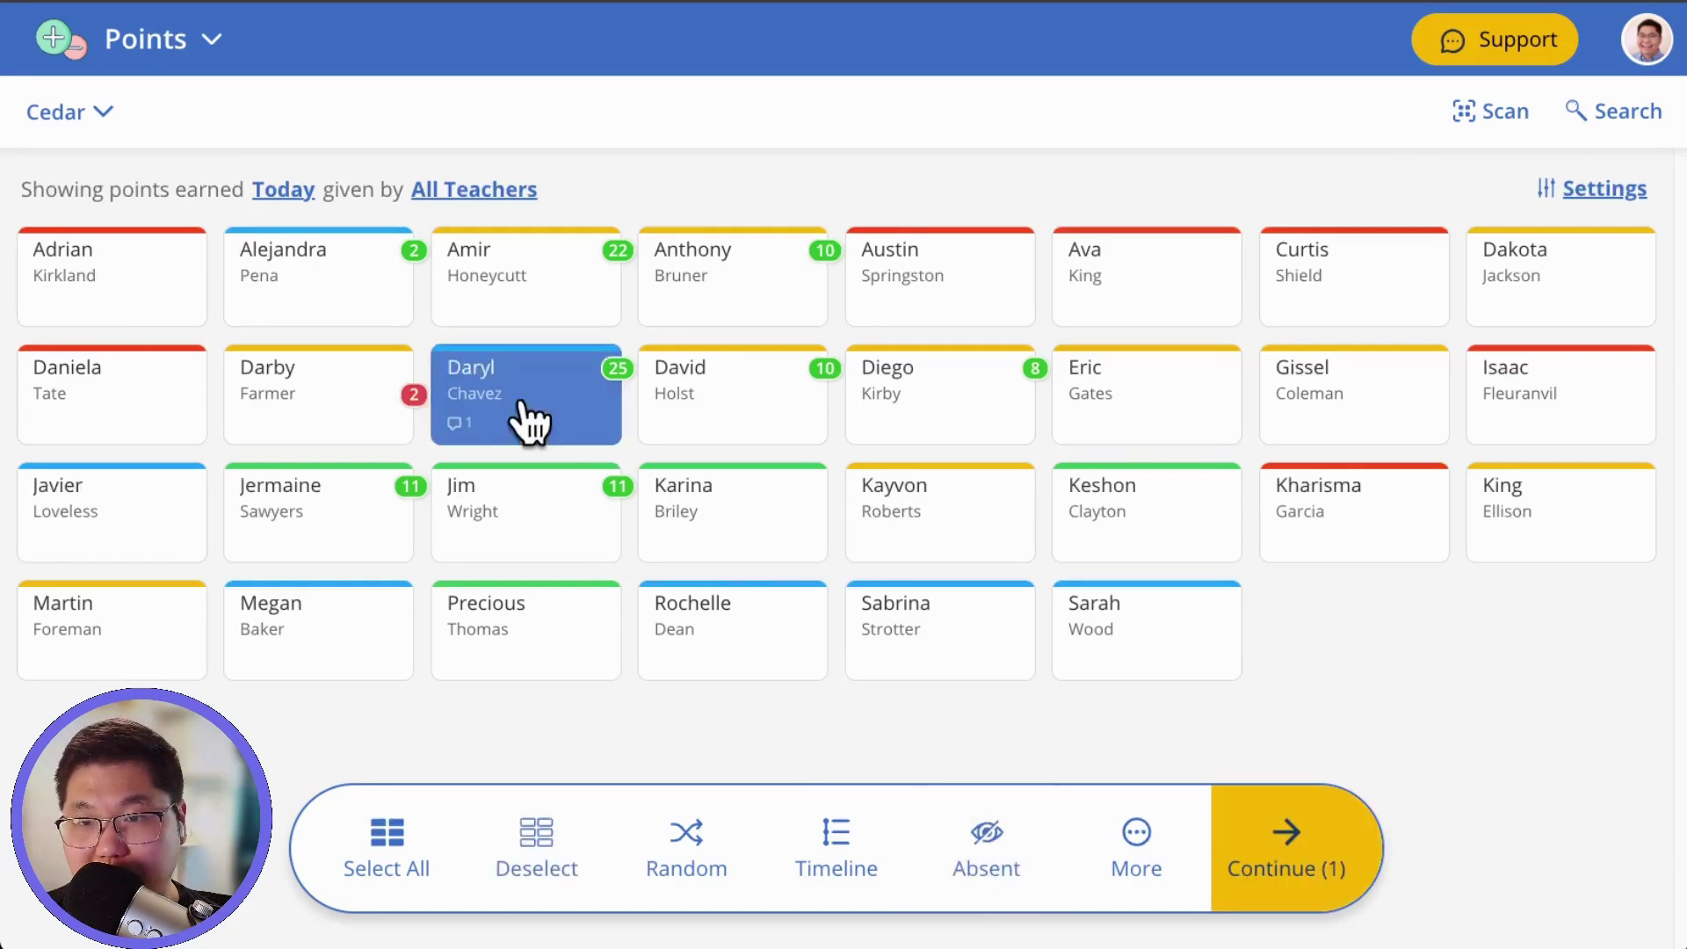
pyautogui.click(1118, 848)
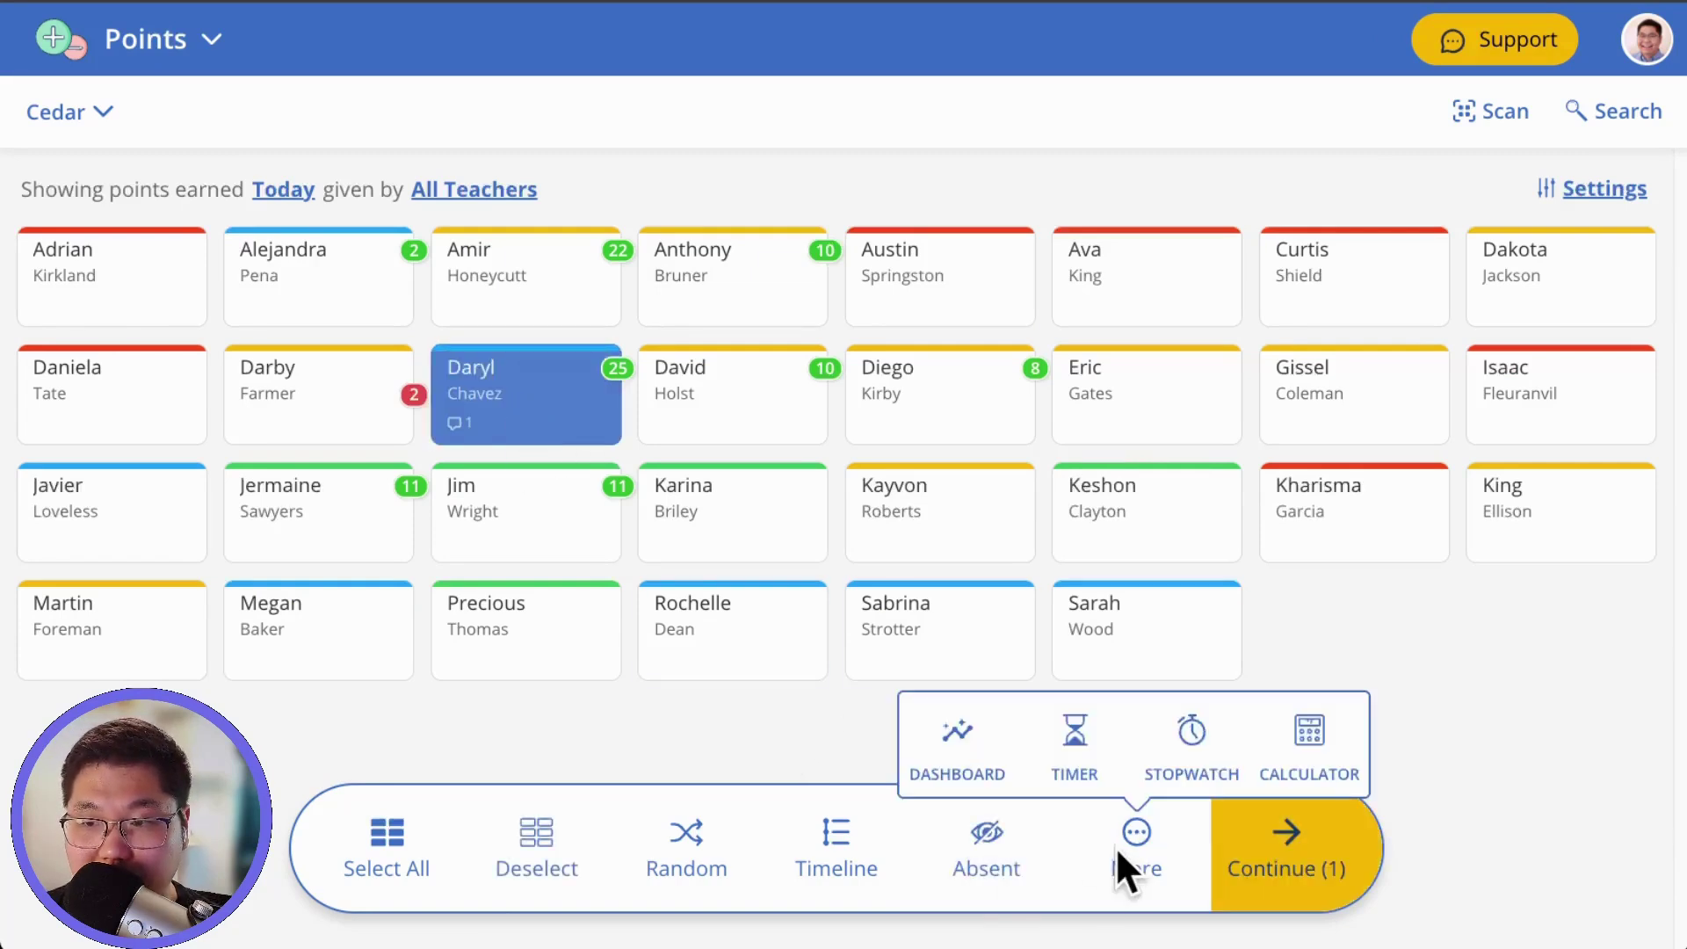
pyautogui.click(962, 755)
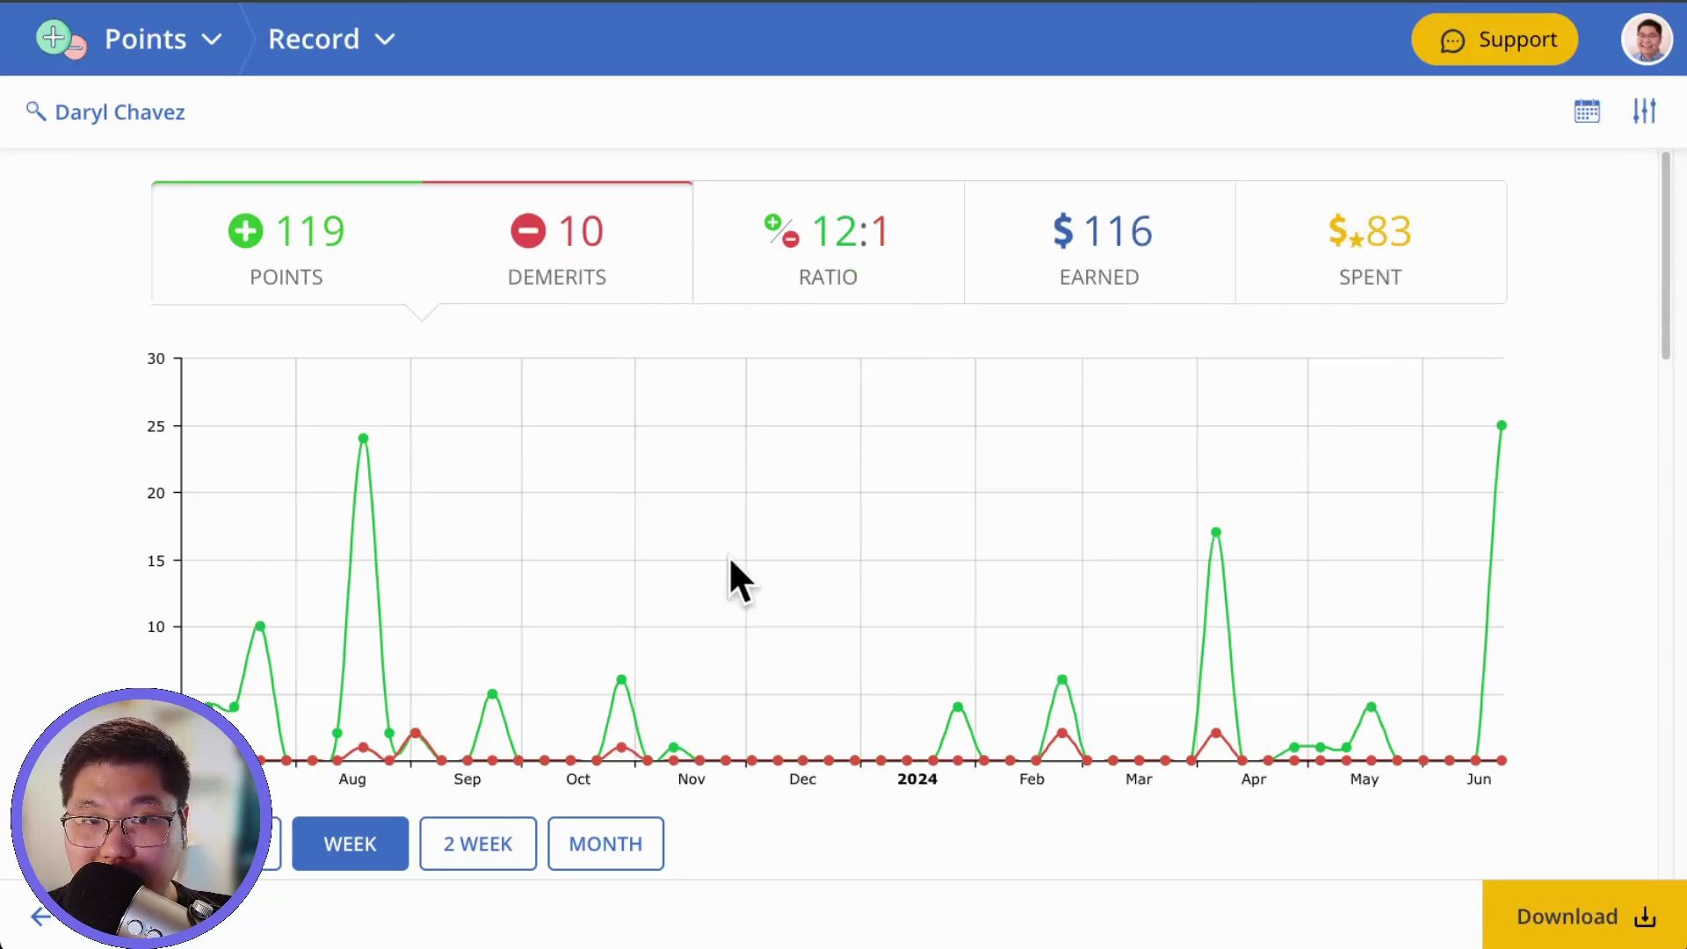
# Step: Scroll through the dashboard's Top Behaviors, Top Teachers and Top Rewards lists
pyautogui.scroll(-1, 843, 497)
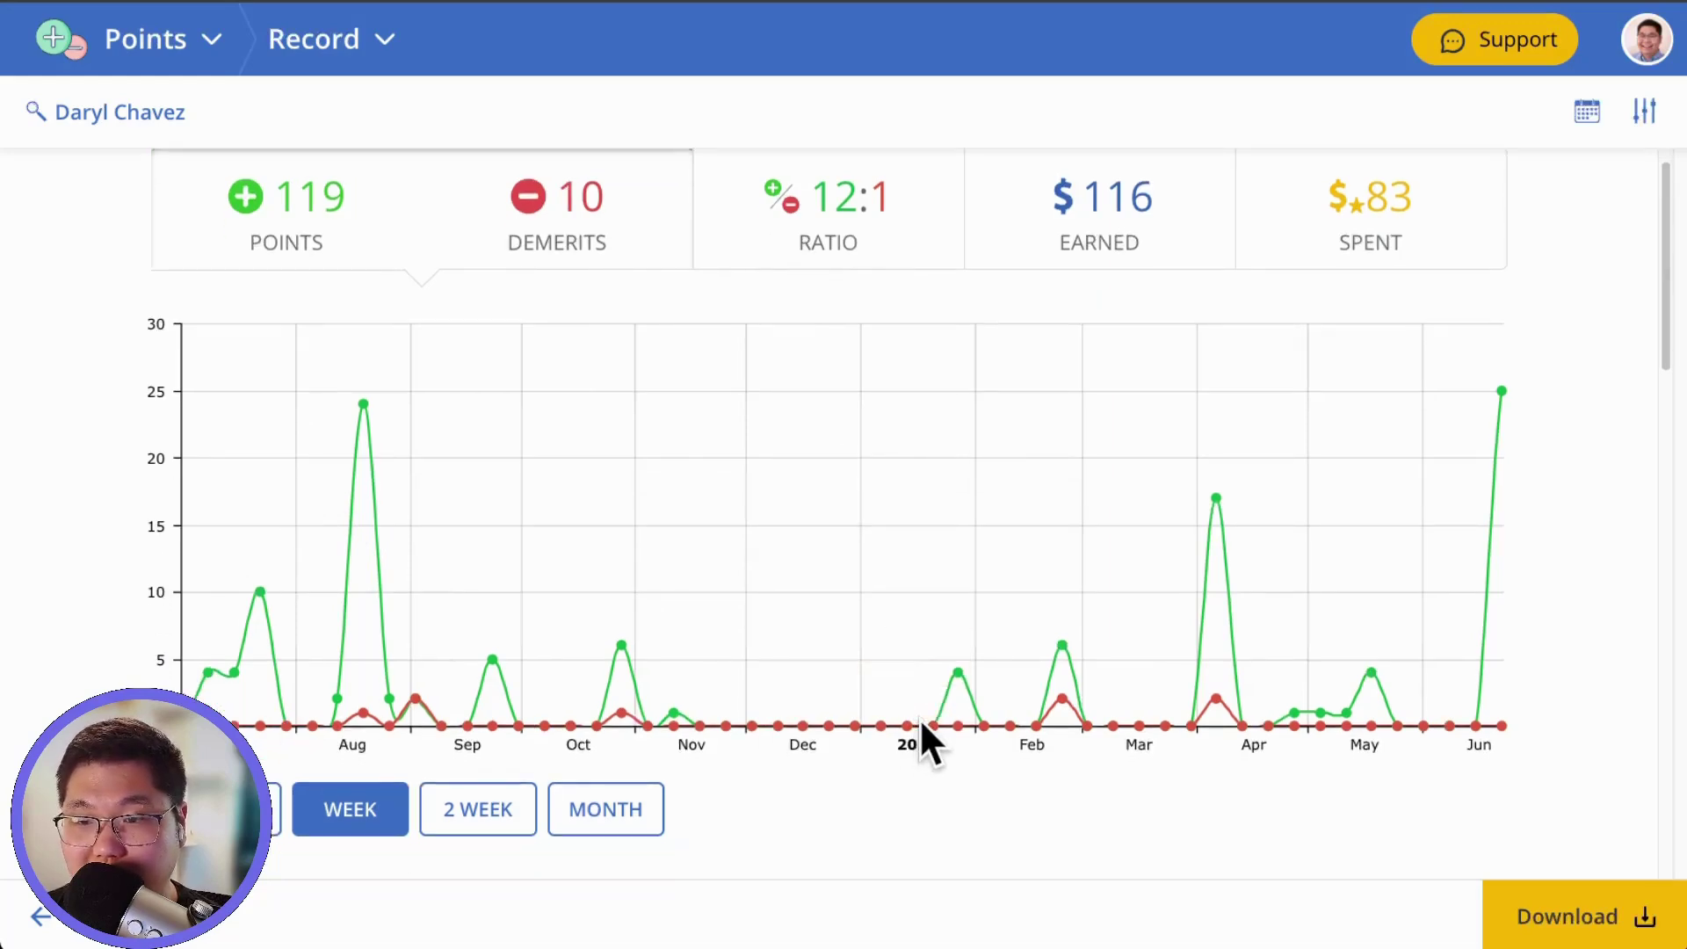
pyautogui.scroll(-6, 921, 717)
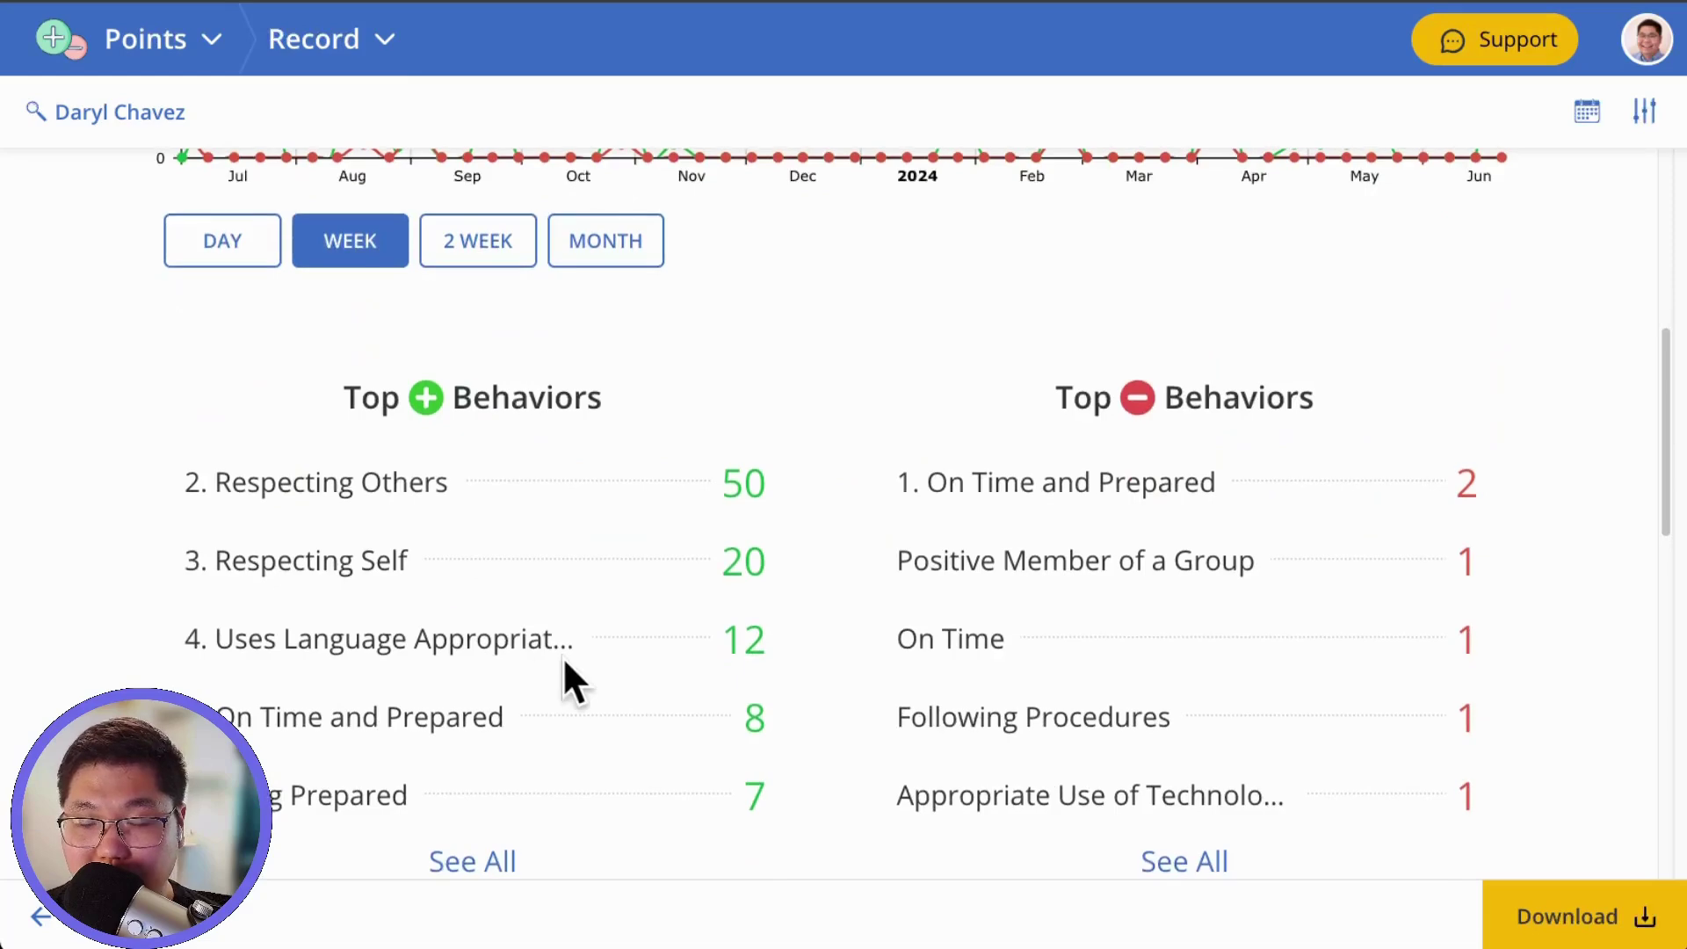
pyautogui.scroll(-4, 424, 483)
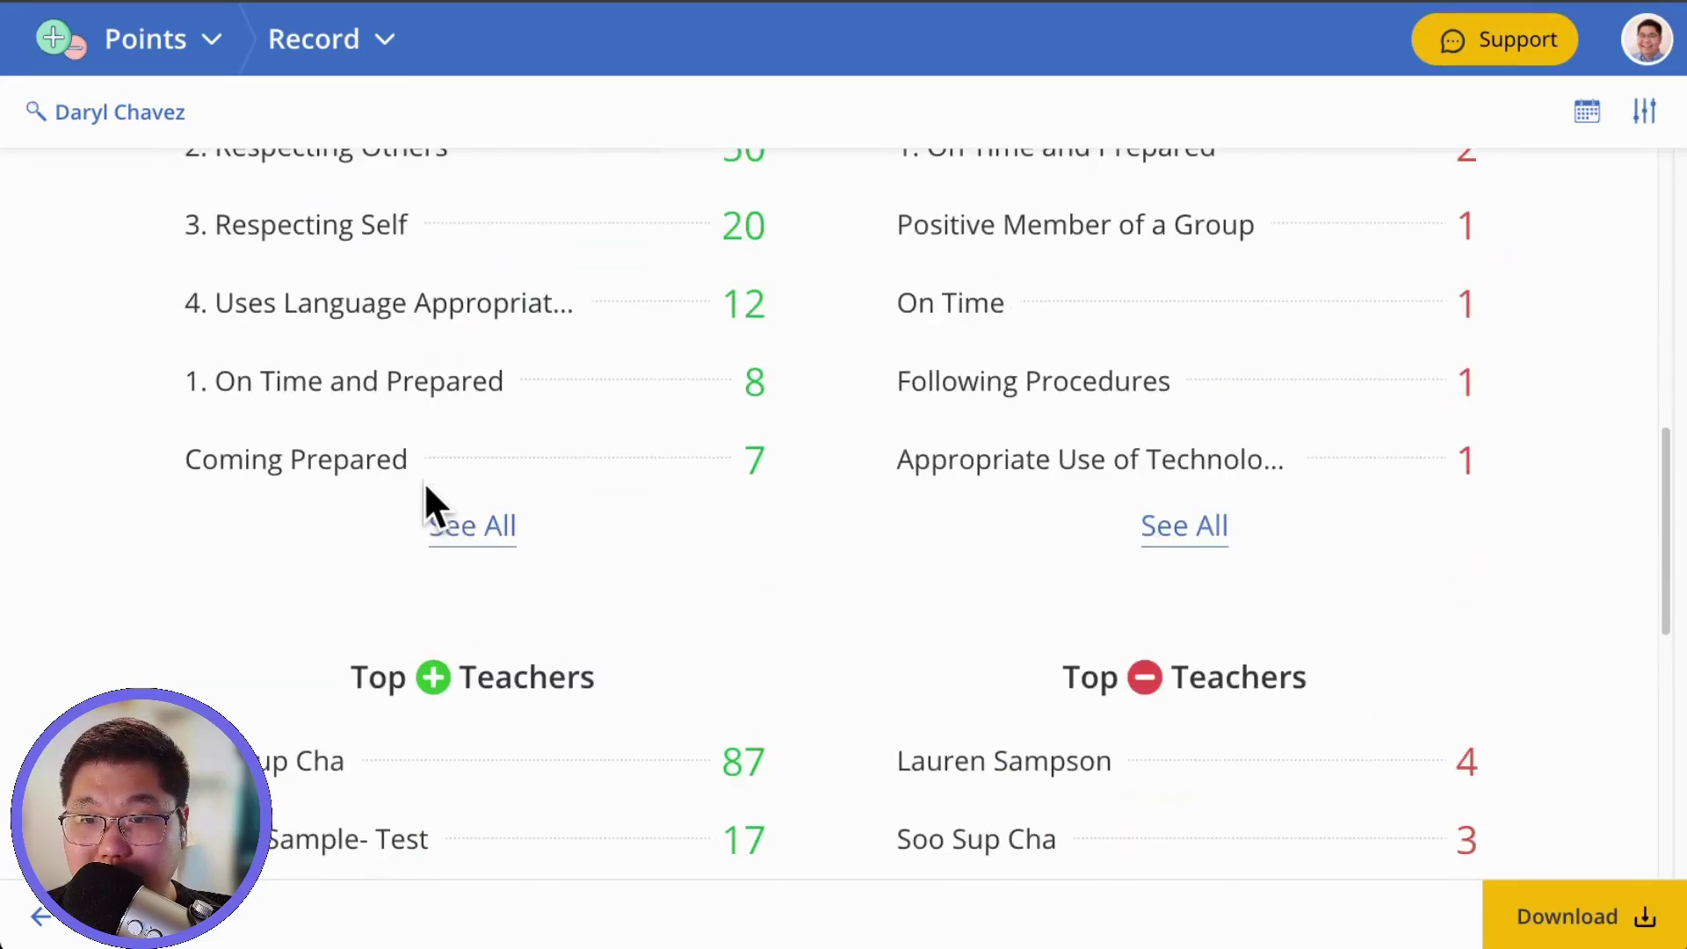
pyautogui.scroll(-4, 424, 485)
pyautogui.scroll(2, 435, 489)
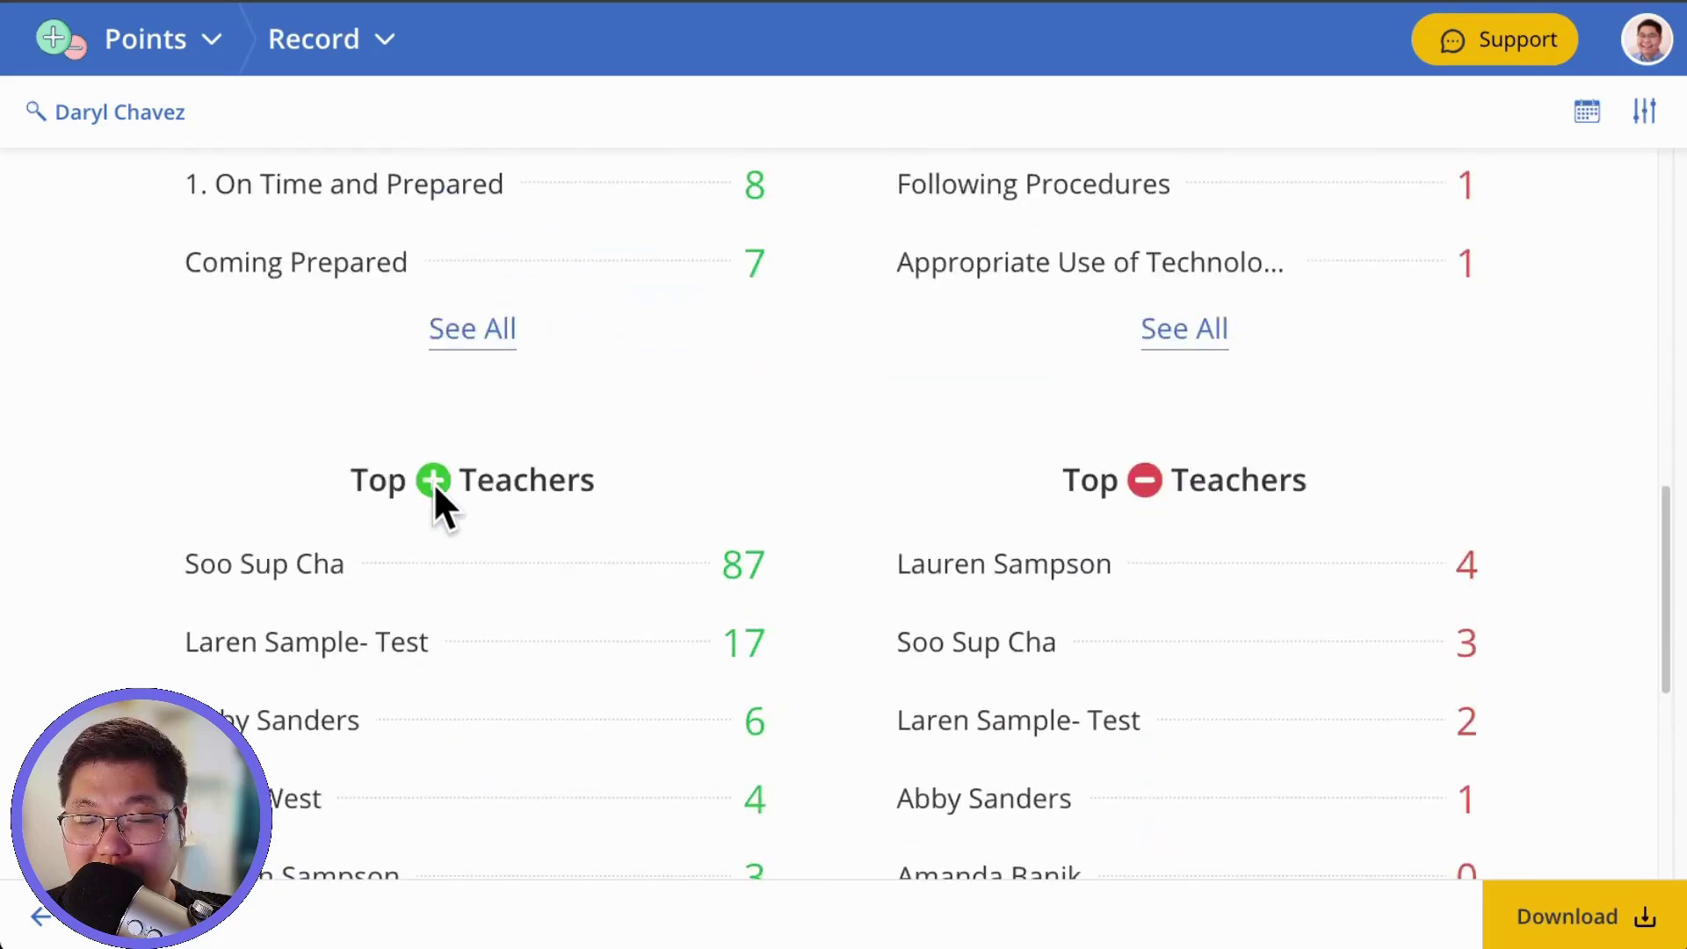
pyautogui.scroll(-1, 631, 677)
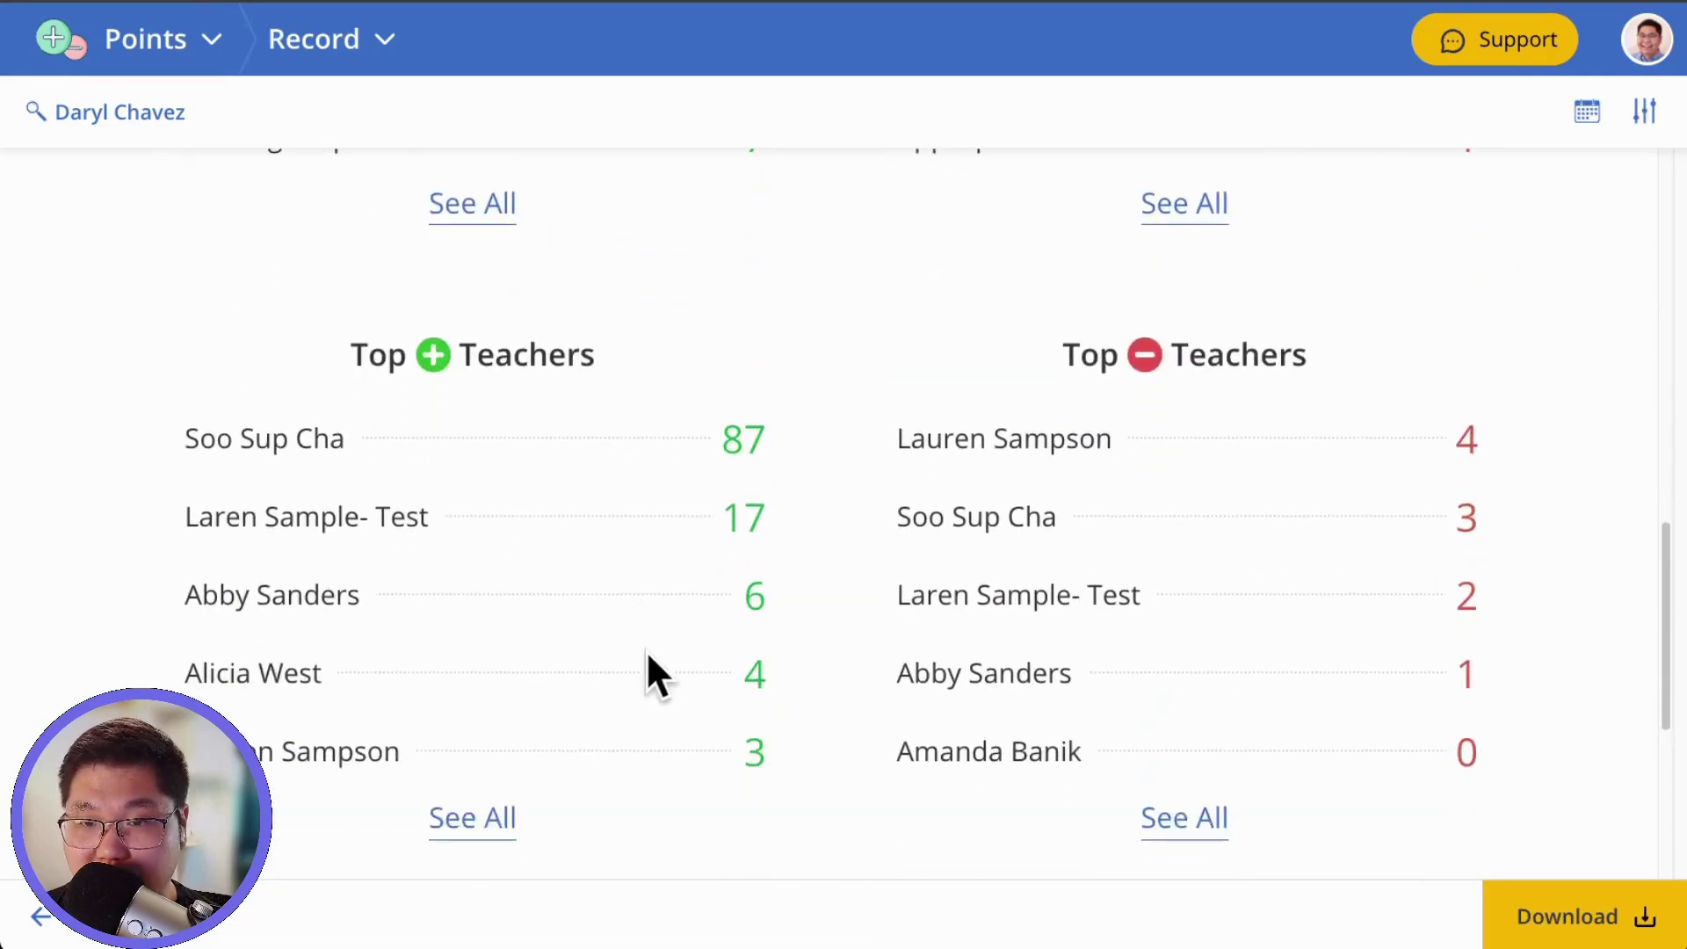
pyautogui.scroll(1, 706, 621)
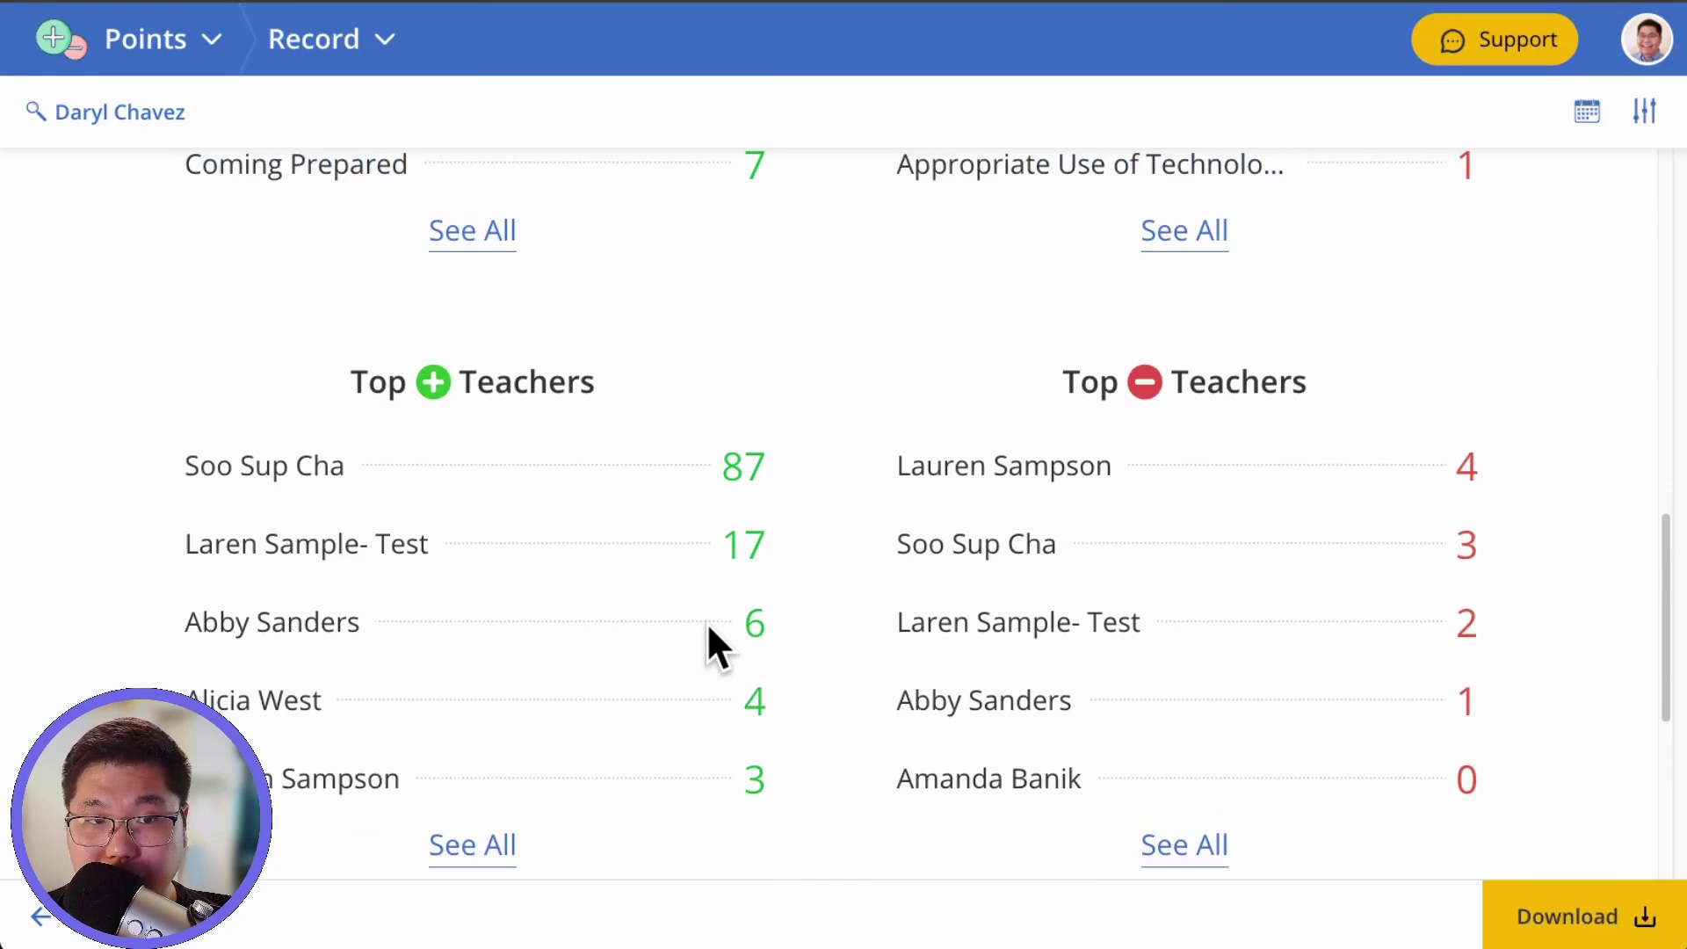
pyautogui.scroll(-3, 706, 620)
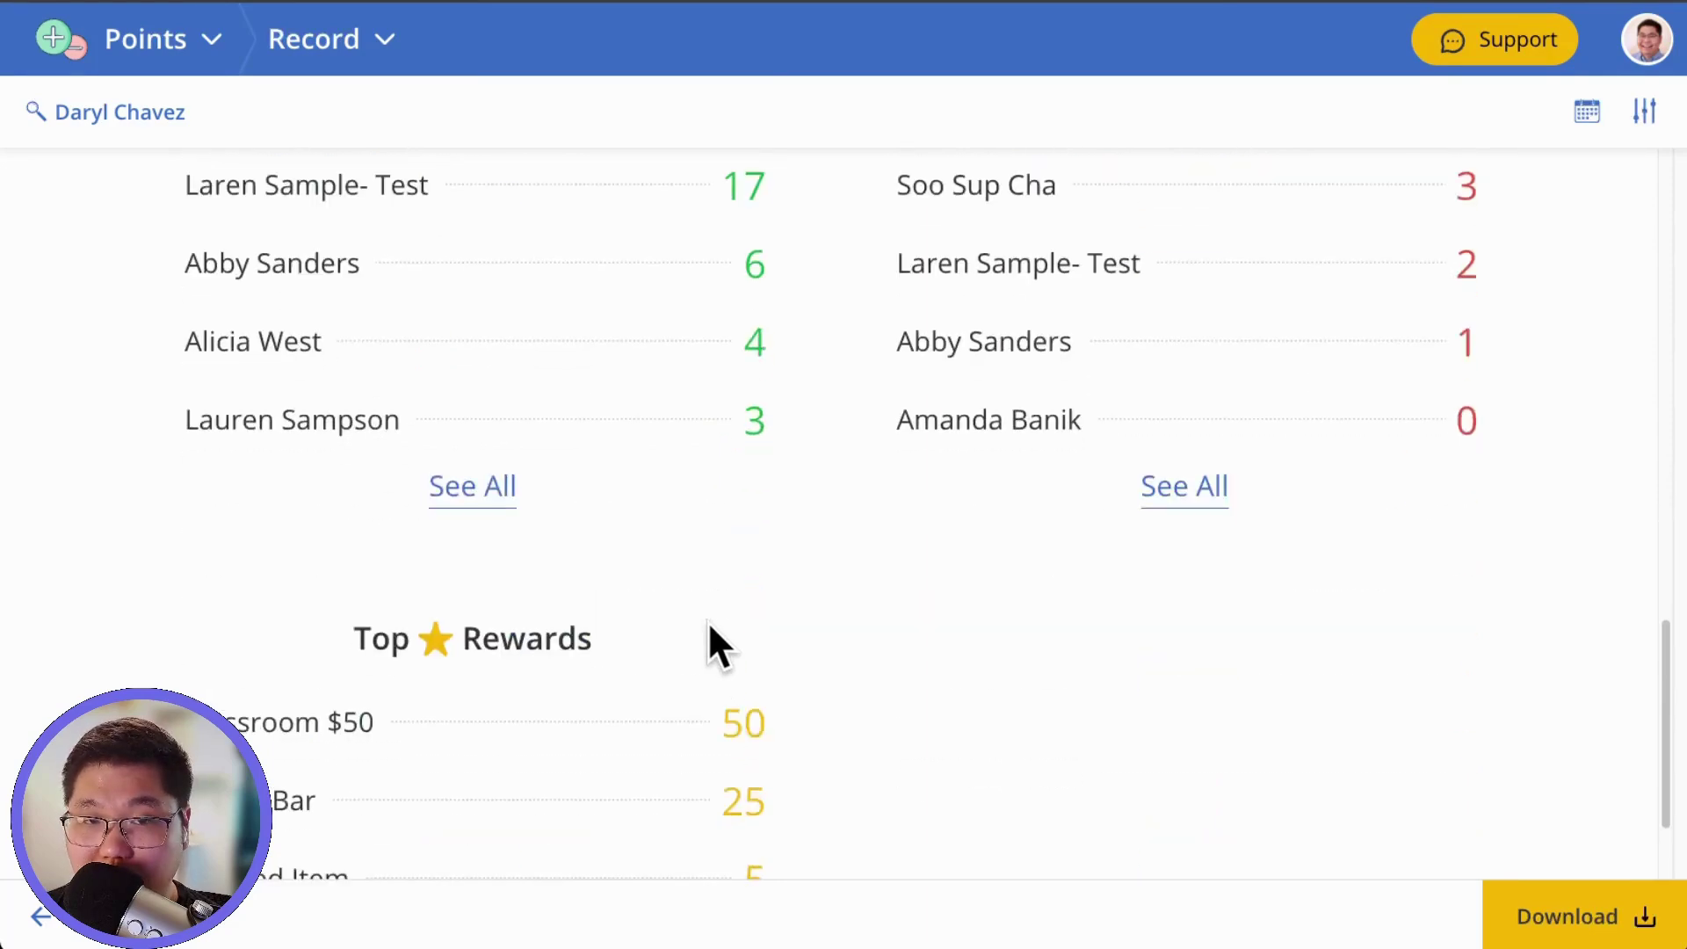
pyautogui.scroll(-1, 708, 624)
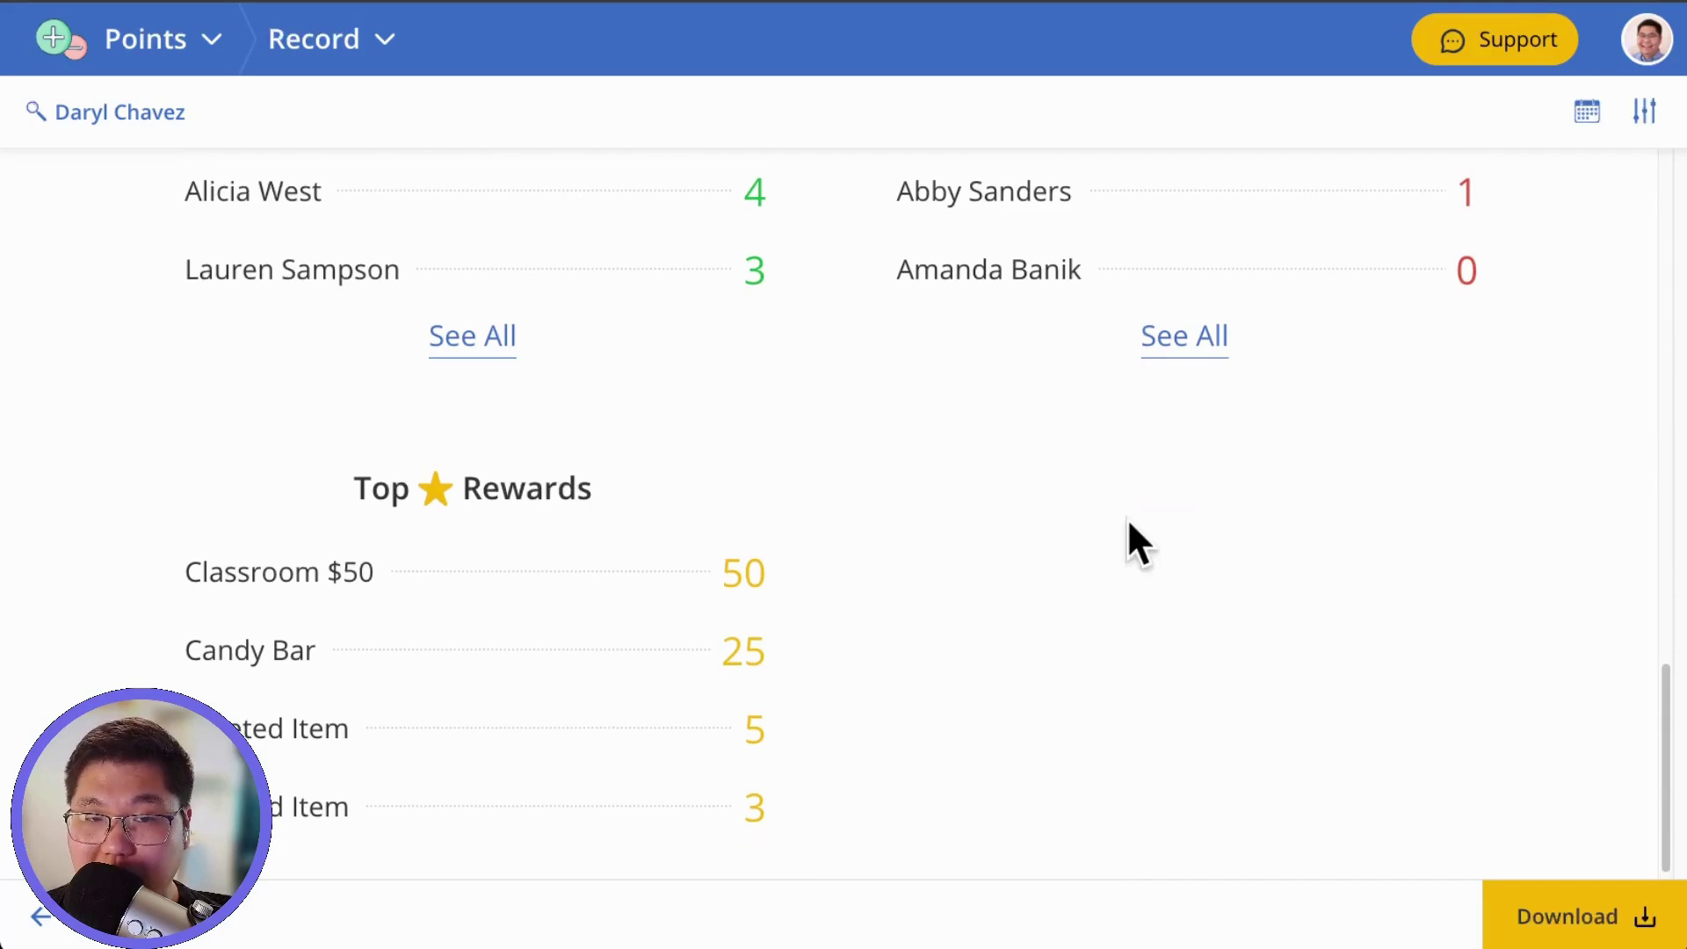
# Step: Search for the student by name, show only them, and open their point-recording page
pyautogui.click(41, 917)
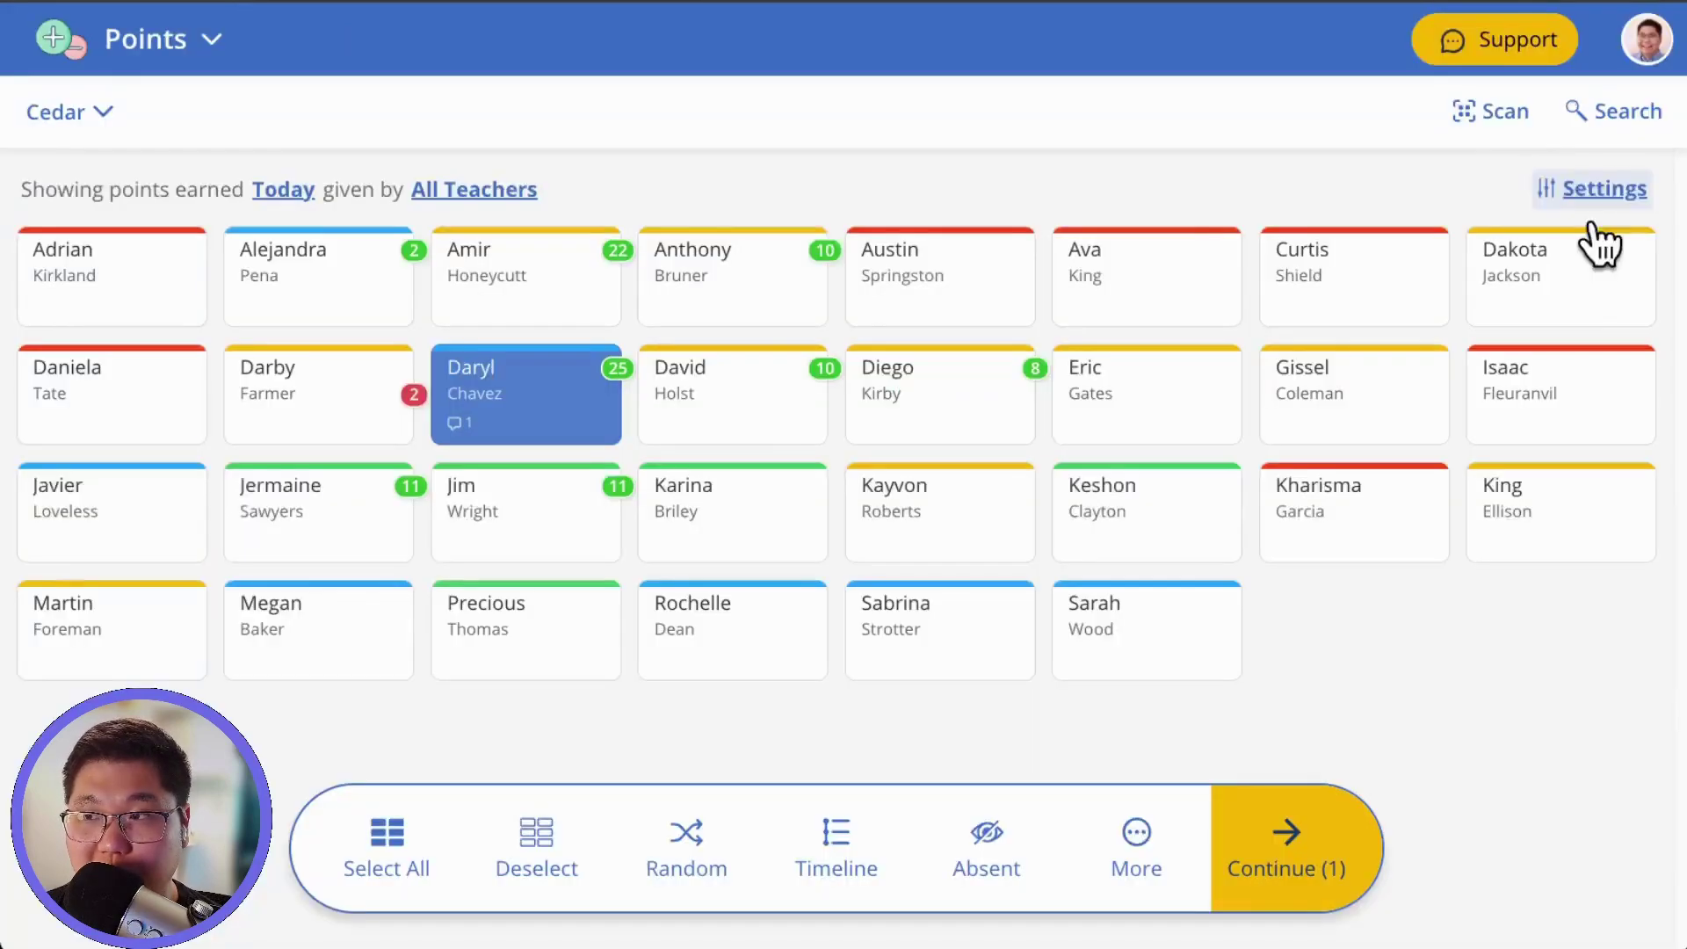
pyautogui.click(1601, 114)
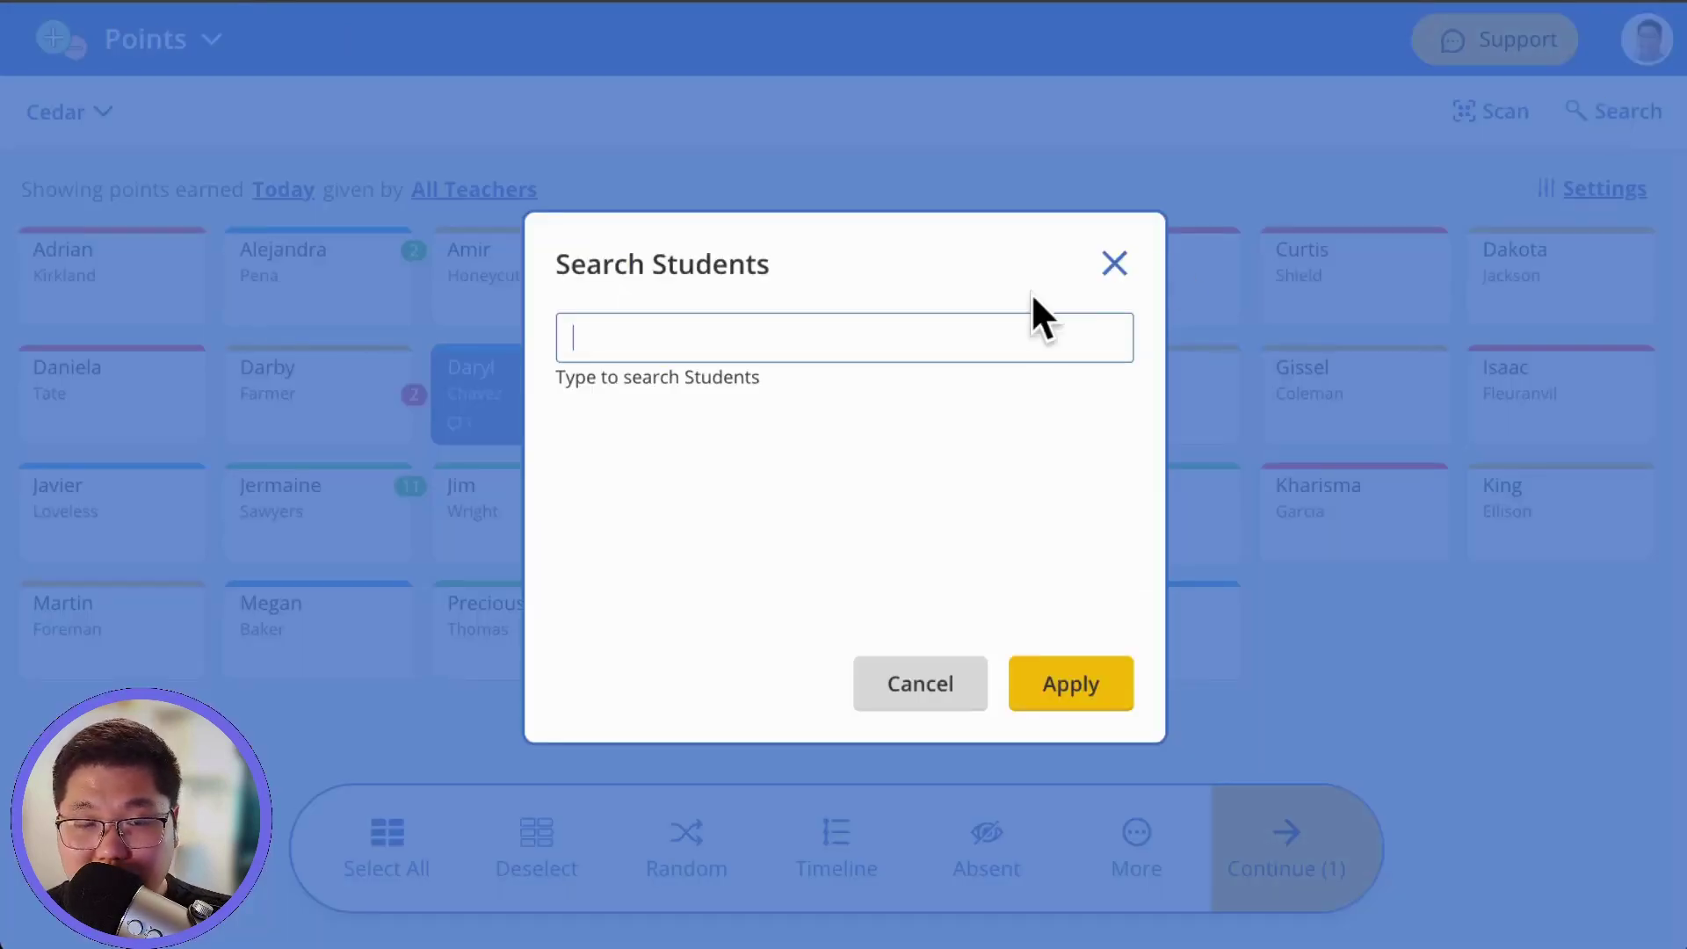
pyautogui.write('carl')
pyautogui.click(1045, 383)
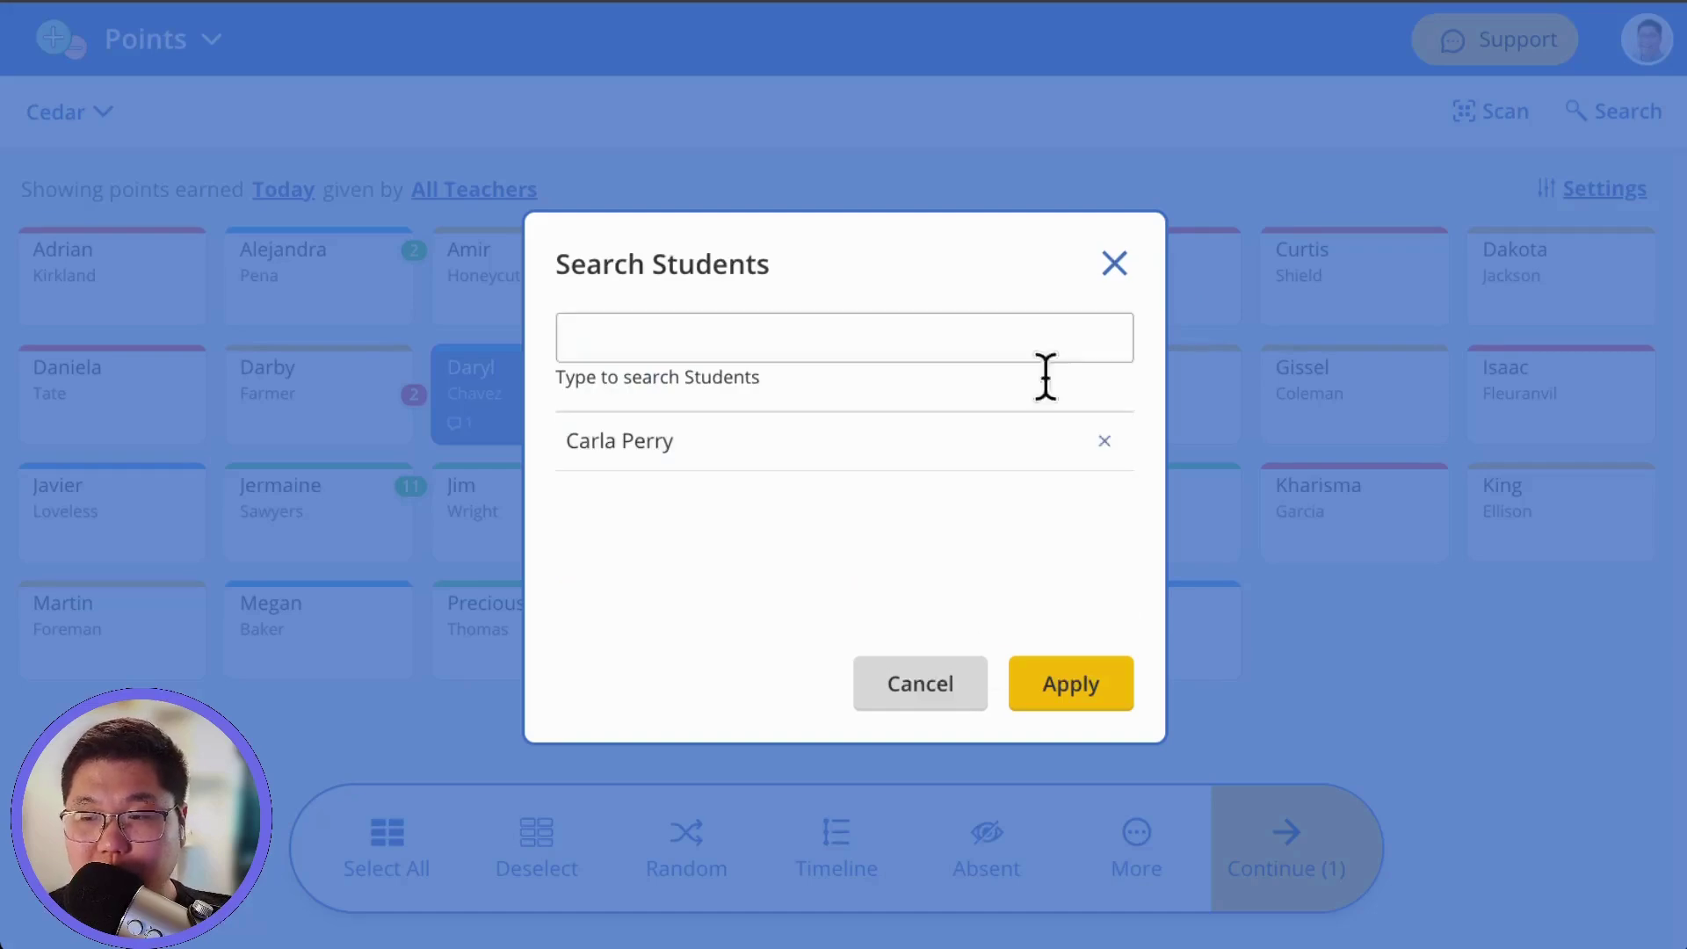
pyautogui.click(1065, 687)
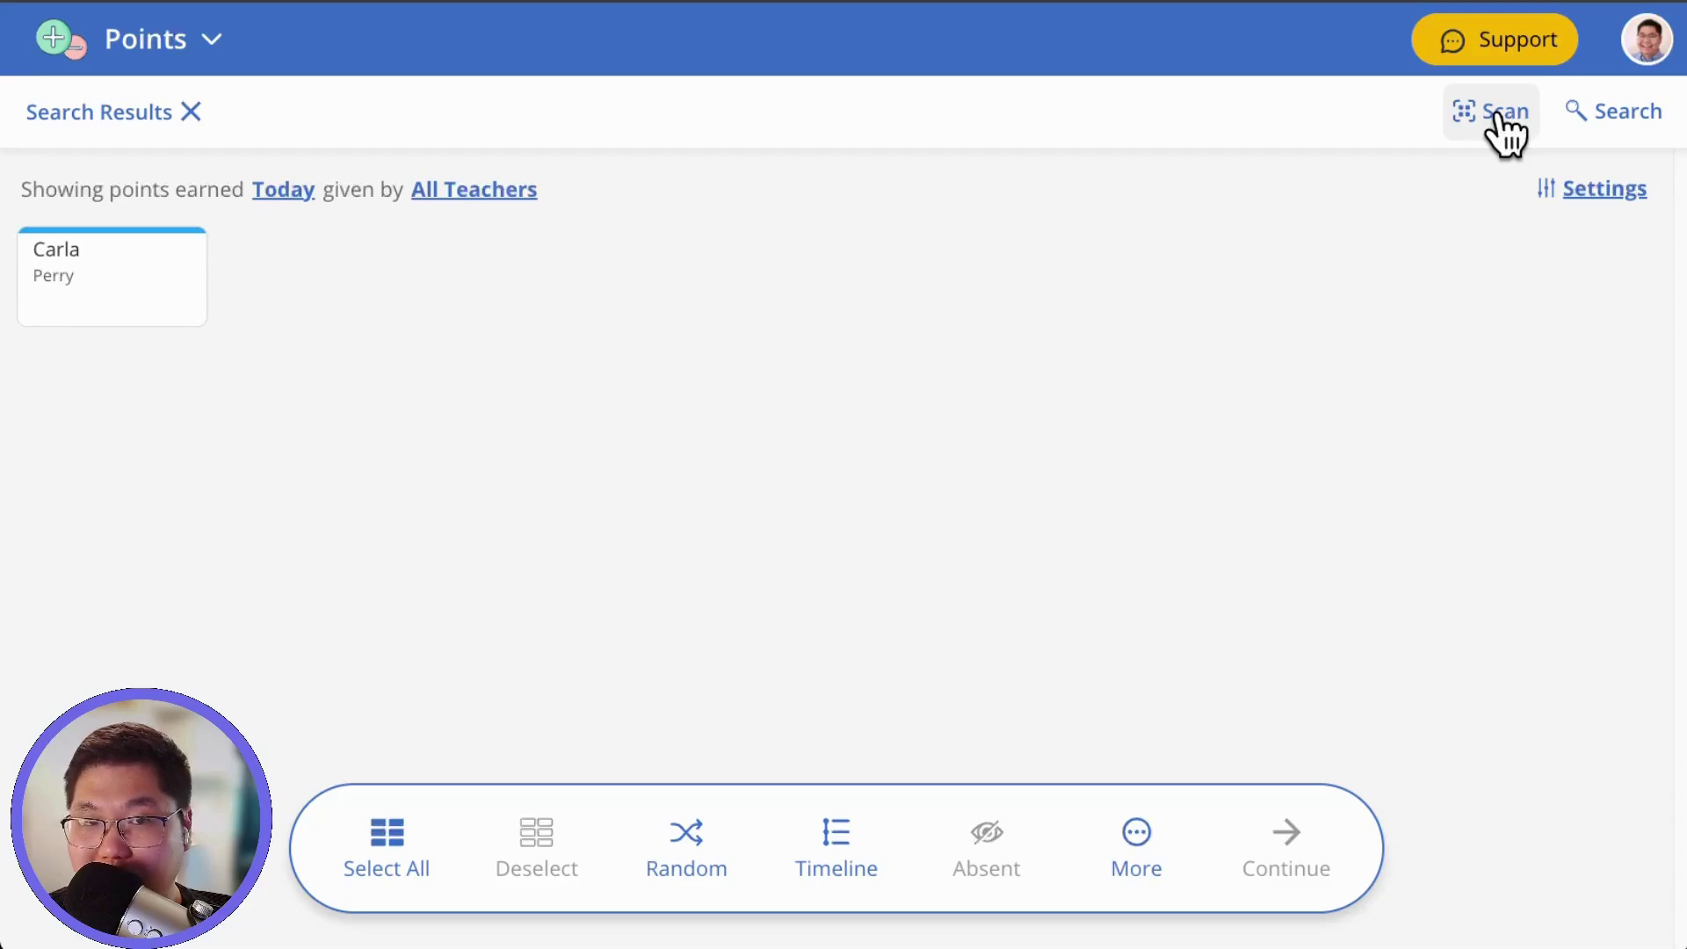
pyautogui.click(118, 318)
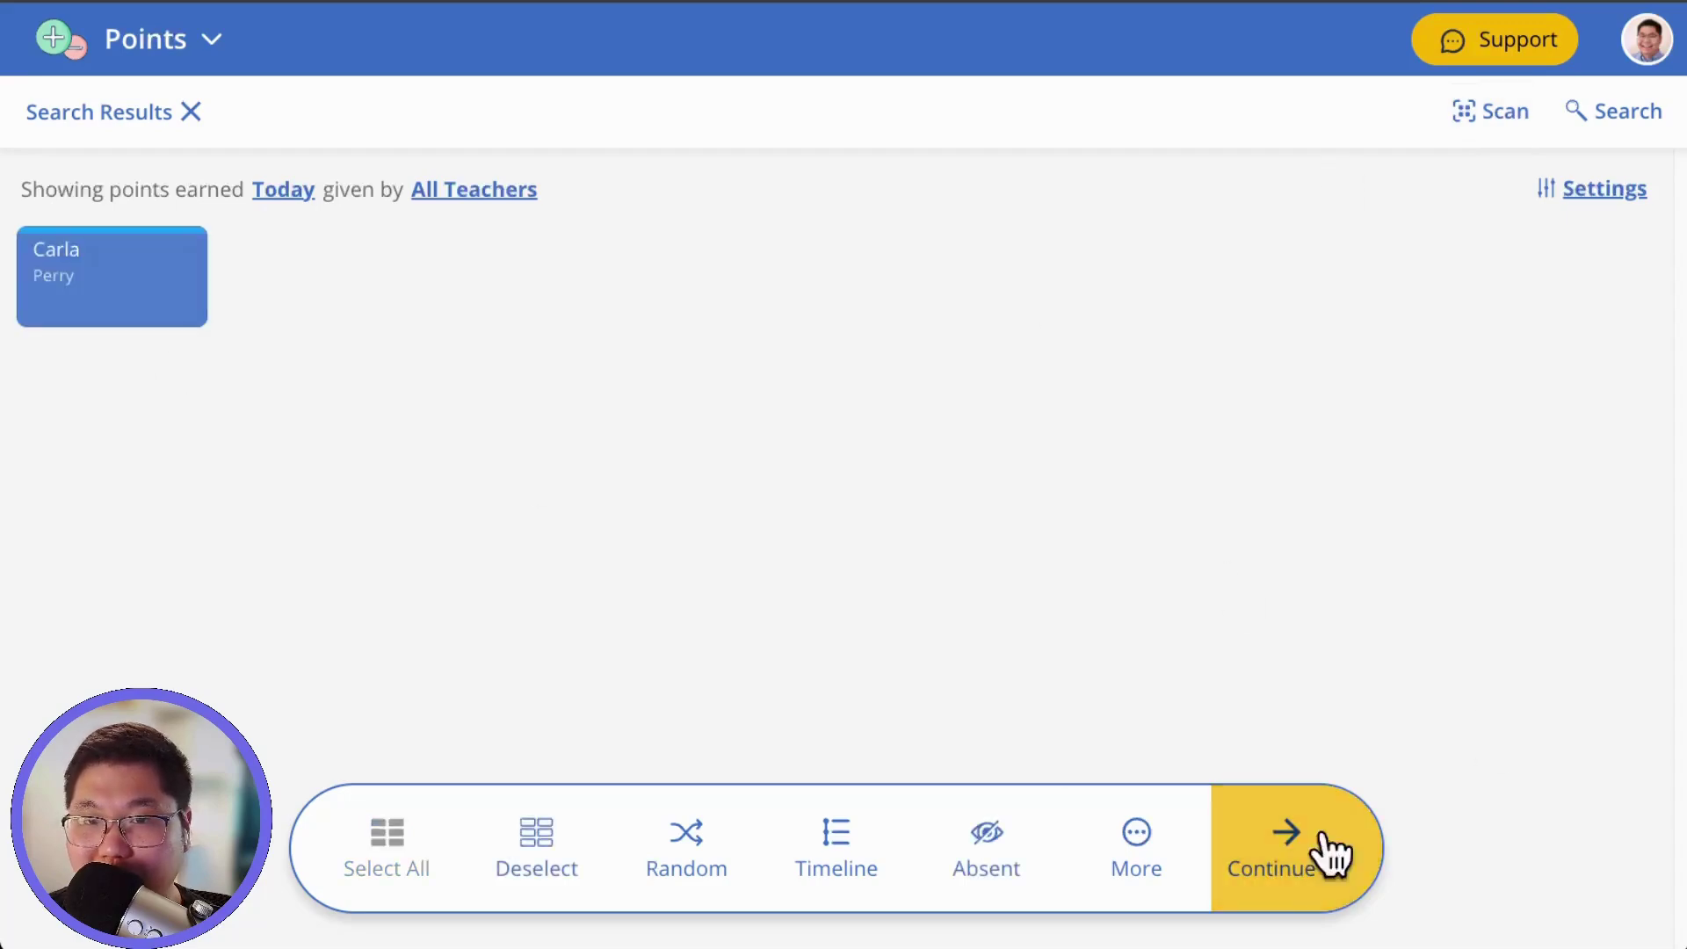
pyautogui.click(1332, 851)
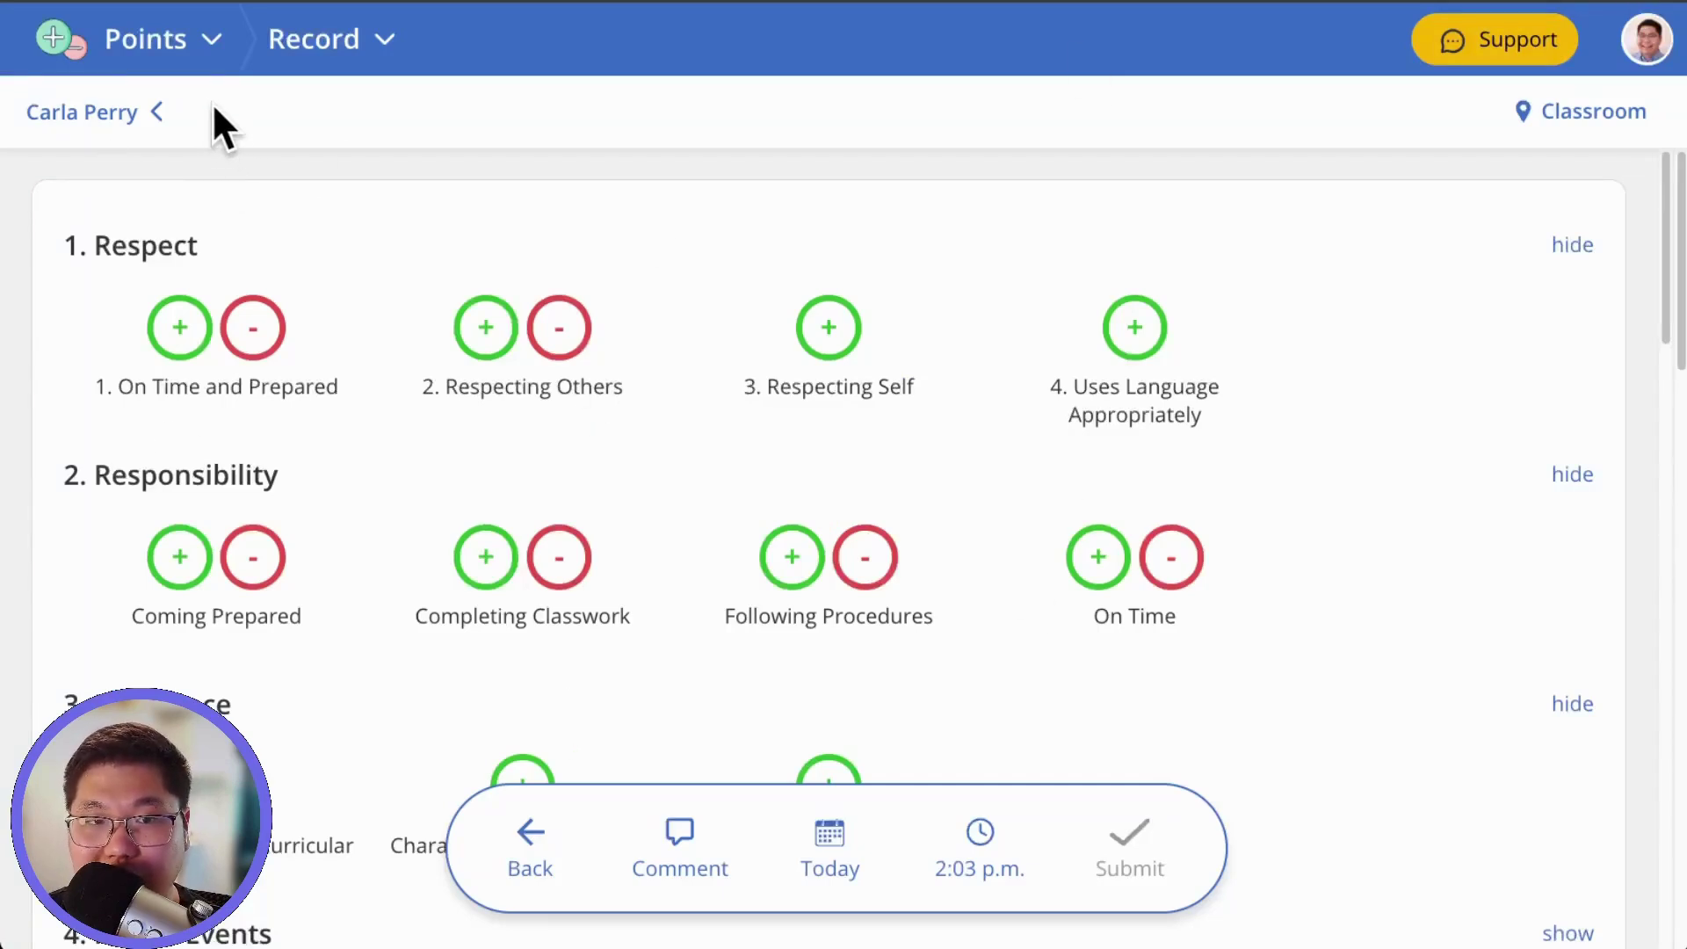
# Step: Leave the point-recording page and switch from Points to the Rewards section
pyautogui.click(158, 112)
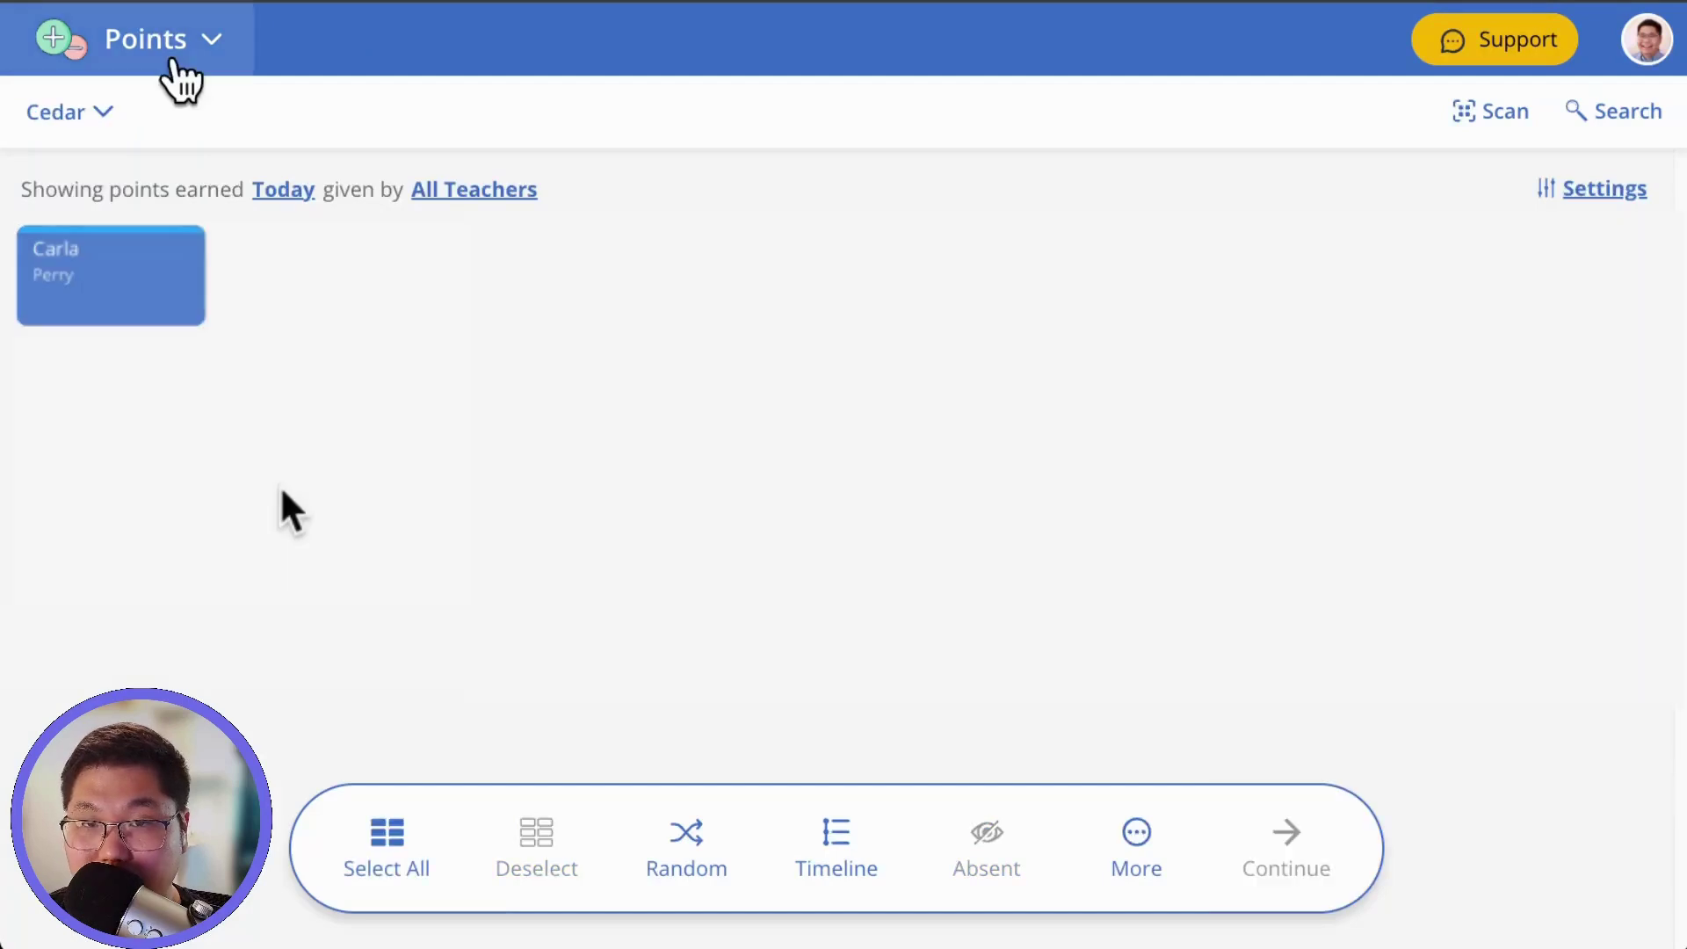
pyautogui.click(173, 44)
pyautogui.click(249, 180)
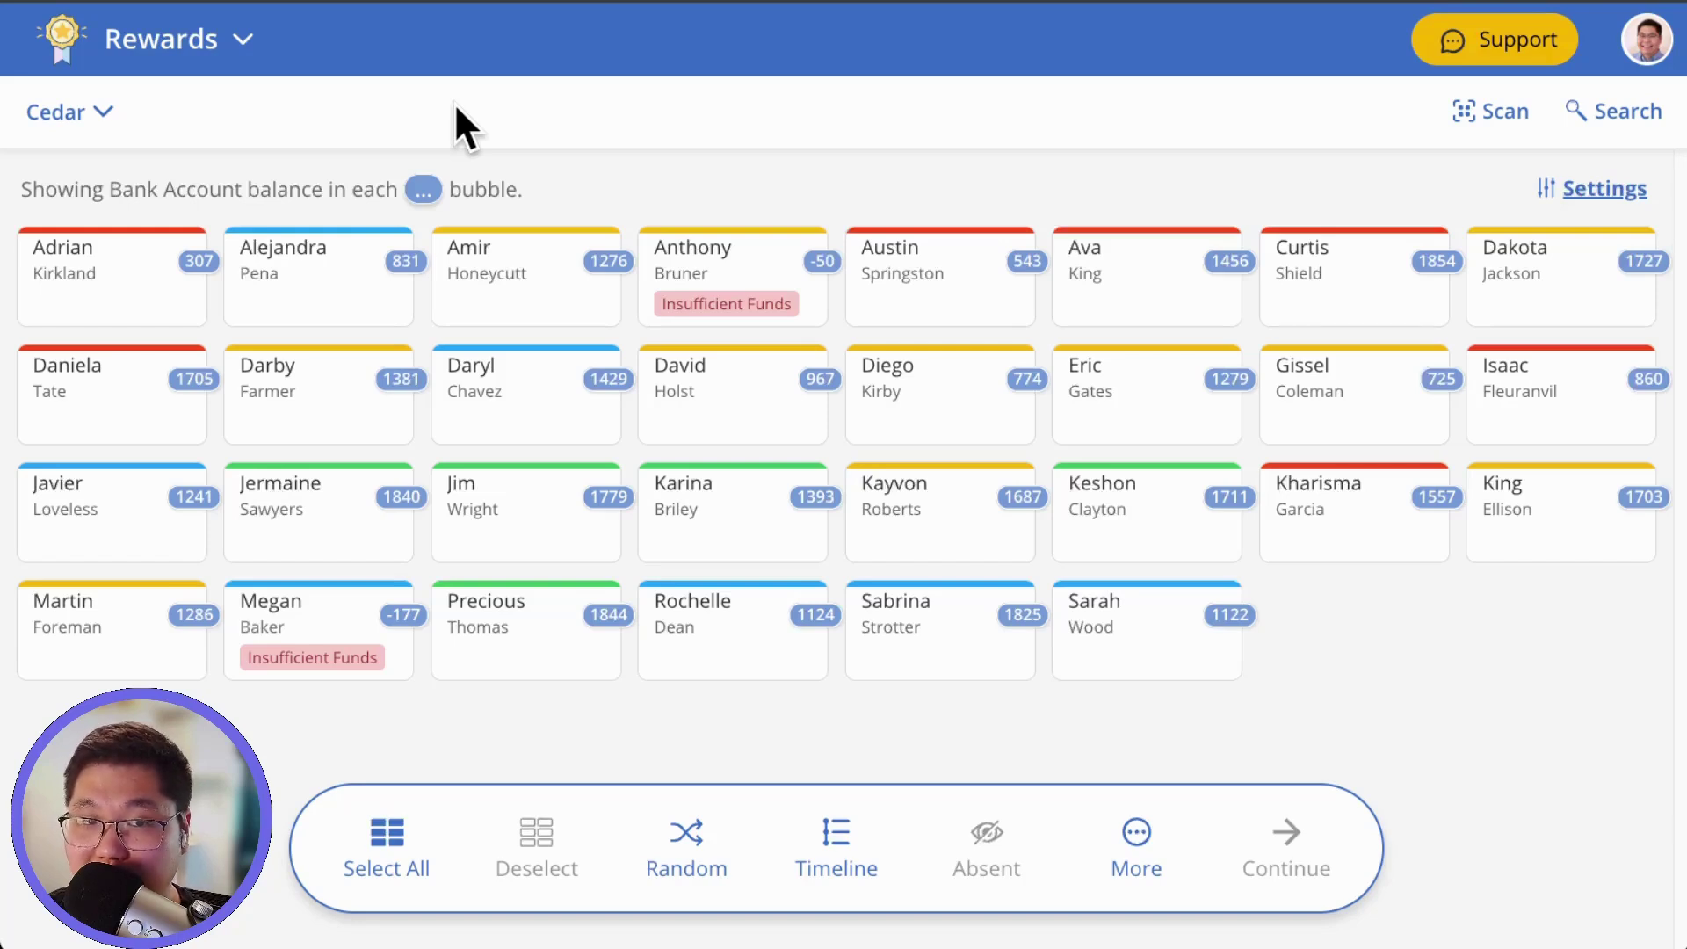
# Step: Buy one Dance Party and one Ice Cream for the first Cedar student, charging 250 points
pyautogui.click(112, 297)
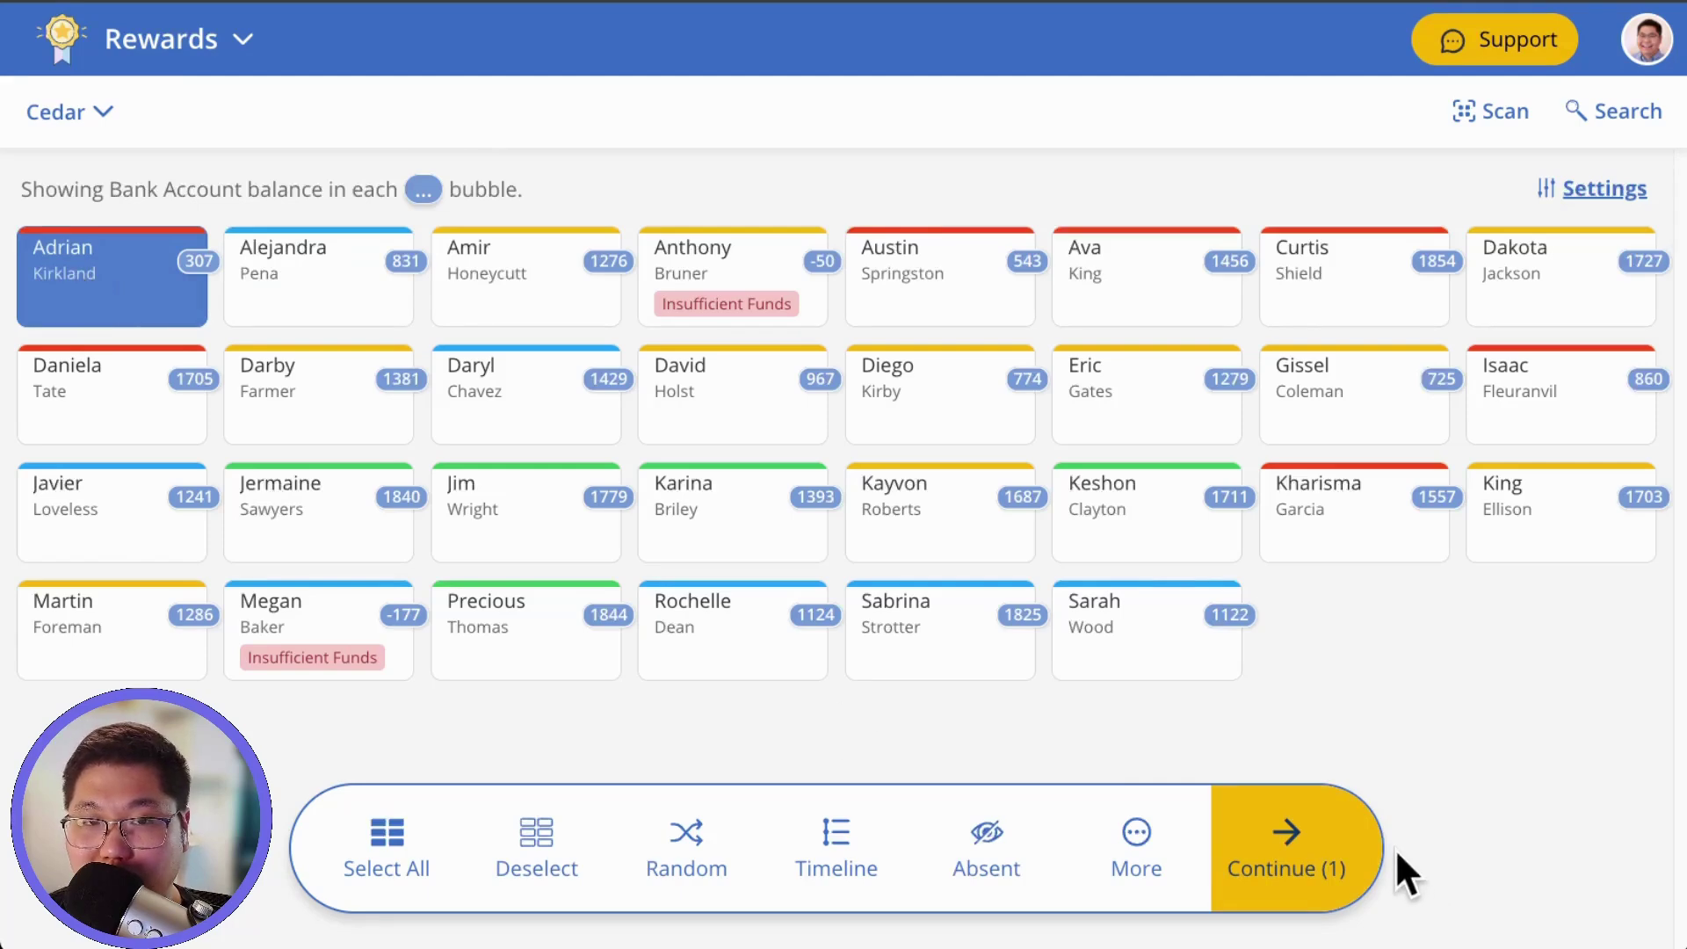
pyautogui.click(1329, 857)
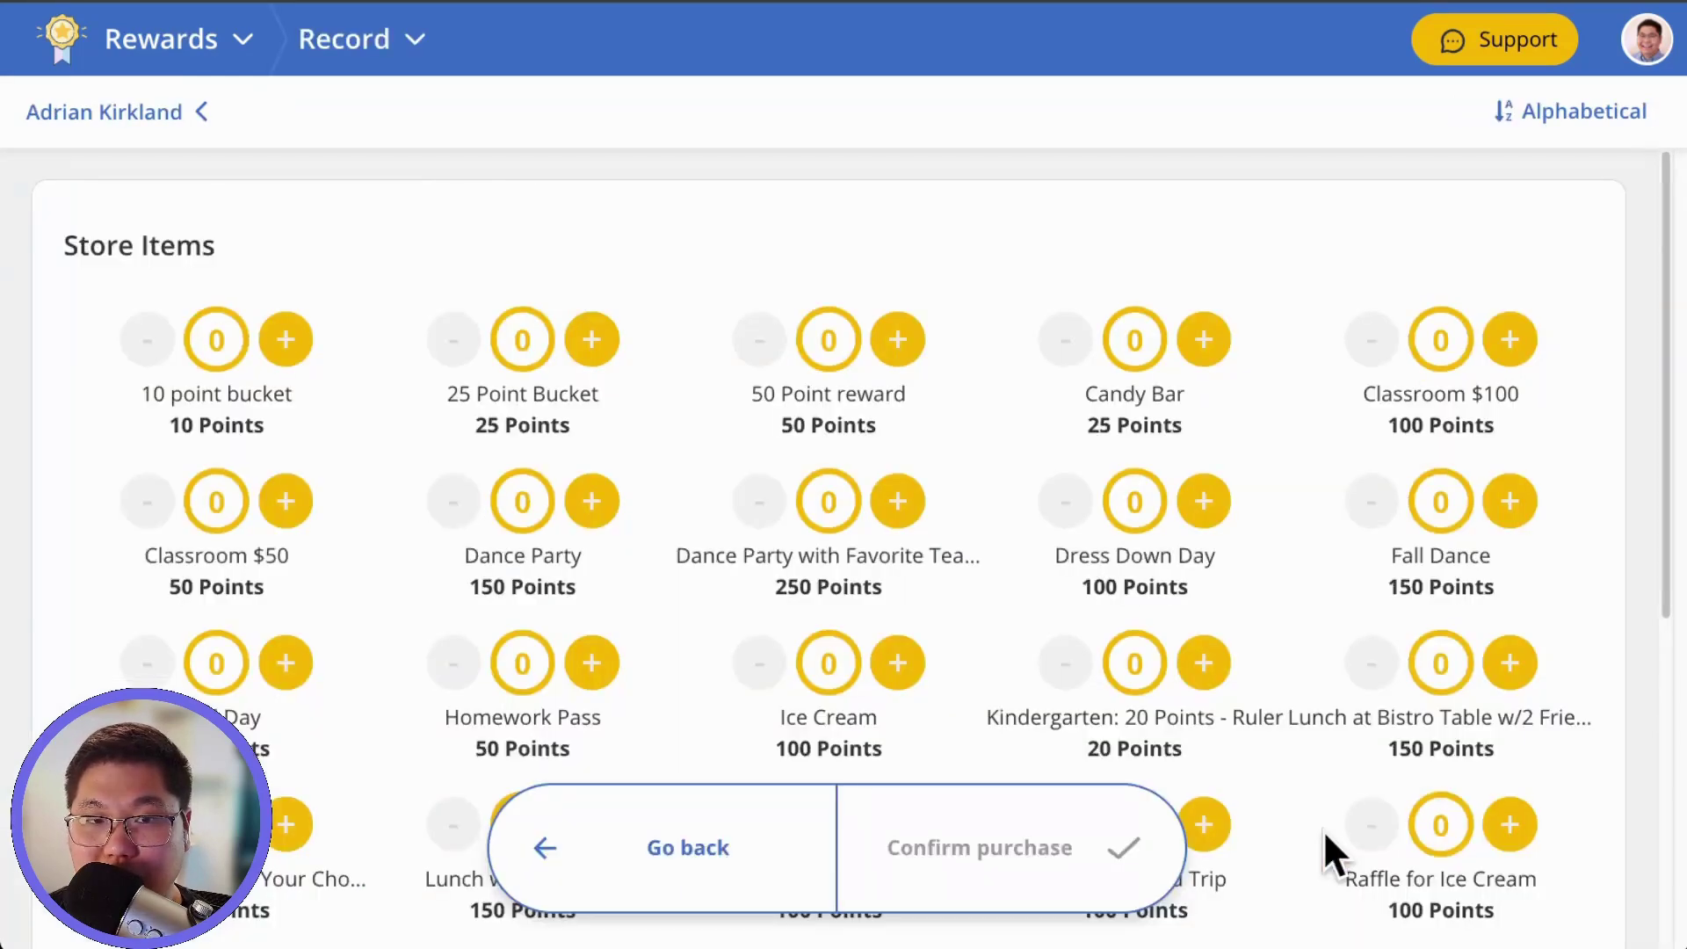
pyautogui.click(598, 508)
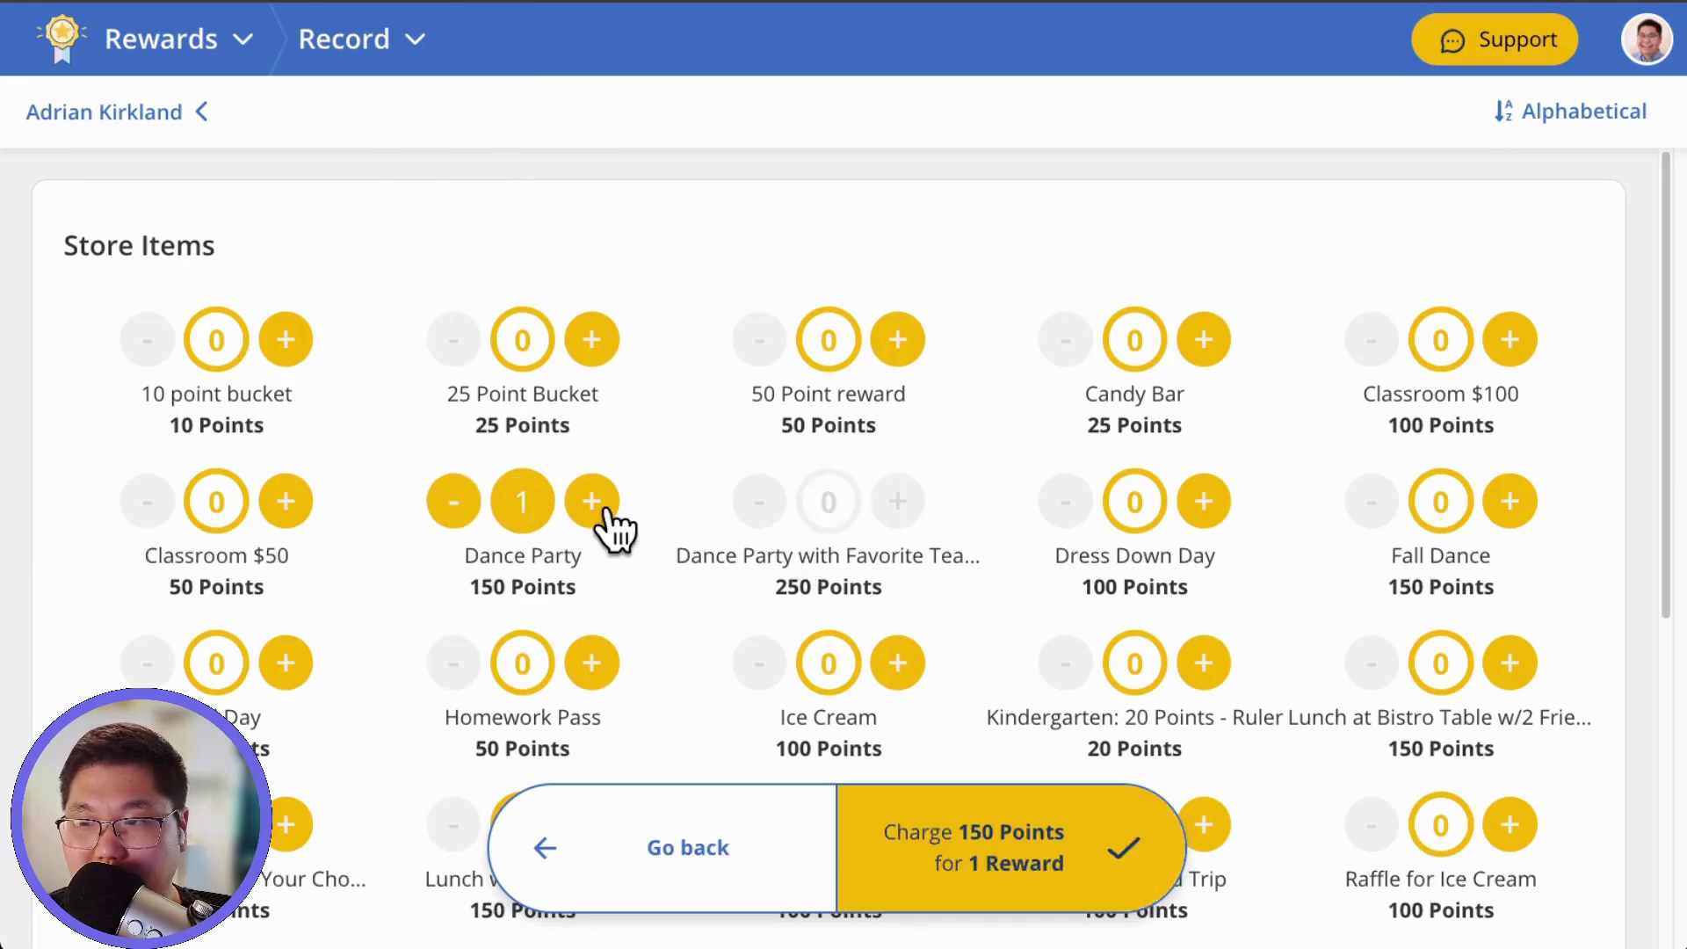
pyautogui.click(900, 666)
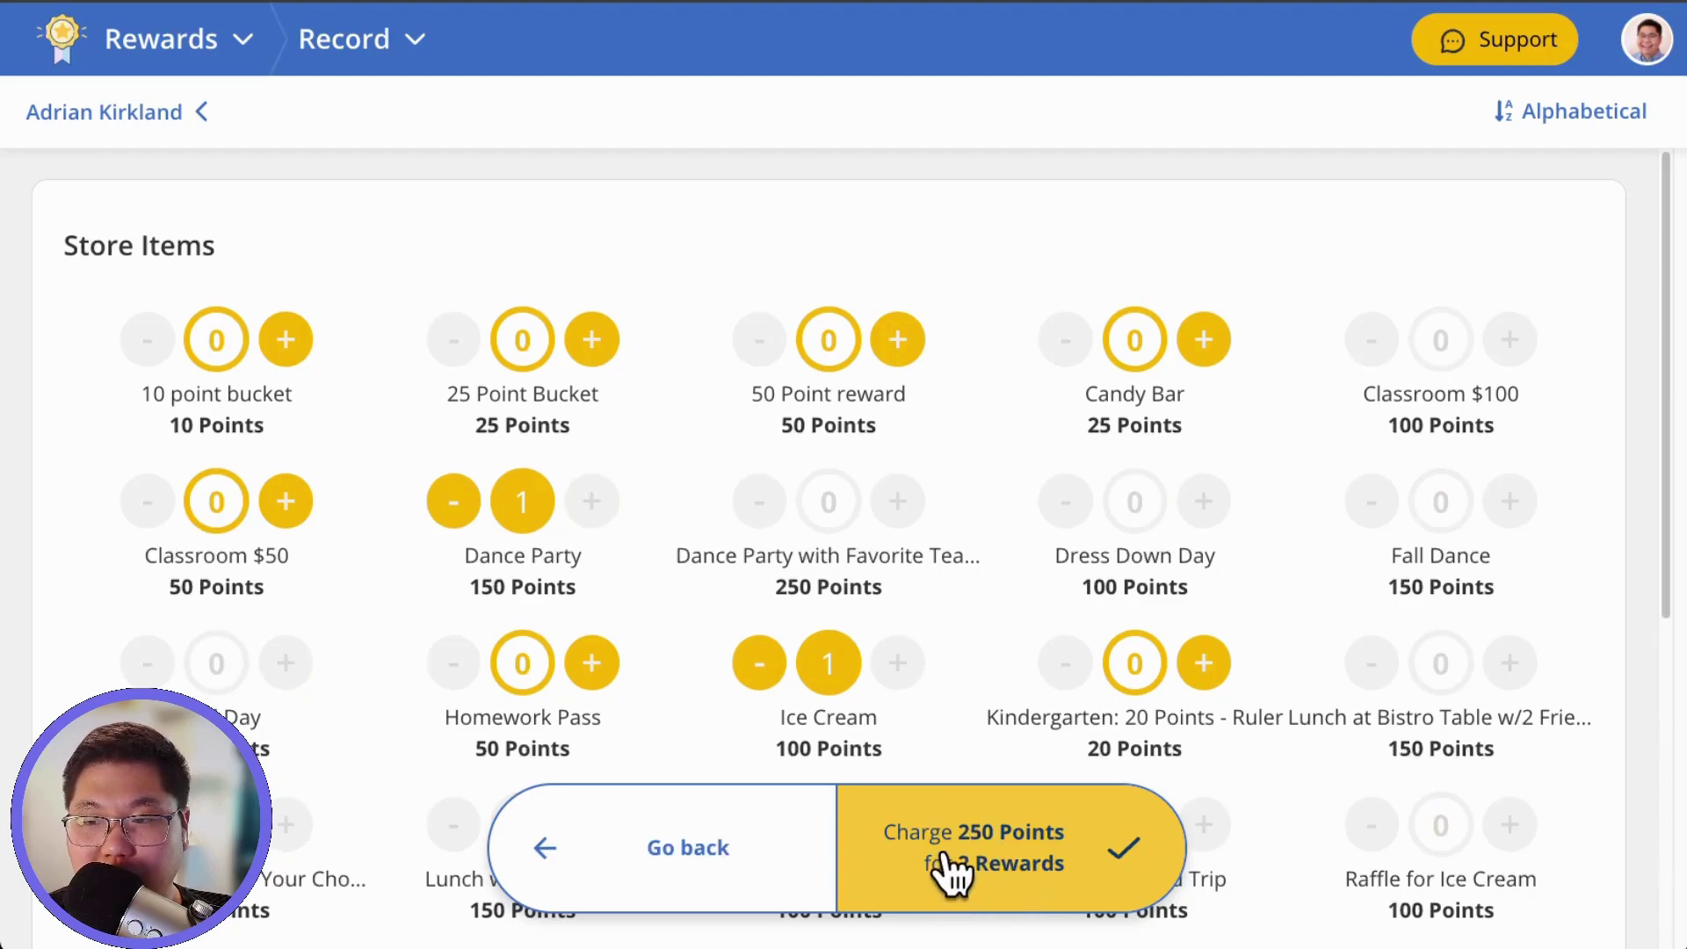
pyautogui.click(1089, 846)
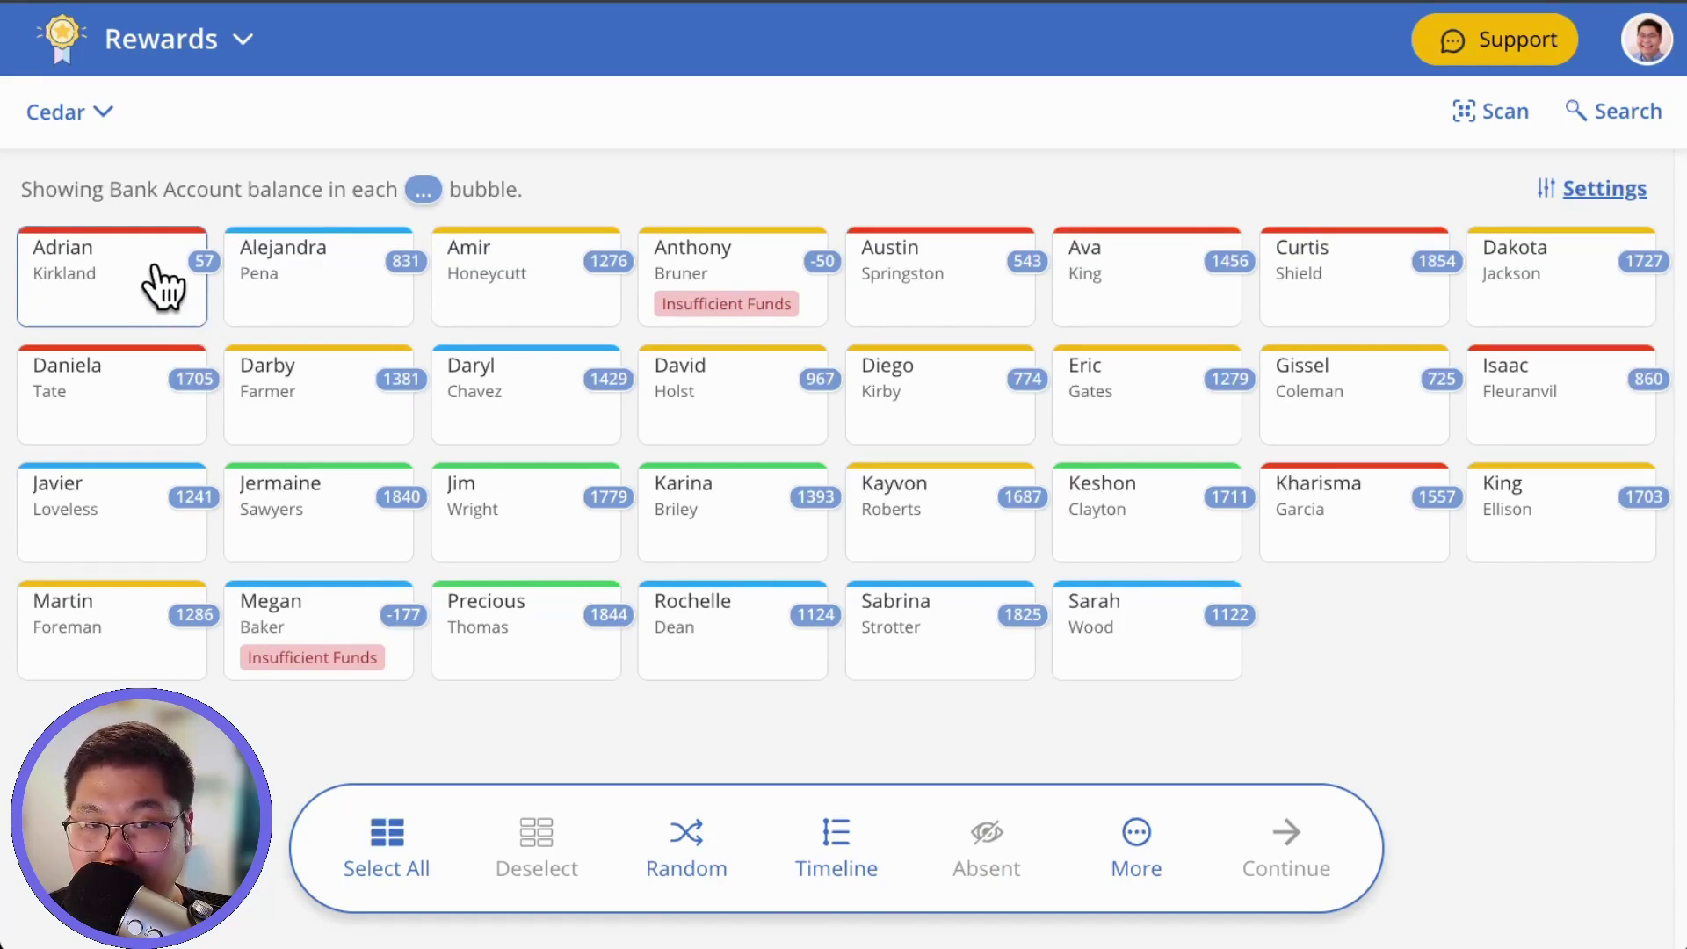
pyautogui.click(163, 287)
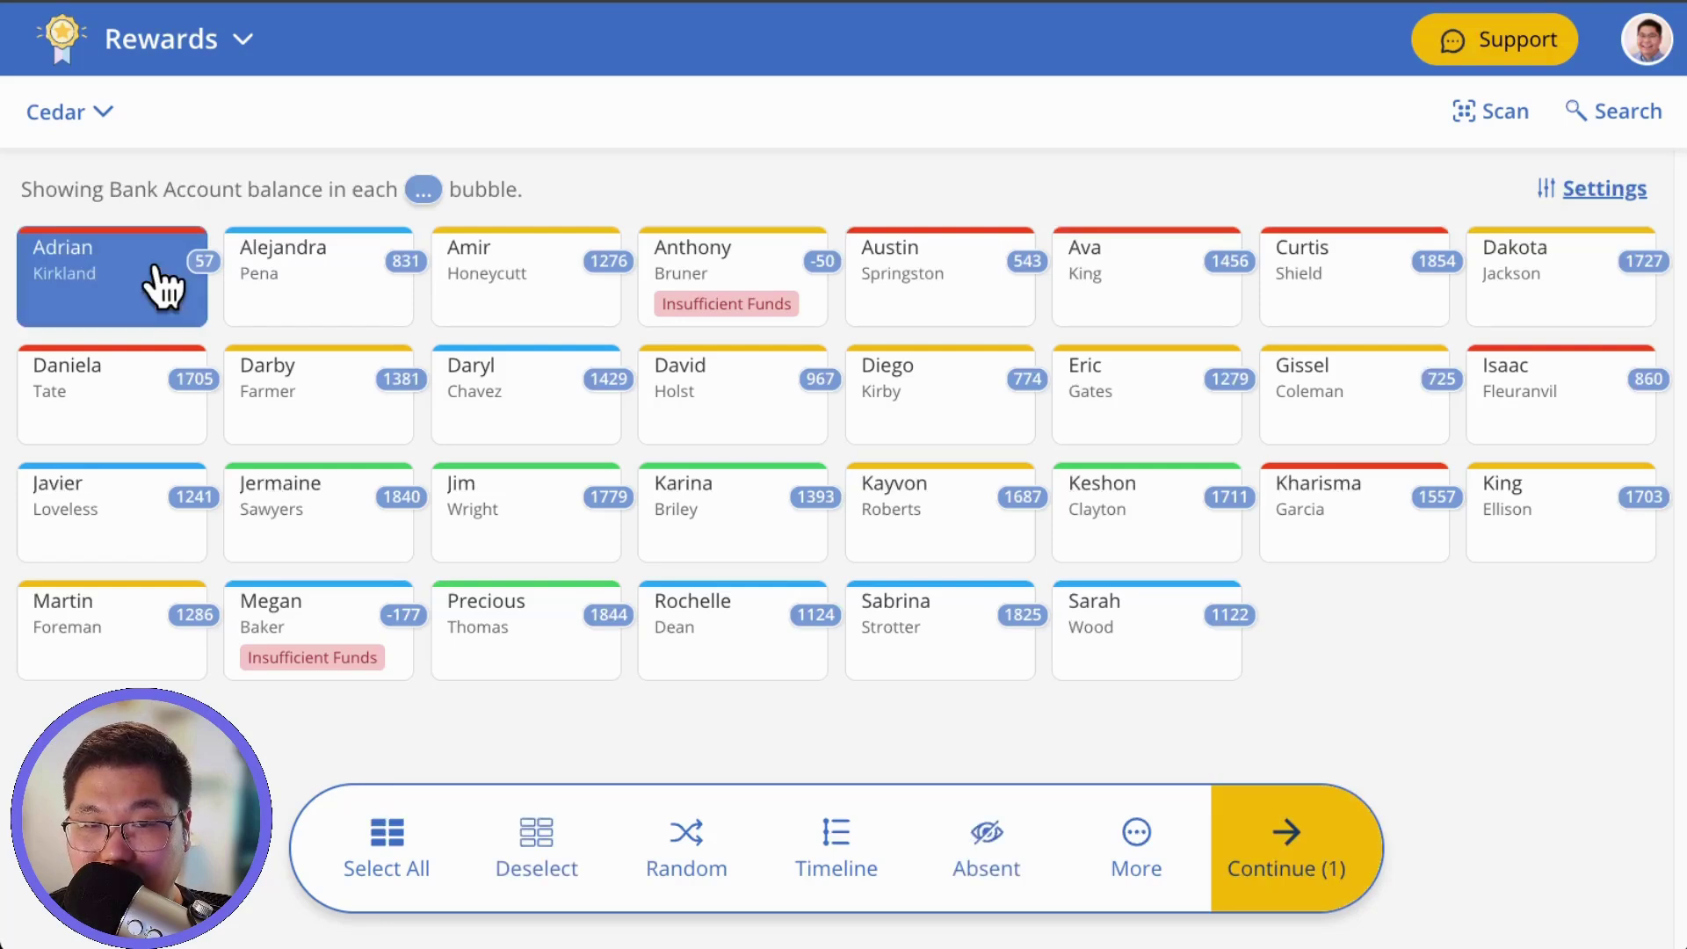
pyautogui.click(808, 883)
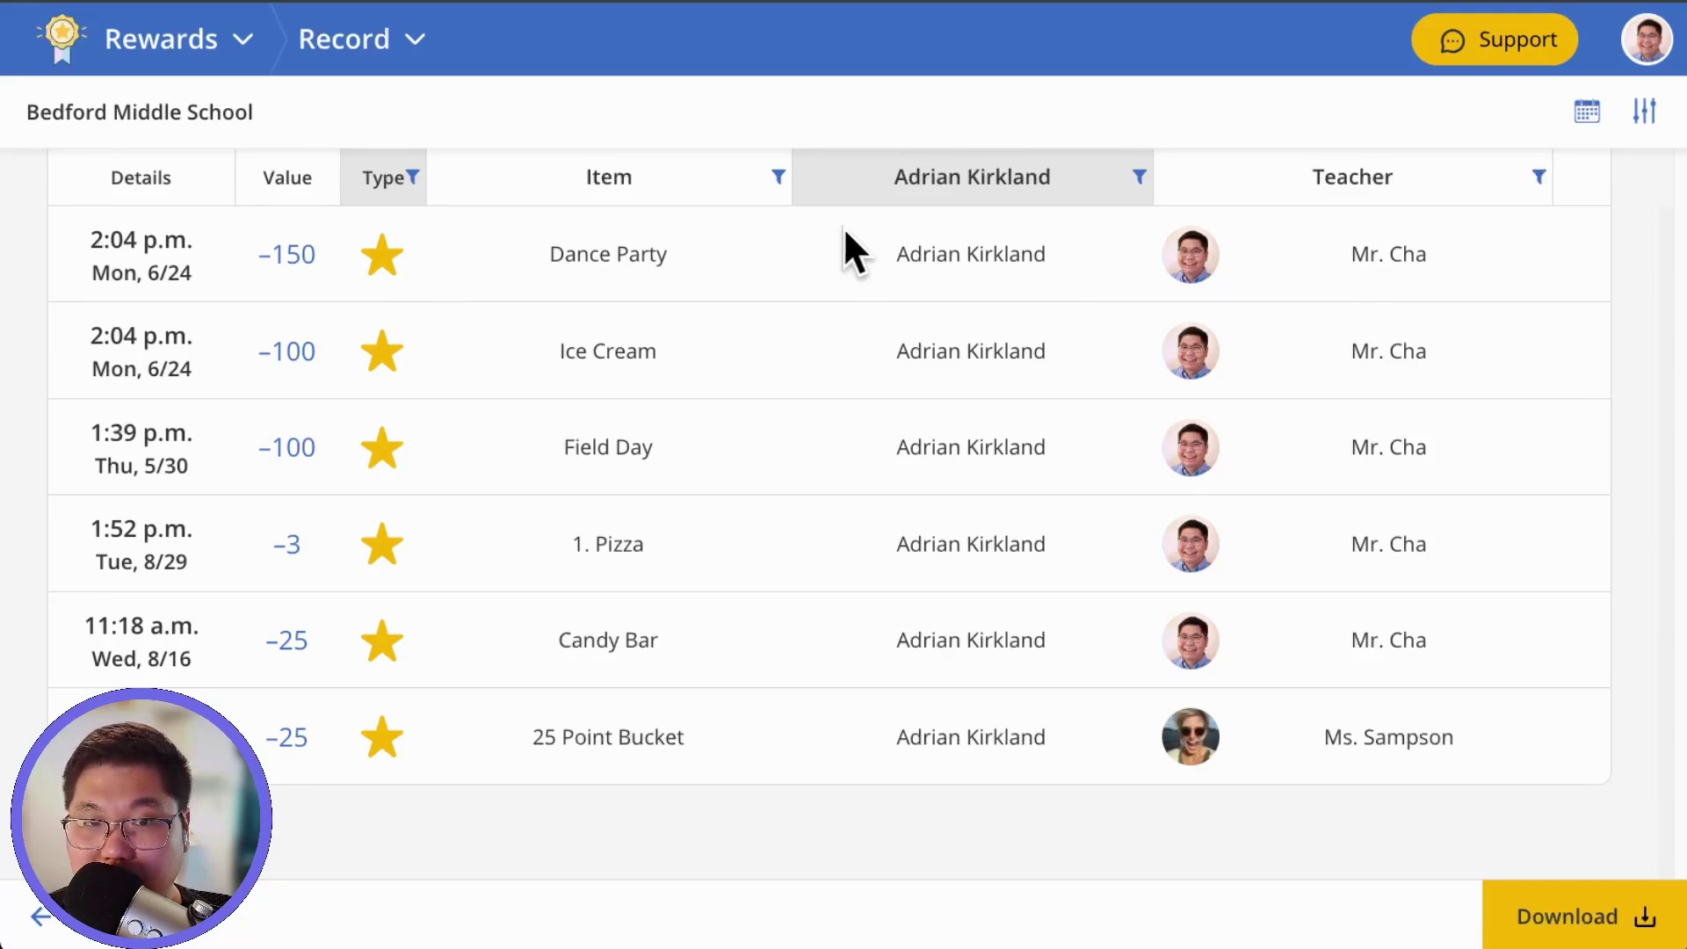
pyautogui.click(40, 917)
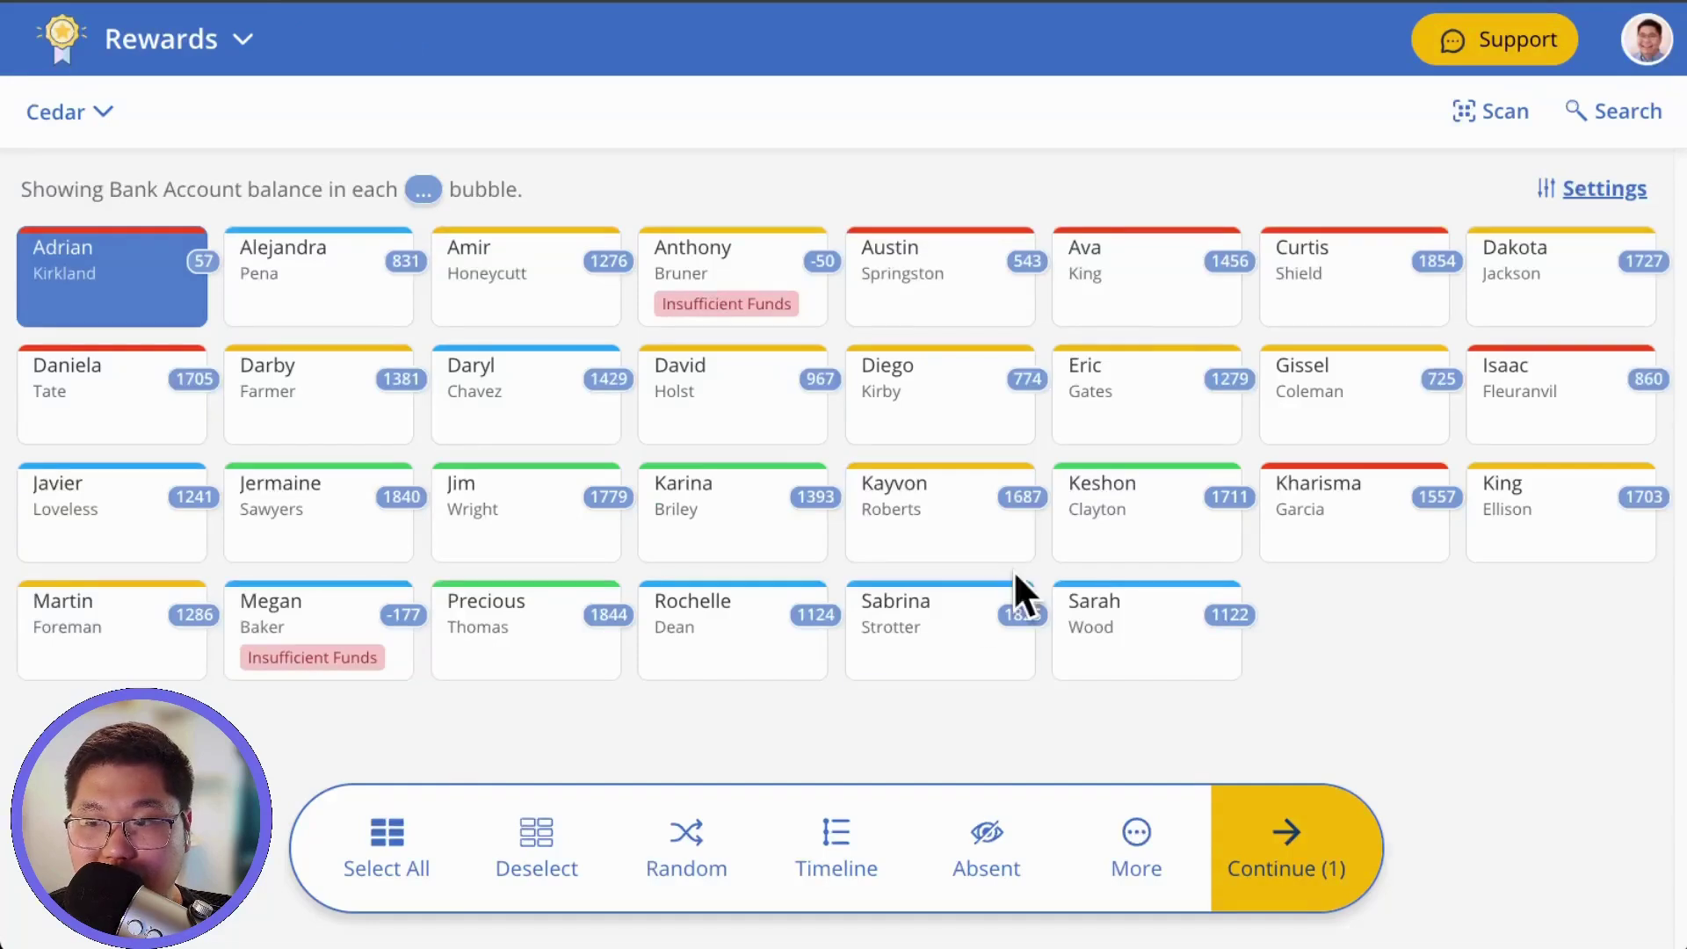
pyautogui.click(206, 310)
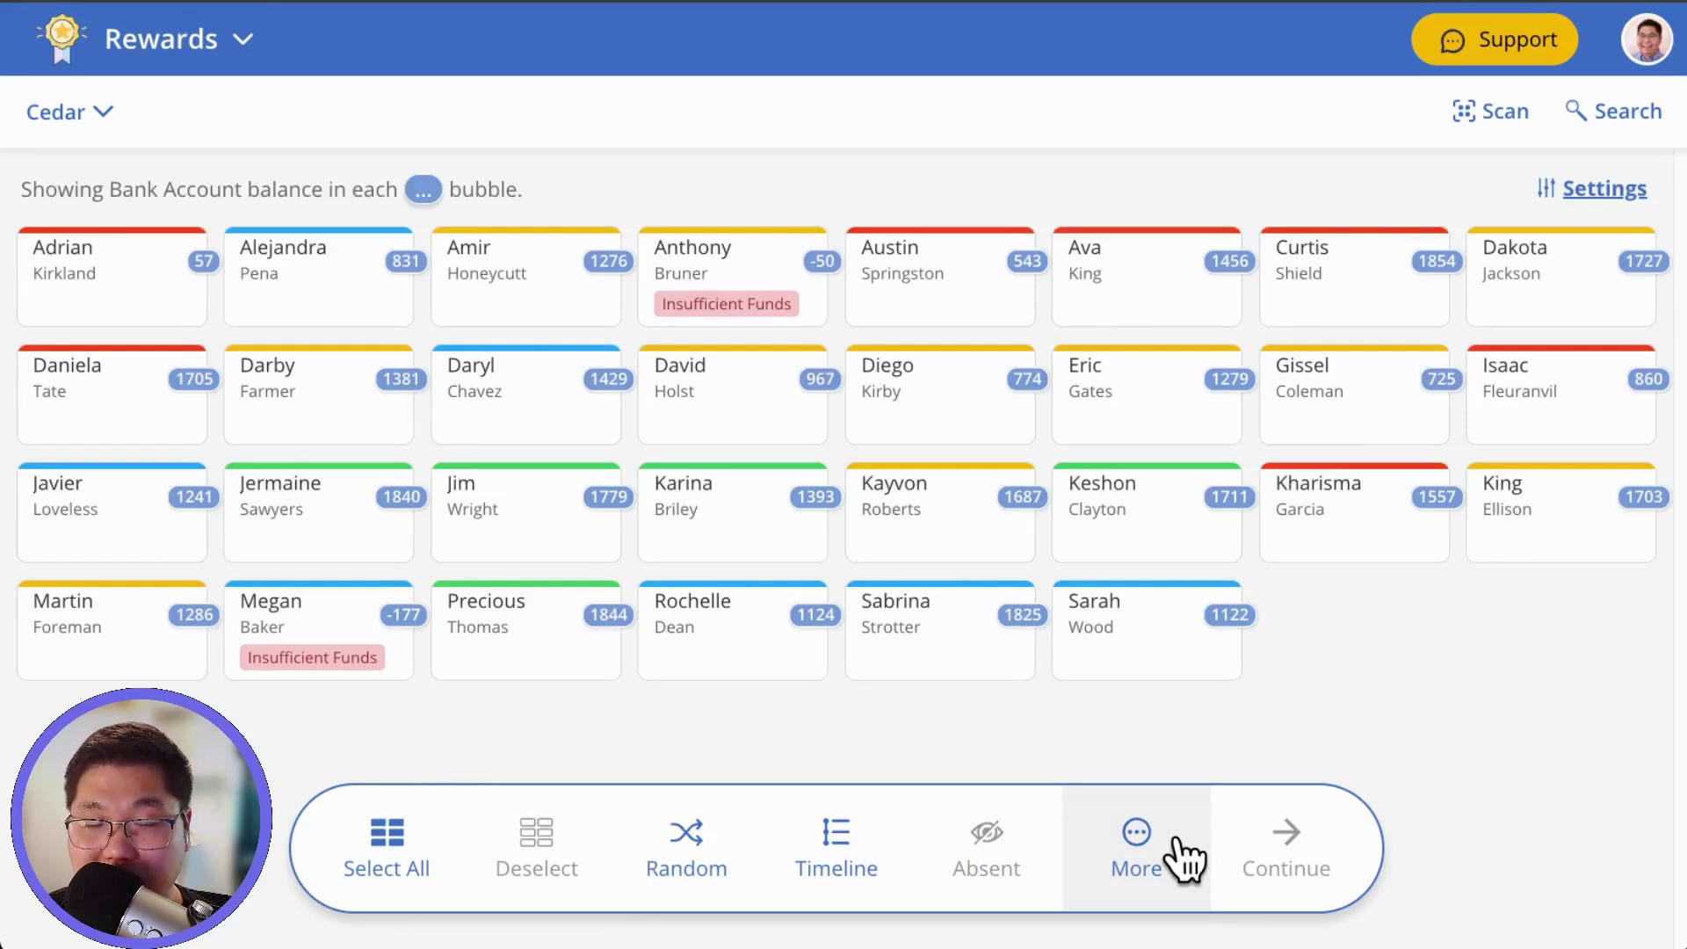
# Step: Start a fast checkout from More with Candy Bar as the reward
pyautogui.click(1179, 842)
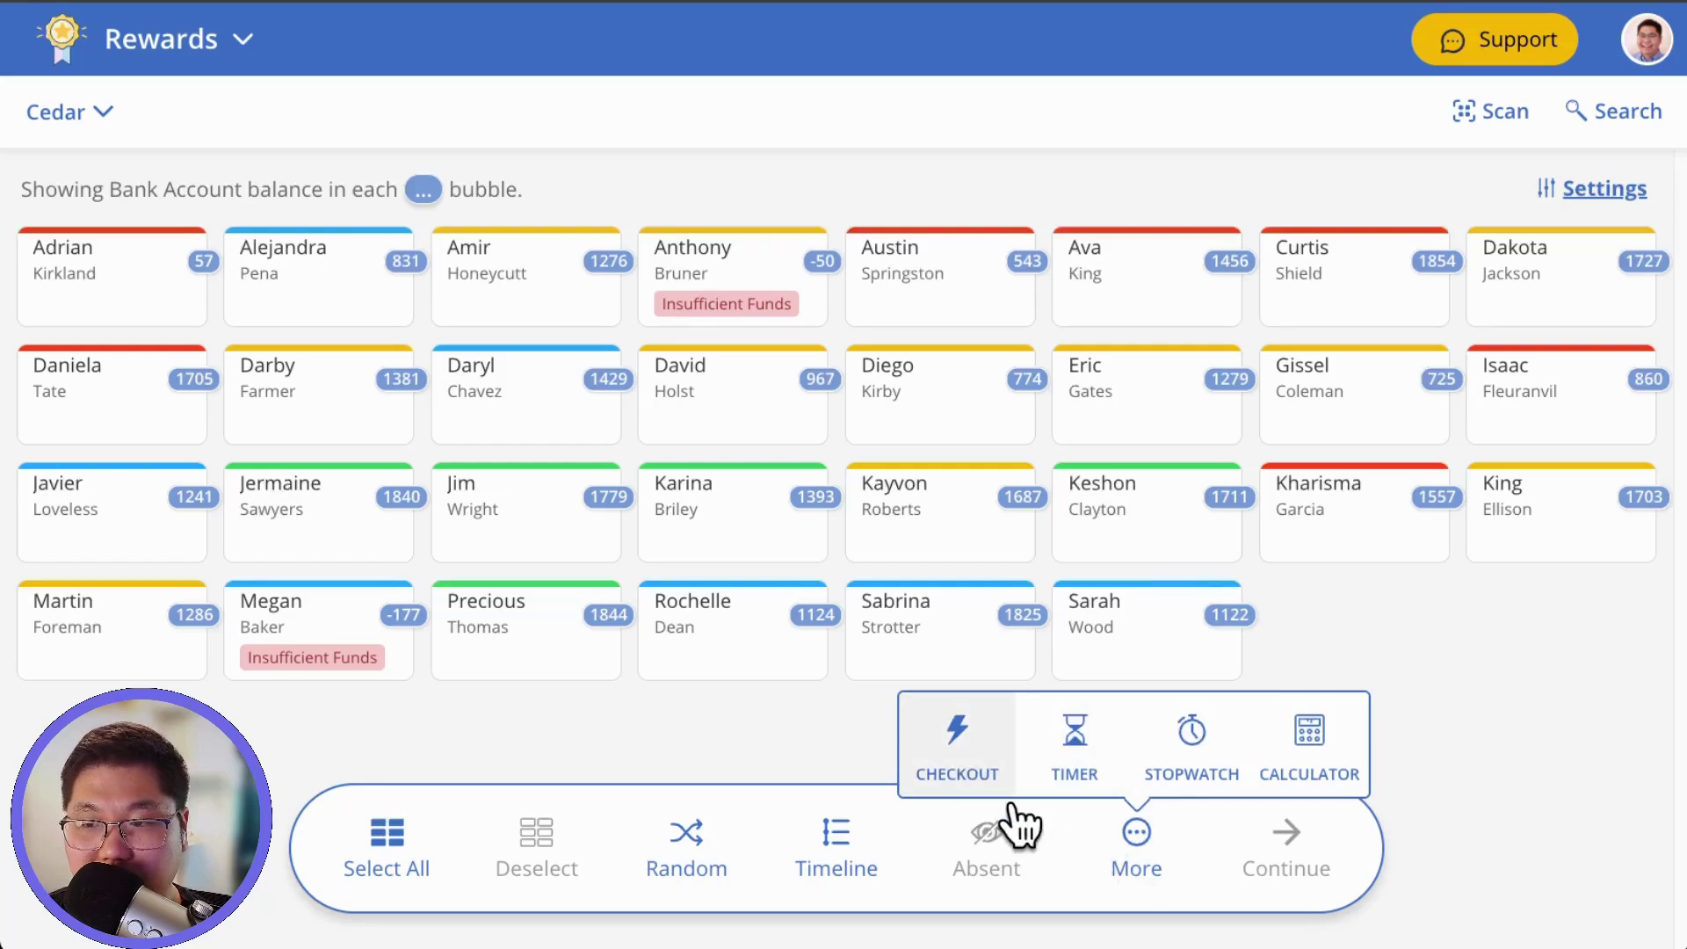
pyautogui.click(957, 743)
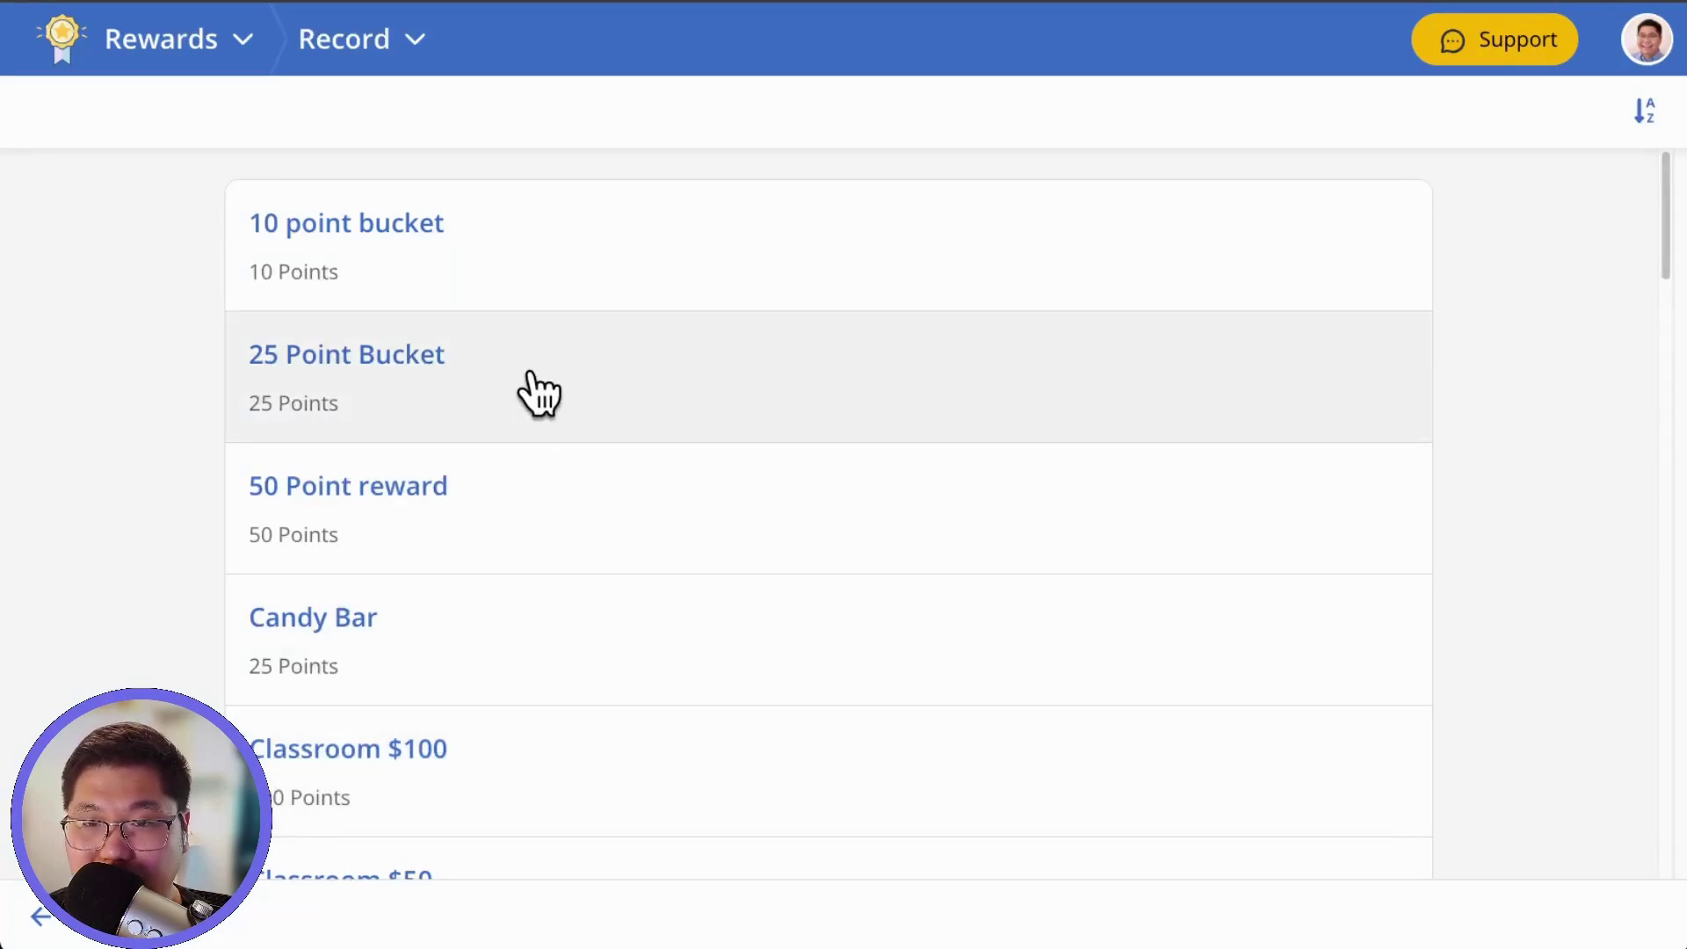
pyautogui.scroll(-1, 550, 535)
pyautogui.click(380, 612)
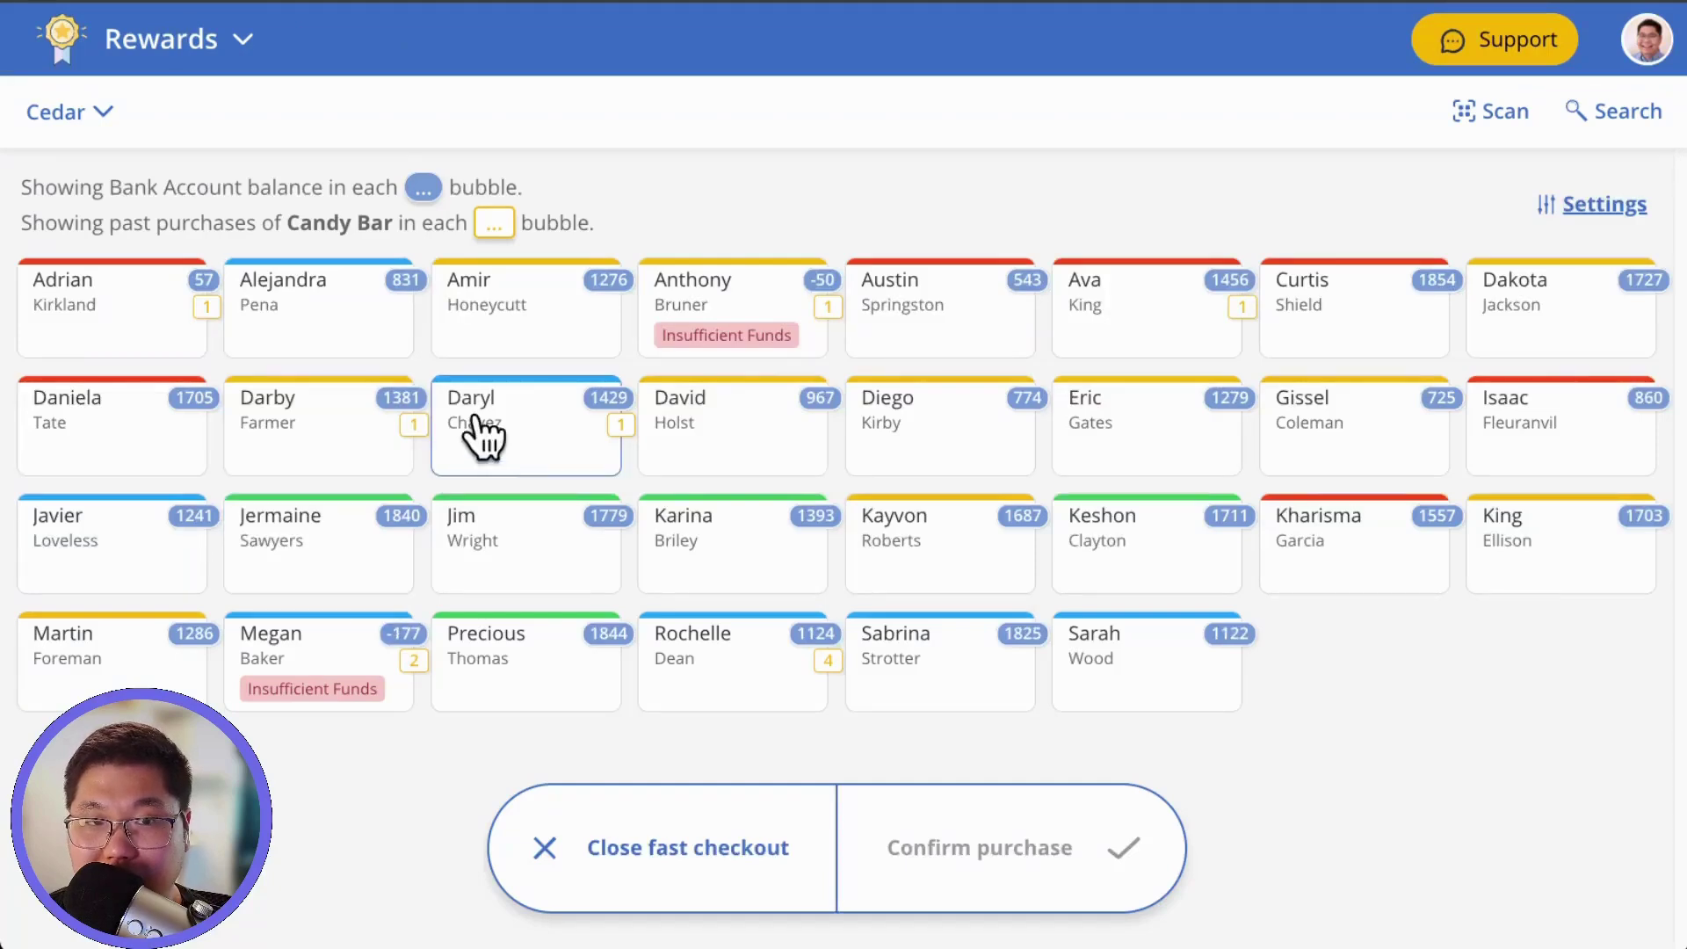
# Step: Select six student cards and confirm charging each 25 points for the Candy Bar
pyautogui.click(362, 348)
pyautogui.click(351, 448)
pyautogui.click(518, 338)
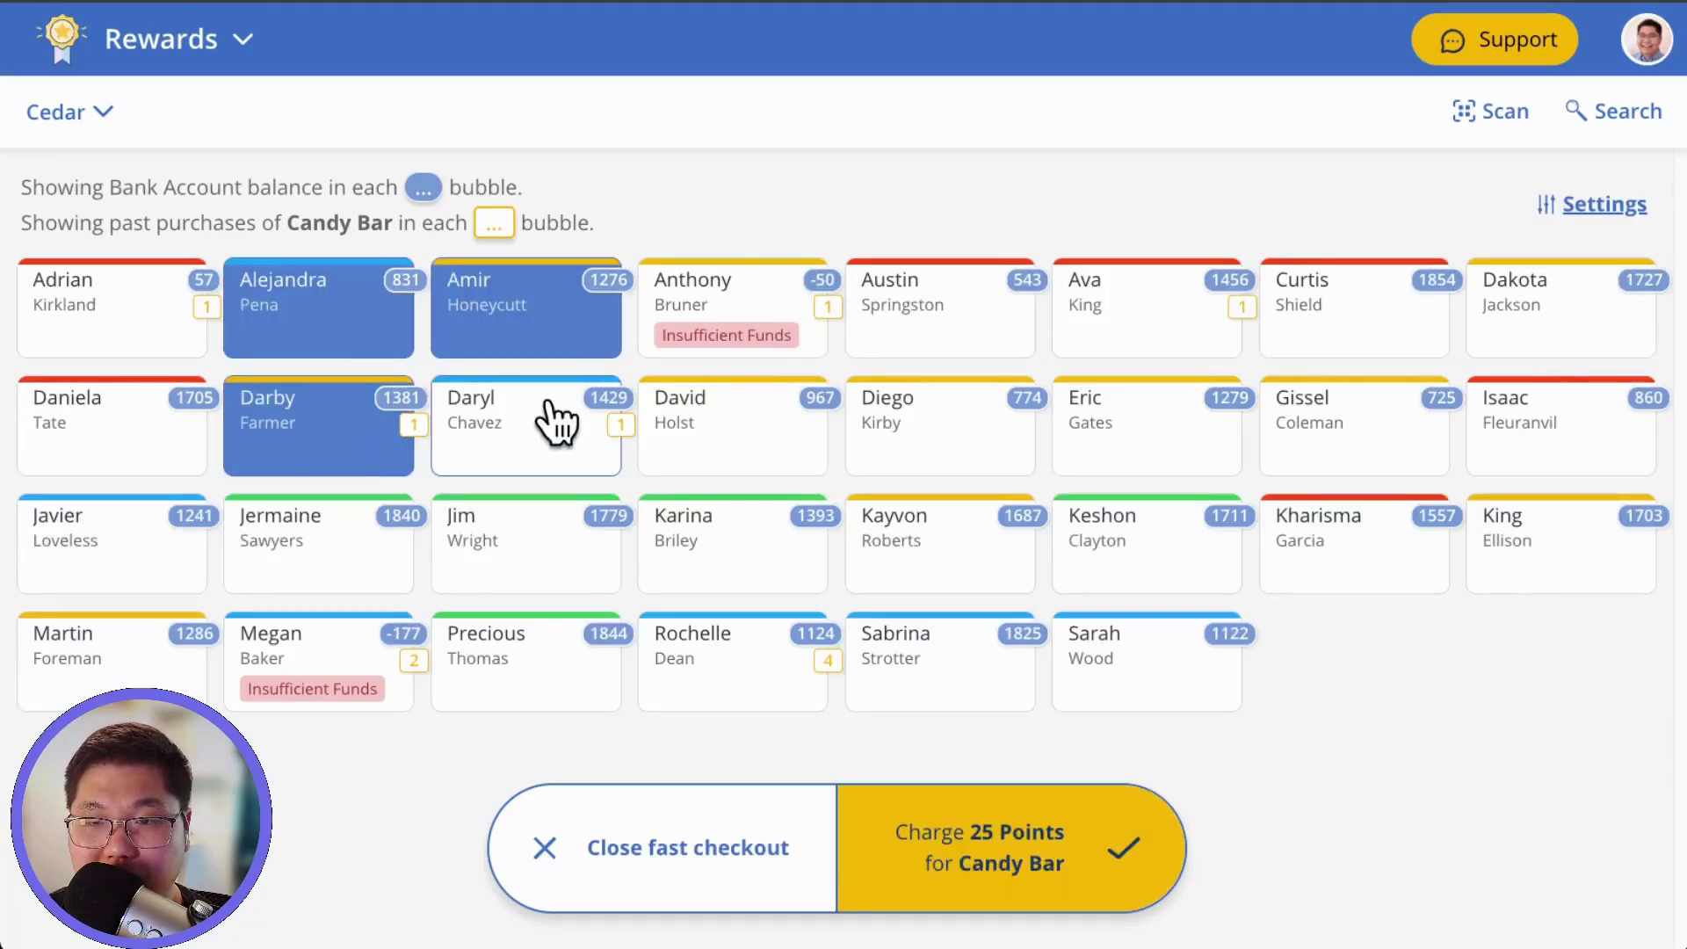
pyautogui.click(553, 420)
pyautogui.click(942, 352)
pyautogui.click(1175, 320)
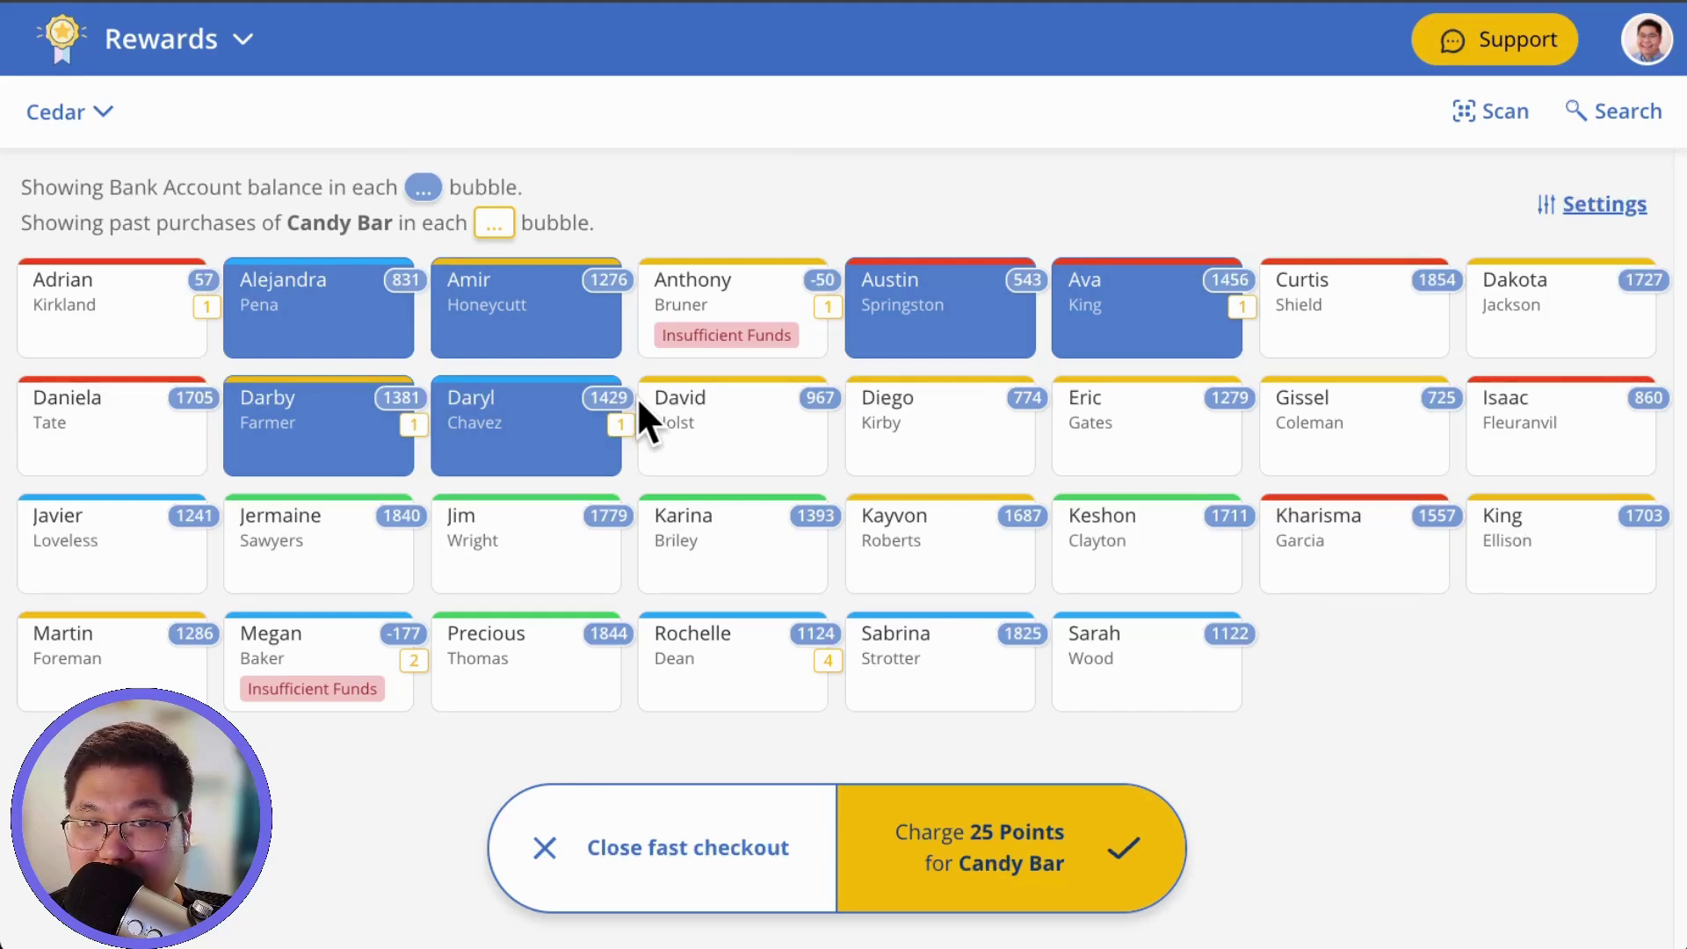
pyautogui.click(1022, 842)
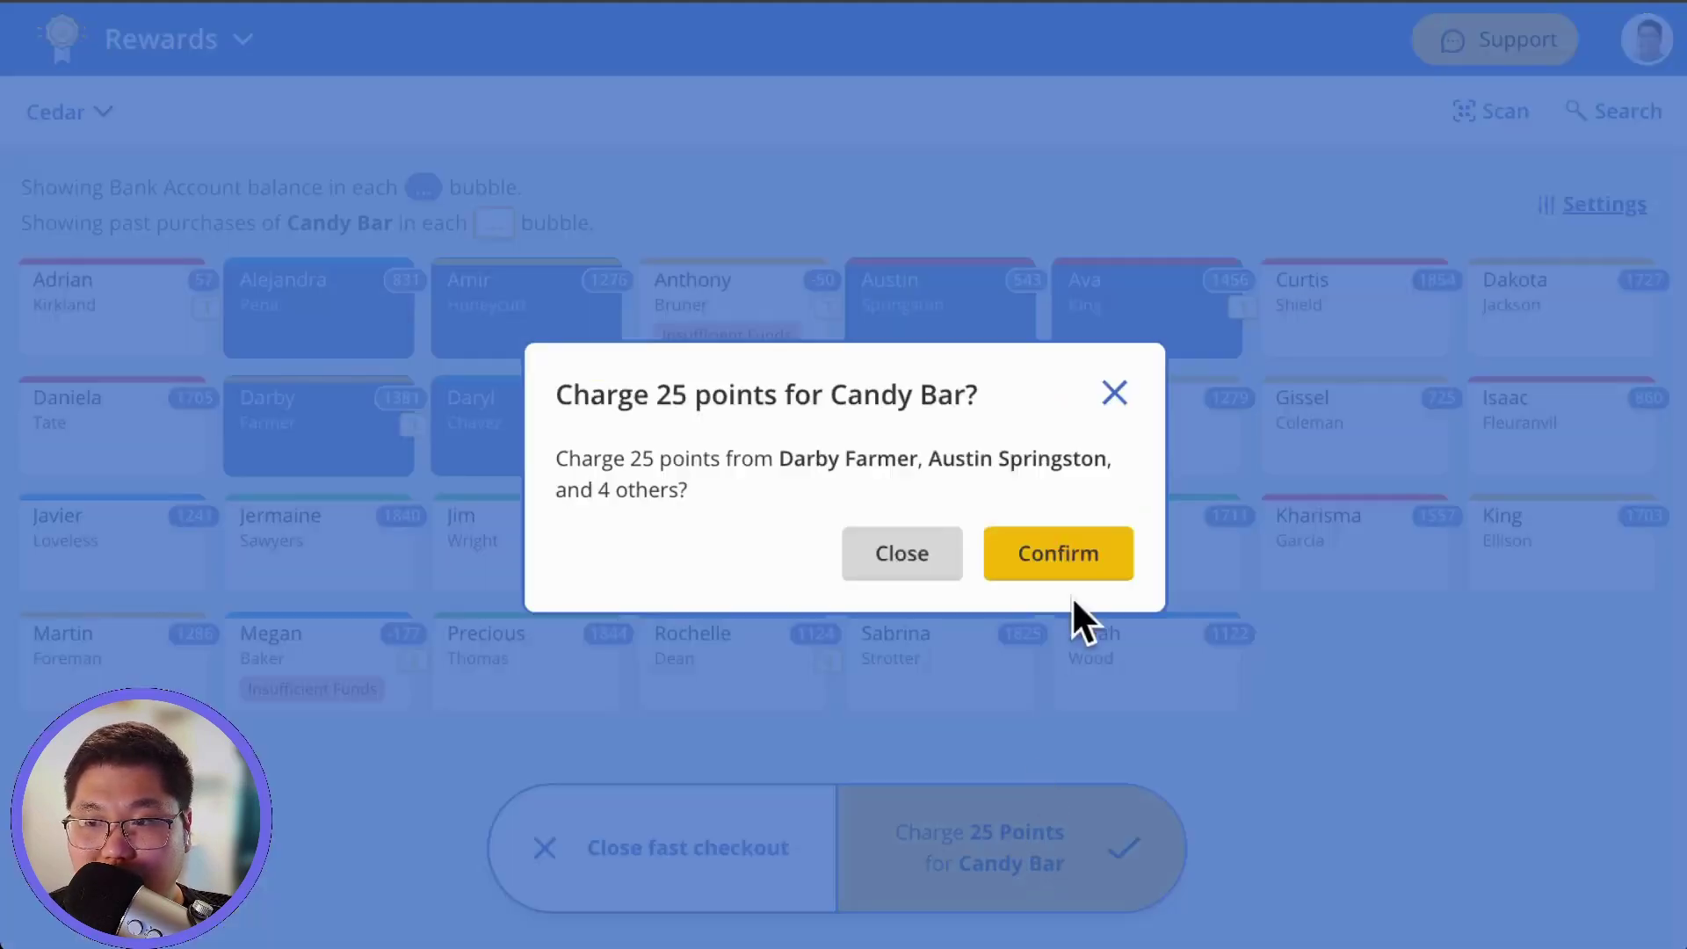
pyautogui.click(1070, 573)
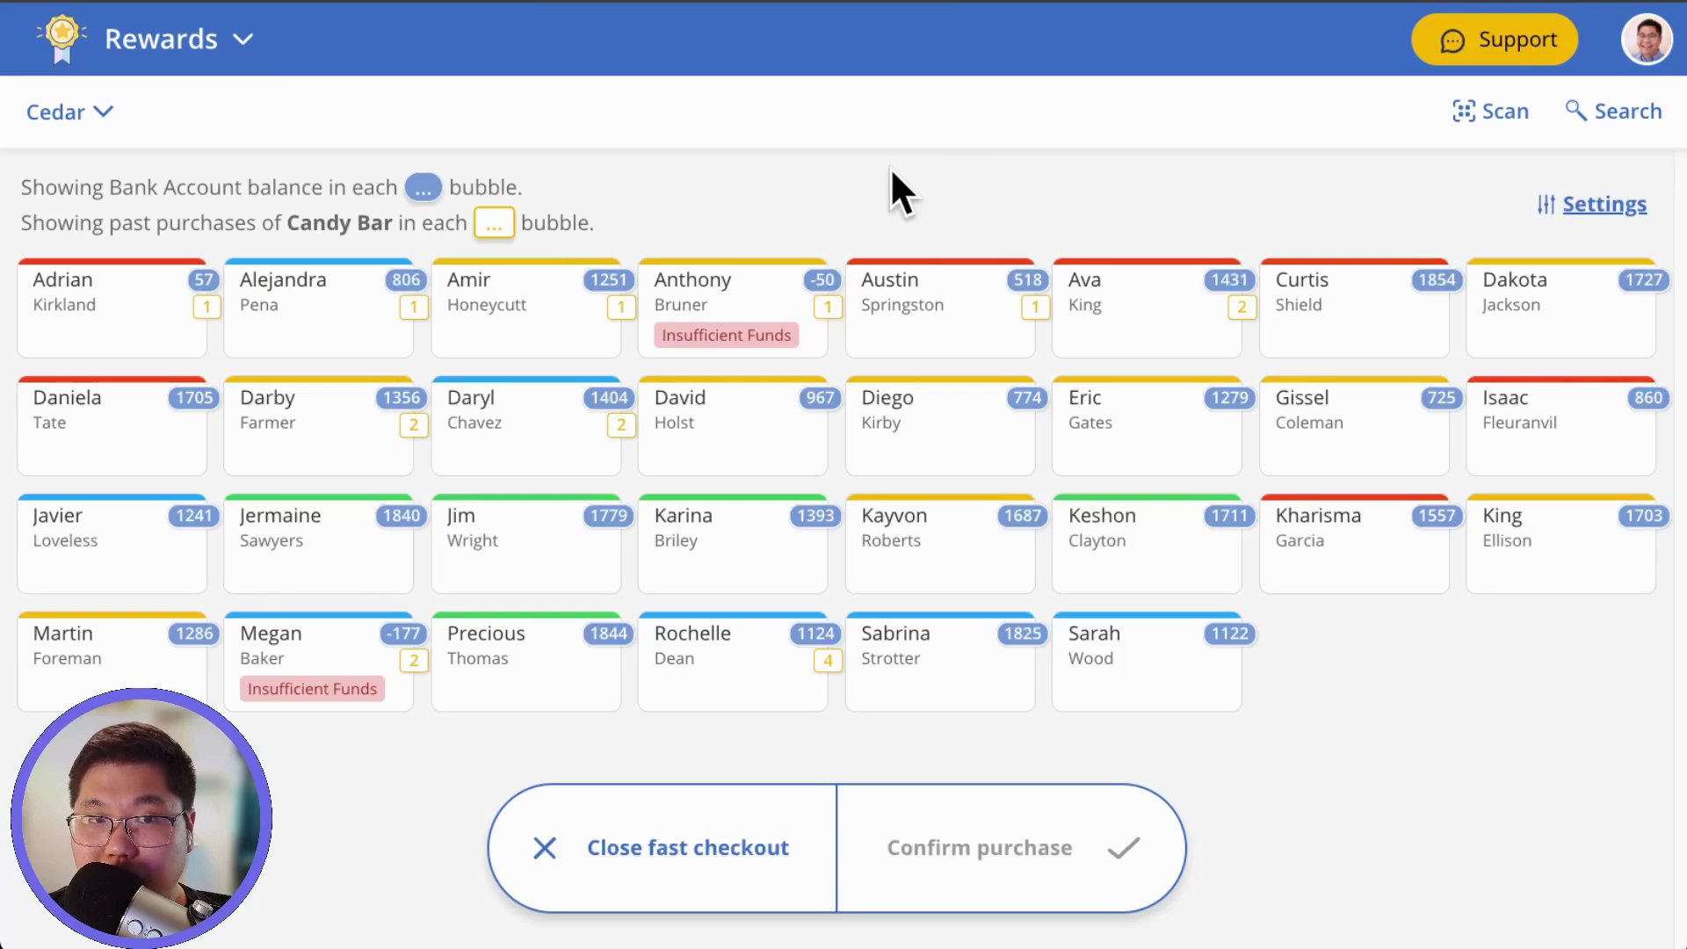
# Step: Switch to Recaps and choose a student in the View a Student's Recap search box
pyautogui.click(241, 42)
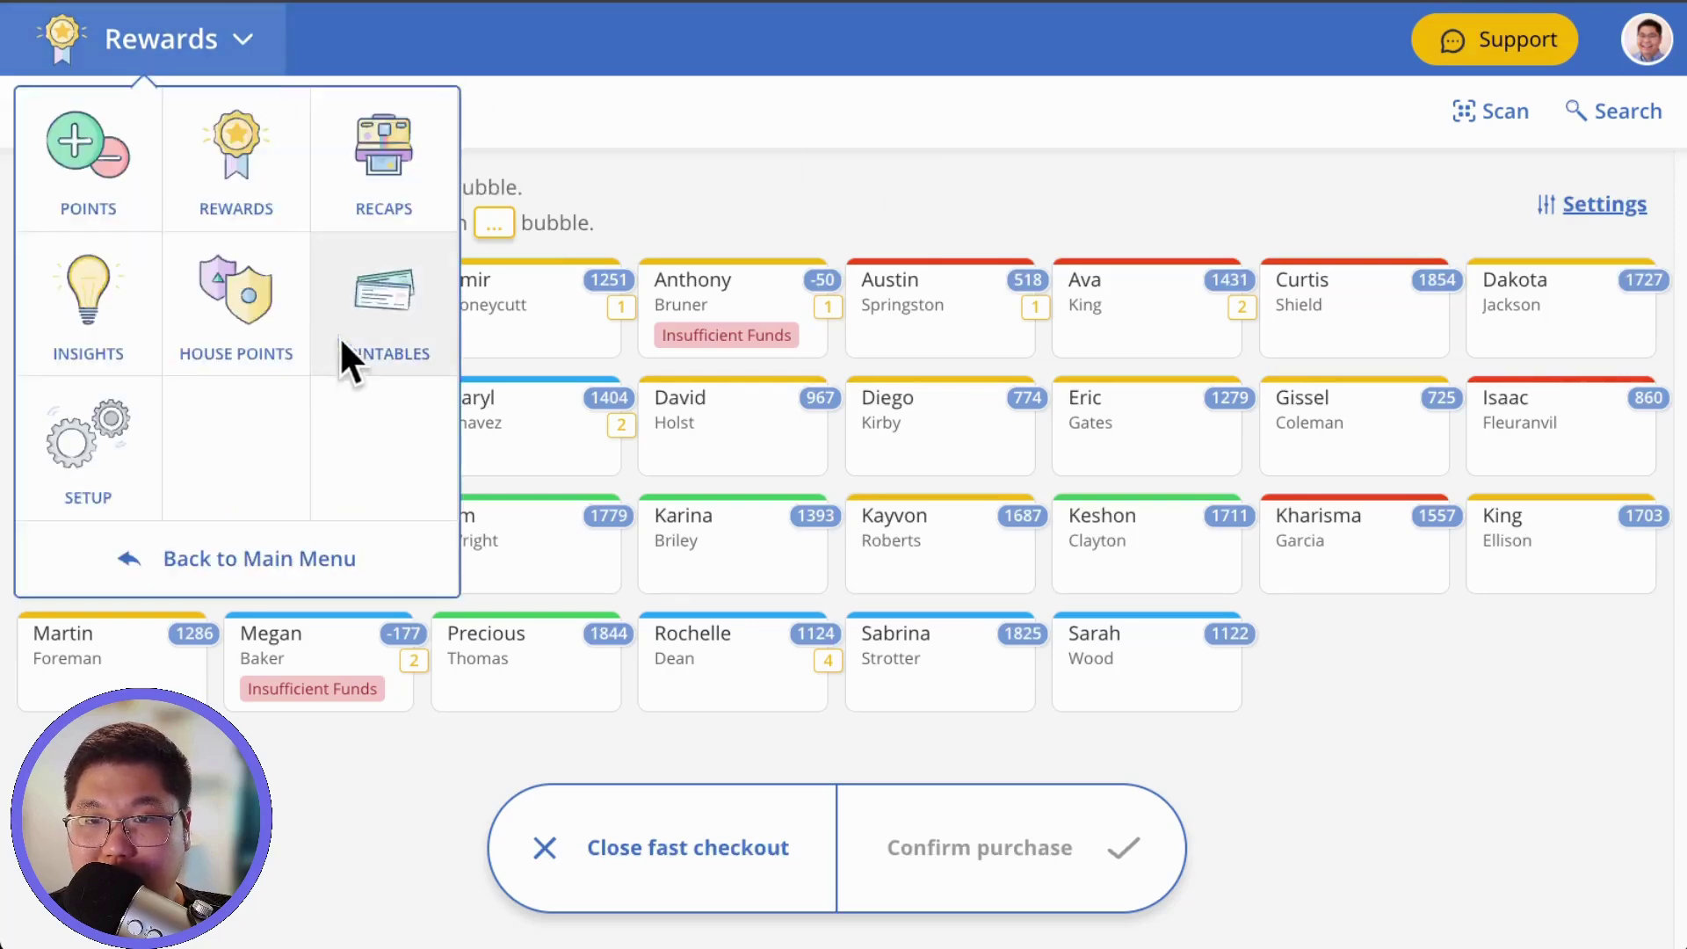
pyautogui.click(366, 180)
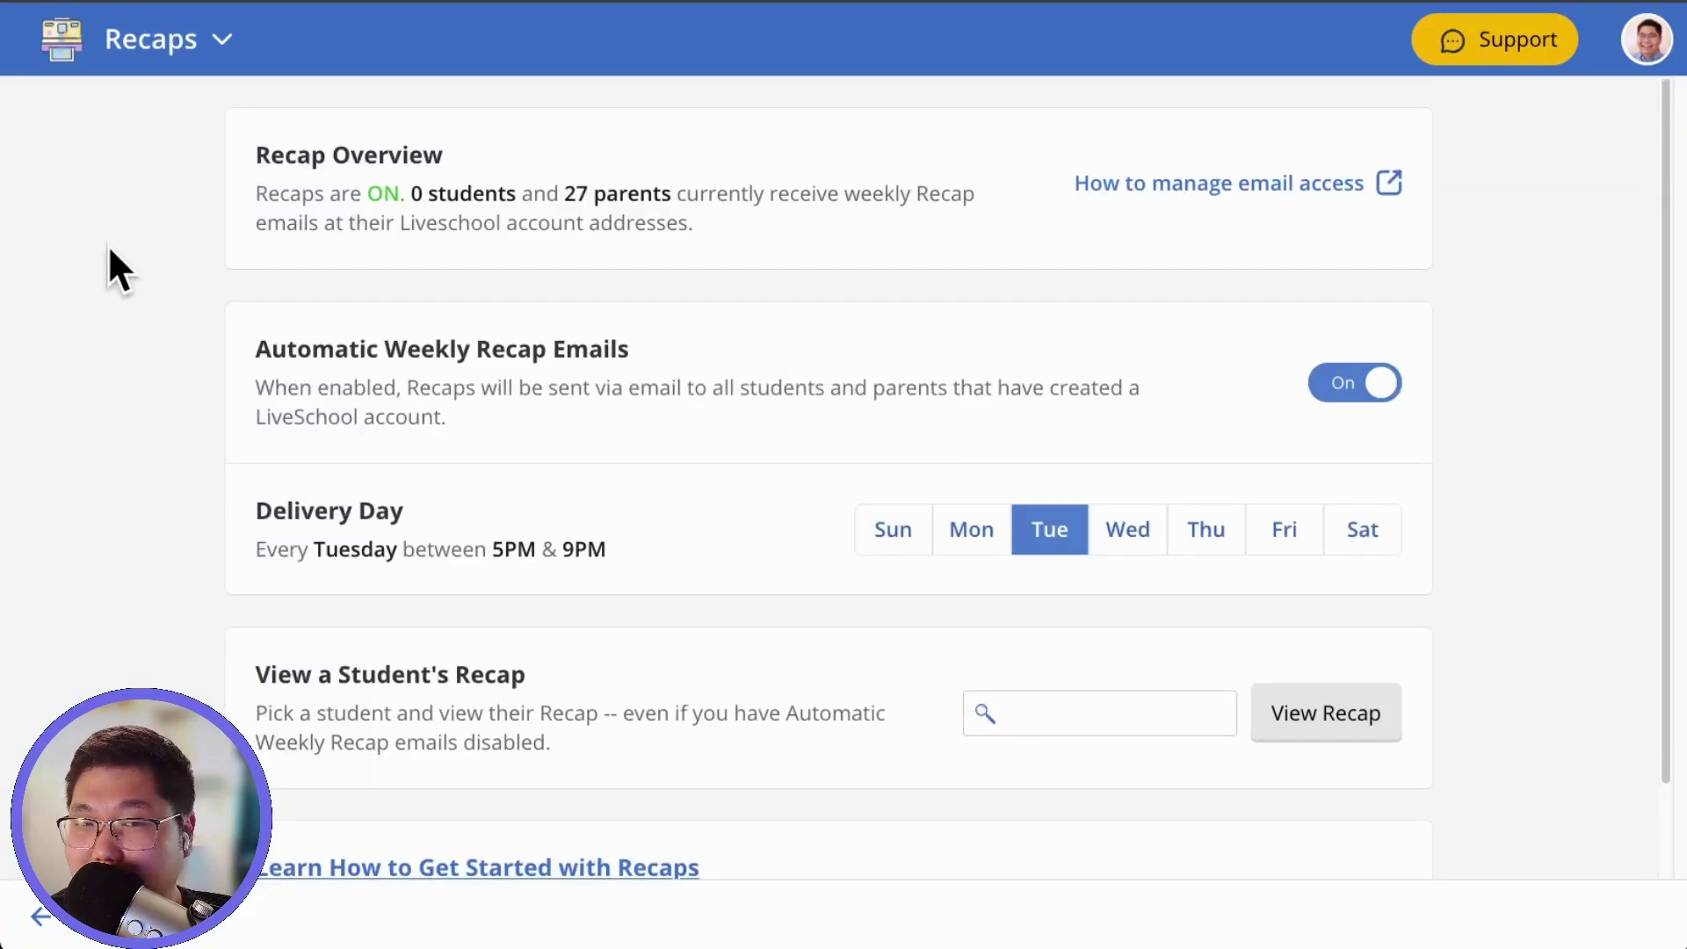
pyautogui.click(1111, 719)
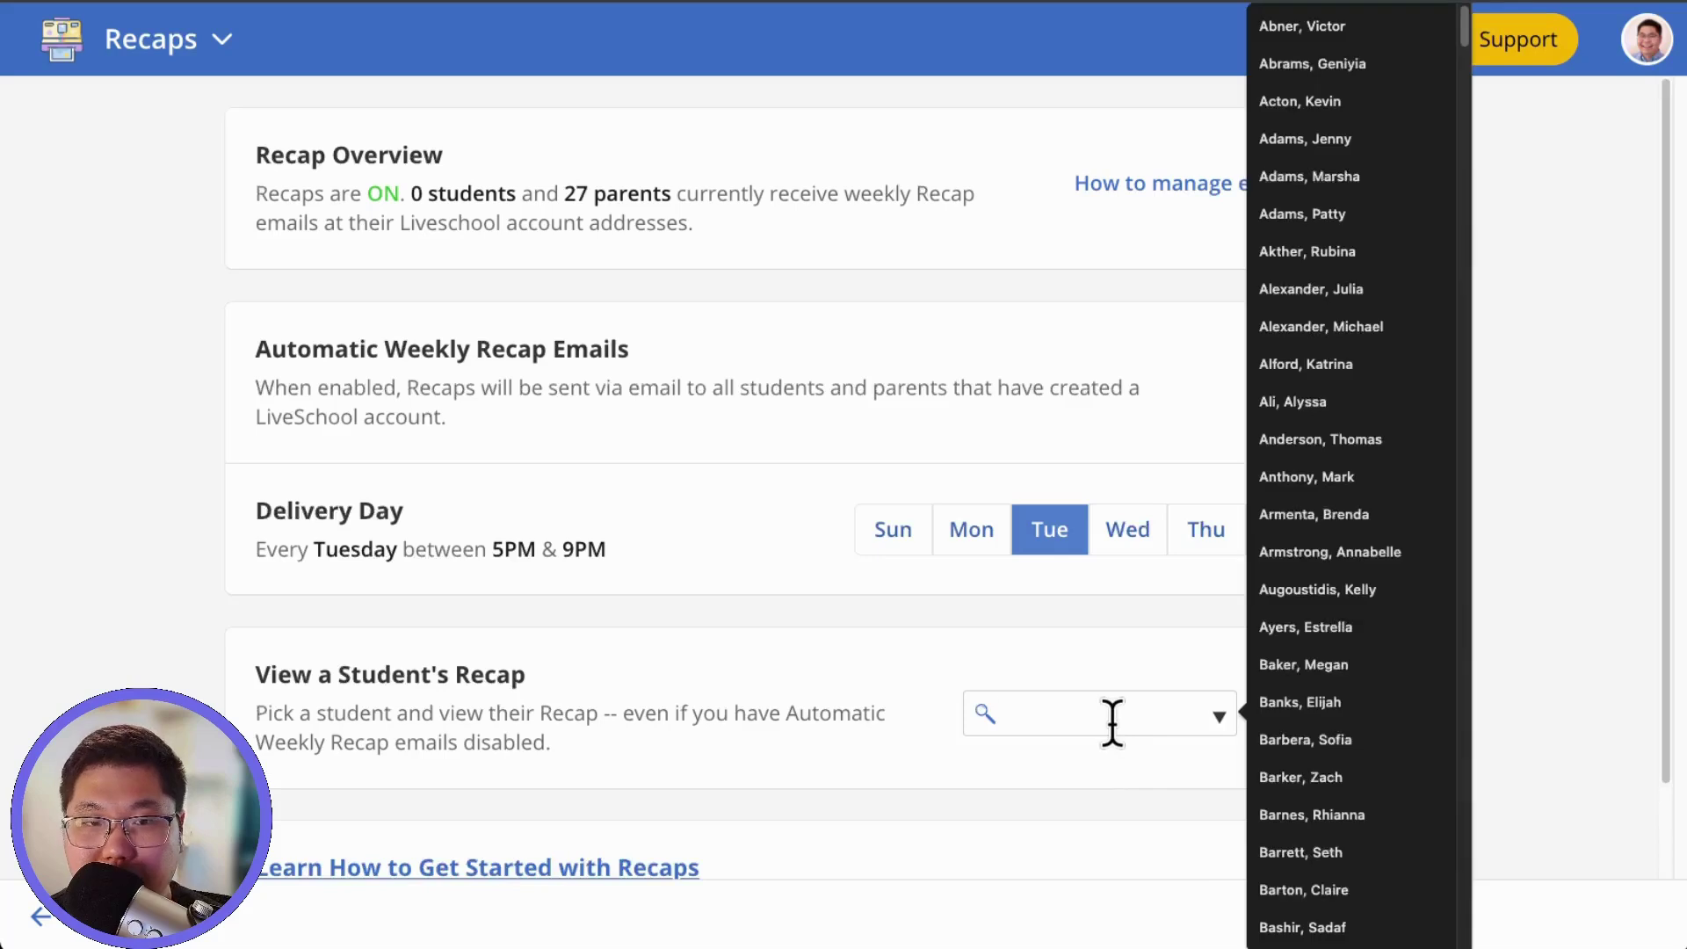
pyautogui.click(1351, 22)
# Step: View the student's Jun 12–18 recap summary, then its Timeline tab
pyautogui.click(1320, 743)
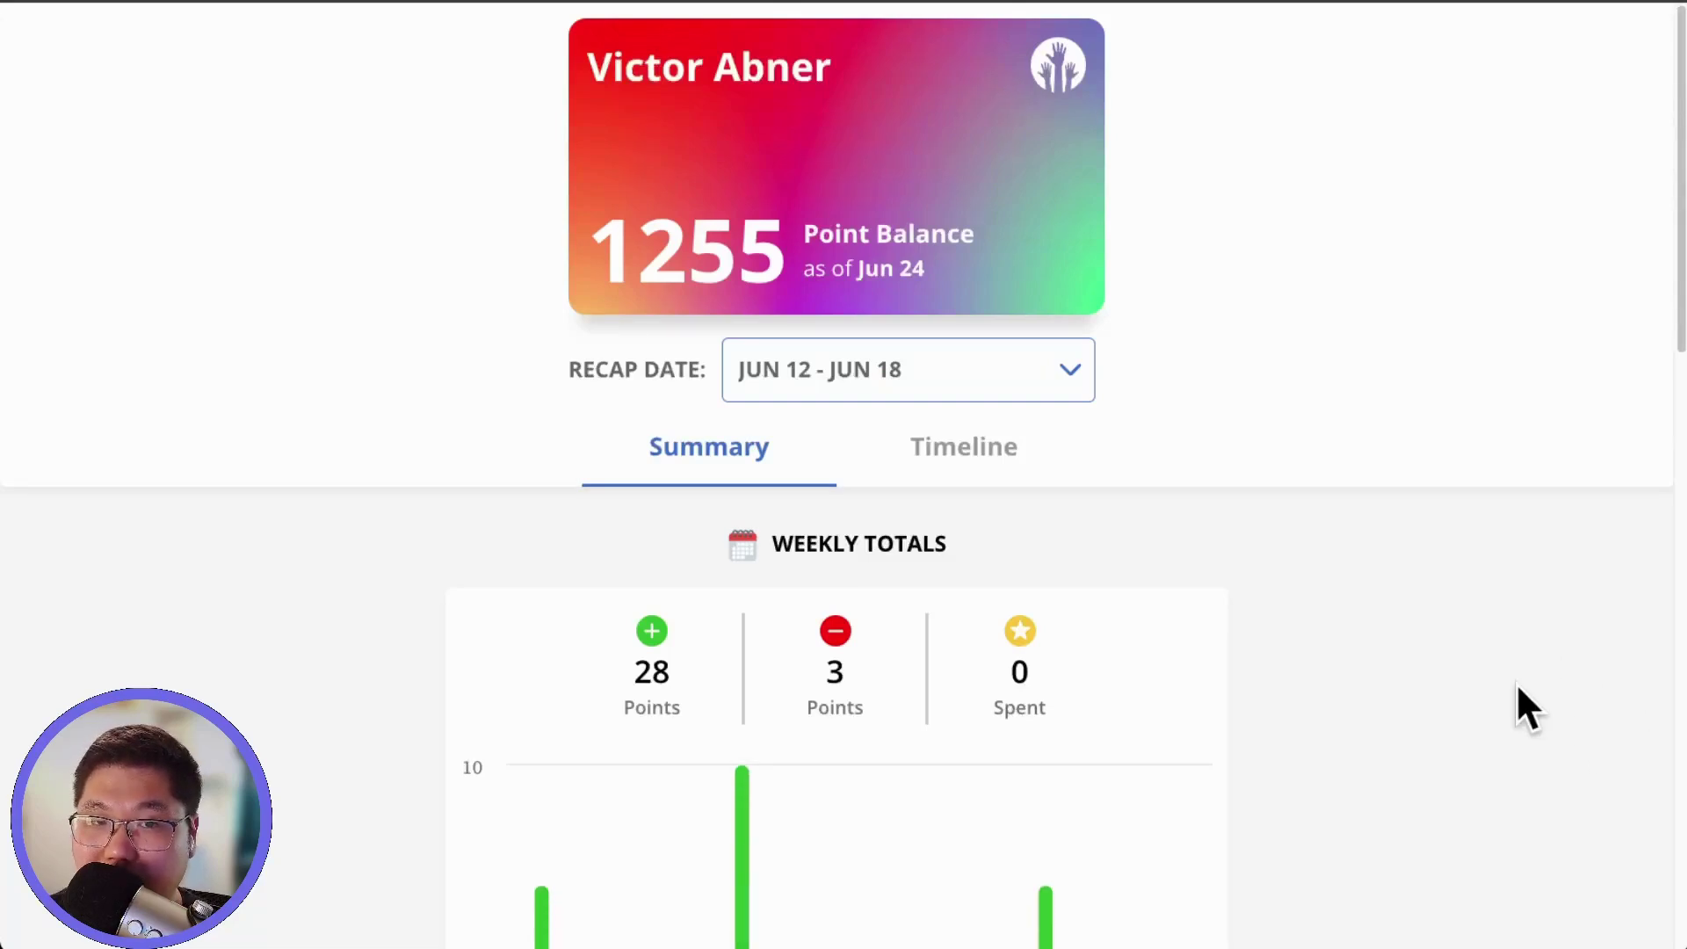
pyautogui.scroll(-5, 1410, 652)
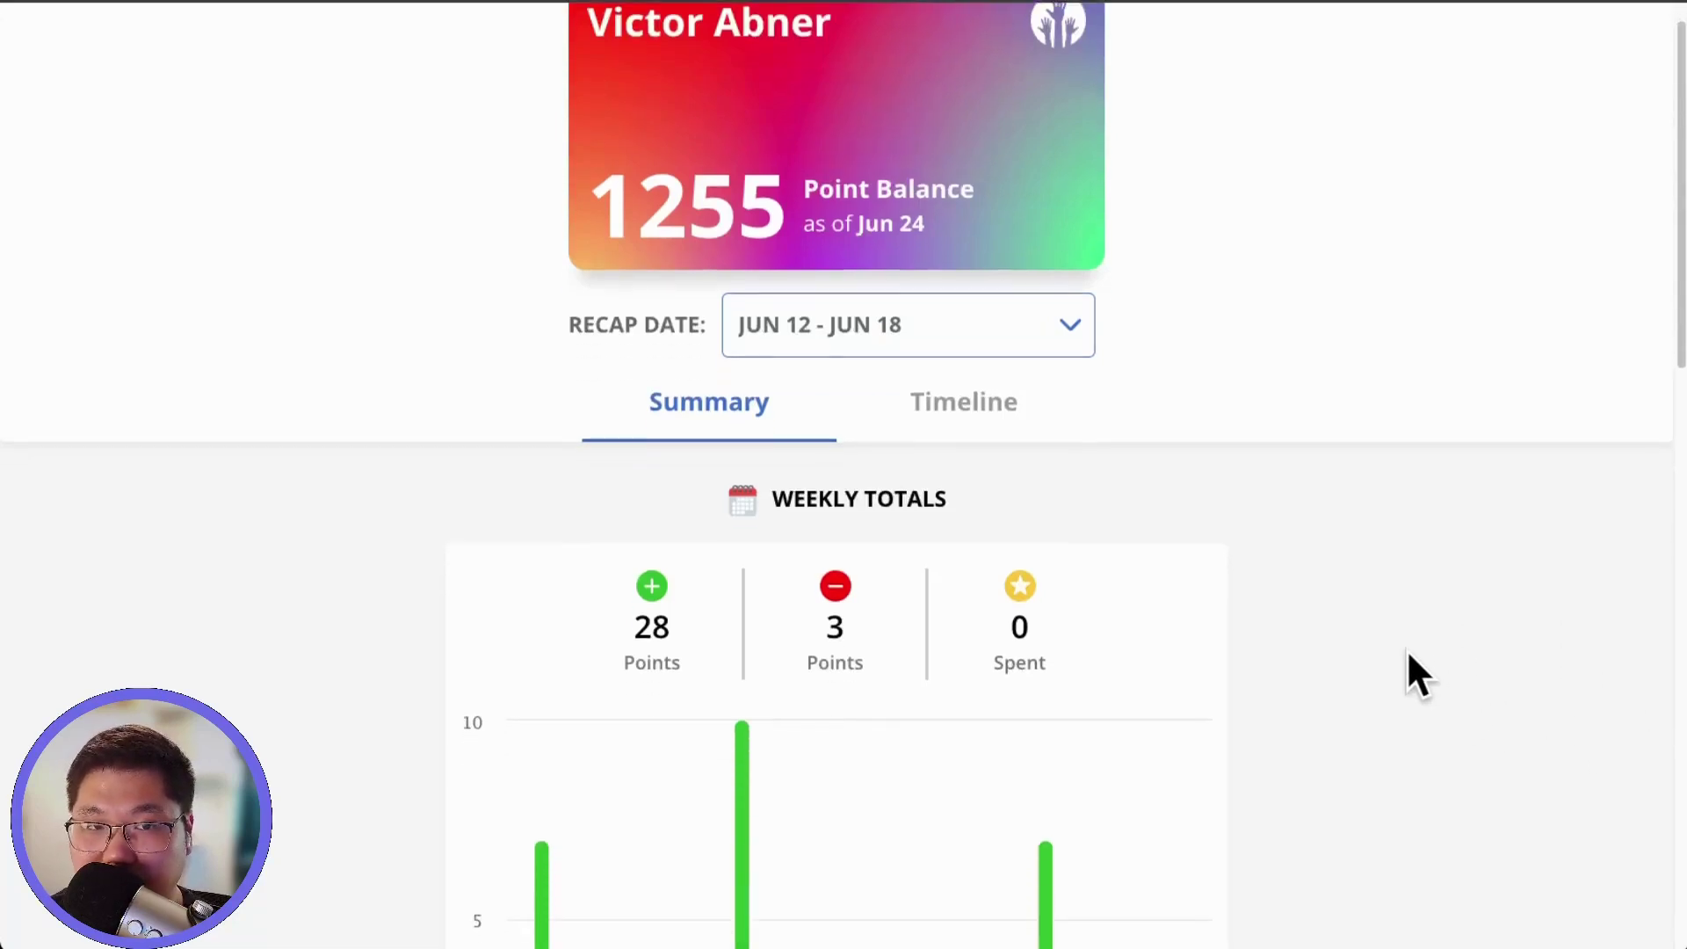
pyautogui.scroll(-10, 1406, 651)
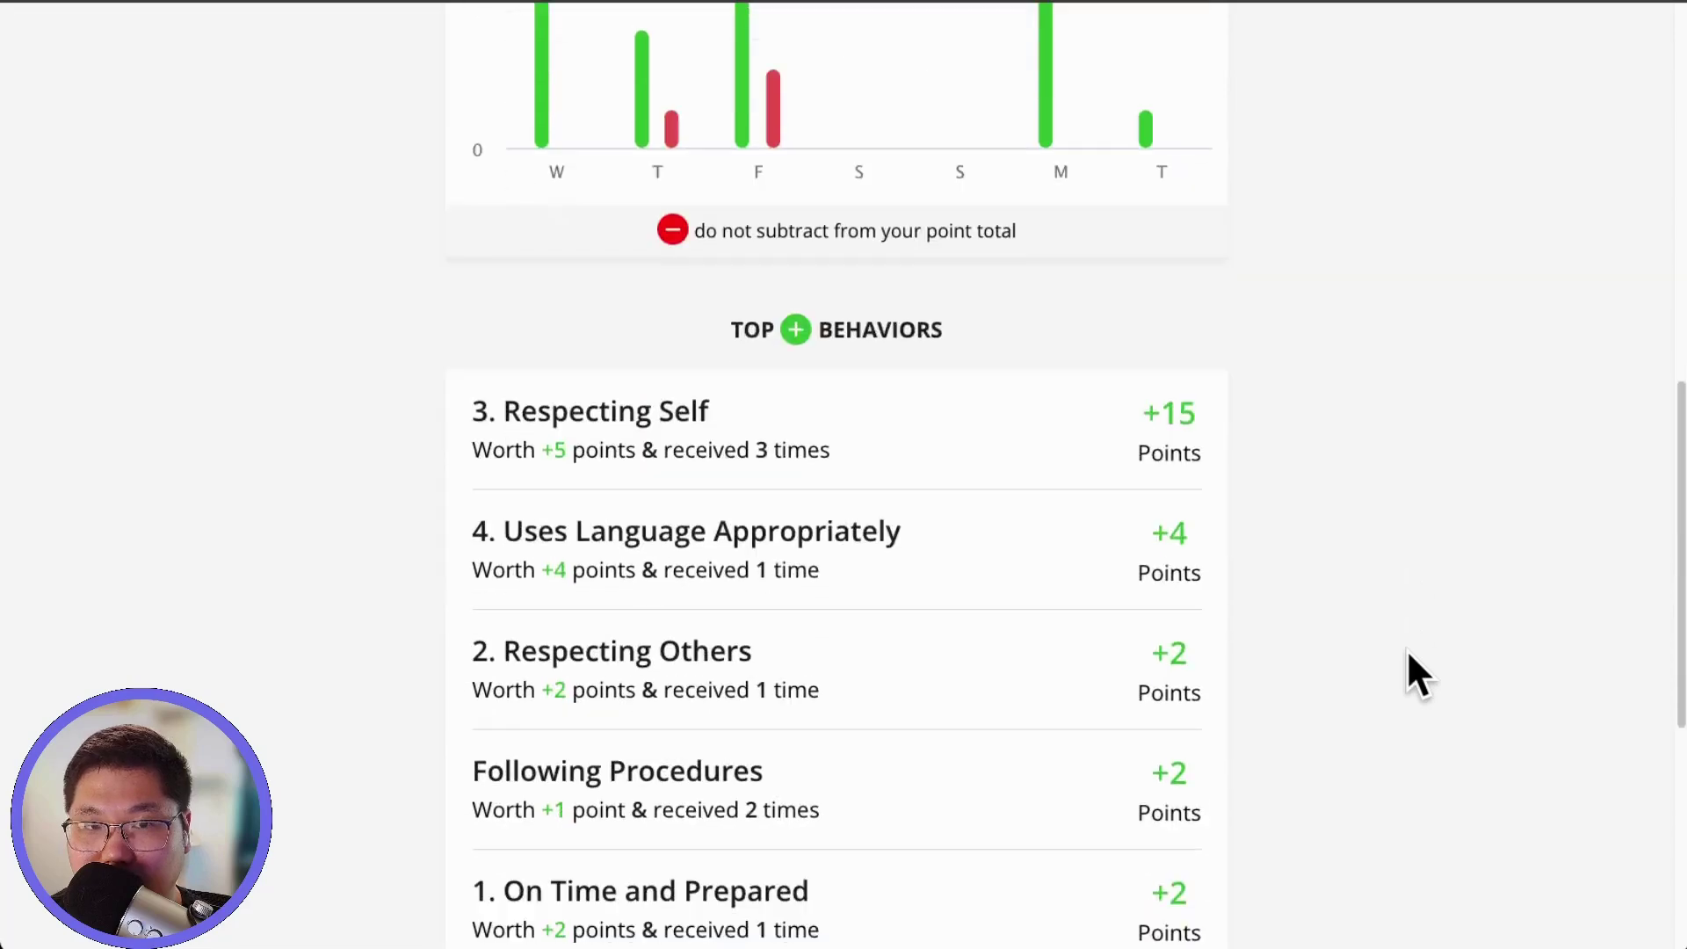
pyautogui.scroll(-3, 1408, 654)
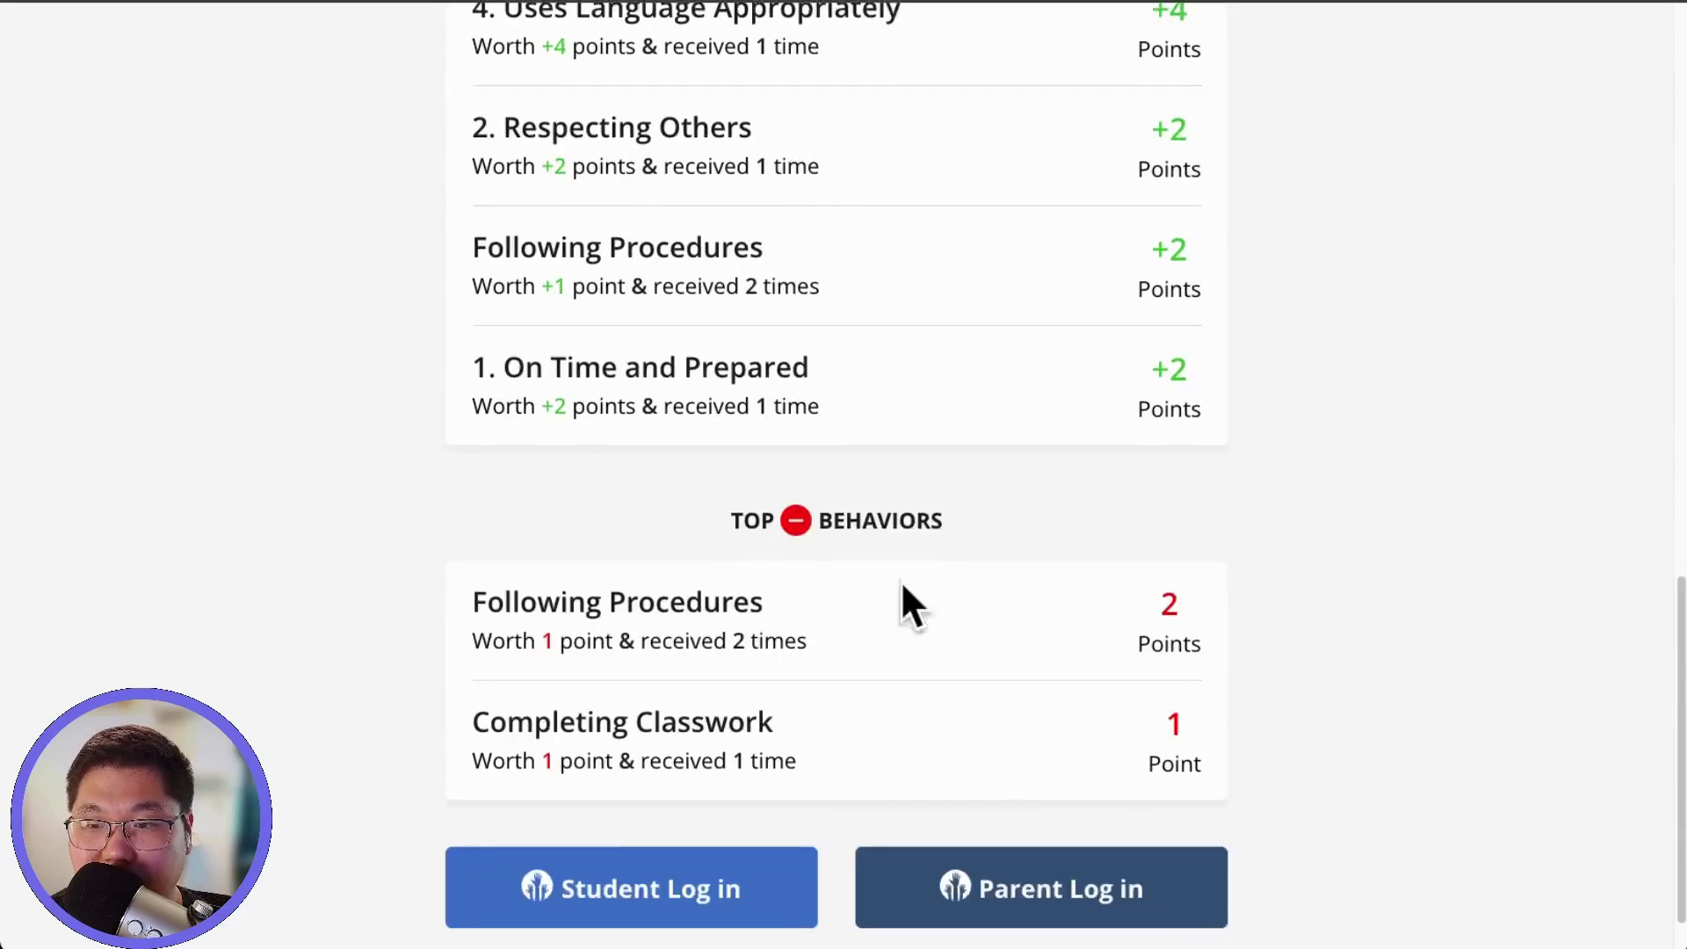
pyautogui.scroll(12, 780, 596)
pyautogui.scroll(6, 873, 527)
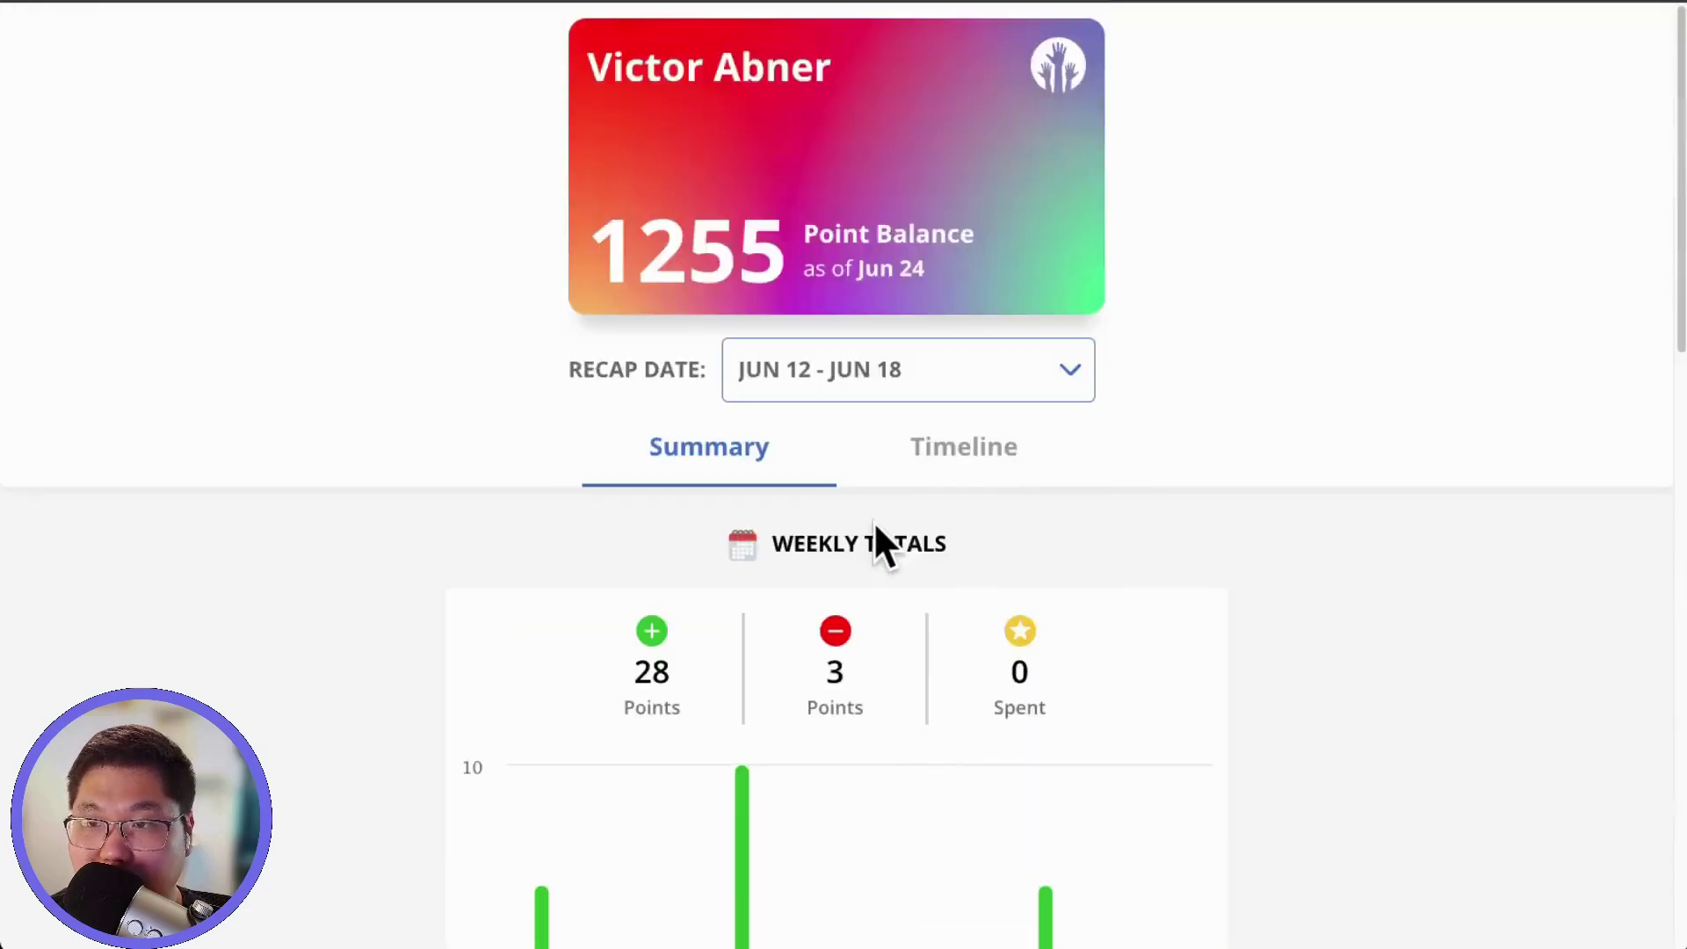
pyautogui.click(966, 461)
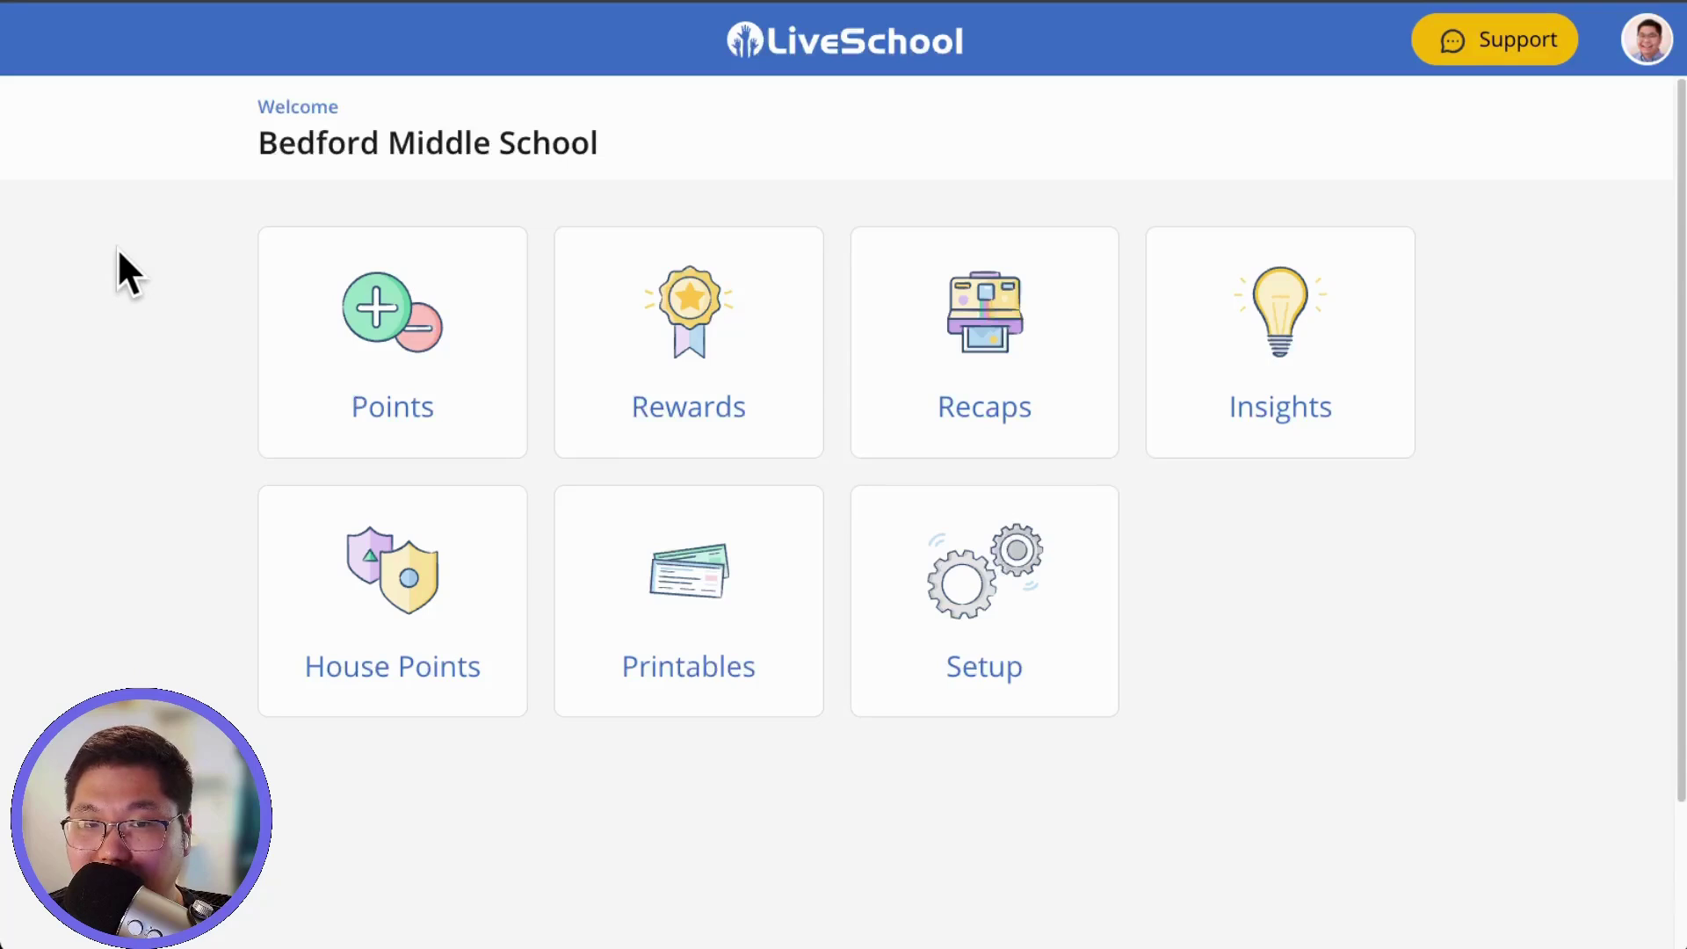
# Step: Open the Bedford Middle School dashboard under Insights and browse its charts and top lists
pyautogui.click(1299, 325)
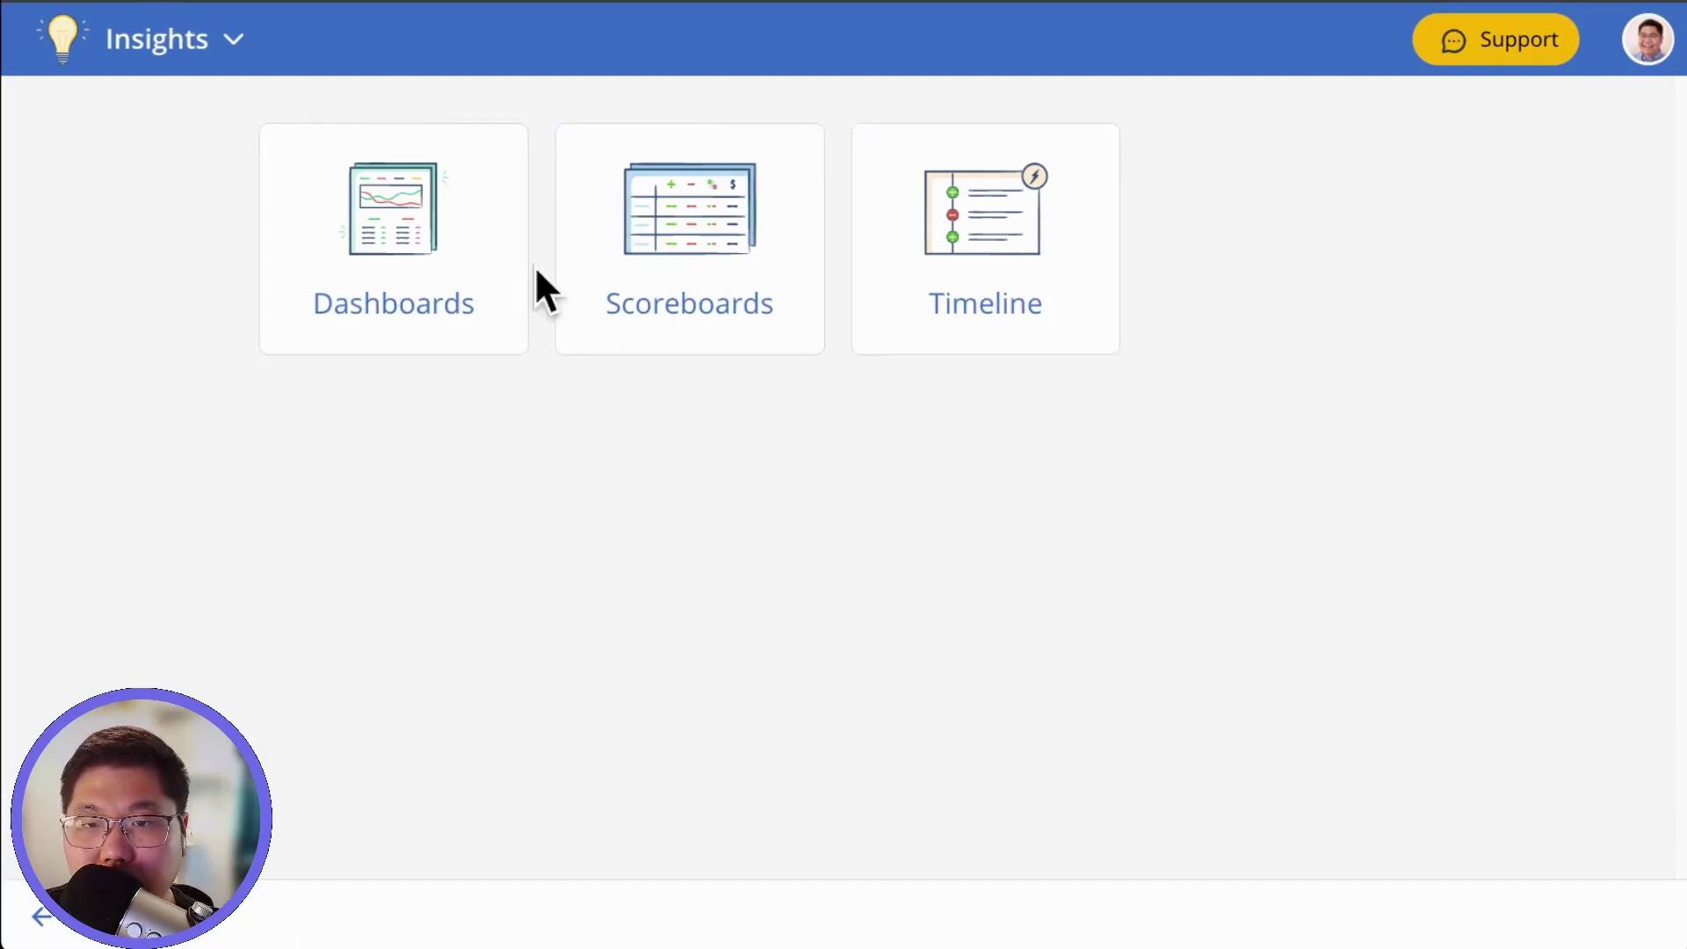
pyautogui.click(466, 264)
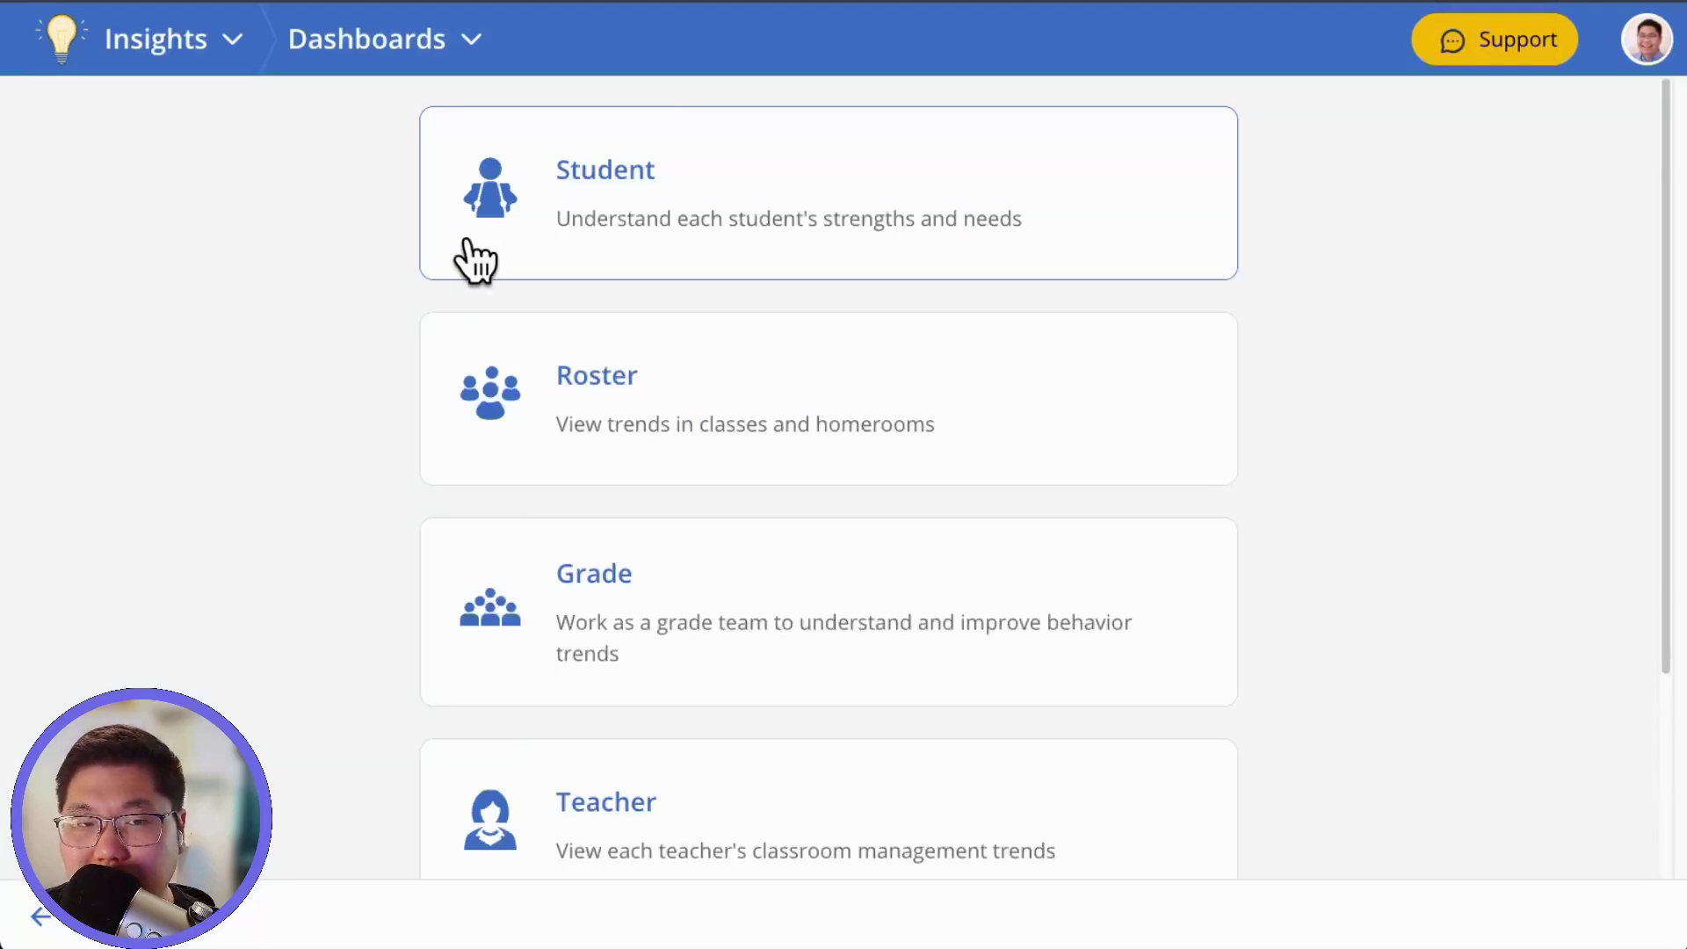
pyautogui.scroll(-3, 869, 387)
pyautogui.click(555, 808)
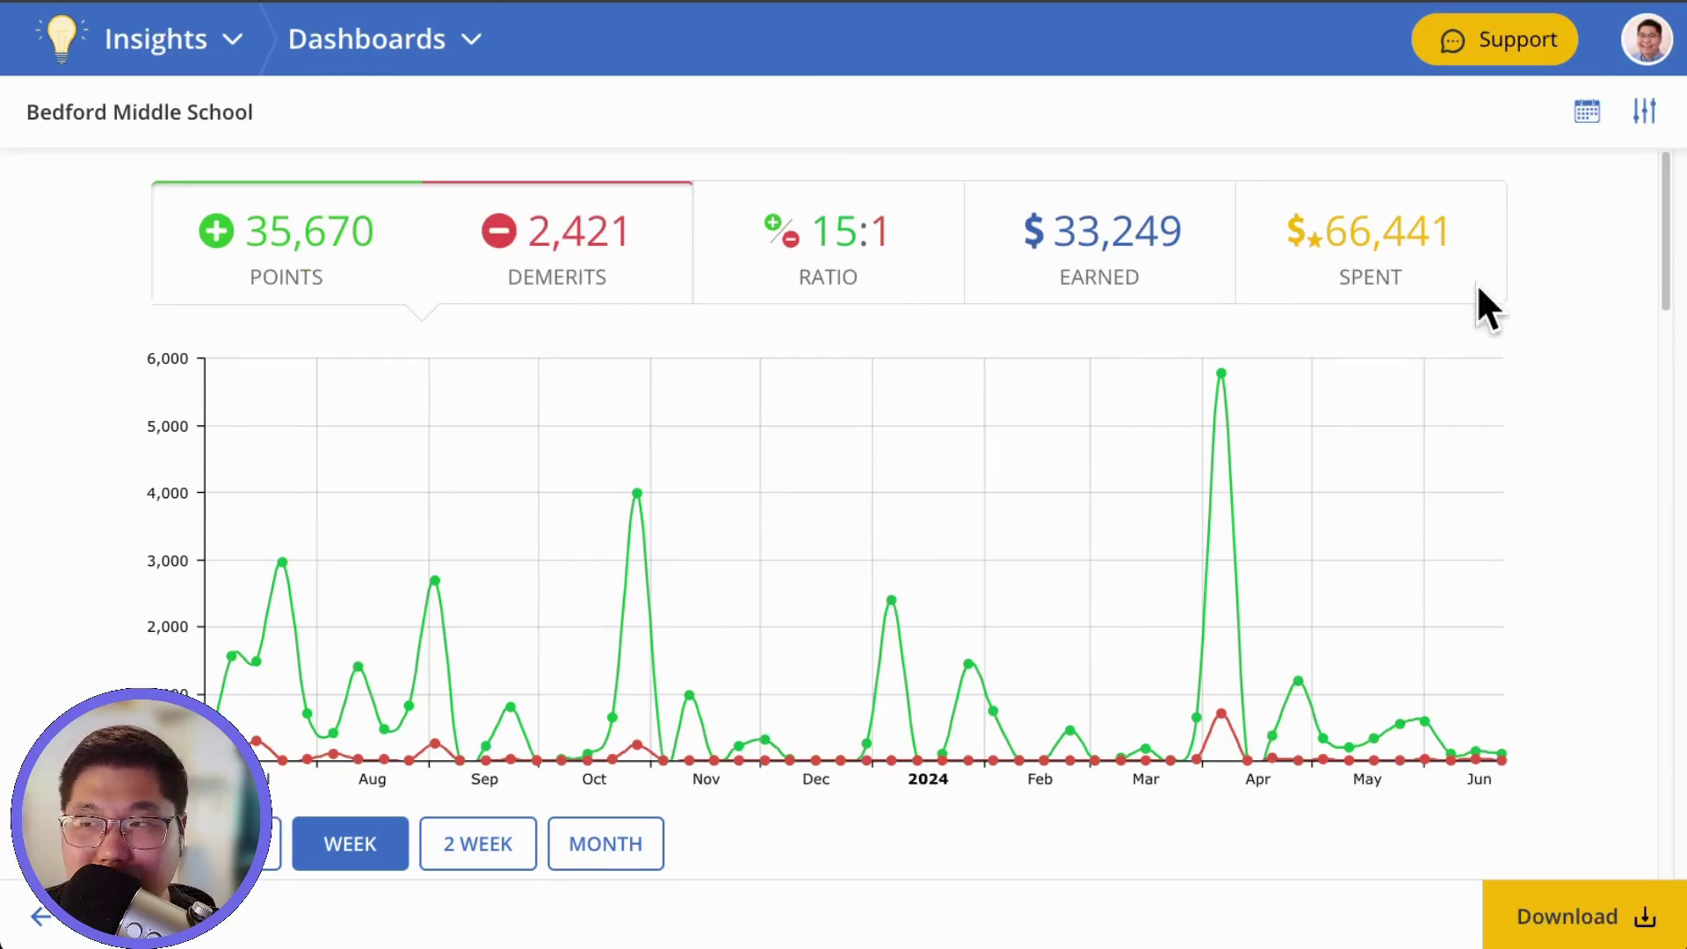
pyautogui.scroll(-3, 515, 752)
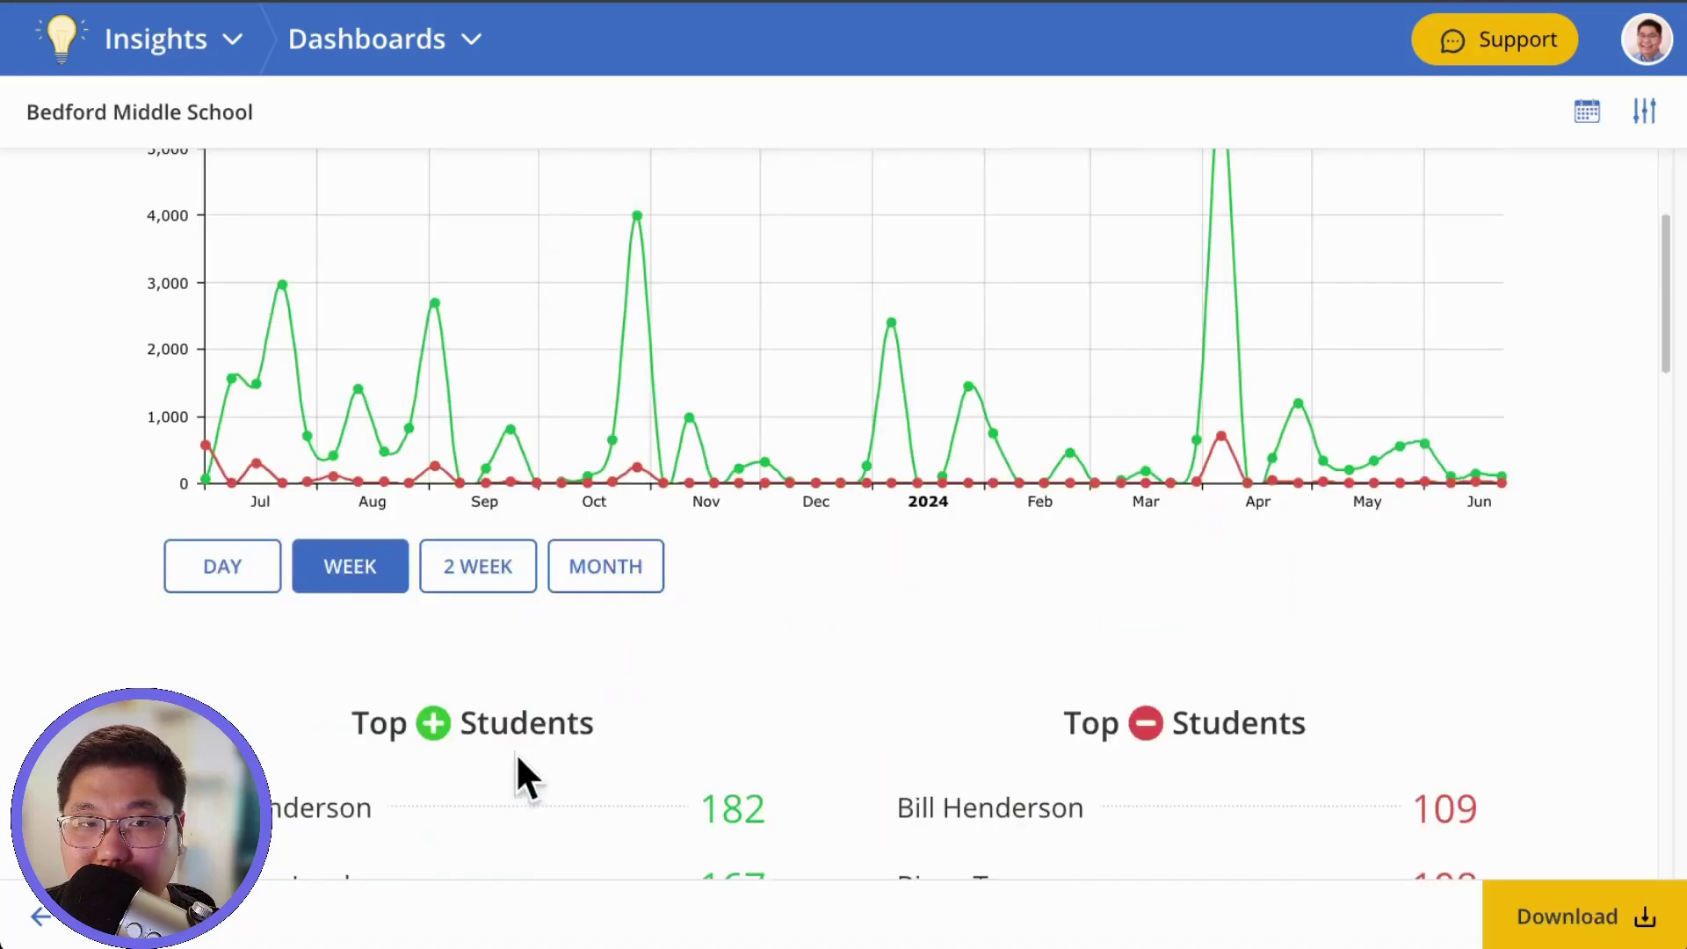
pyautogui.scroll(-2, 572, 862)
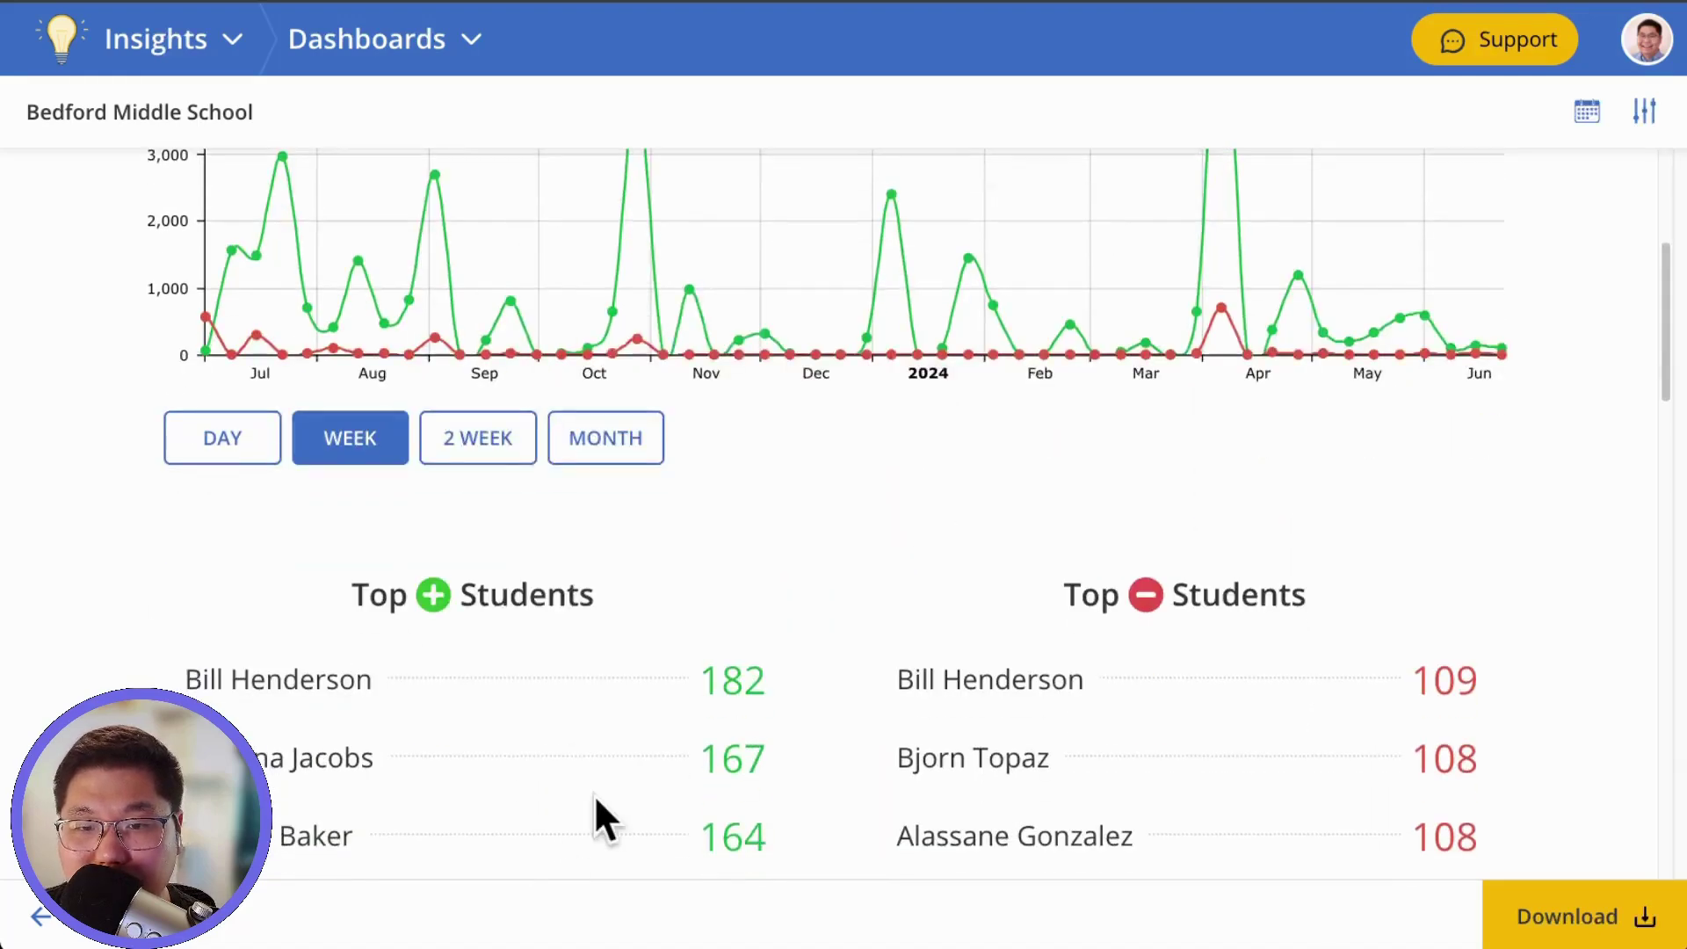
pyautogui.scroll(-4, 615, 782)
pyautogui.scroll(-3, 624, 770)
pyautogui.scroll(-5, 494, 664)
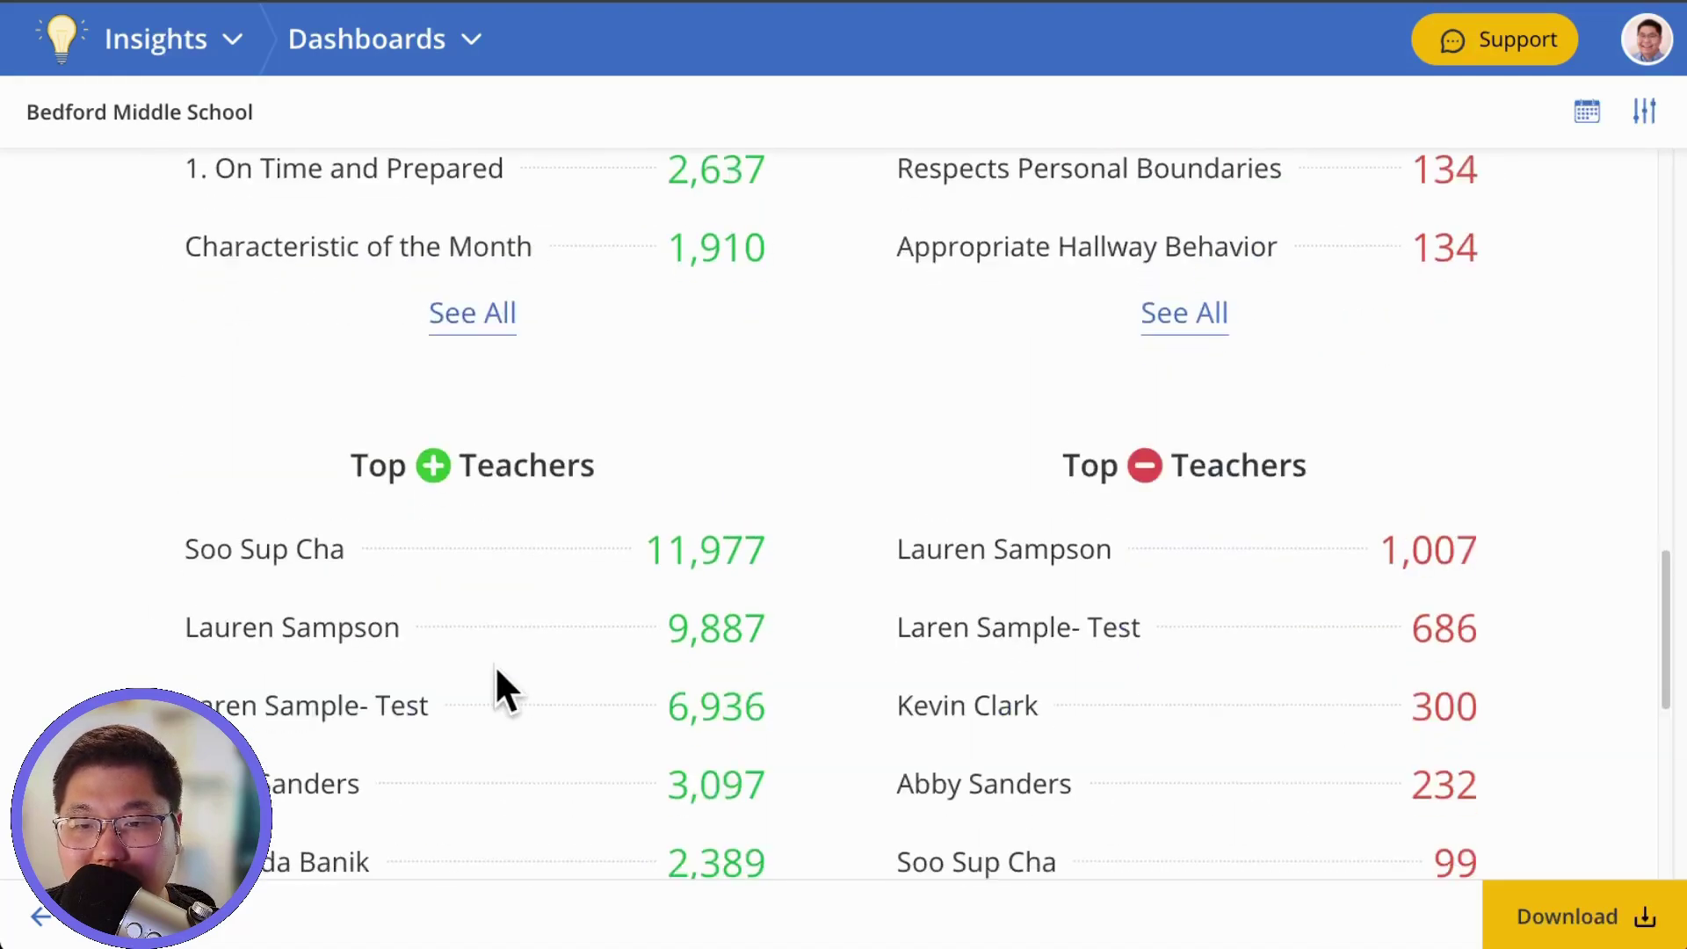
pyautogui.scroll(9, 499, 589)
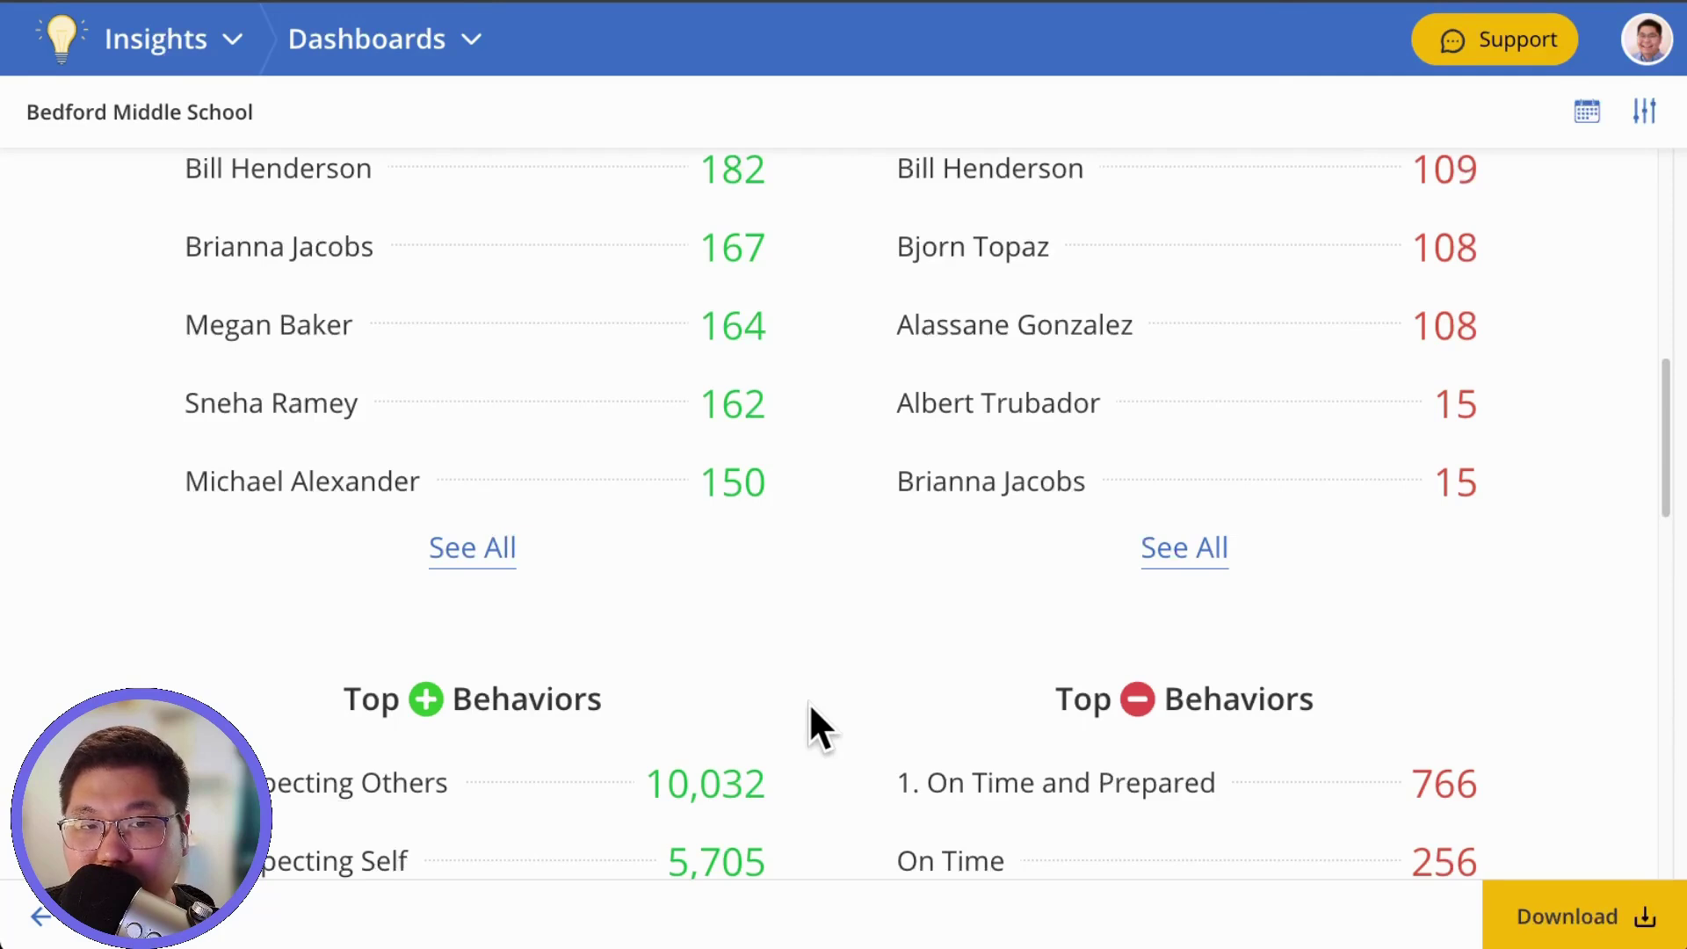
pyautogui.scroll(2, 809, 703)
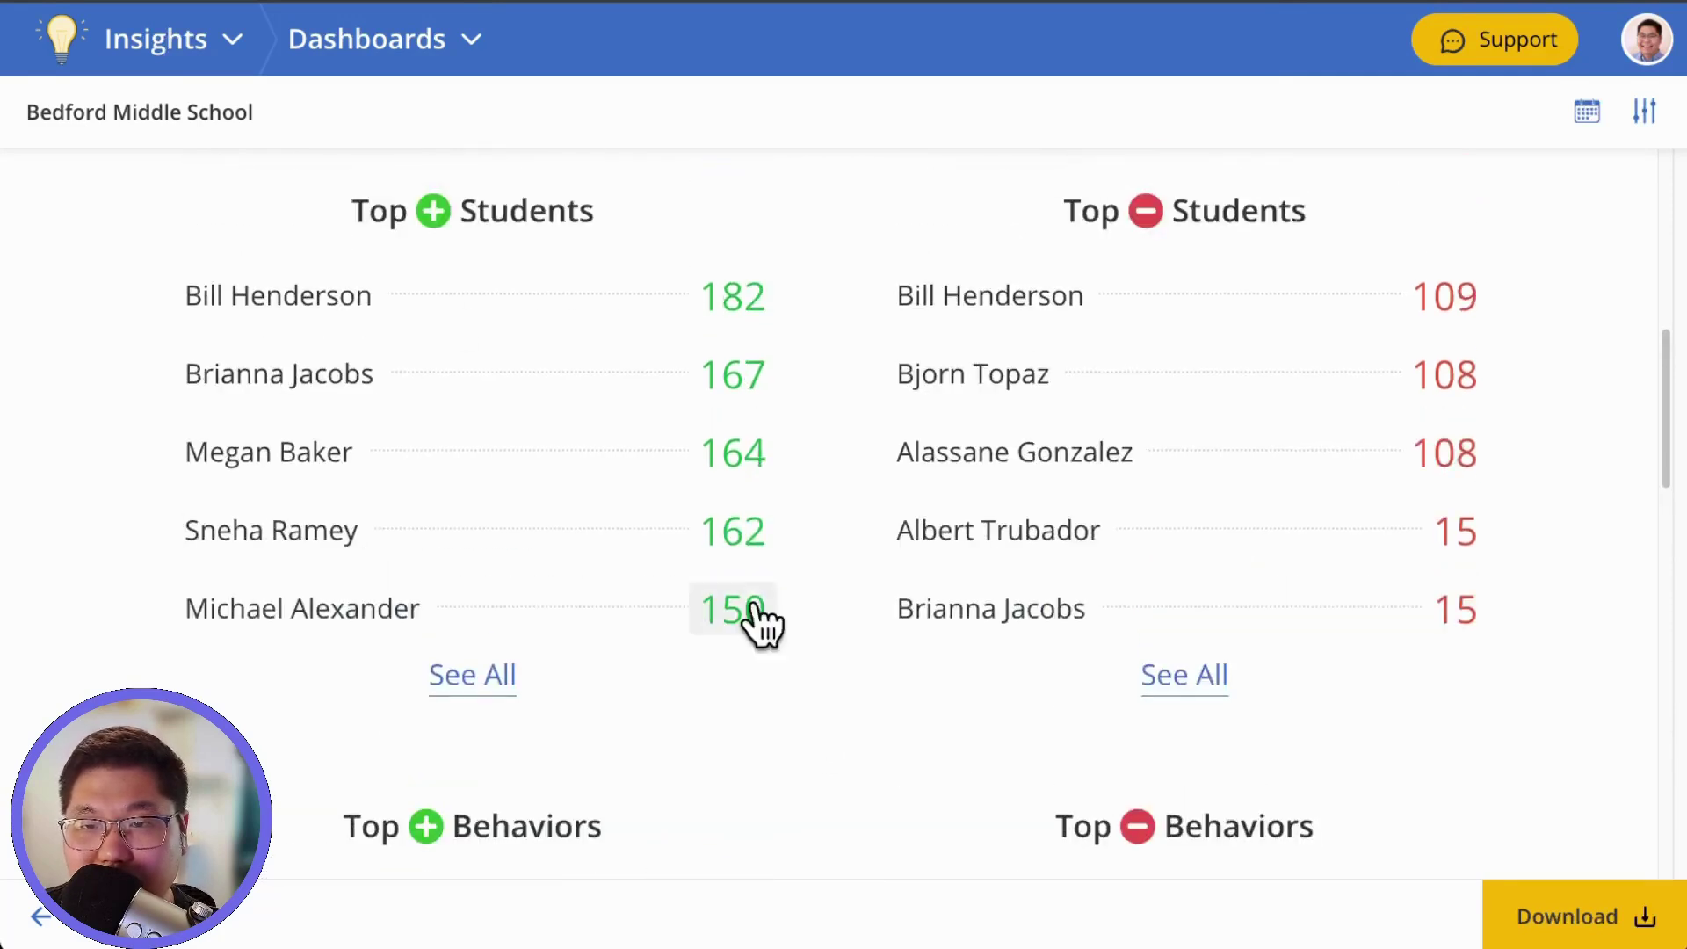
# Step: Open the full top positive students scoreboard and set its range to This Month
pyautogui.click(472, 678)
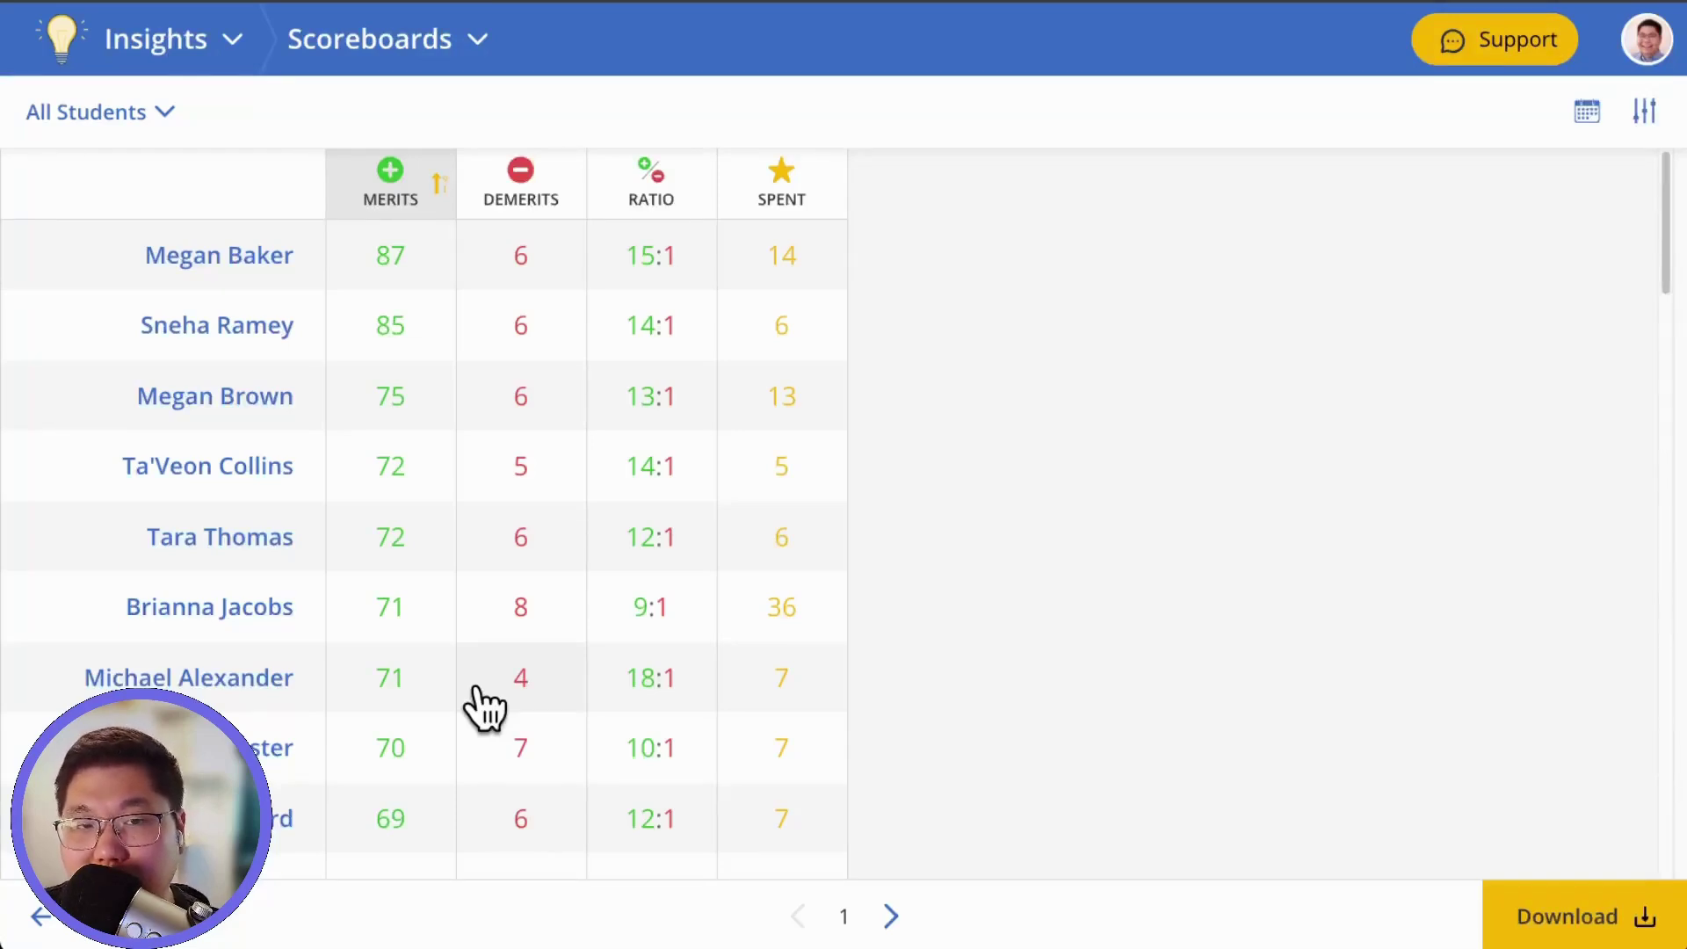
pyautogui.click(1587, 113)
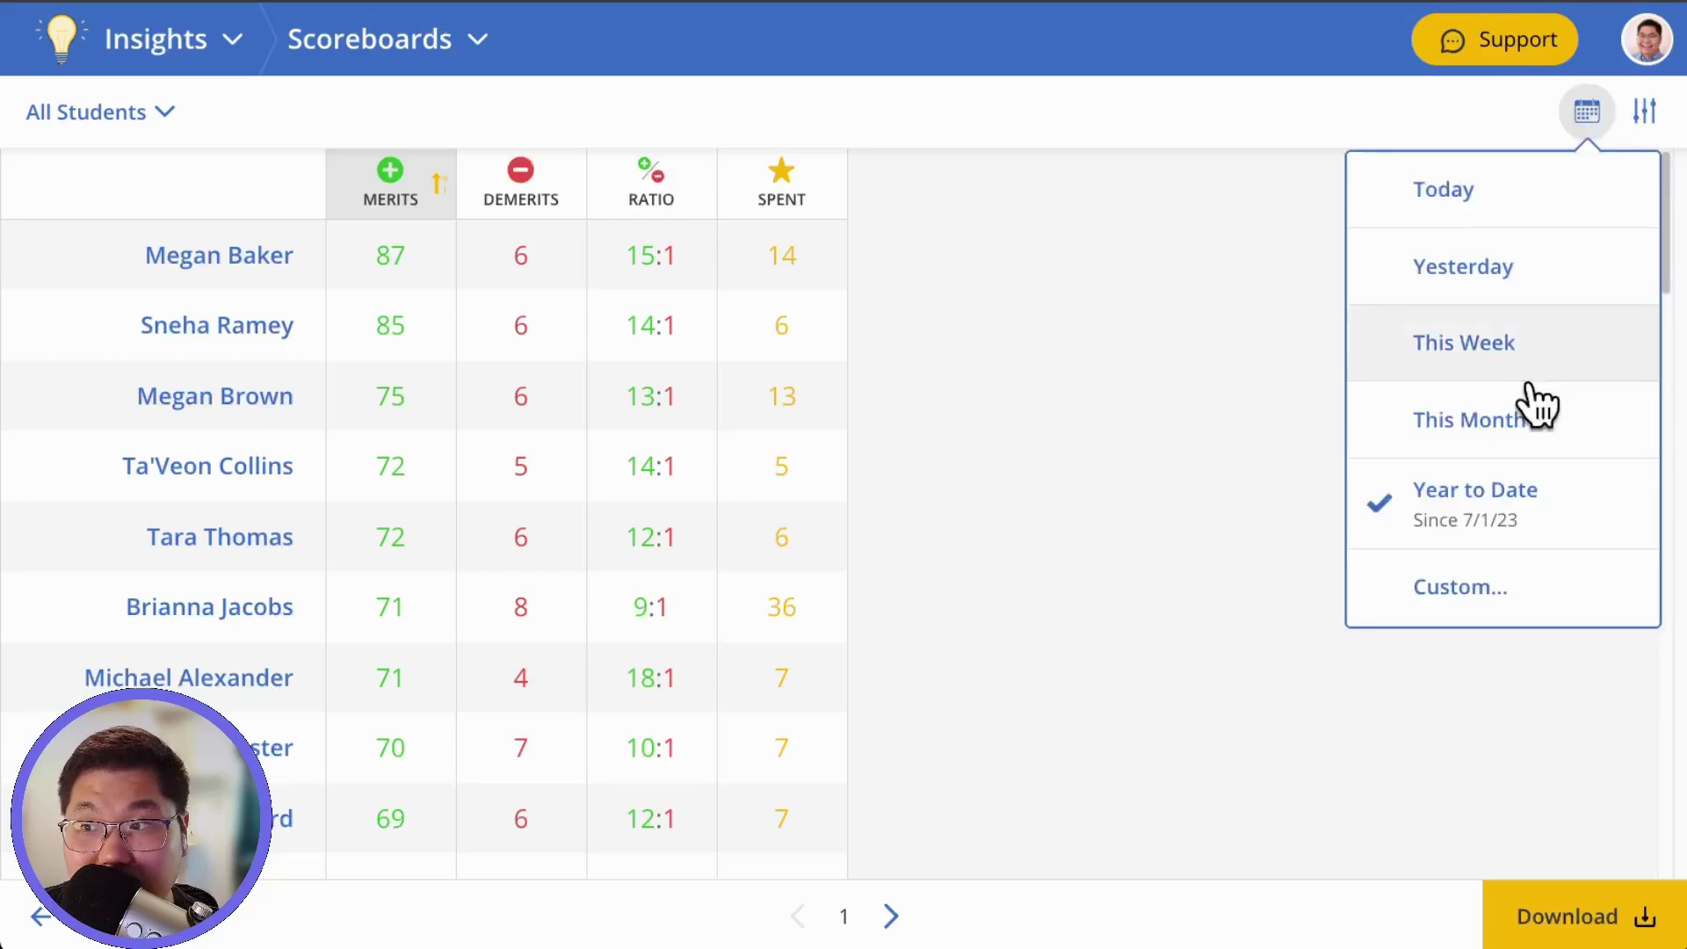
pyautogui.click(1505, 422)
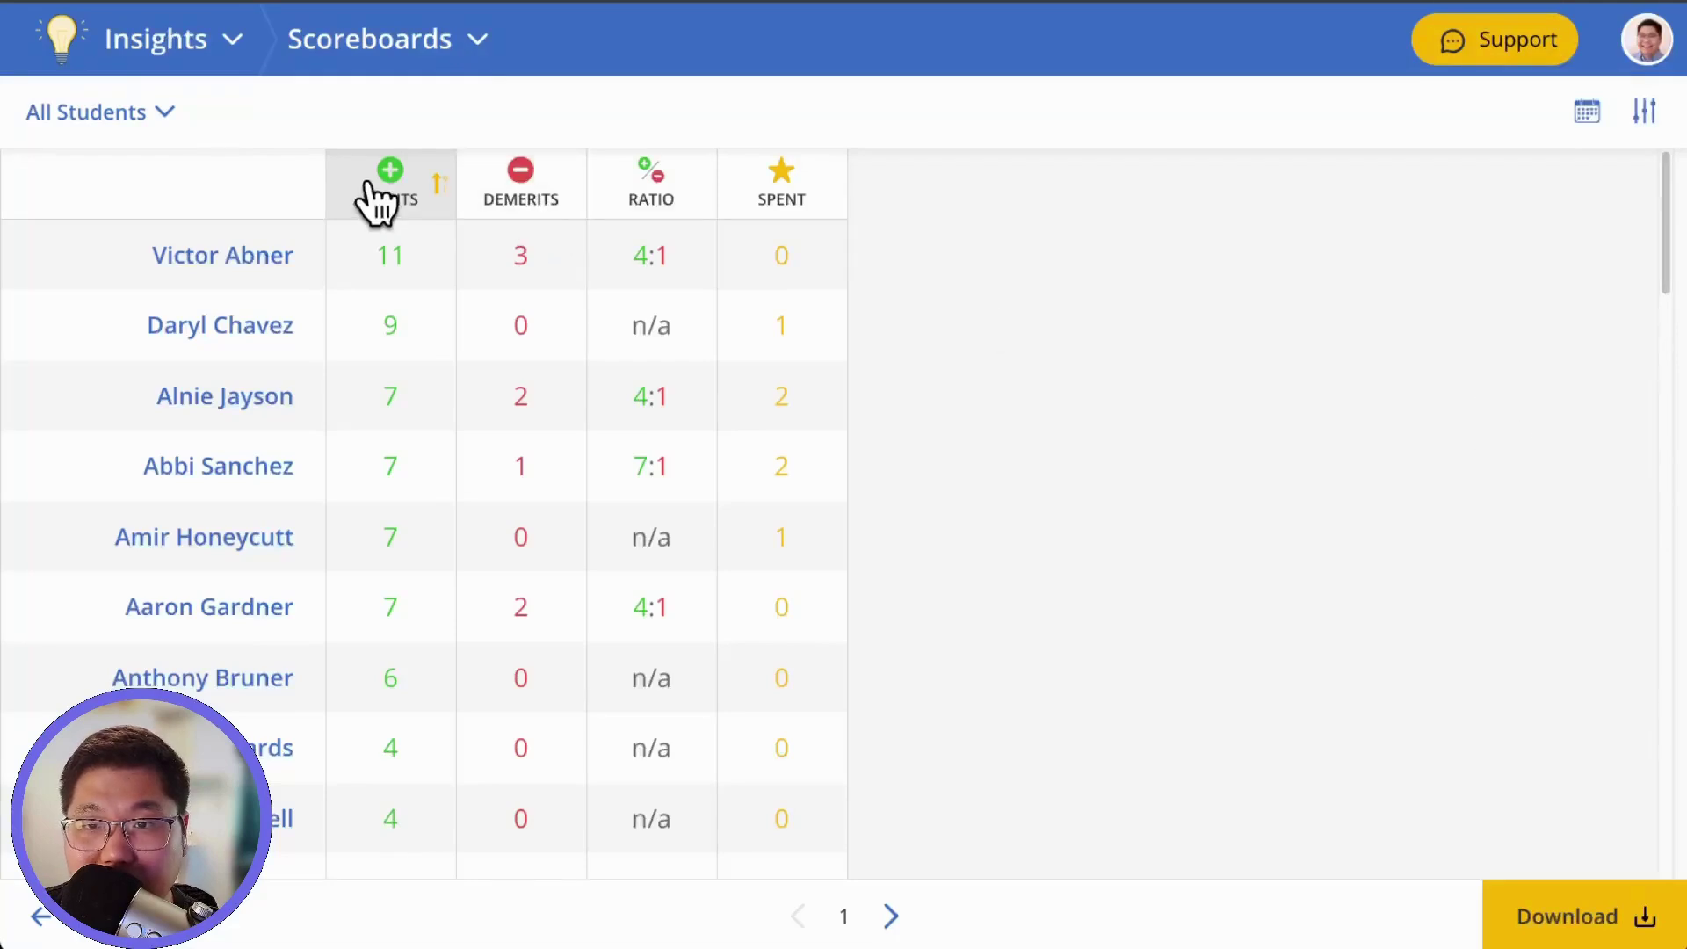
# Step: Filter the Merits column to the 1. Respect category only
pyautogui.click(369, 183)
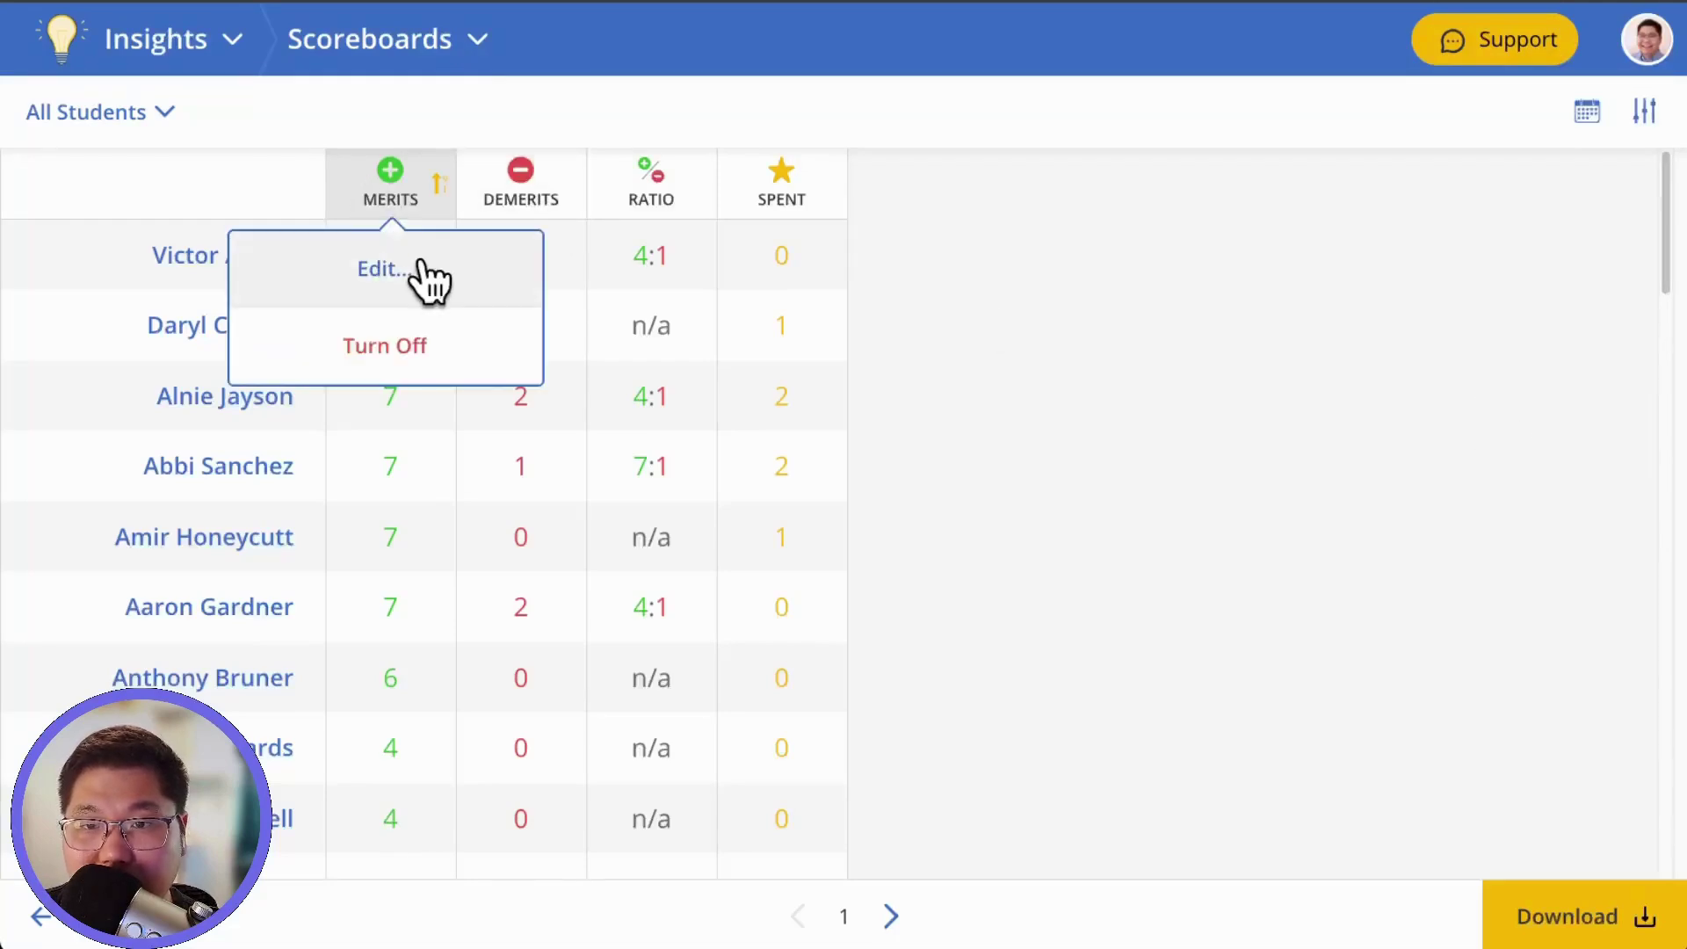
pyautogui.click(414, 273)
pyautogui.click(403, 381)
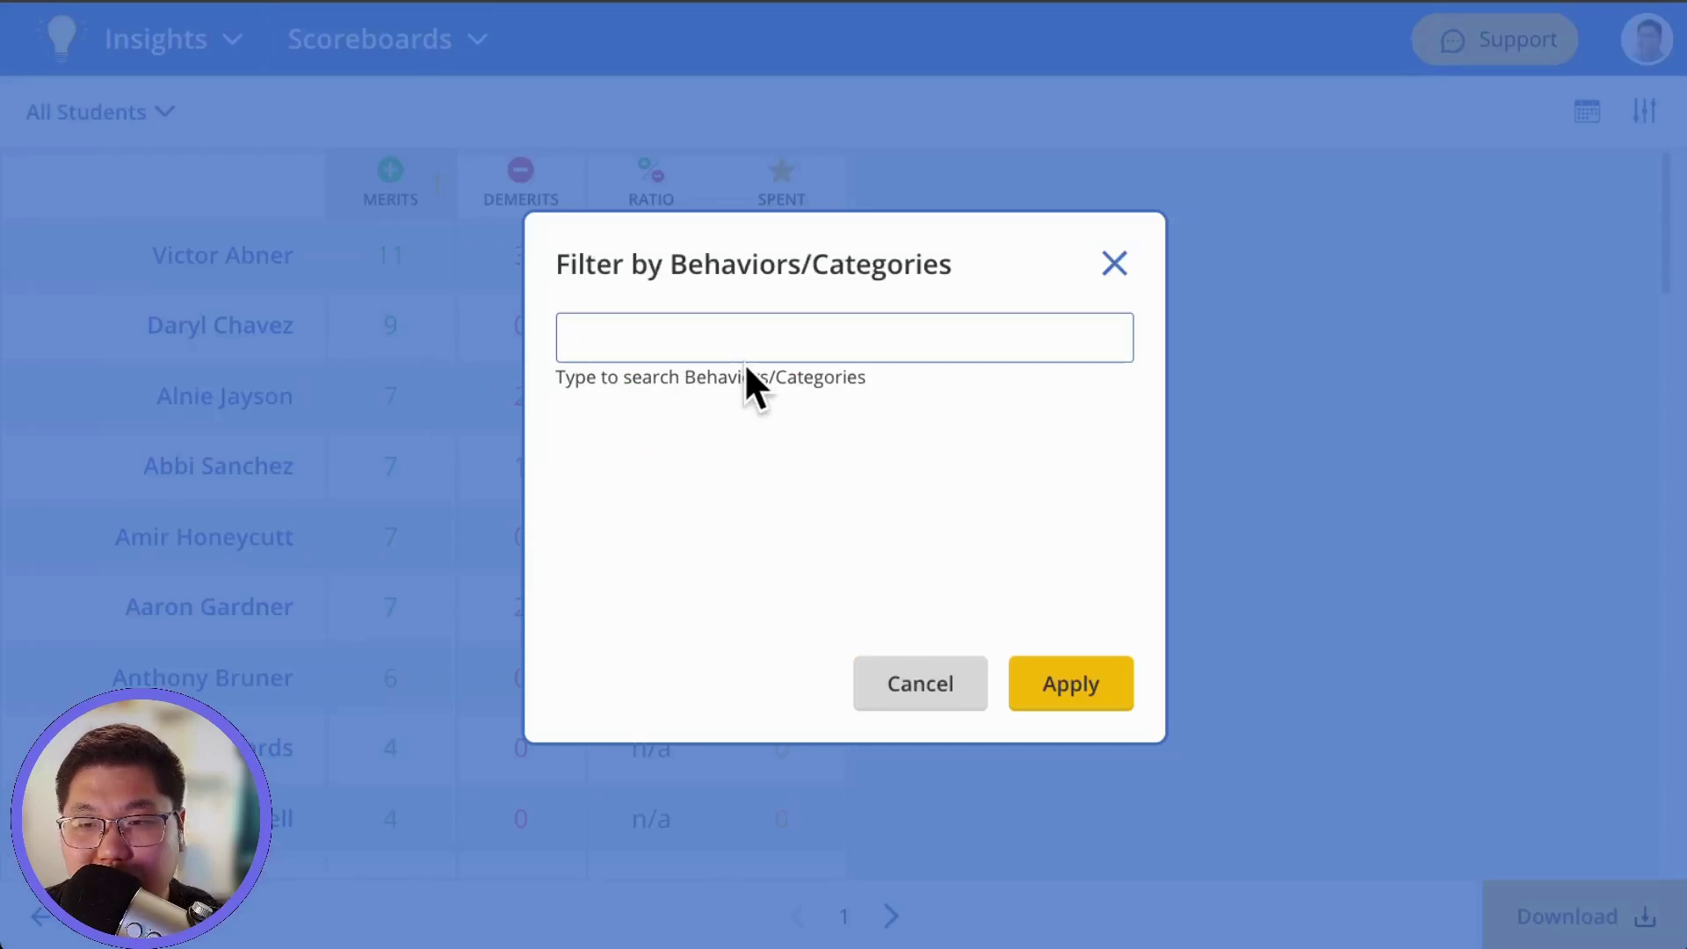
pyautogui.write('res')
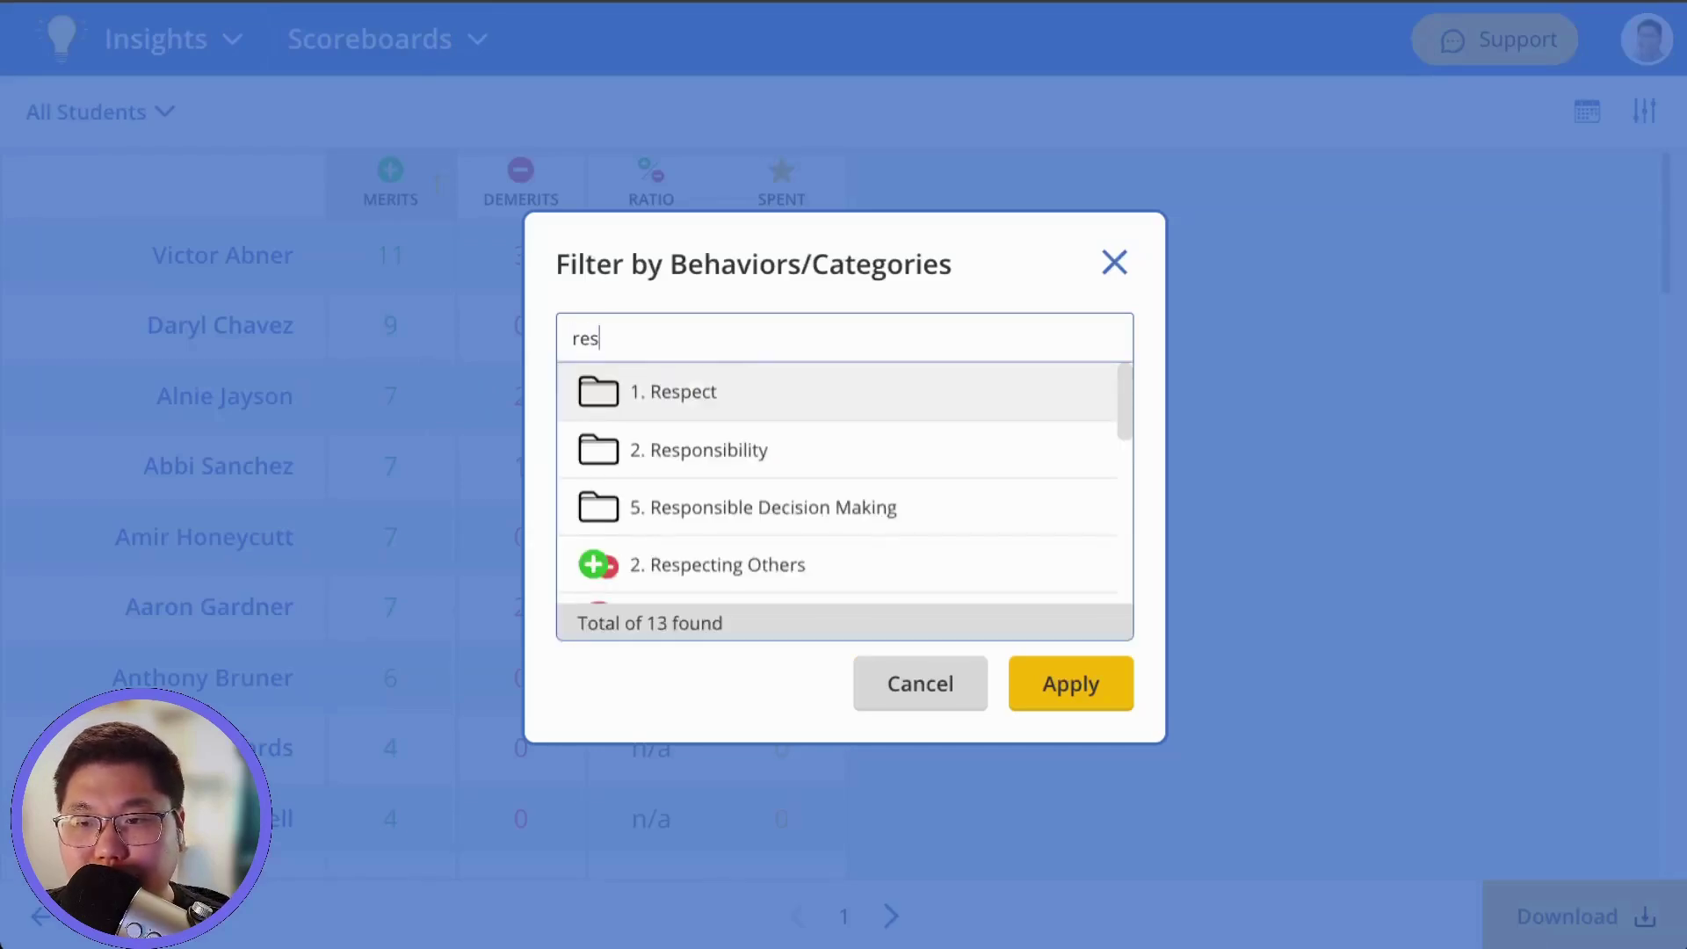
pyautogui.click(743, 389)
pyautogui.click(1052, 693)
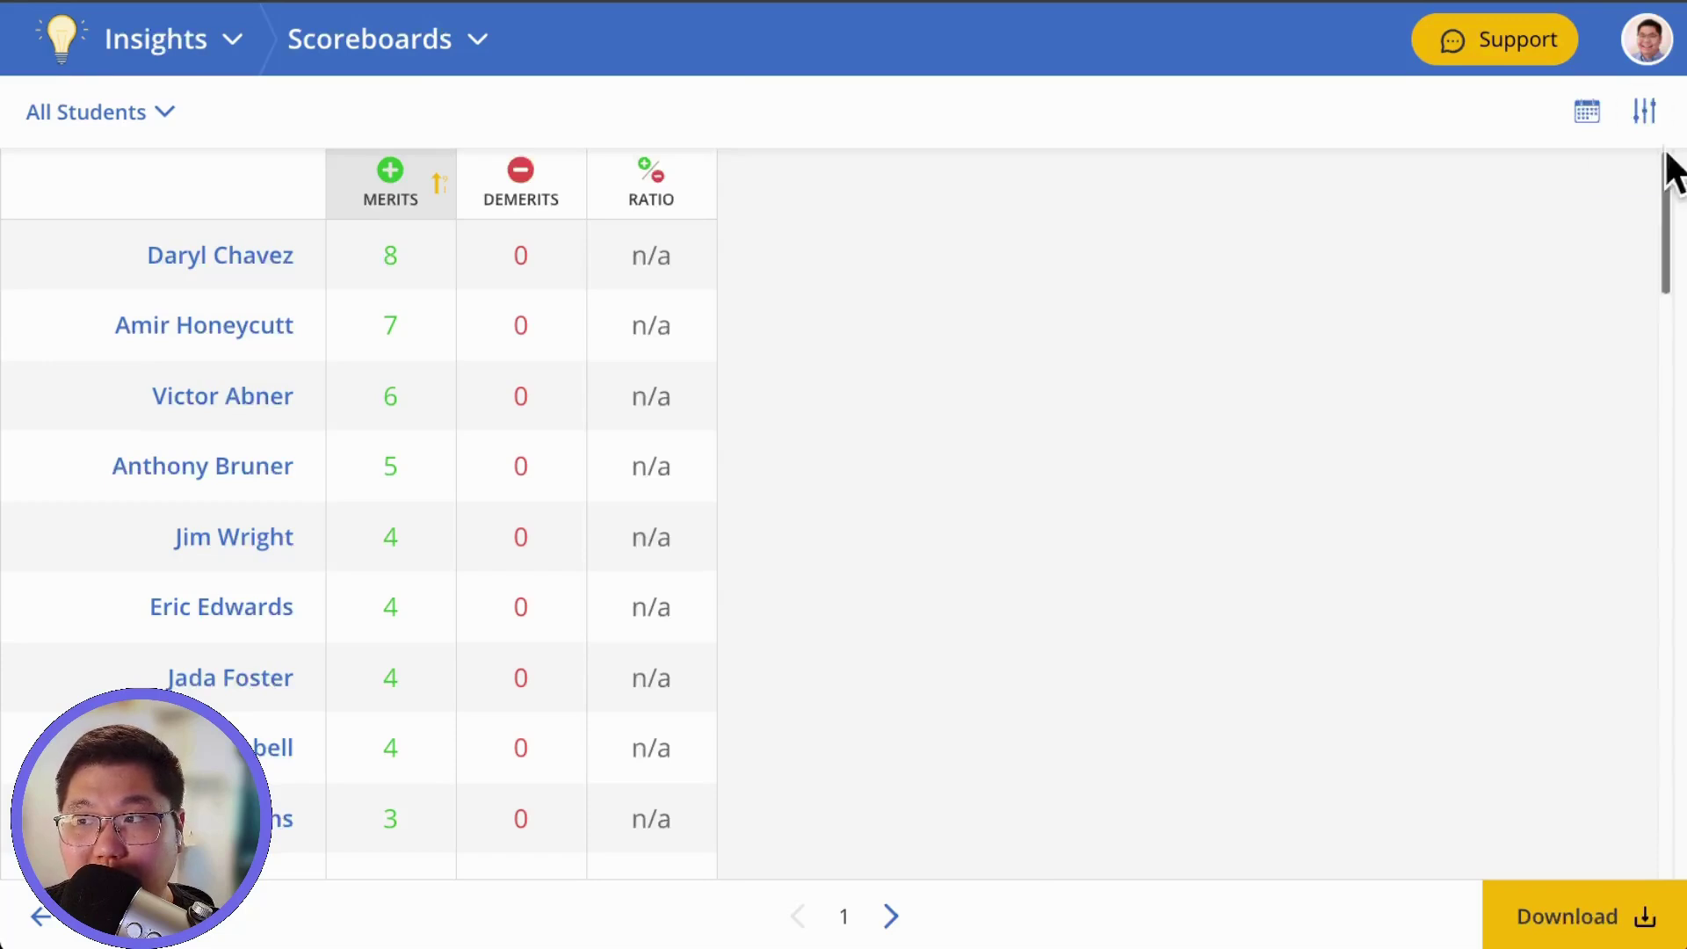
# Step: Switch on Weight By Points in the scoreboard settings
pyautogui.click(1645, 112)
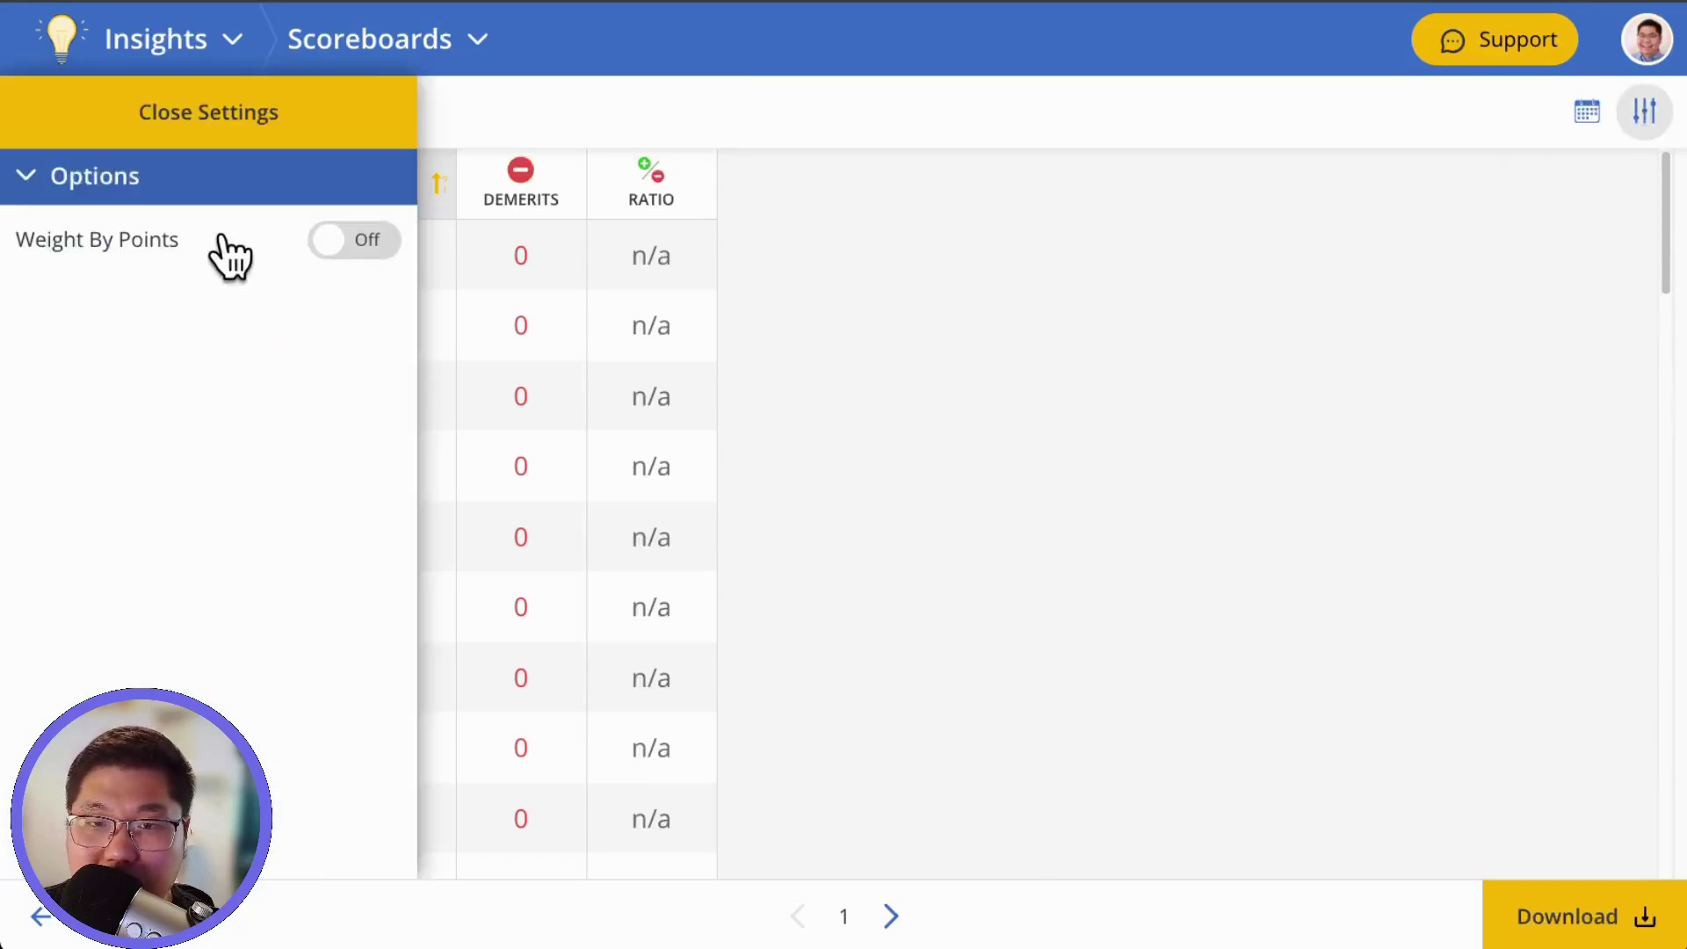
pyautogui.click(332, 241)
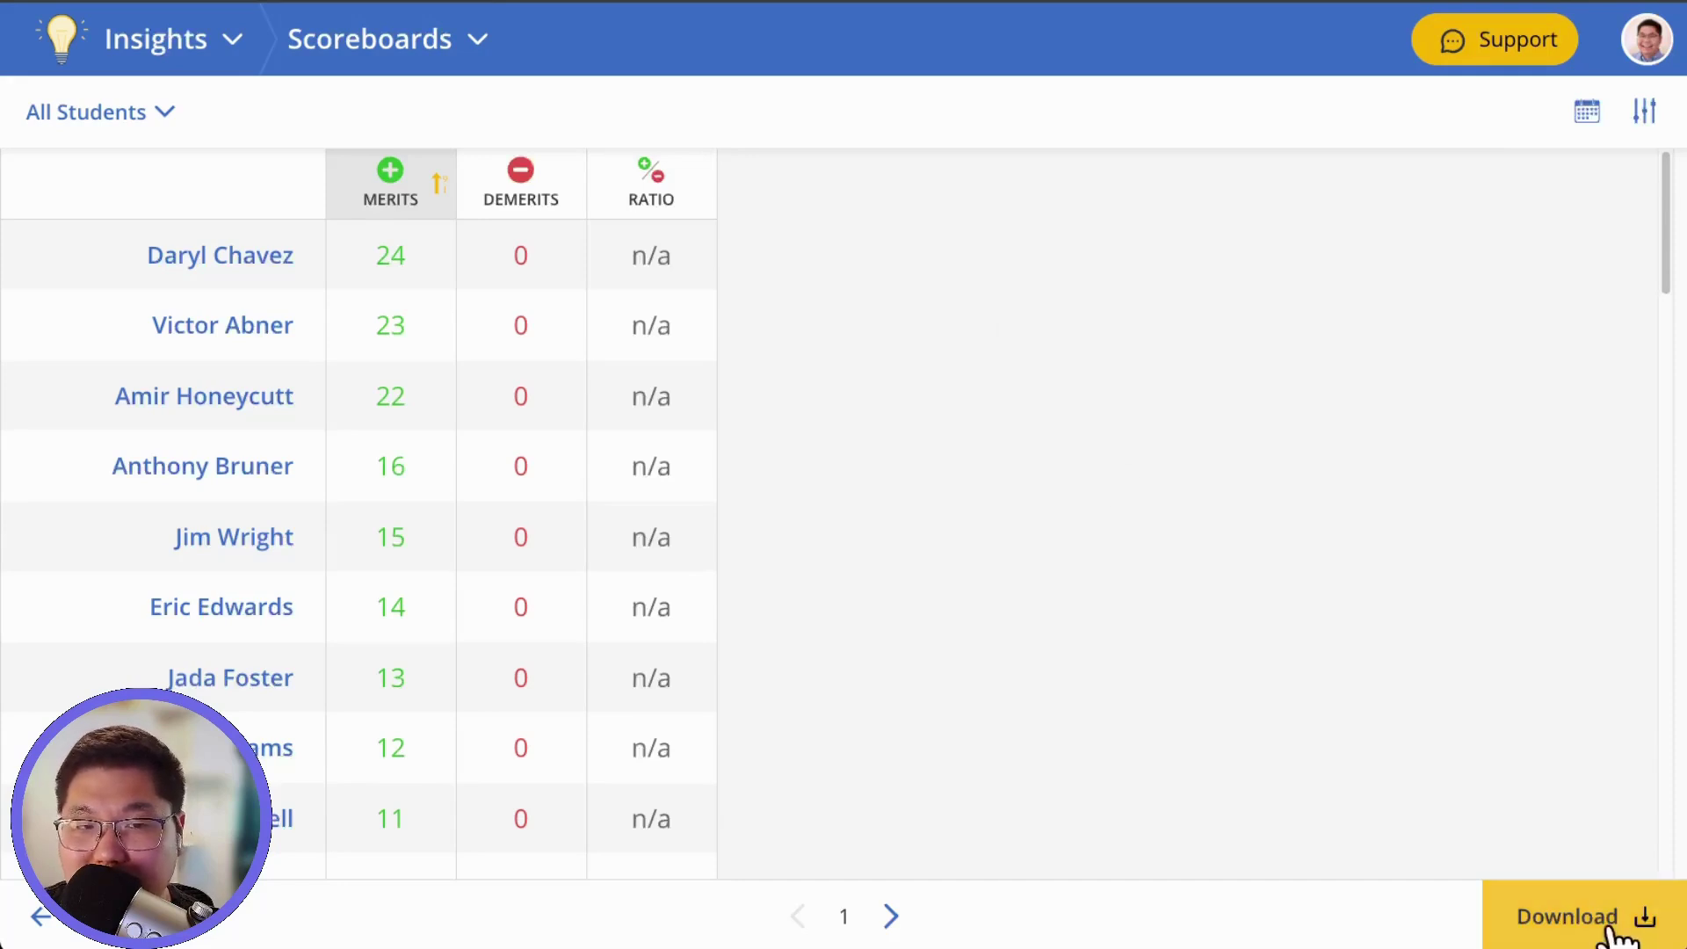
# Step: Add a Merits column logic condition of MORE than 7 and review the filtered list
pyautogui.click(393, 189)
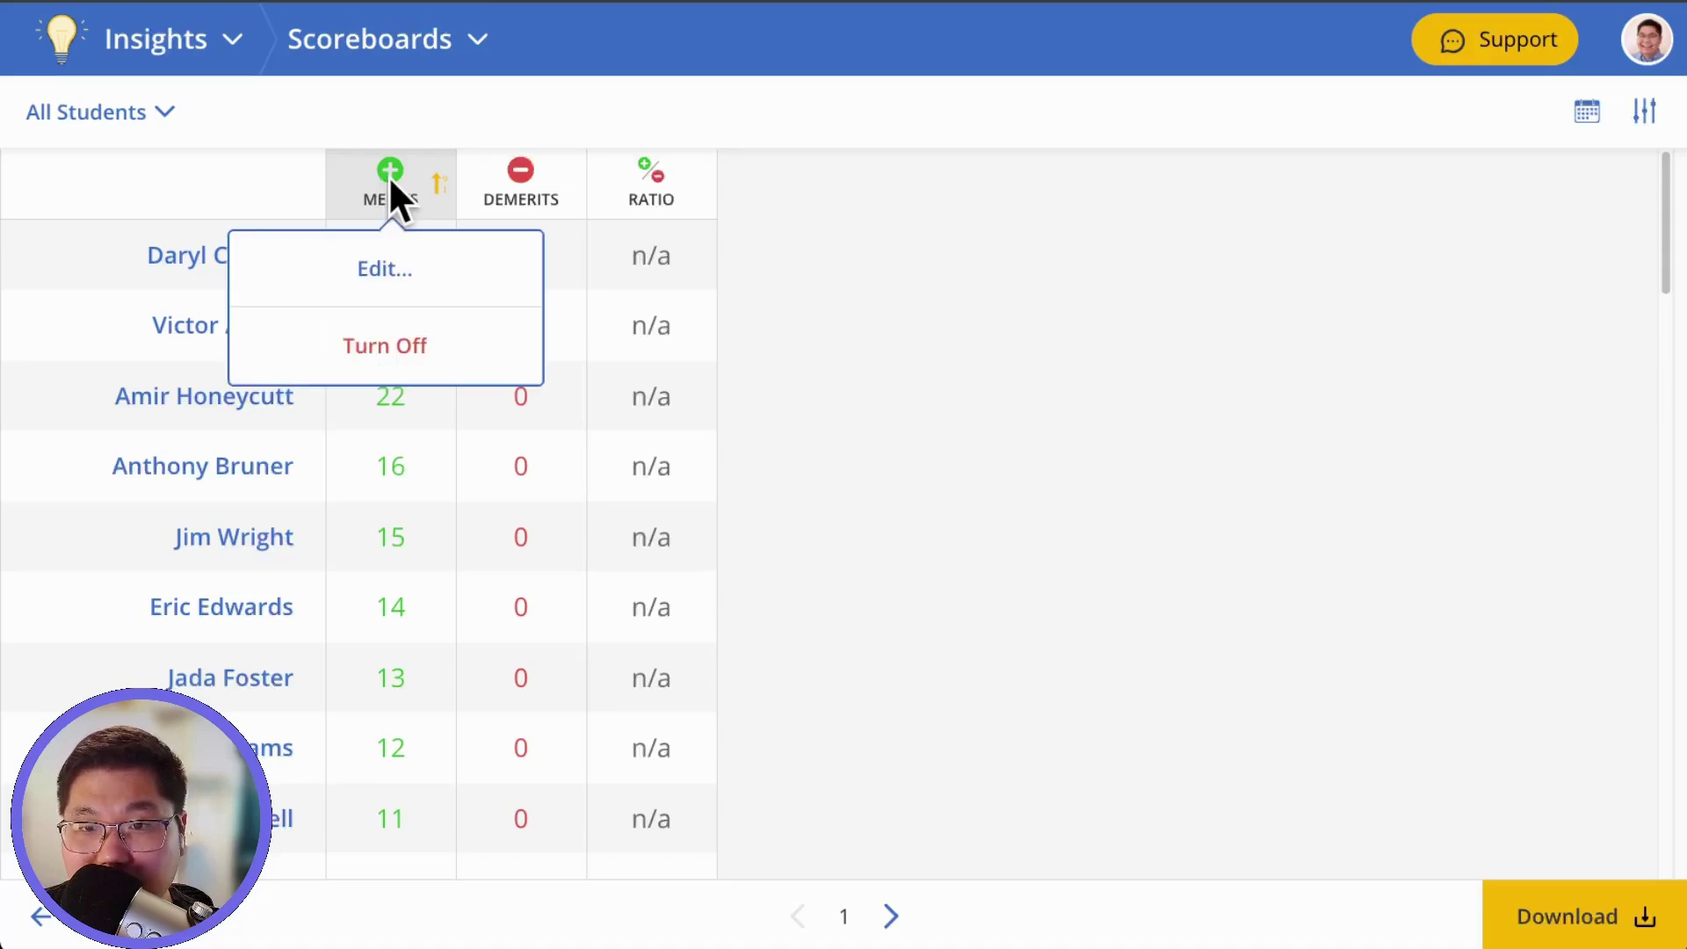
pyautogui.click(385, 268)
pyautogui.click(435, 422)
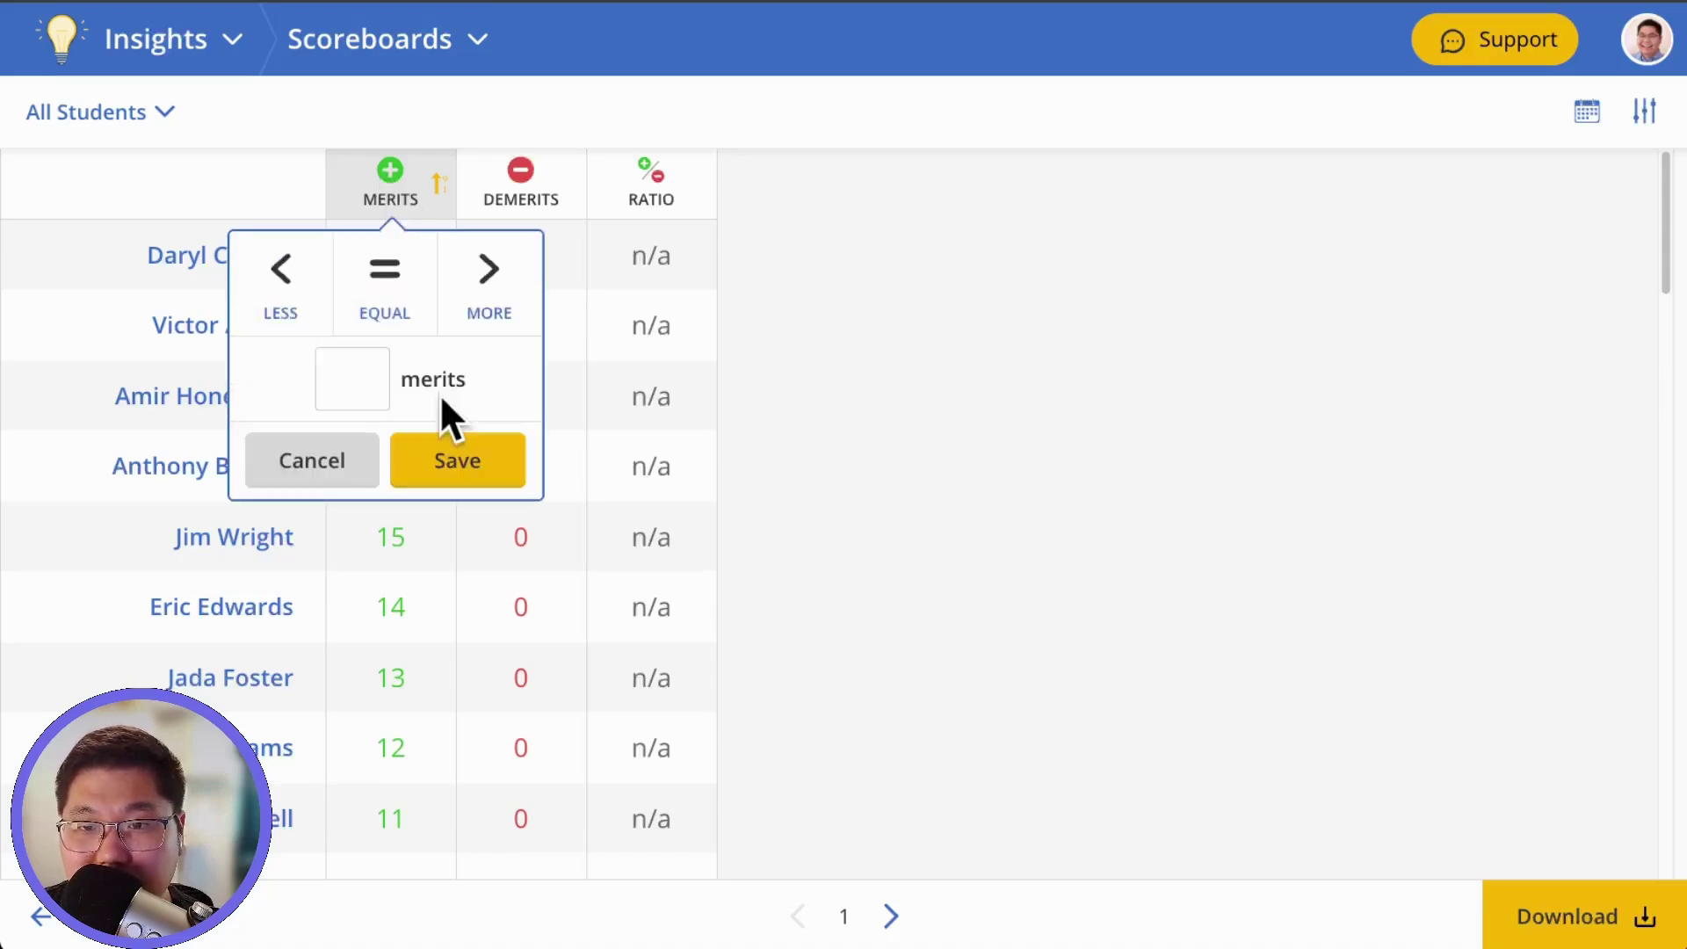
pyautogui.click(489, 294)
pyautogui.click(401, 365)
pyautogui.write('7')
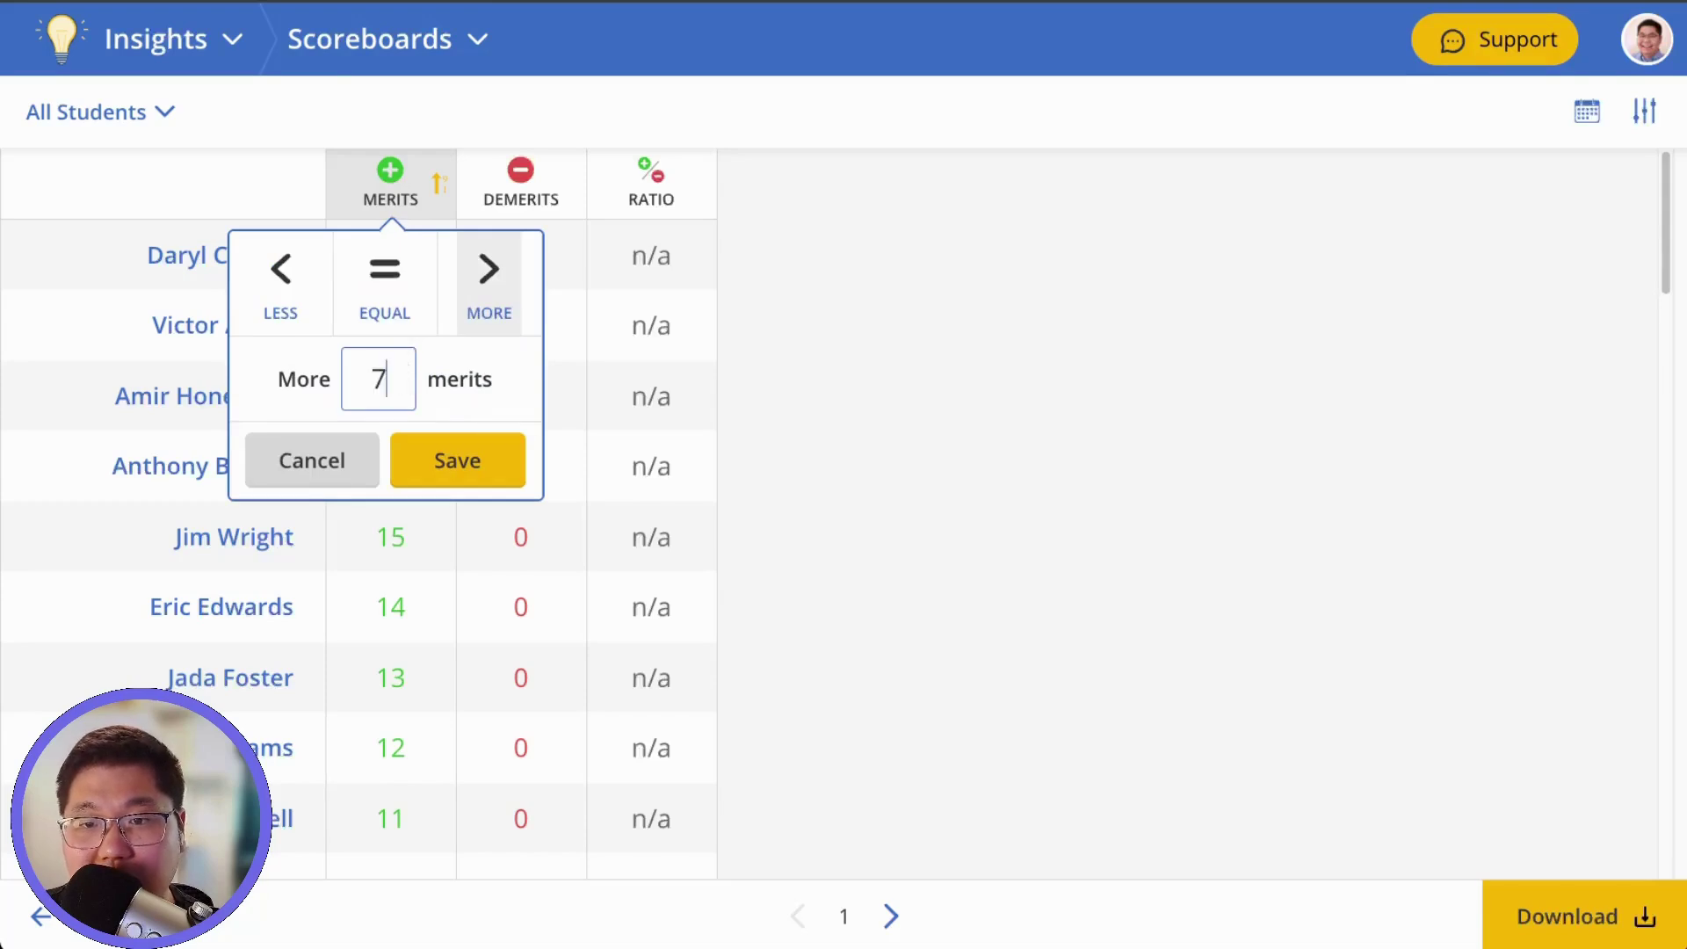
pyautogui.click(466, 460)
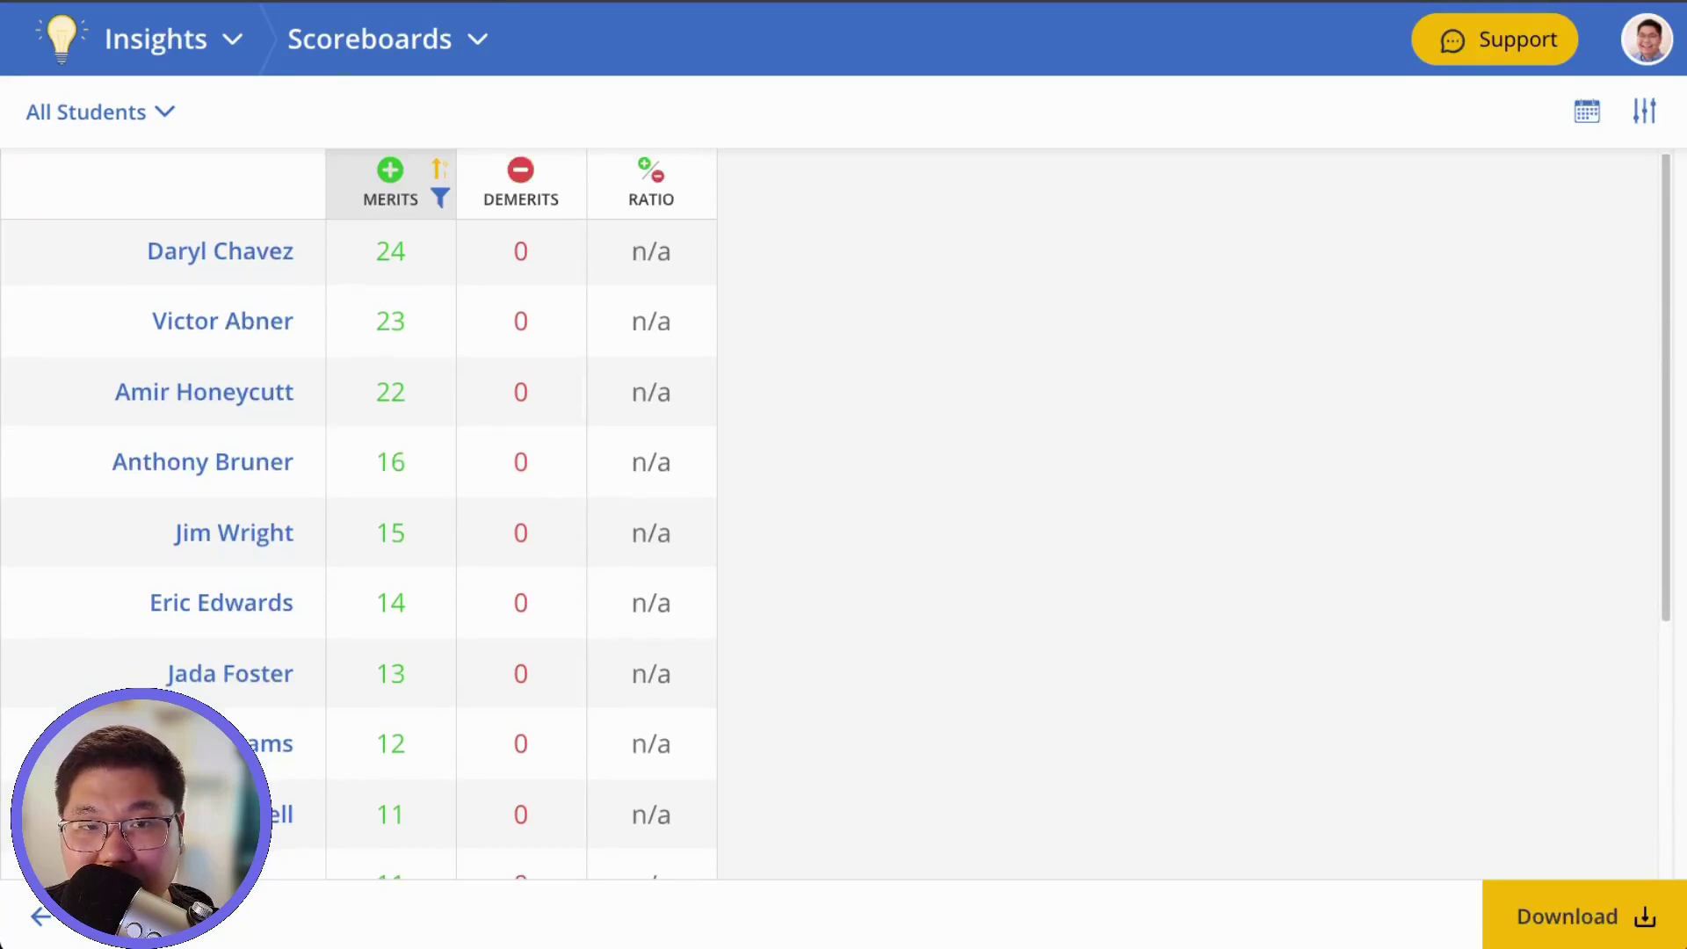
pyautogui.scroll(-5, 387, 352)
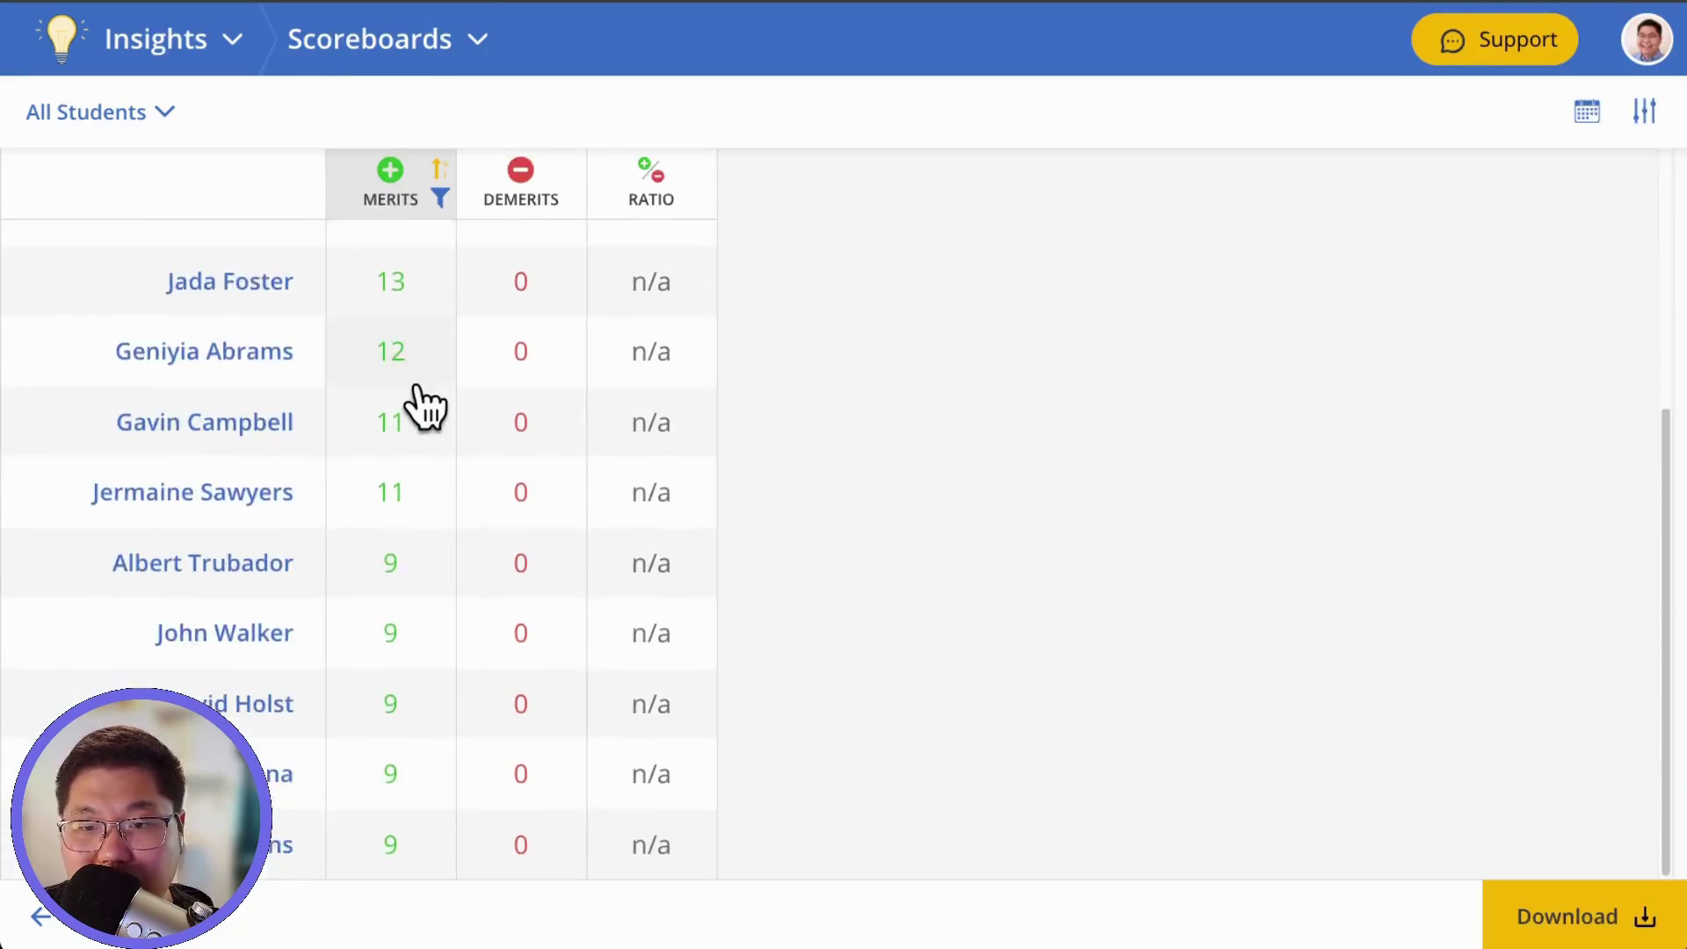
pyautogui.scroll(5, 441, 855)
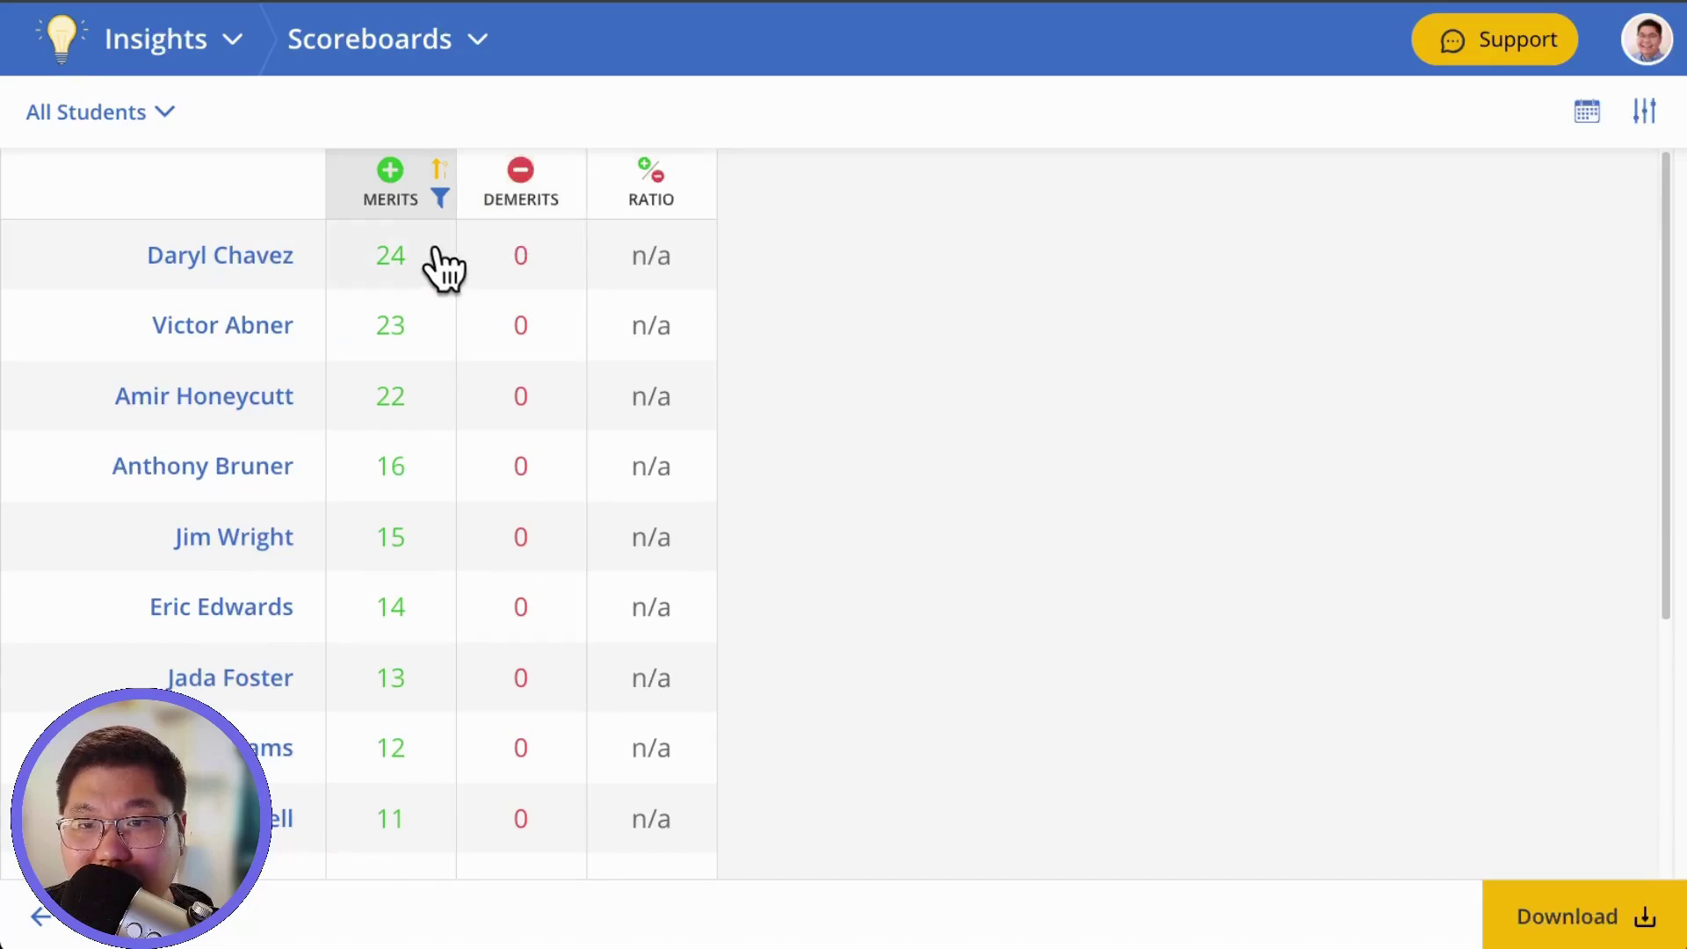
# Step: Open the student's merit timeline and set the Type filter to Merits and Demerits
pyautogui.click(405, 262)
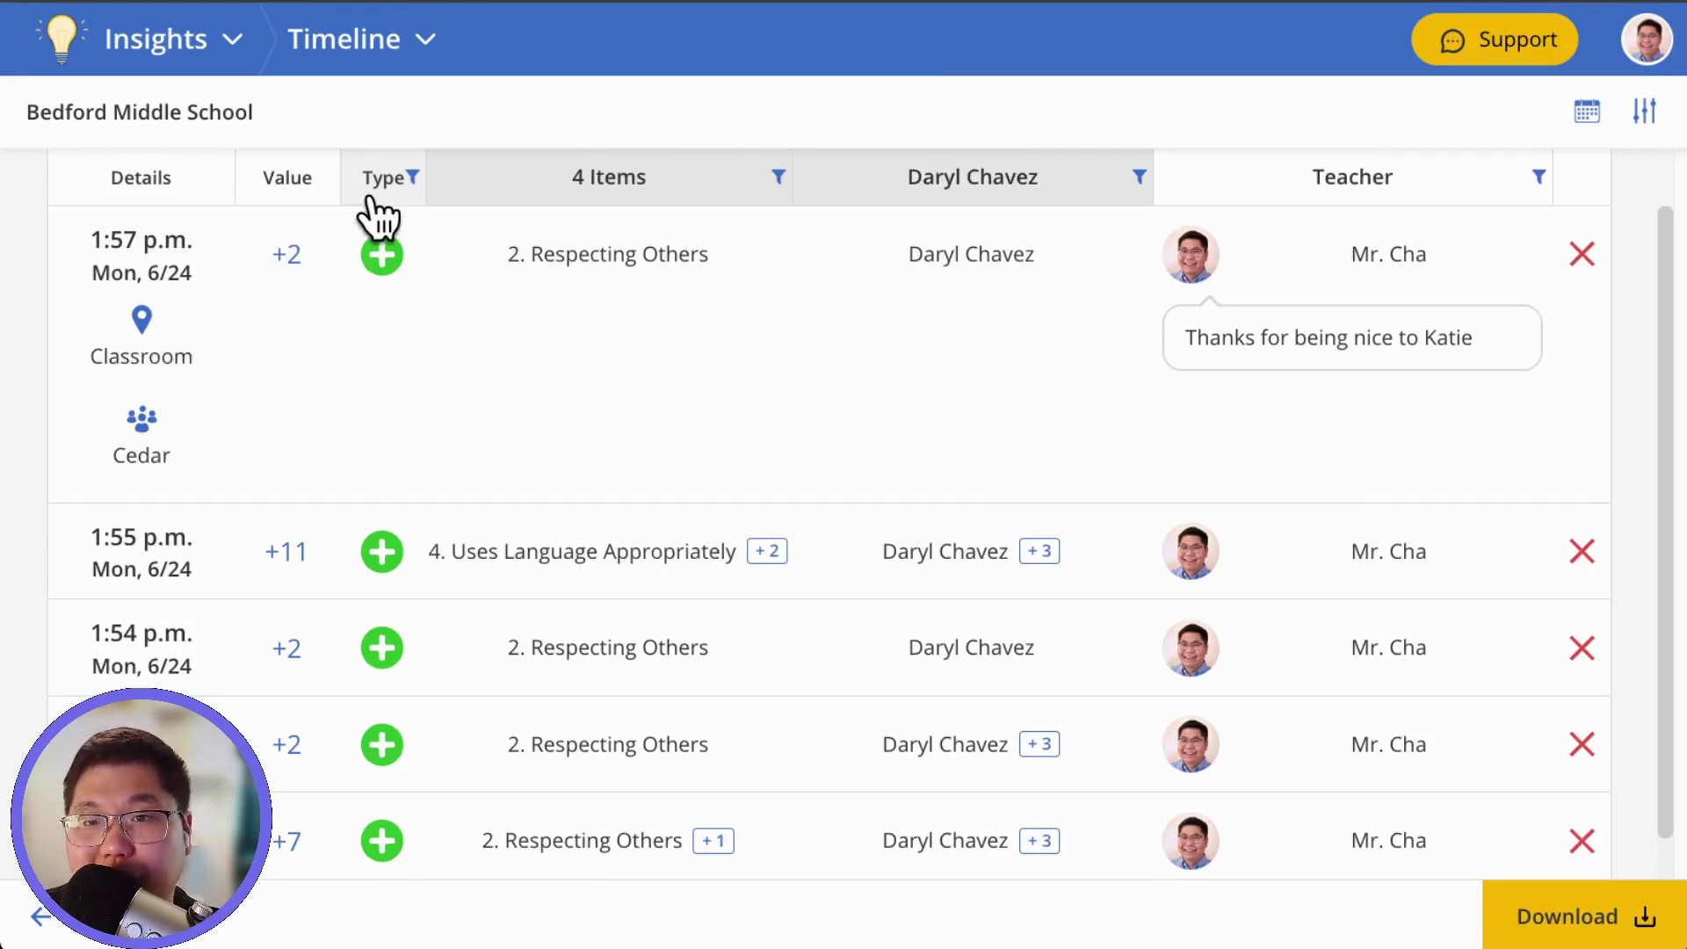
pyautogui.click(387, 179)
pyautogui.click(360, 323)
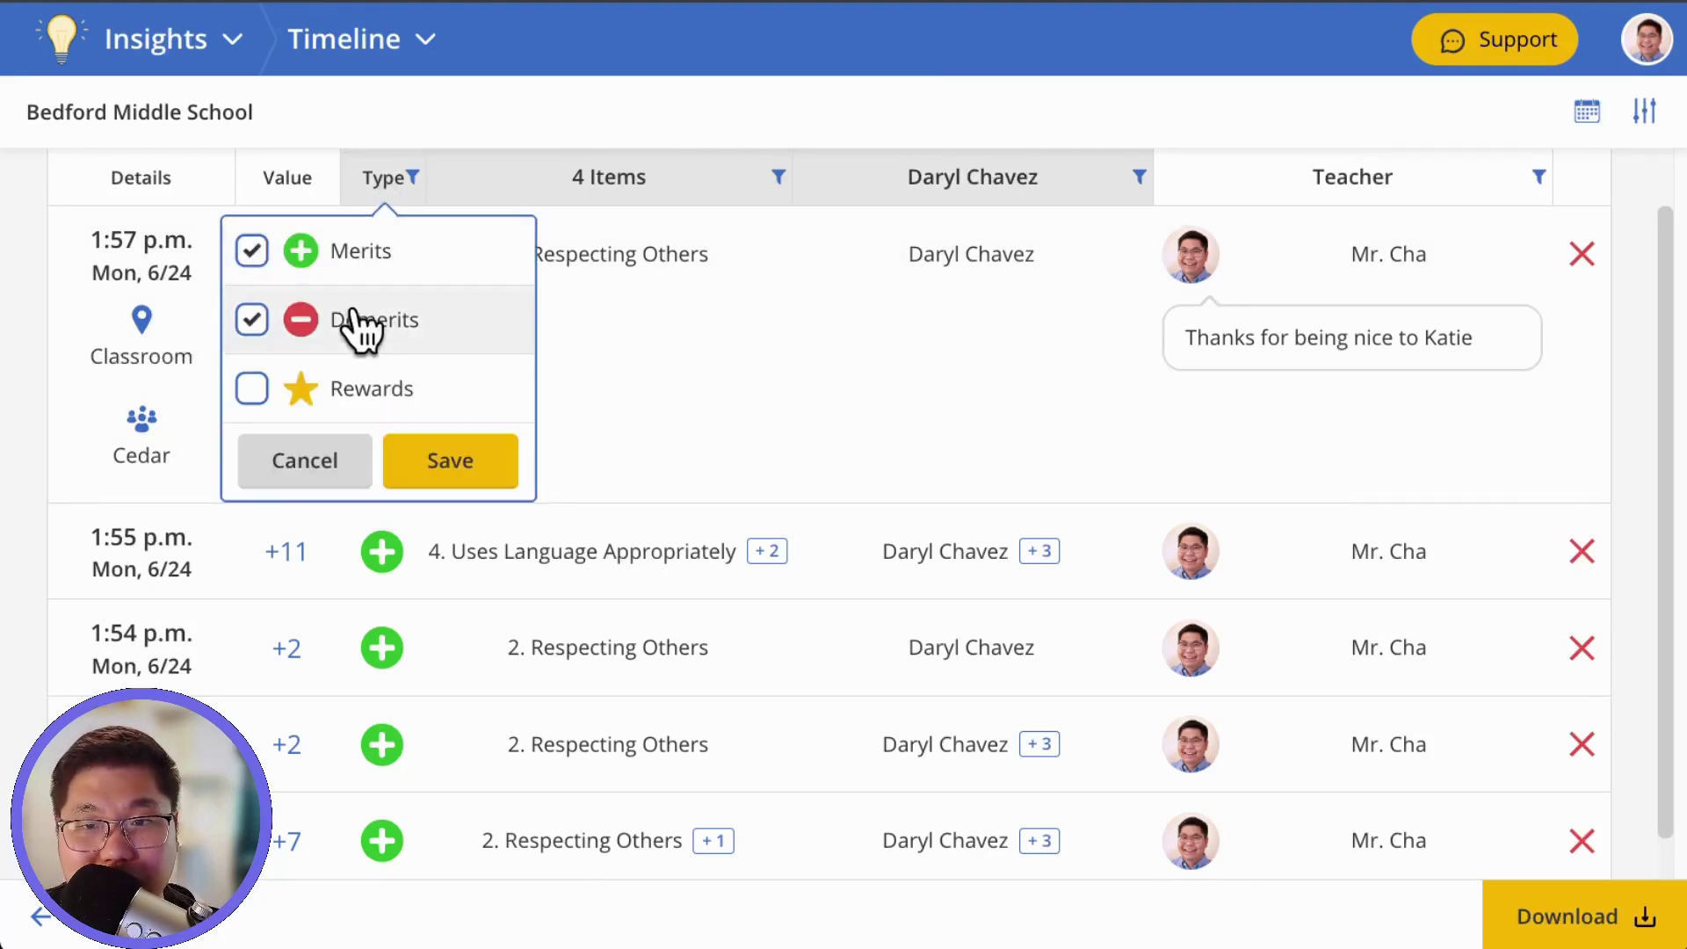
pyautogui.click(351, 252)
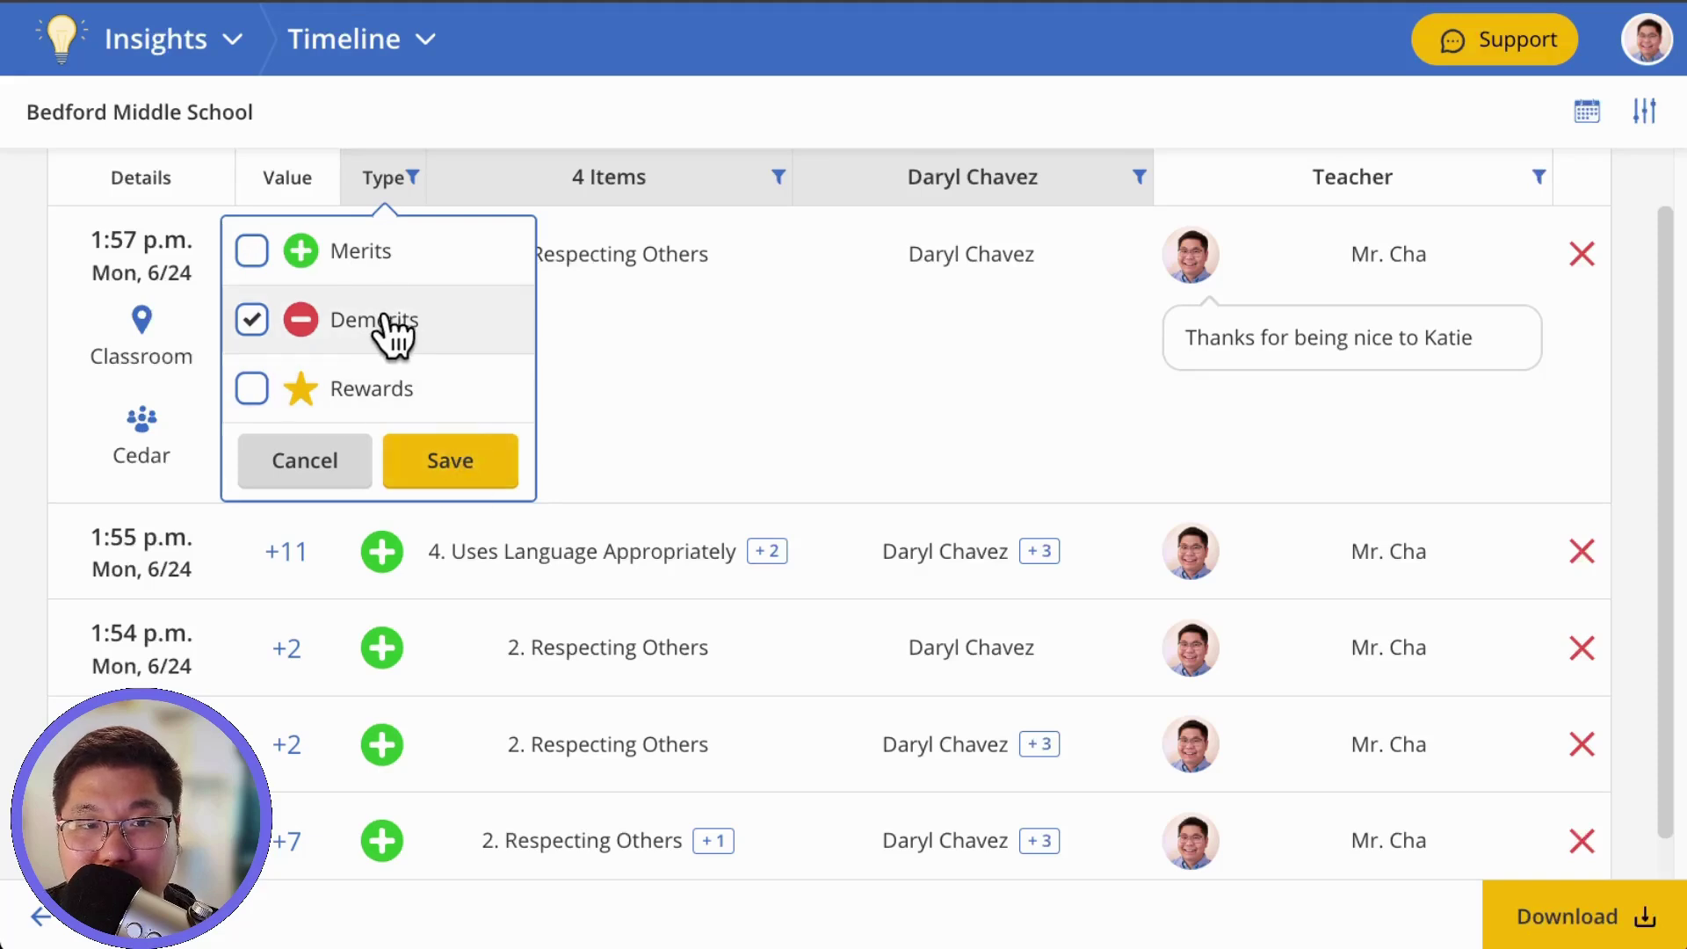
pyautogui.click(362, 255)
pyautogui.click(439, 465)
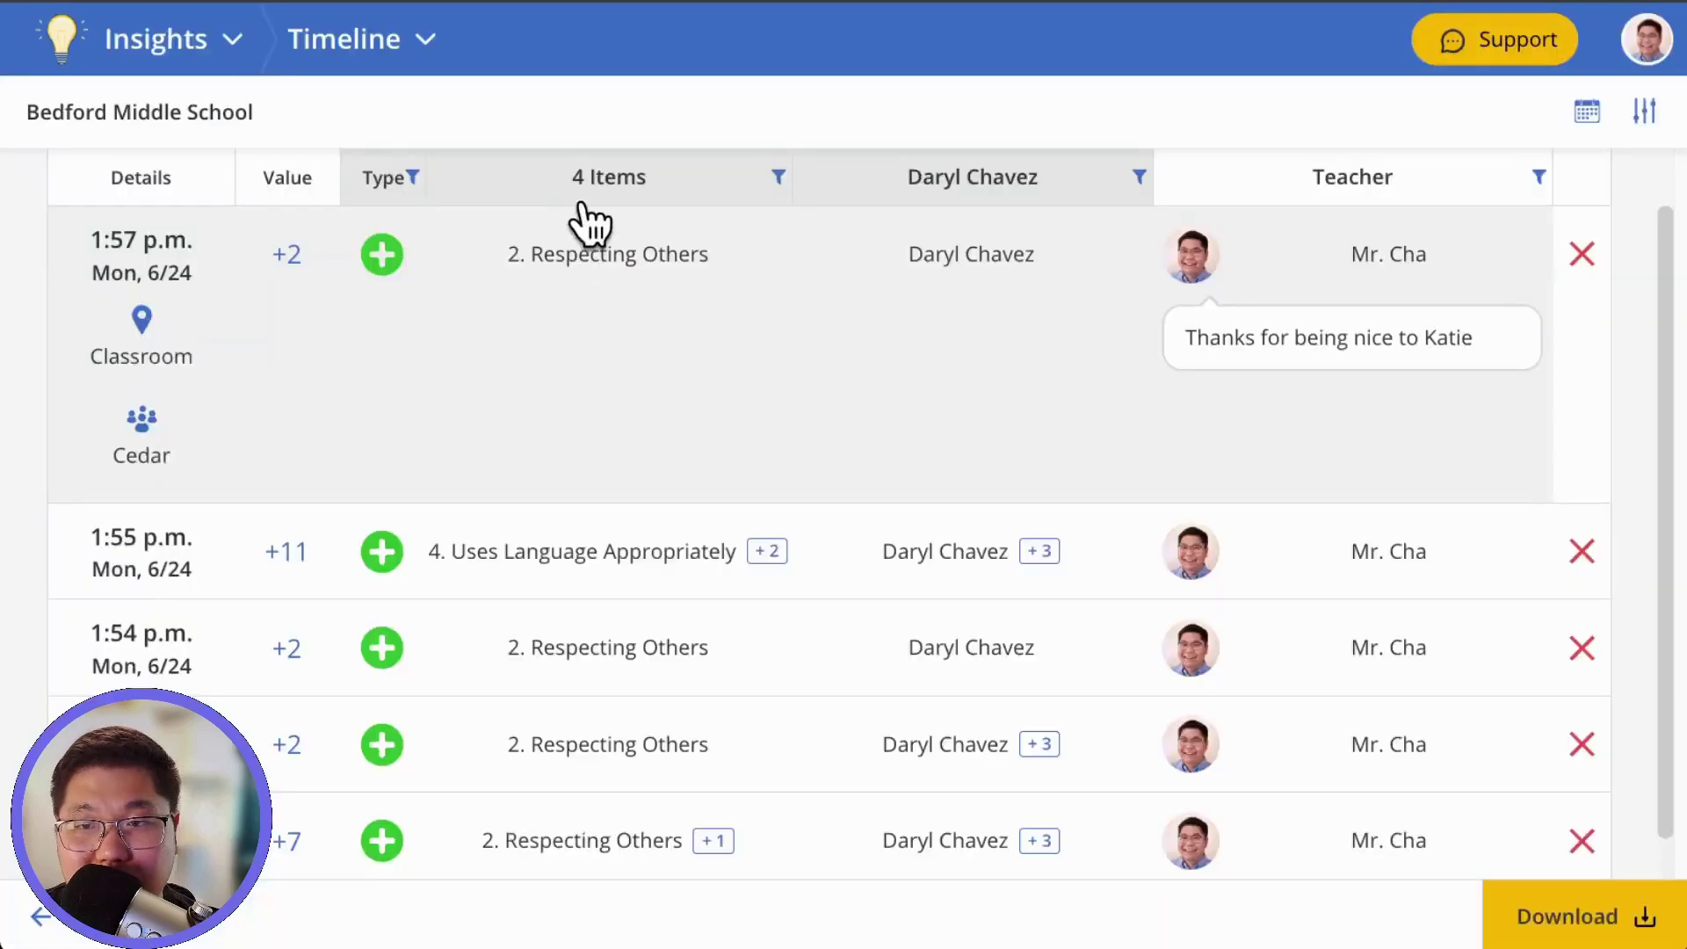
# Step: Look through the Items filter and close it without changes
pyautogui.click(601, 181)
pyautogui.scroll(-1, 765, 483)
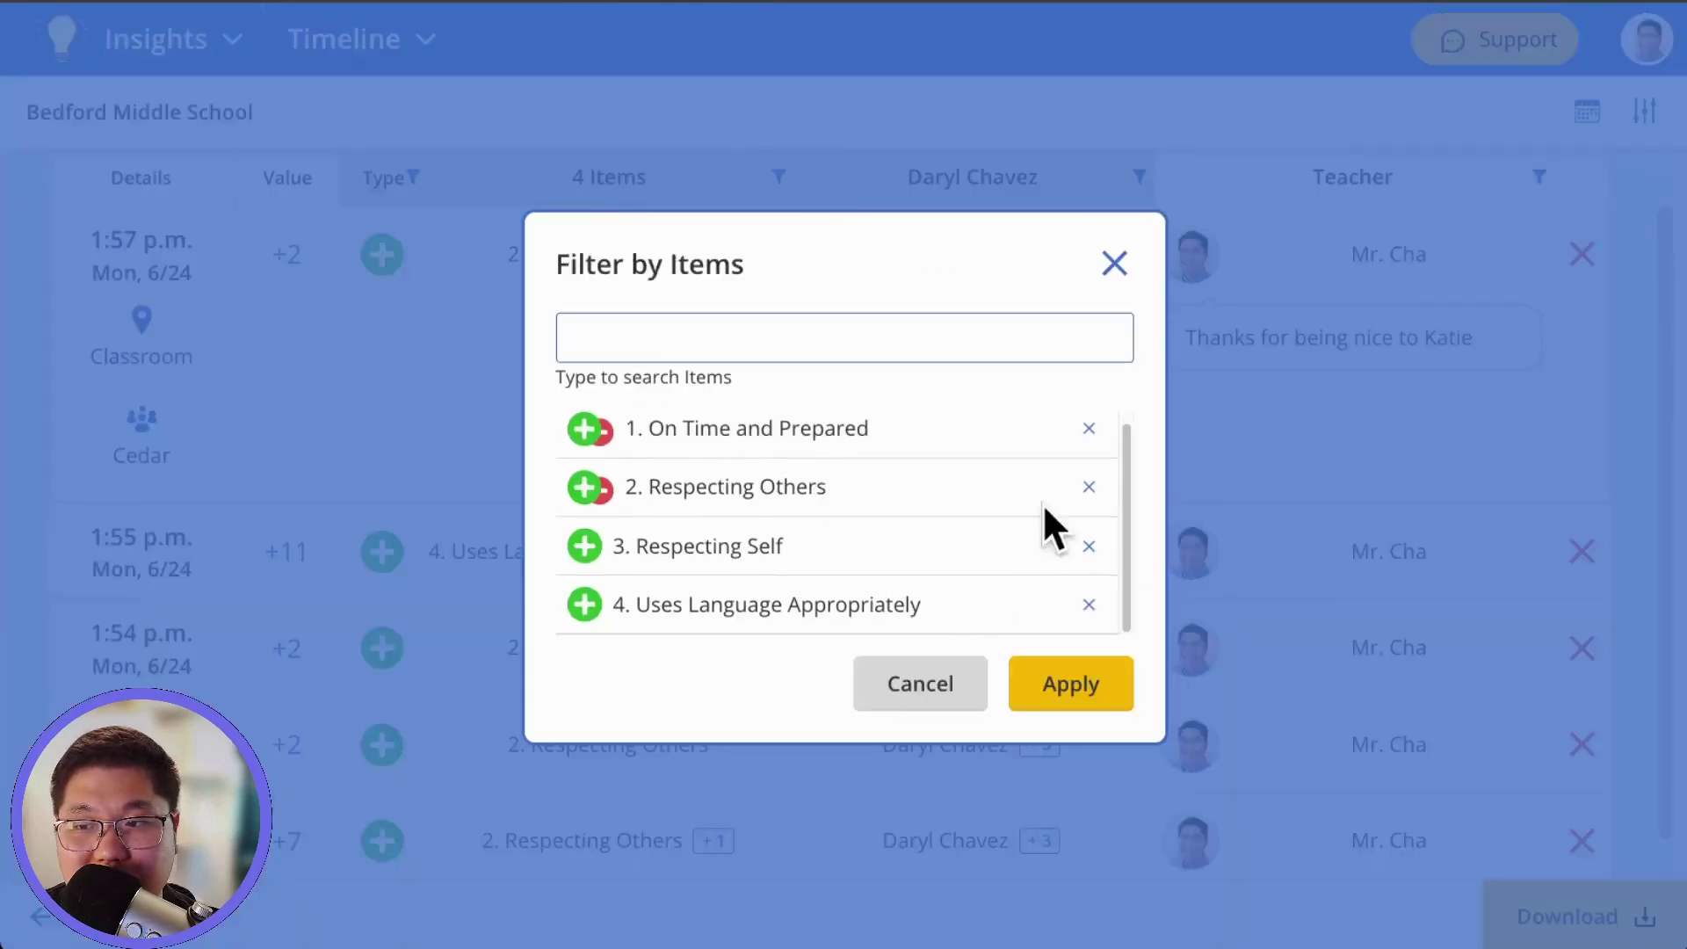
pyautogui.click(1114, 264)
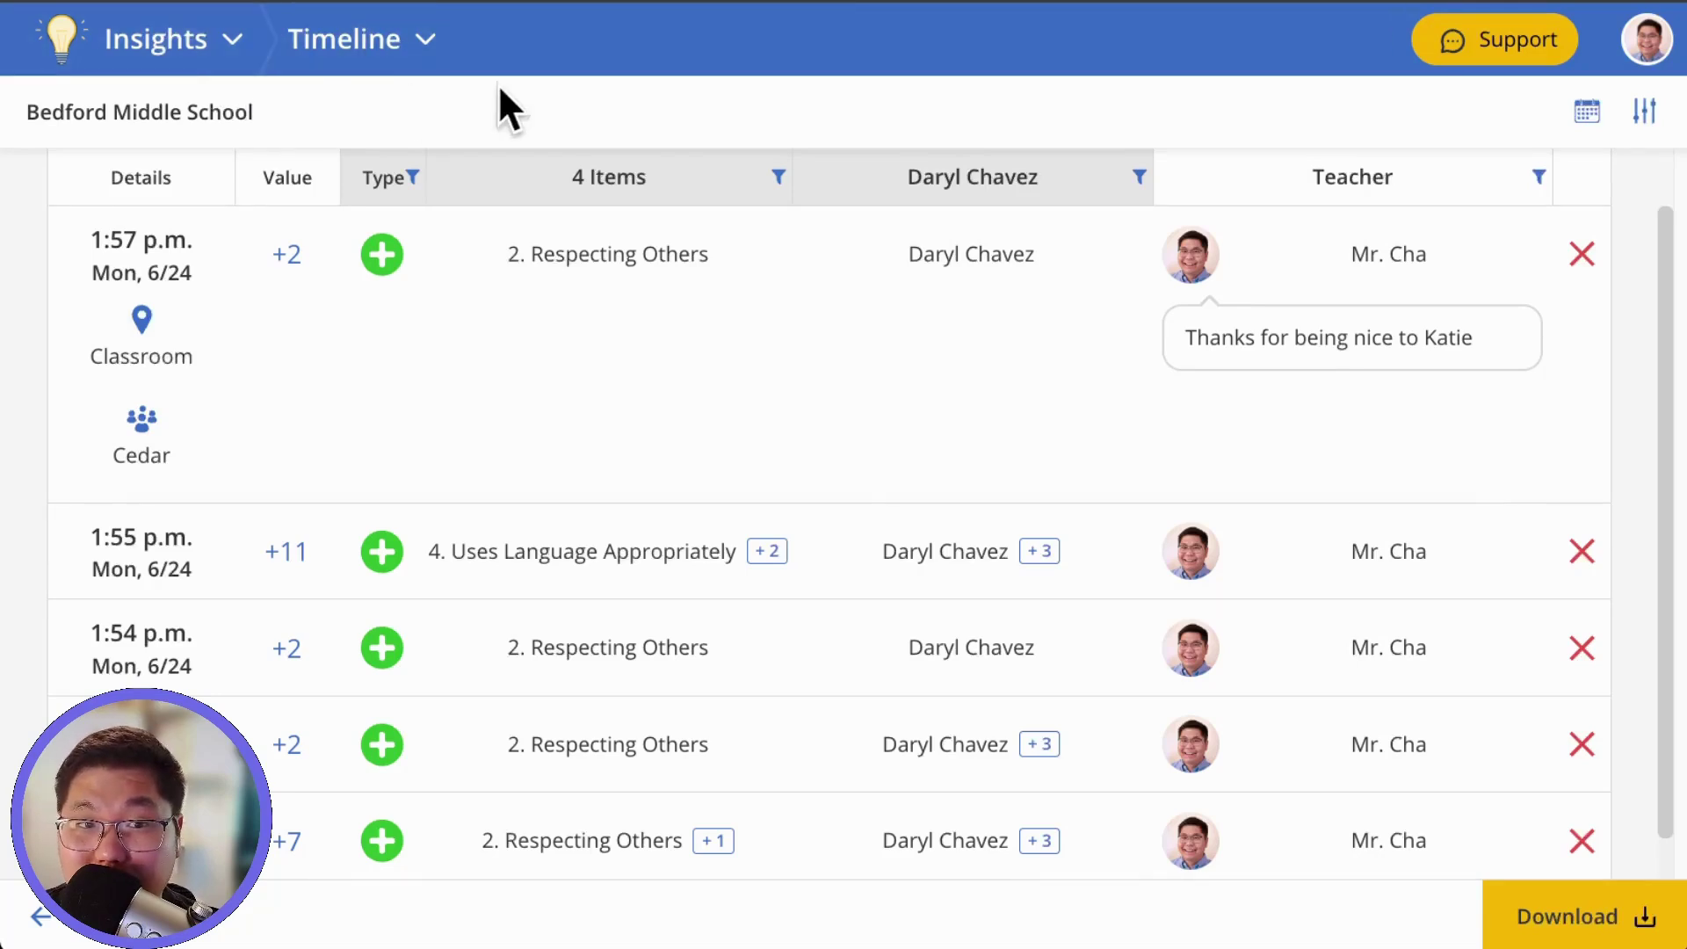
# Step: Go from Timeline to Dashboards, open the Teacher card, and browse its totals and top lists
pyautogui.click(413, 51)
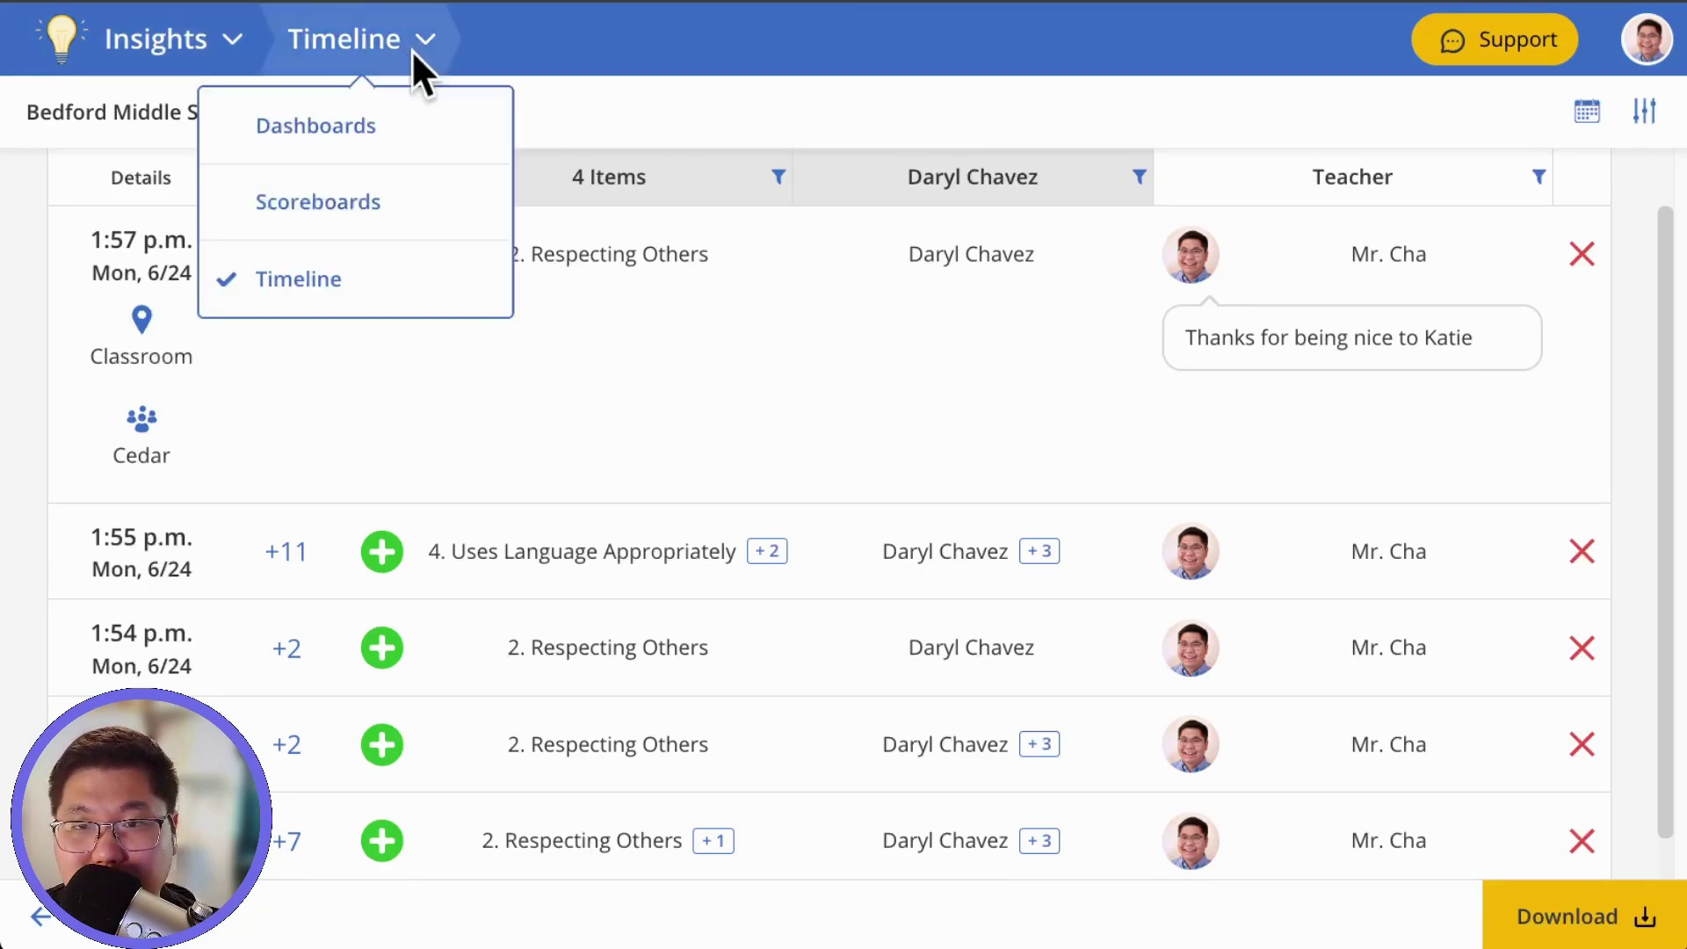
pyautogui.click(394, 137)
pyautogui.click(729, 815)
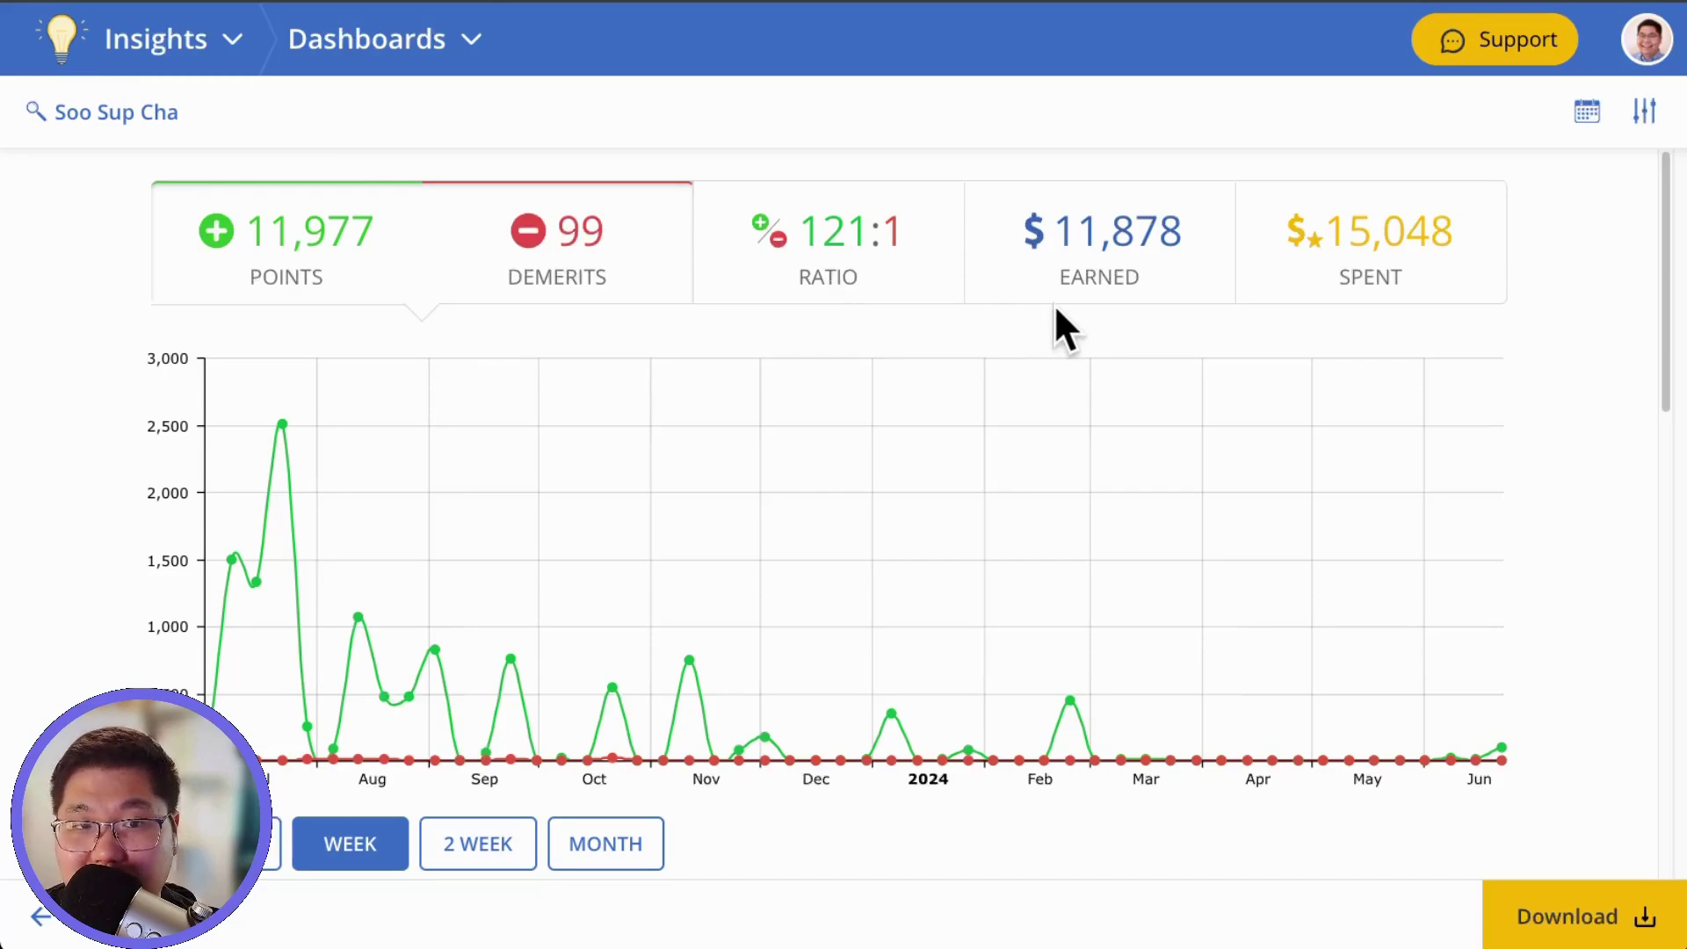
pyautogui.scroll(-5, 1057, 306)
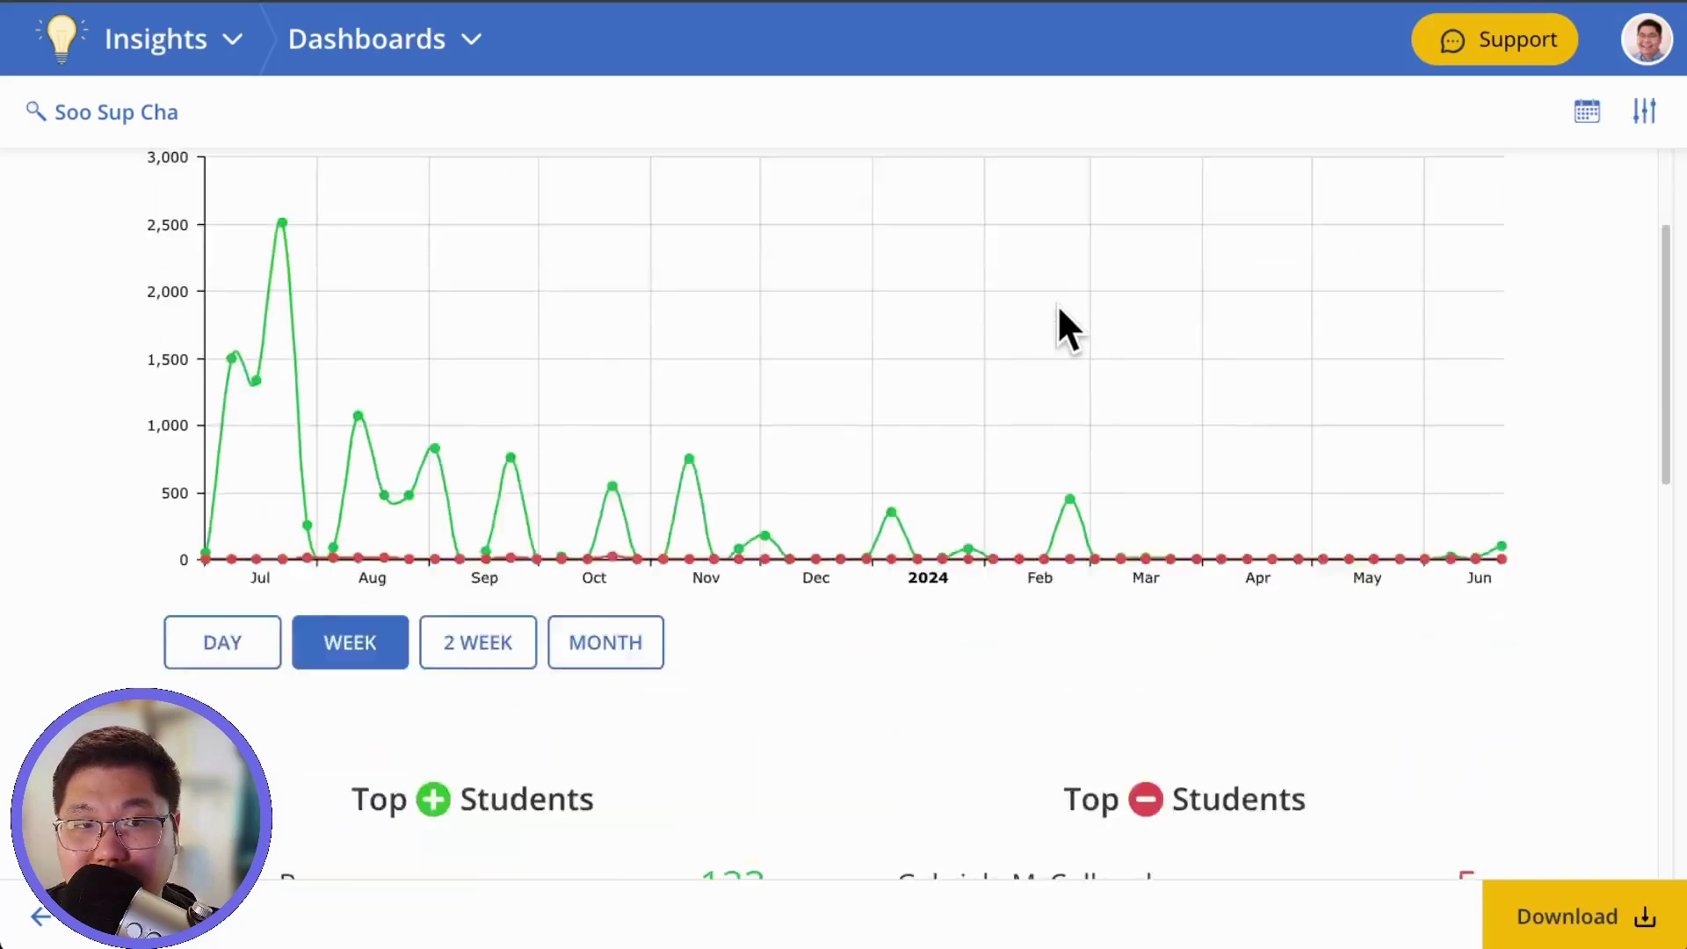
pyautogui.scroll(-5, 624, 351)
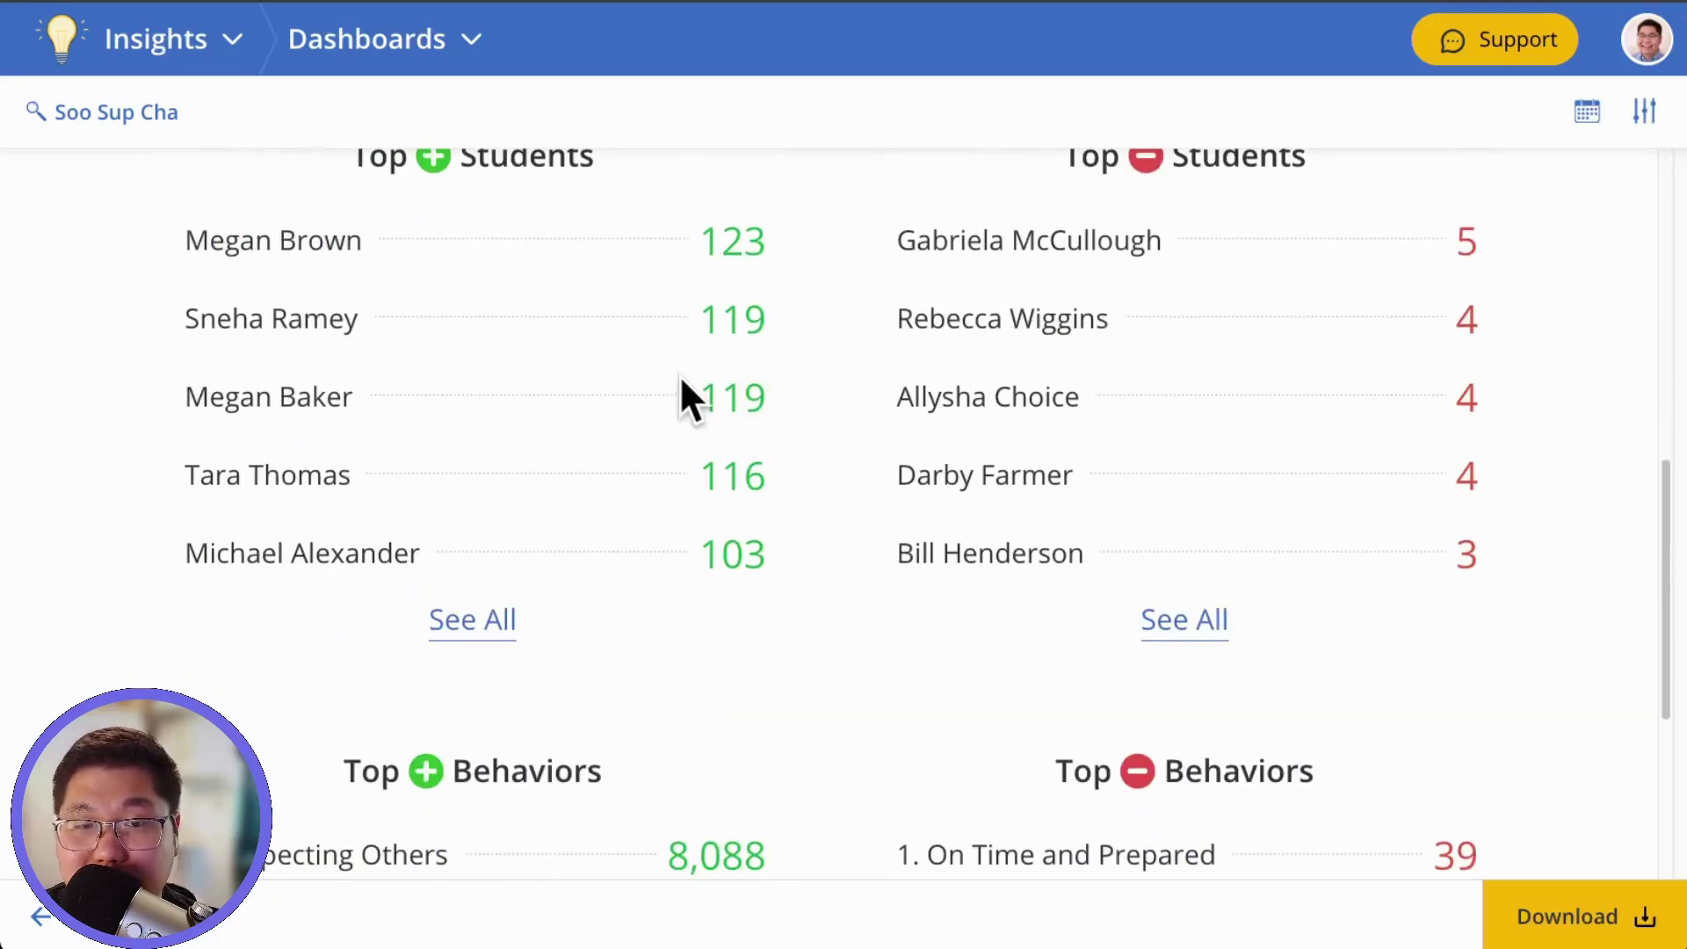
pyautogui.scroll(-5, 682, 379)
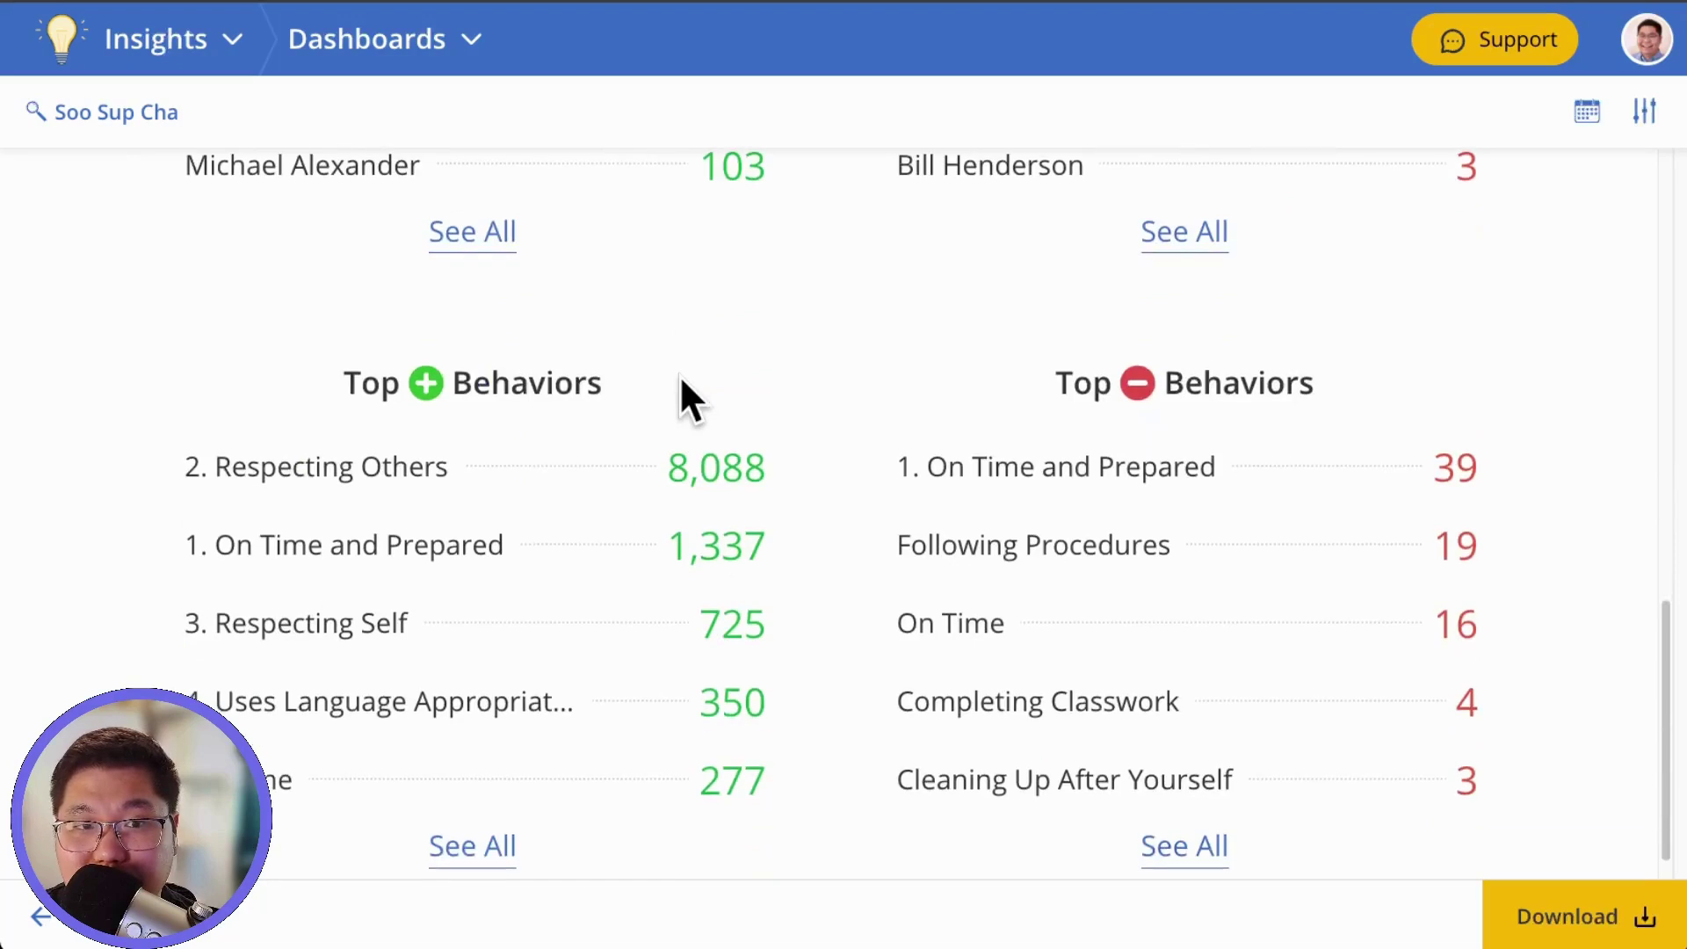
pyautogui.scroll(-1, 615, 562)
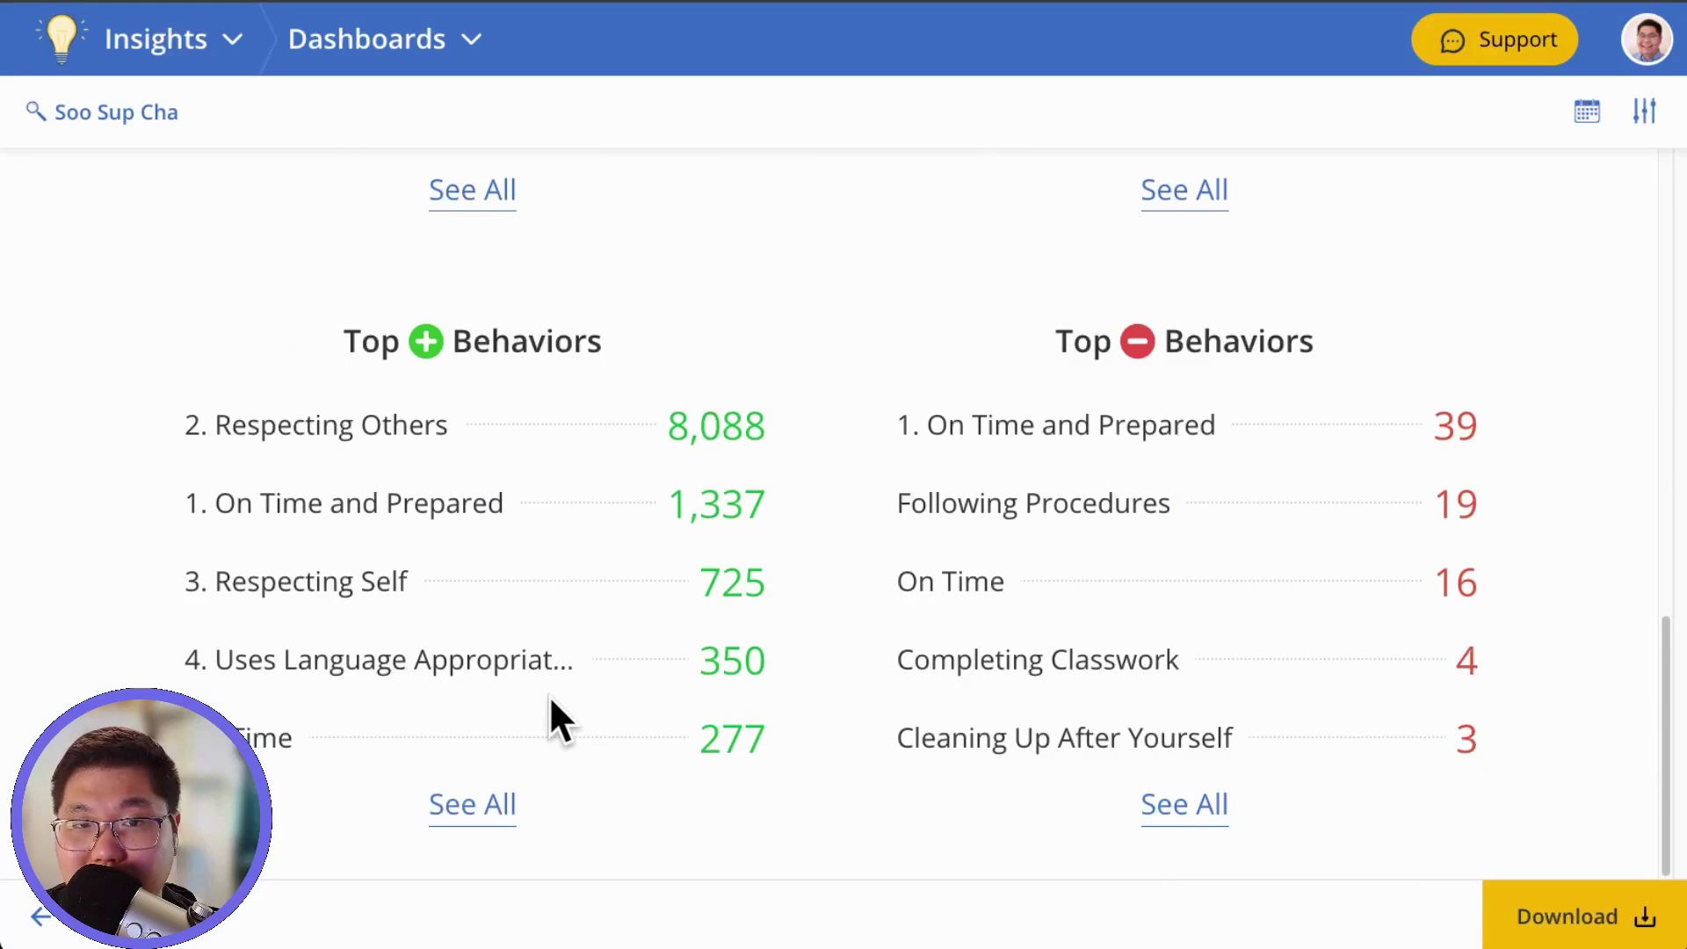
# Step: Go to House Points from the app menu, view its Points Dashboard, then close the section
pyautogui.click(188, 46)
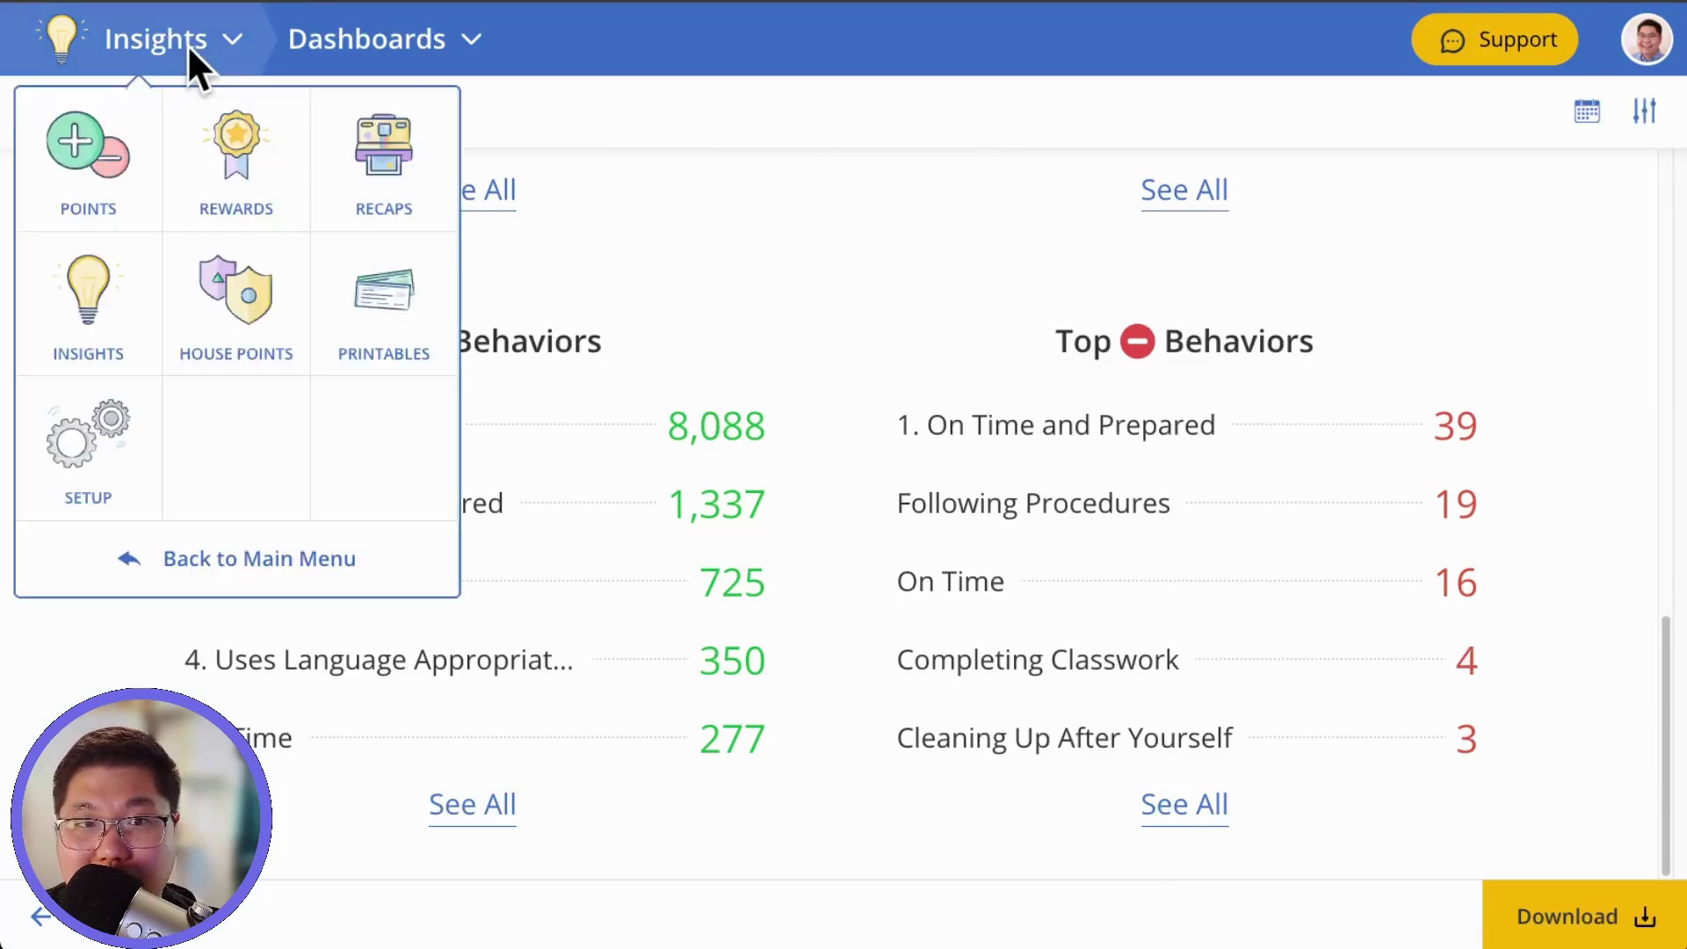
pyautogui.click(236, 329)
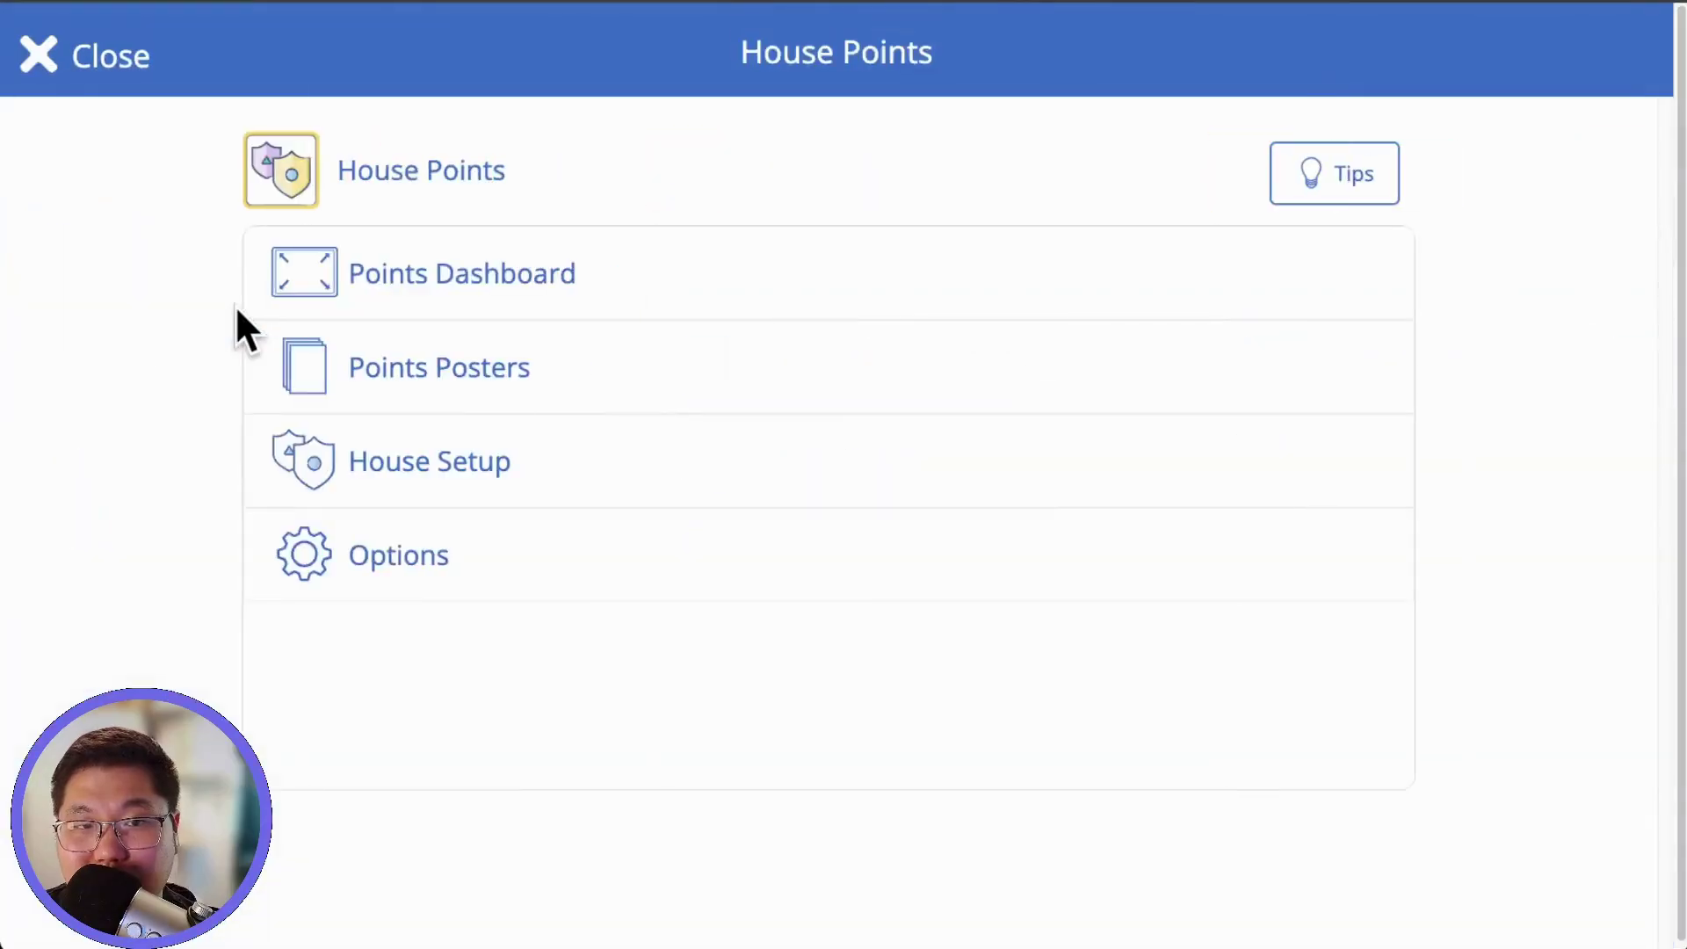
pyautogui.click(619, 252)
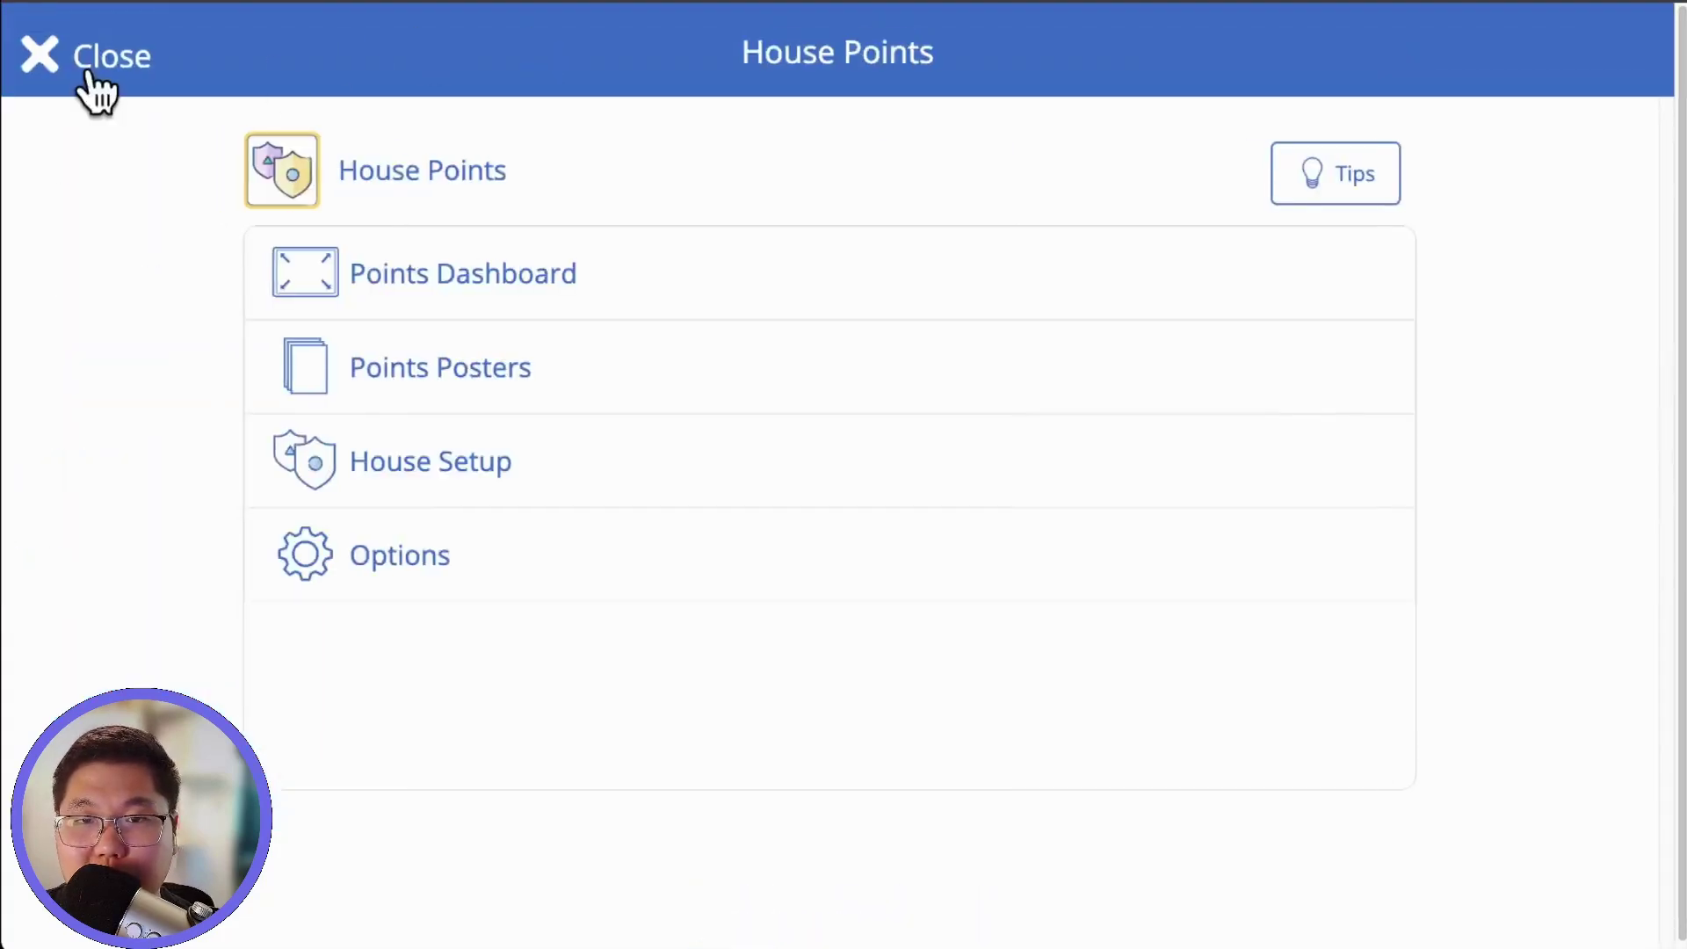
pyautogui.click(87, 62)
pyautogui.click(723, 674)
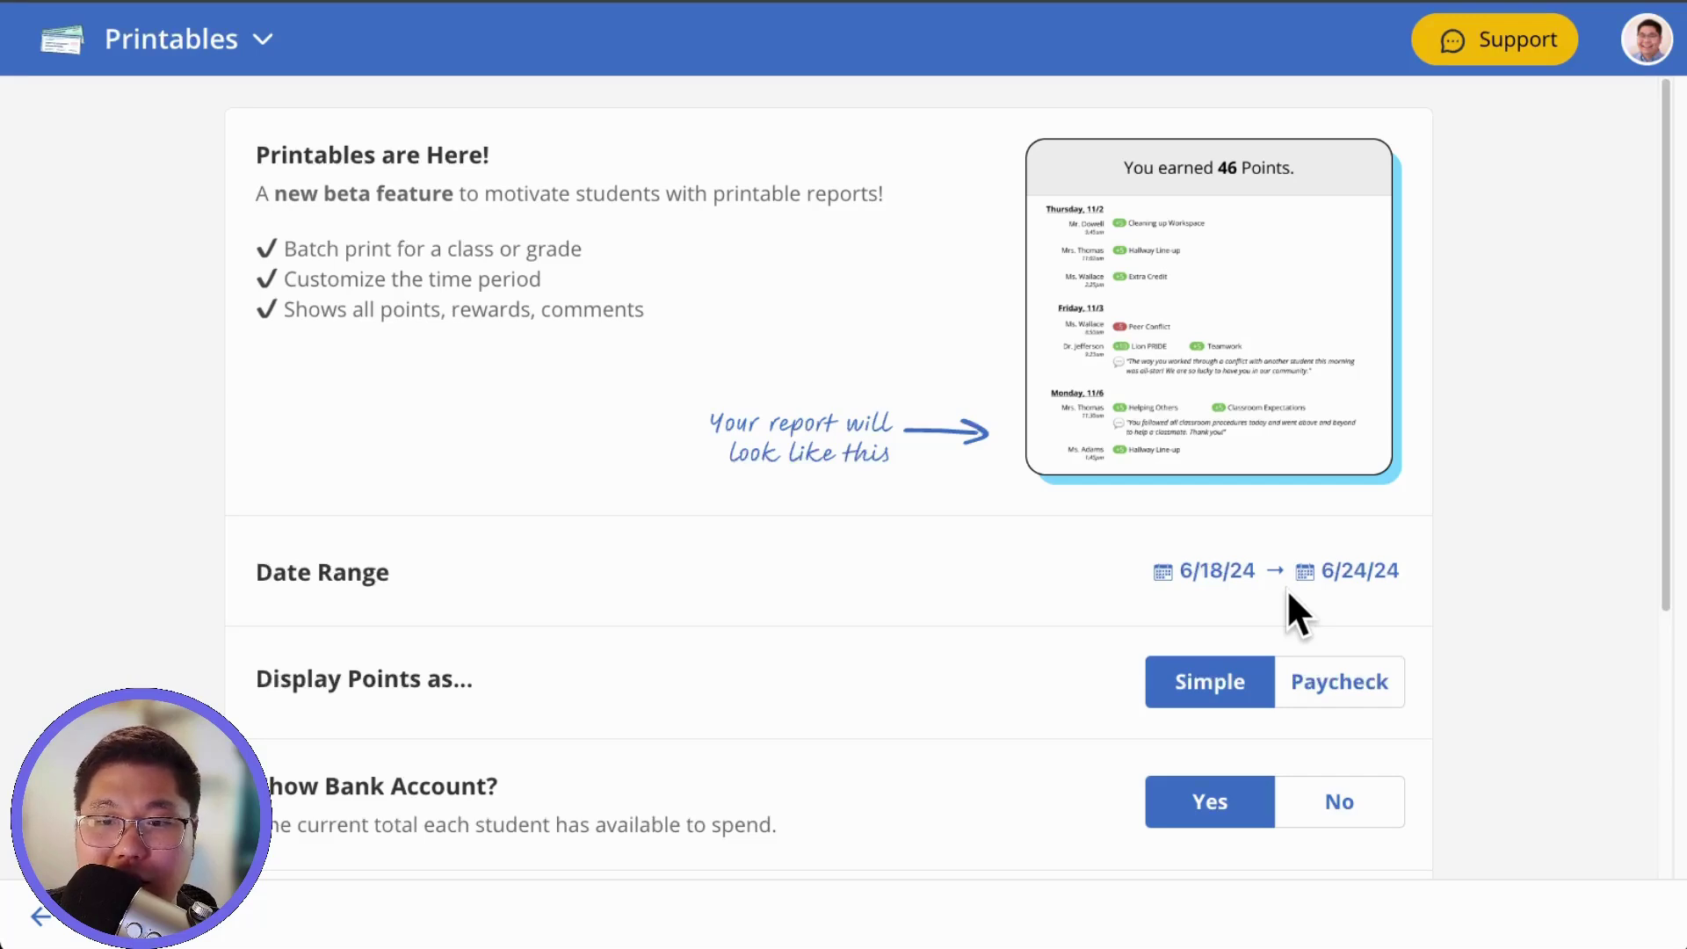
pyautogui.scroll(-3, 1286, 588)
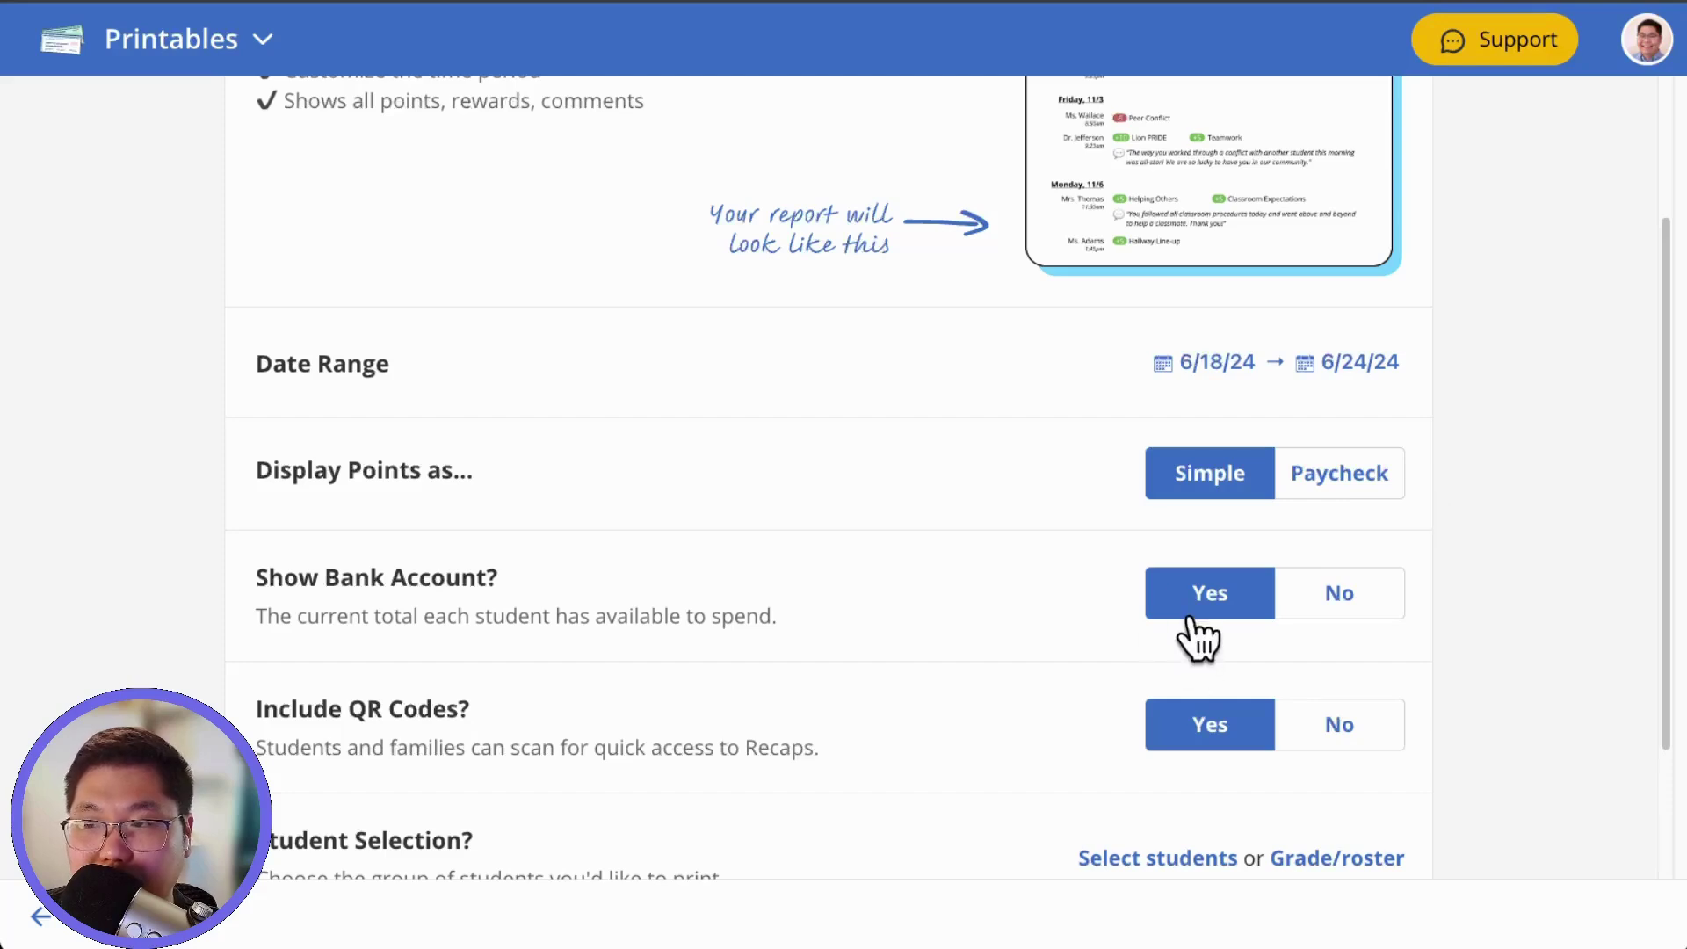
pyautogui.scroll(-2, 1348, 633)
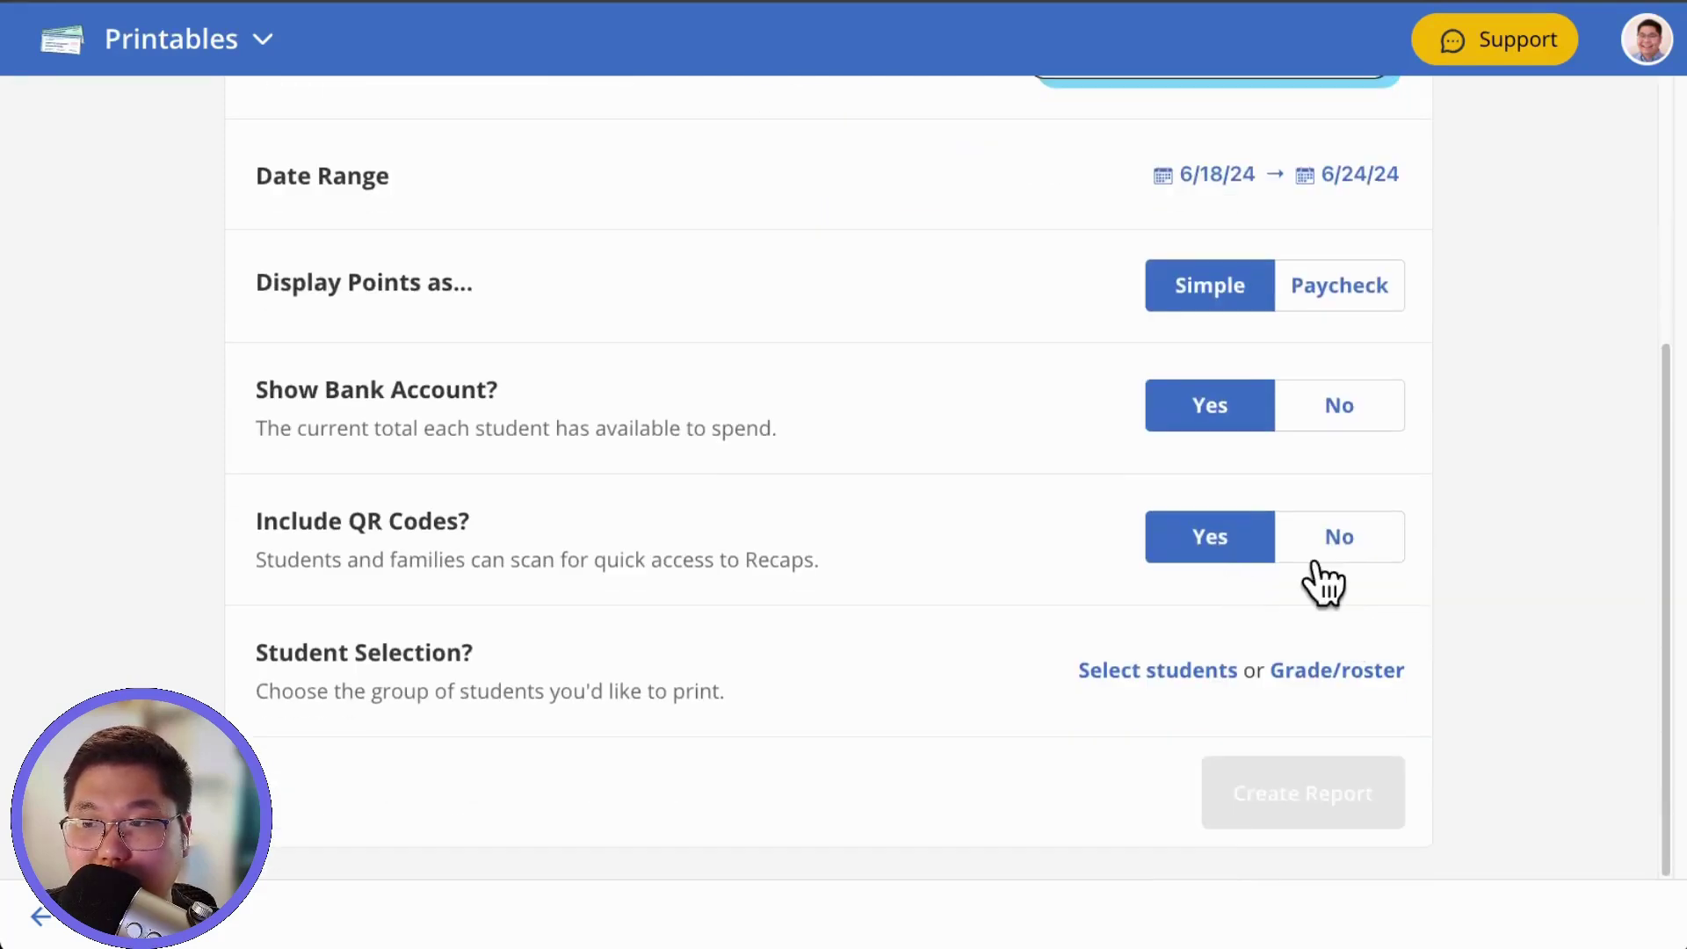
pyautogui.click(1180, 677)
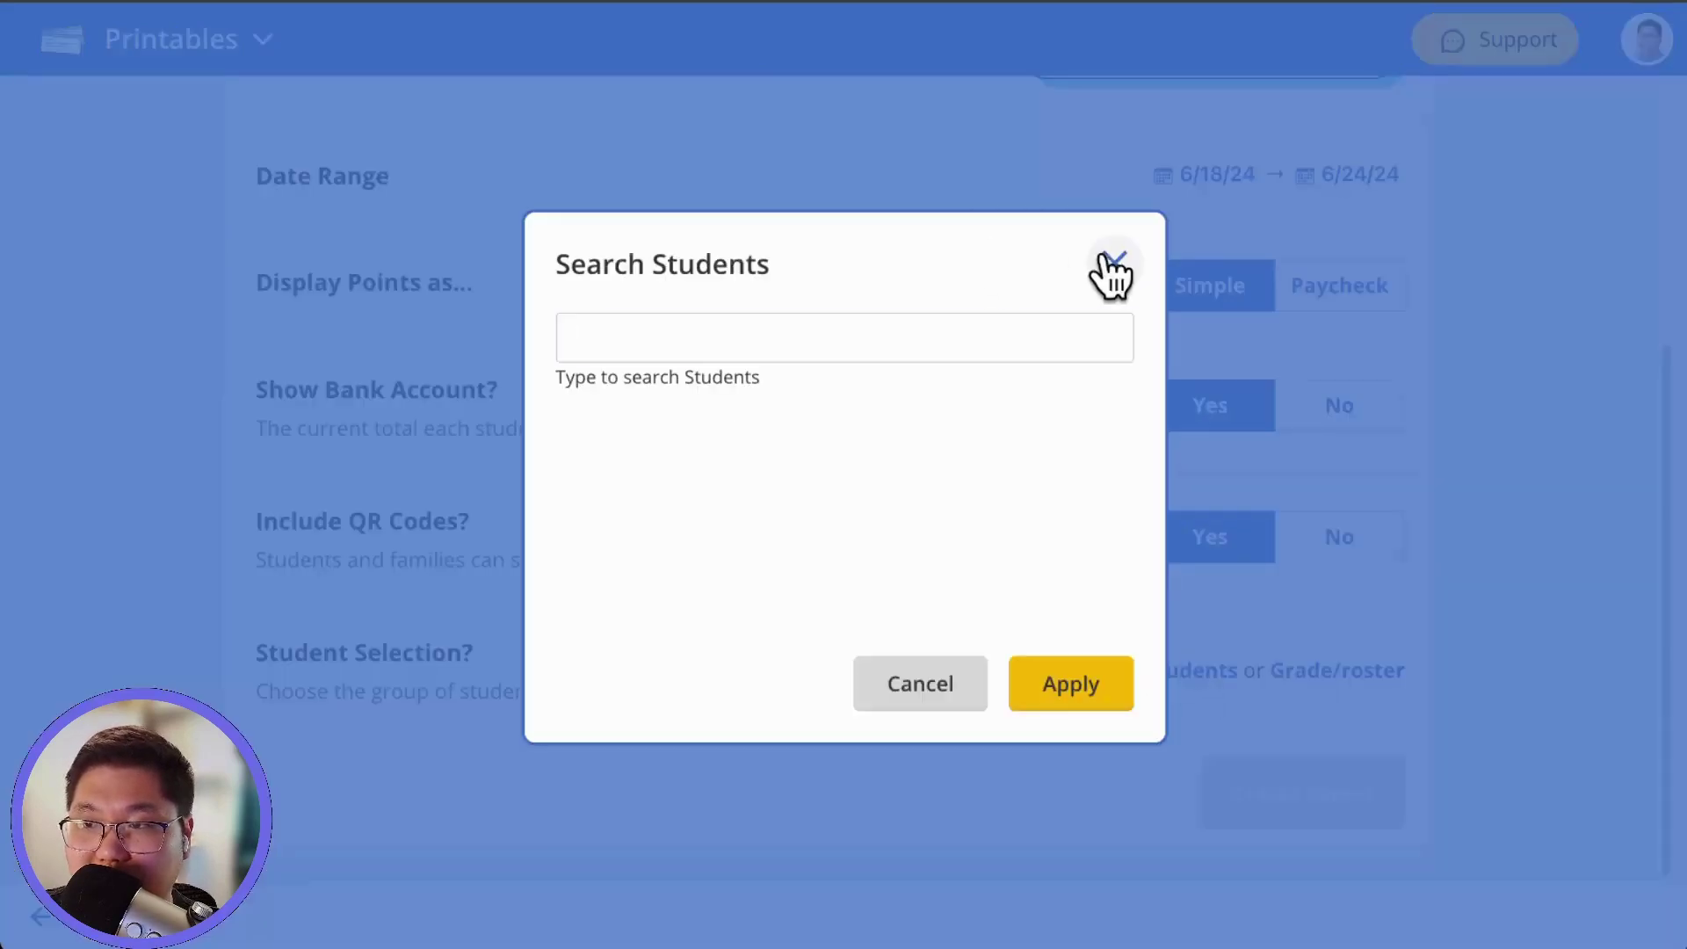
pyautogui.click(1111, 265)
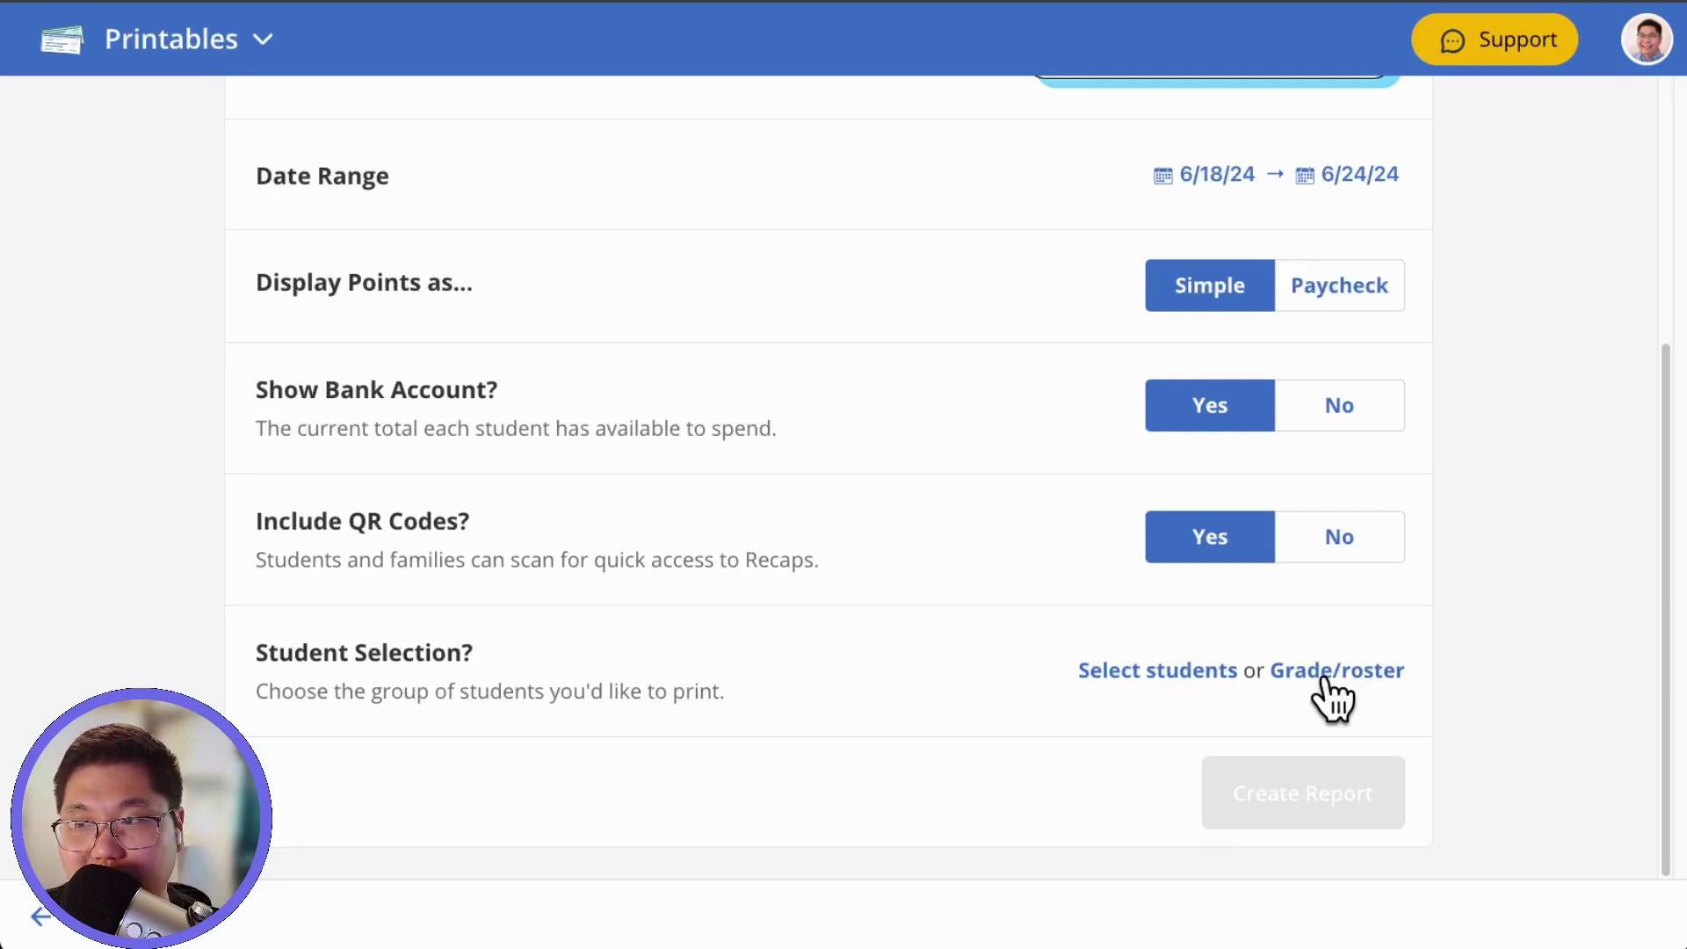
# Step: Switch from Printables to Setup and open the Students list under School Settings
pyautogui.click(196, 44)
pyautogui.click(68, 450)
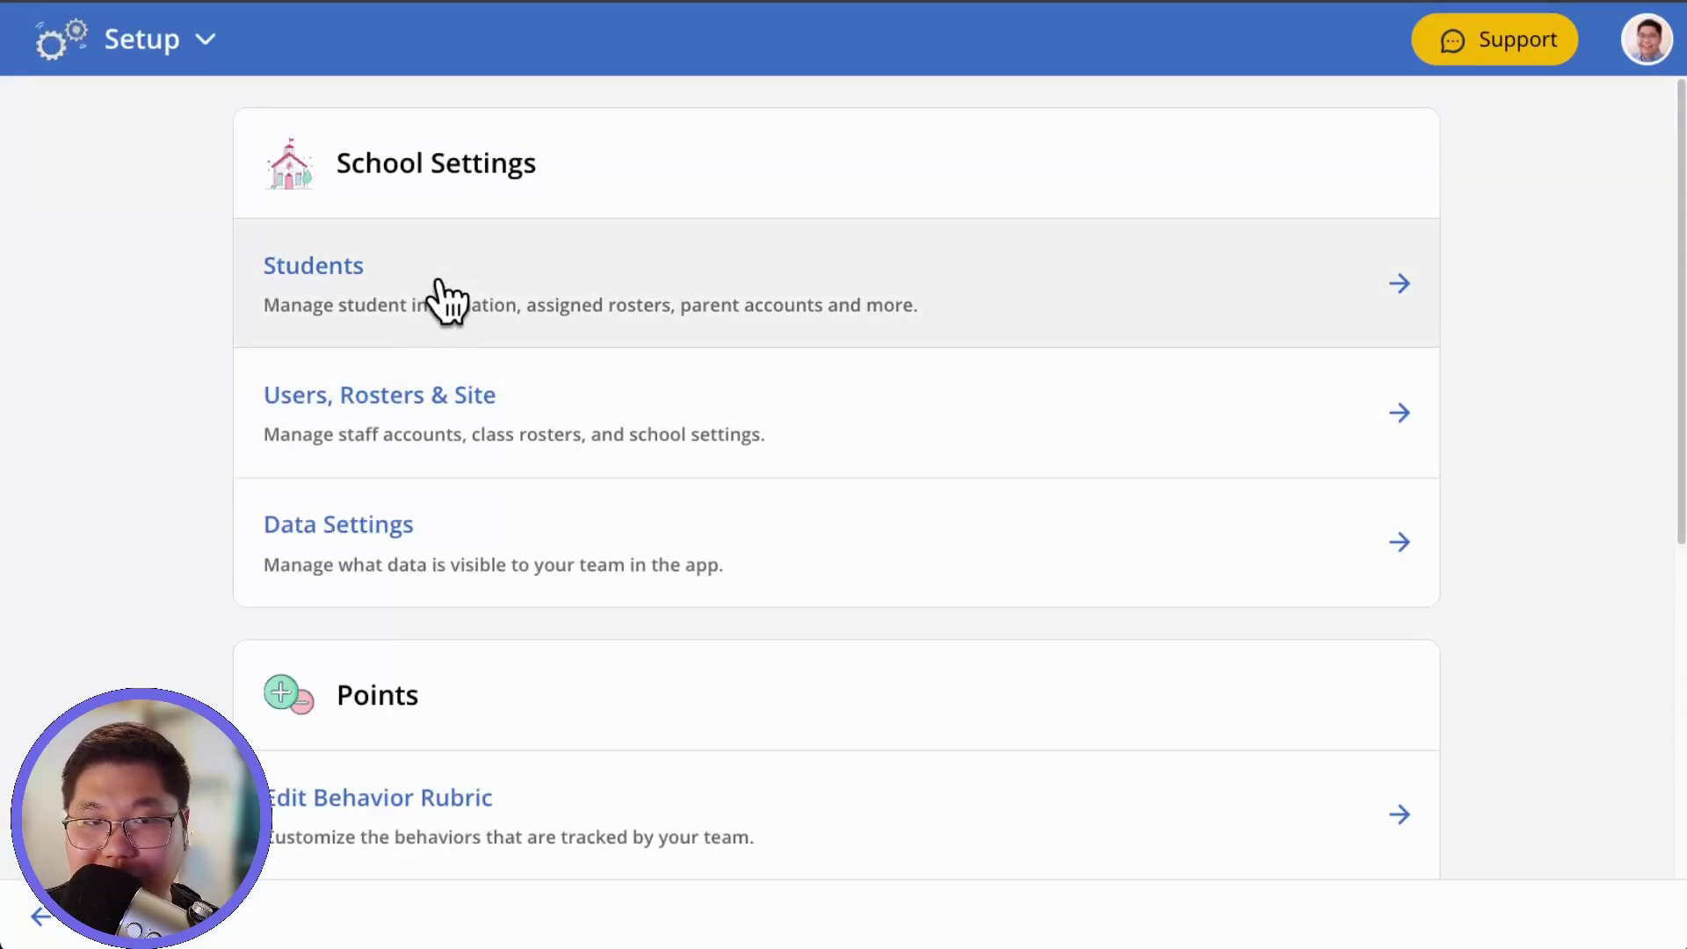
pyautogui.click(379, 280)
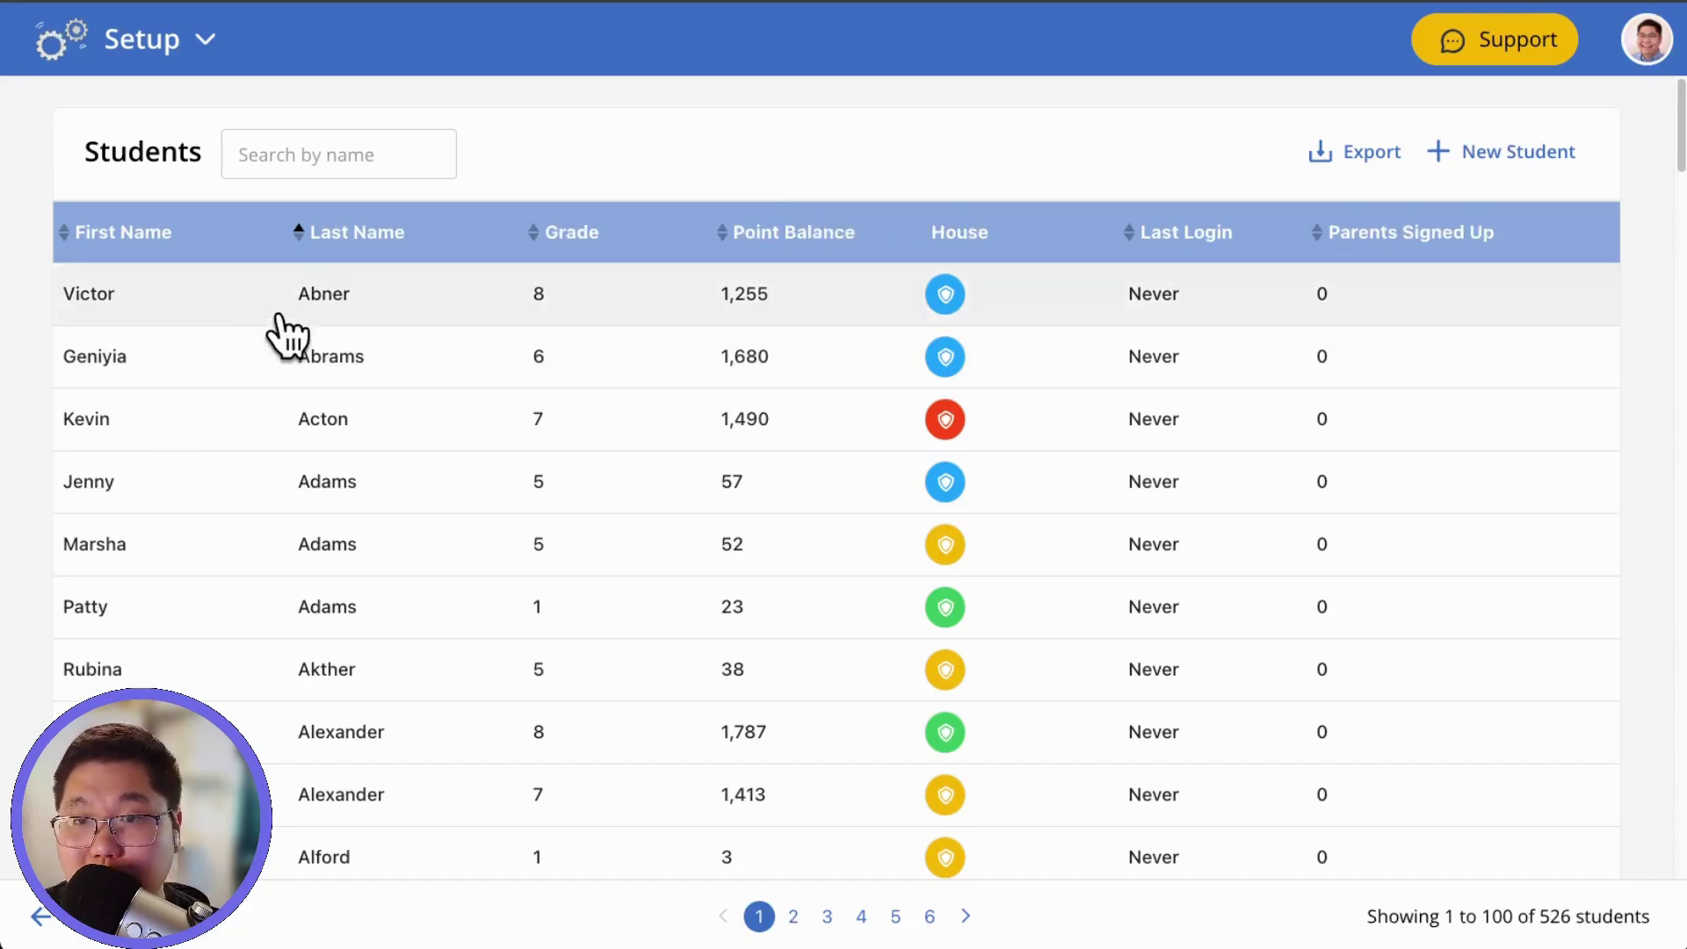
# Step: Open the first student's details and unassign them from the Cool House roster
pyautogui.click(312, 314)
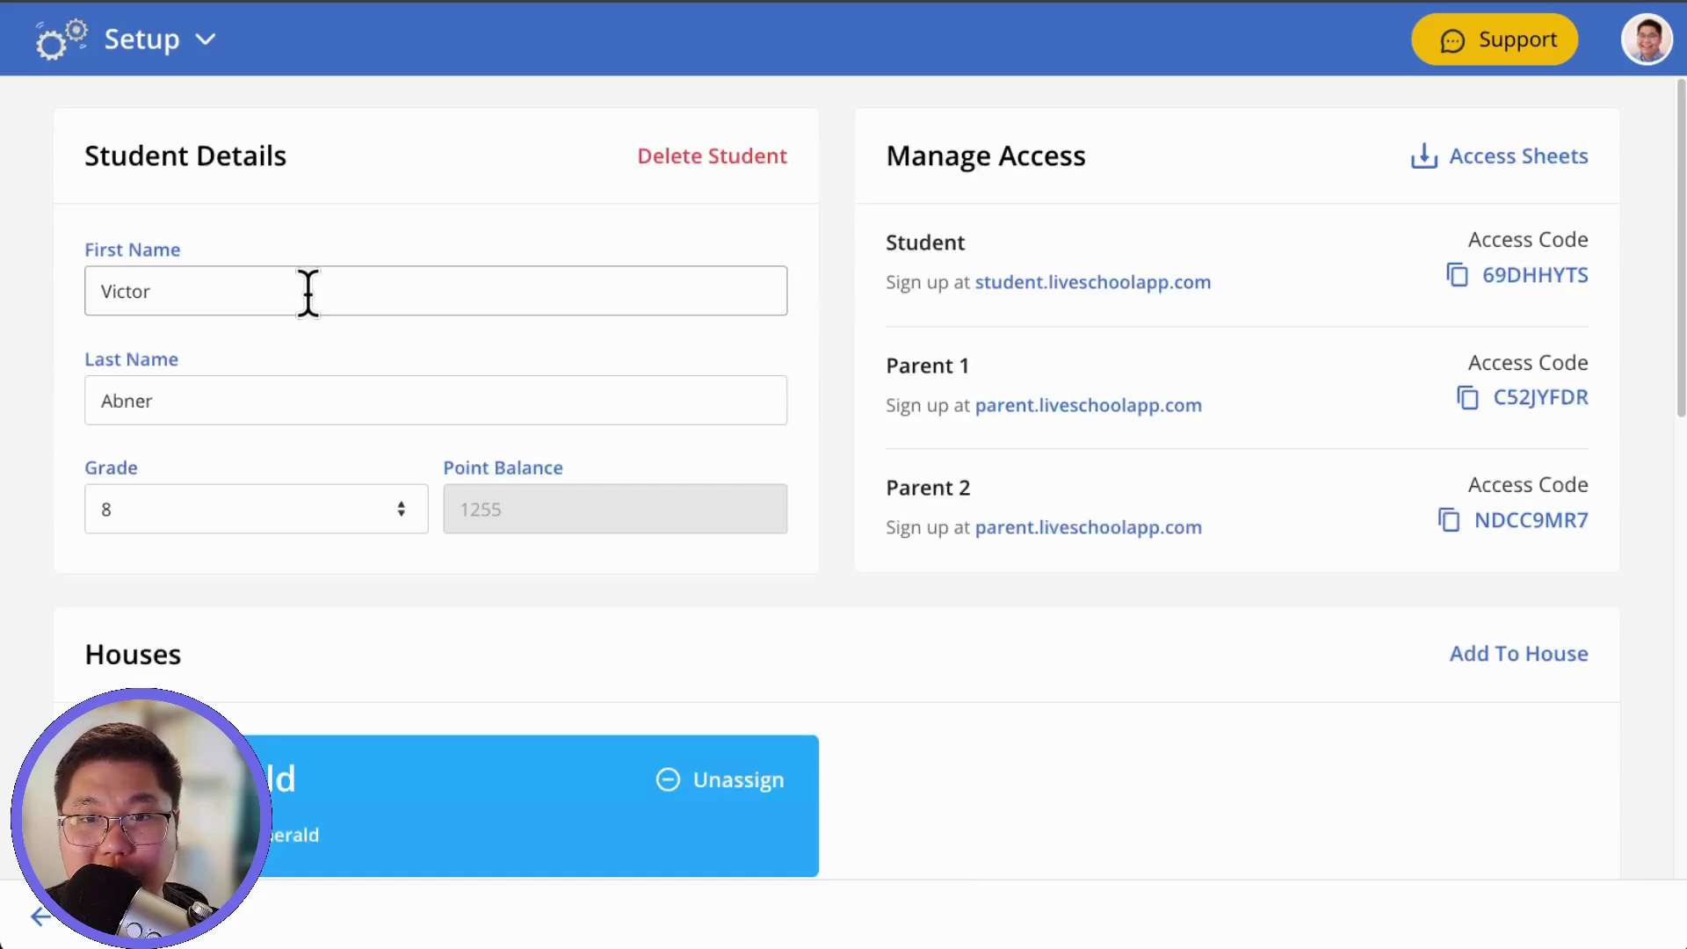
pyautogui.click(233, 404)
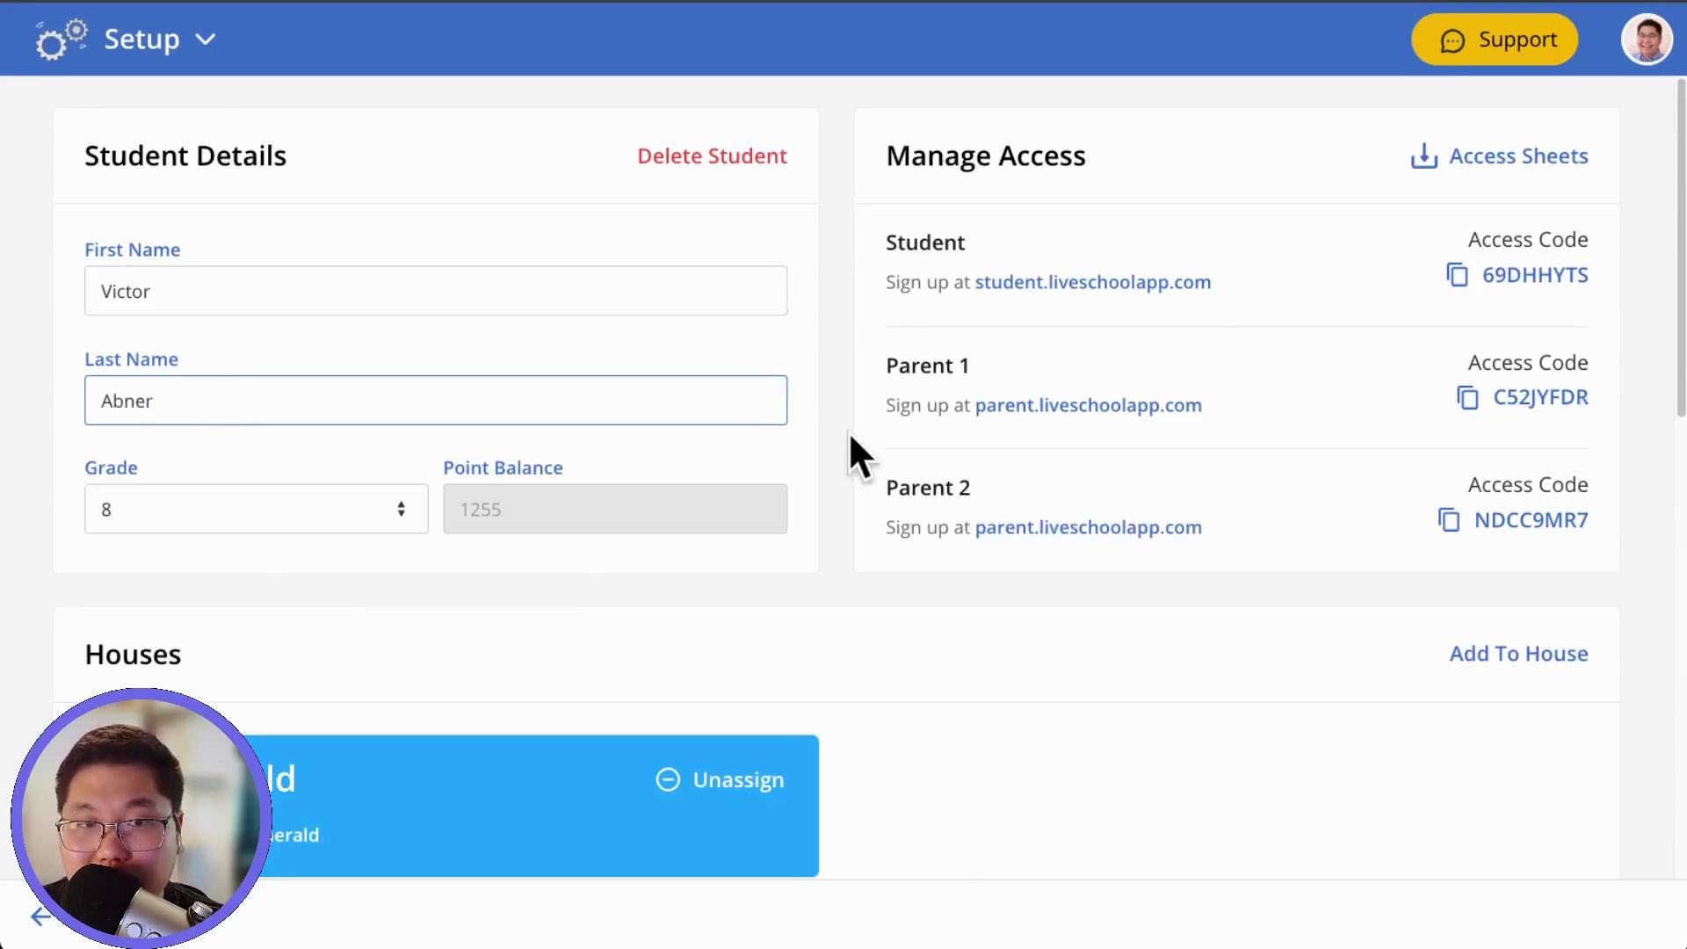
pyautogui.scroll(-4, 830, 405)
pyautogui.scroll(-5, 830, 404)
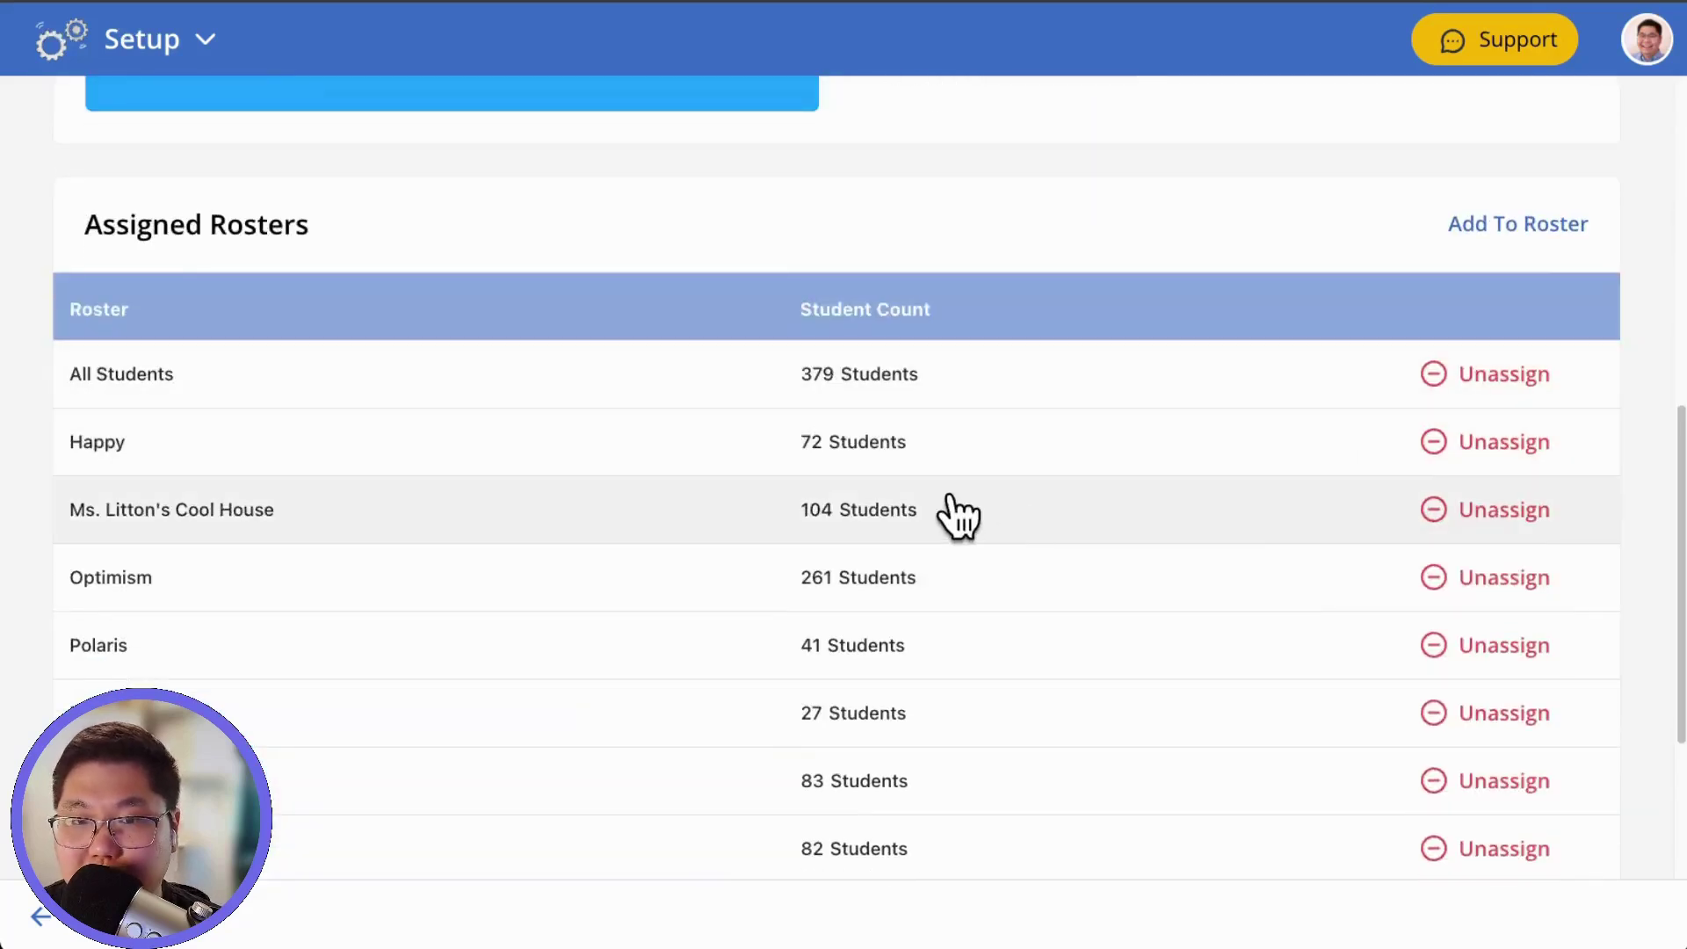
pyautogui.scroll(-1, 957, 516)
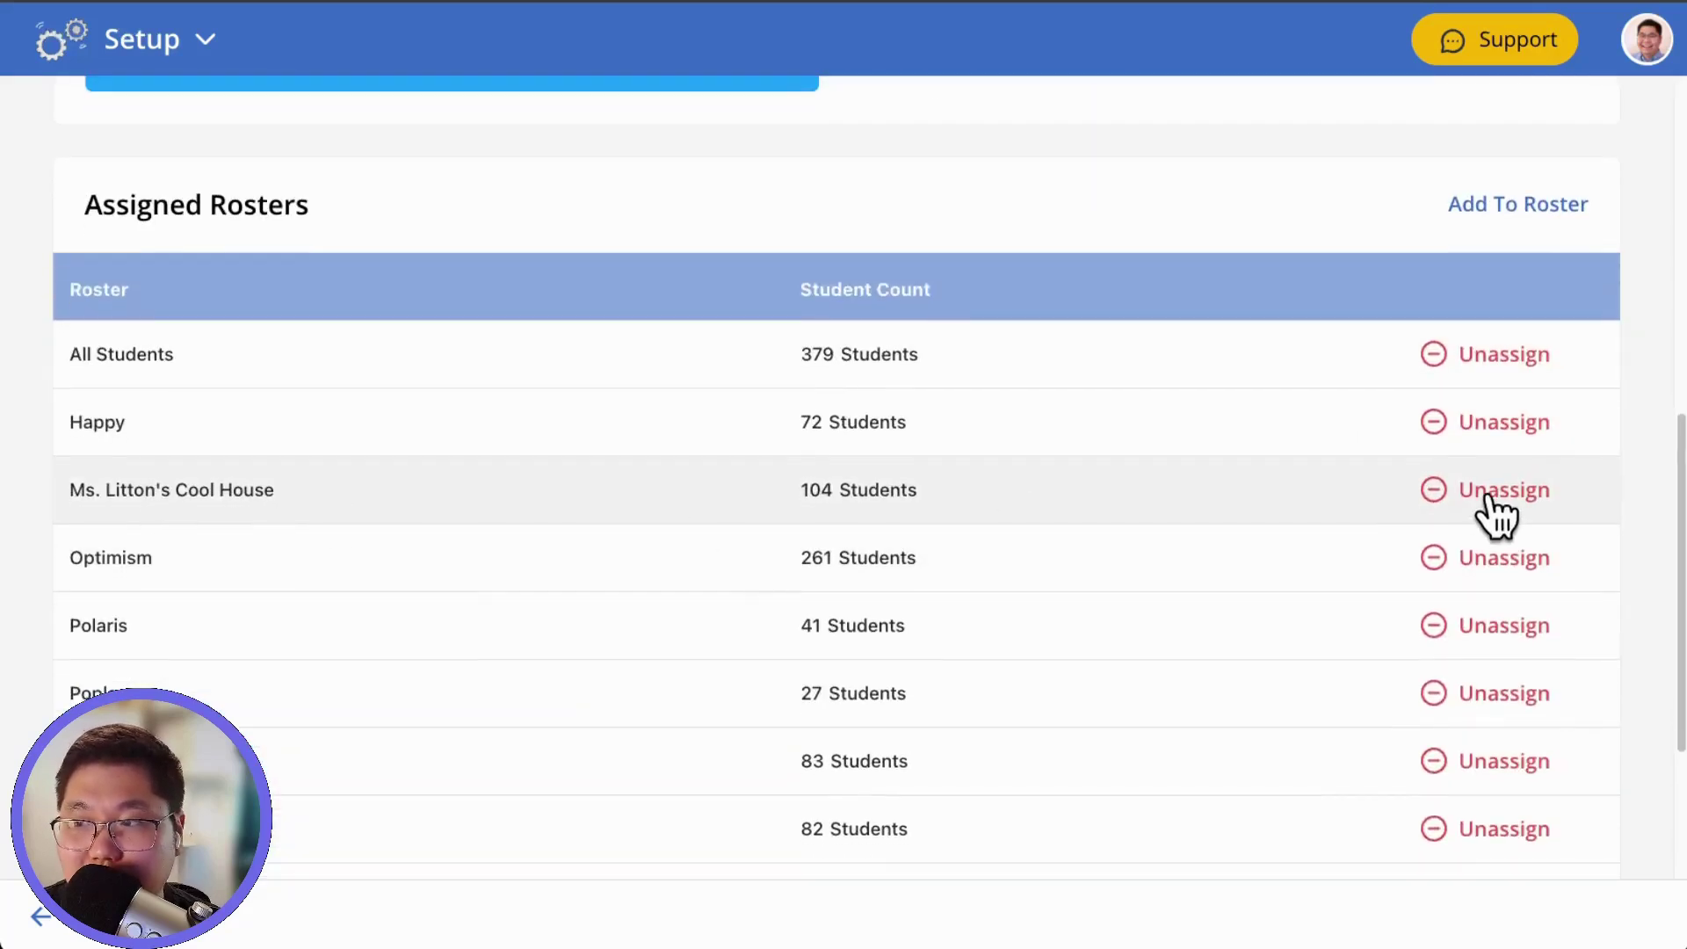
pyautogui.click(1437, 492)
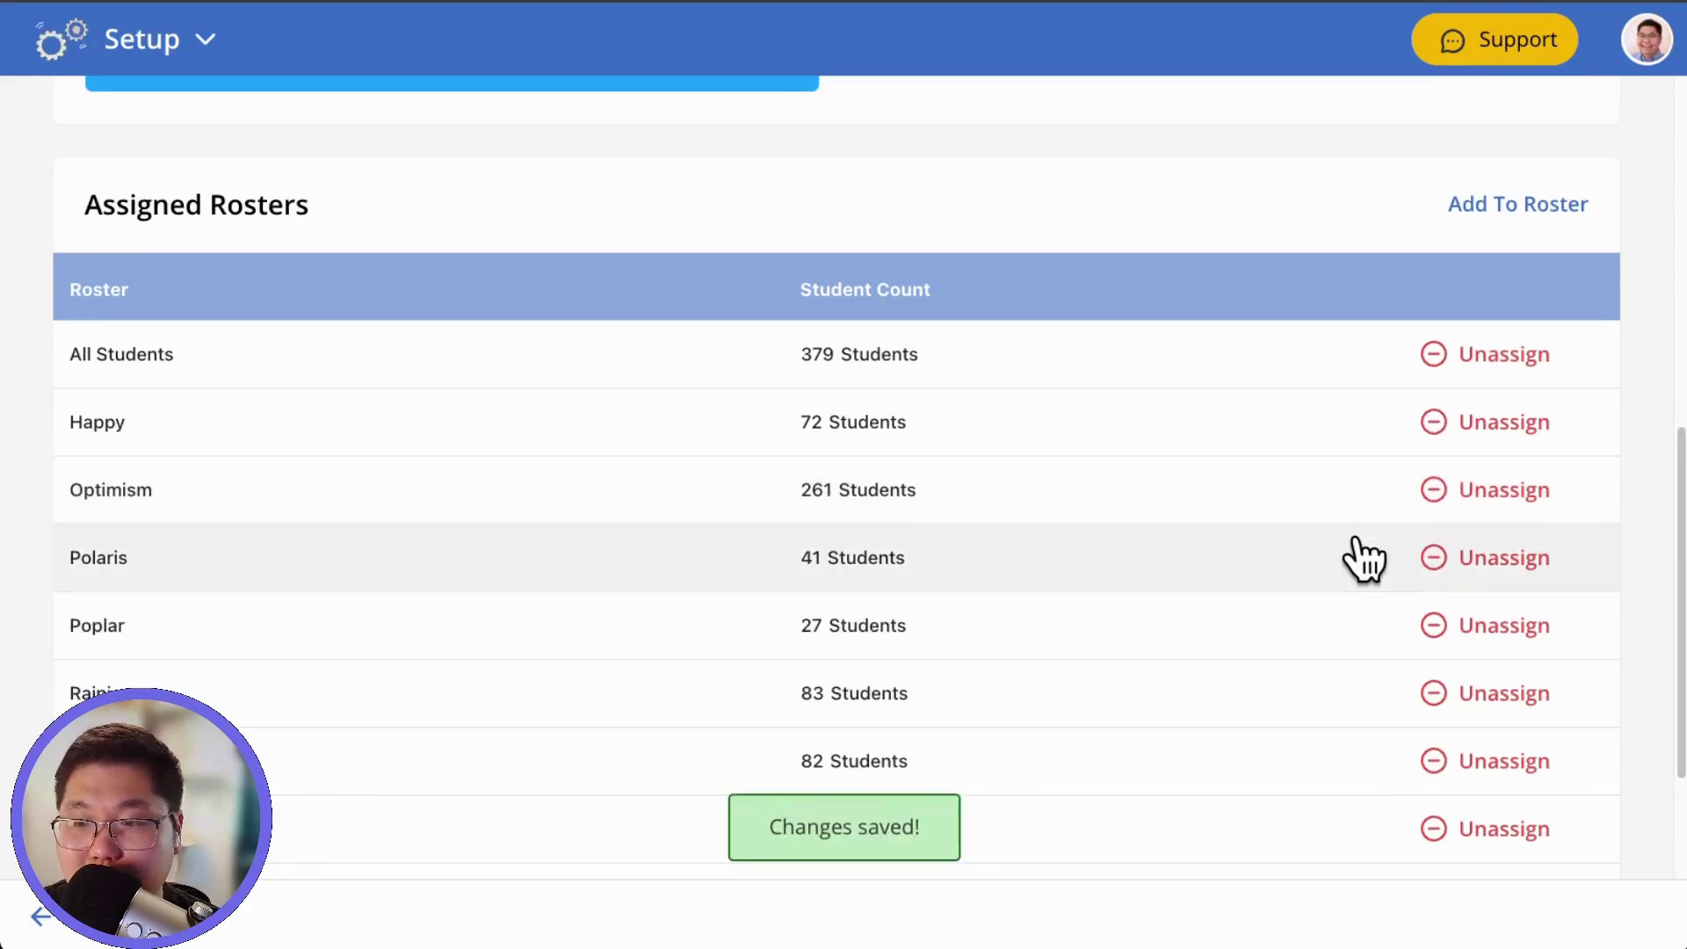
# Step: Add the student to the Barracudas roster and confirm
pyautogui.click(1518, 203)
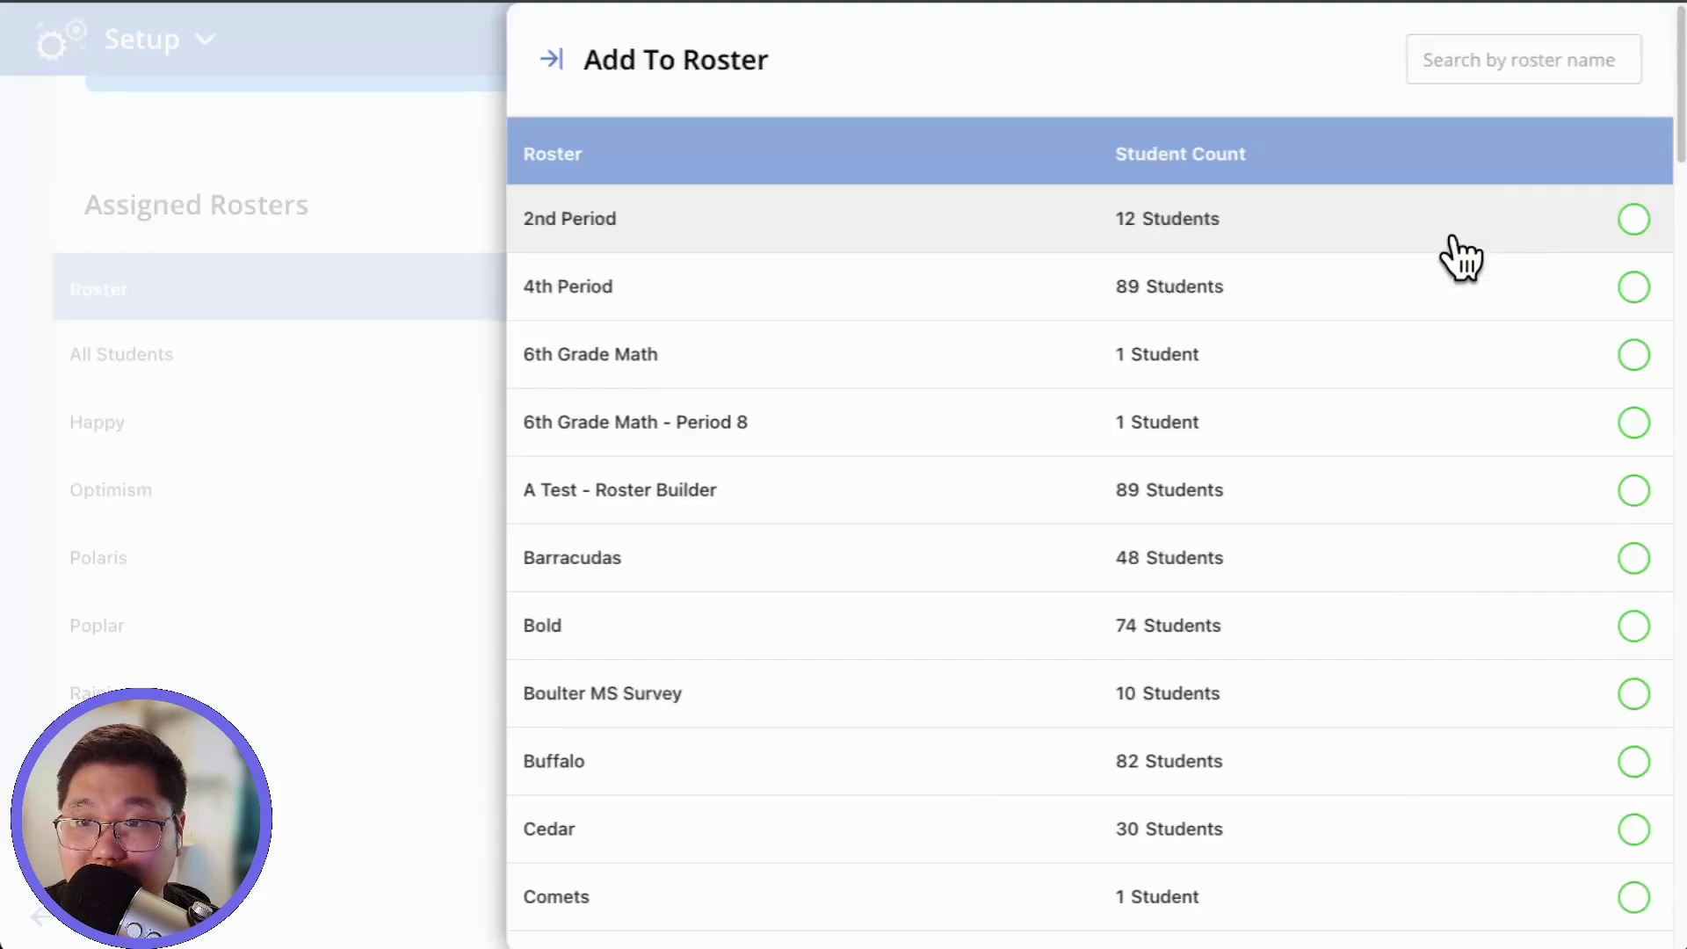
pyautogui.scroll(-2, 874, 571)
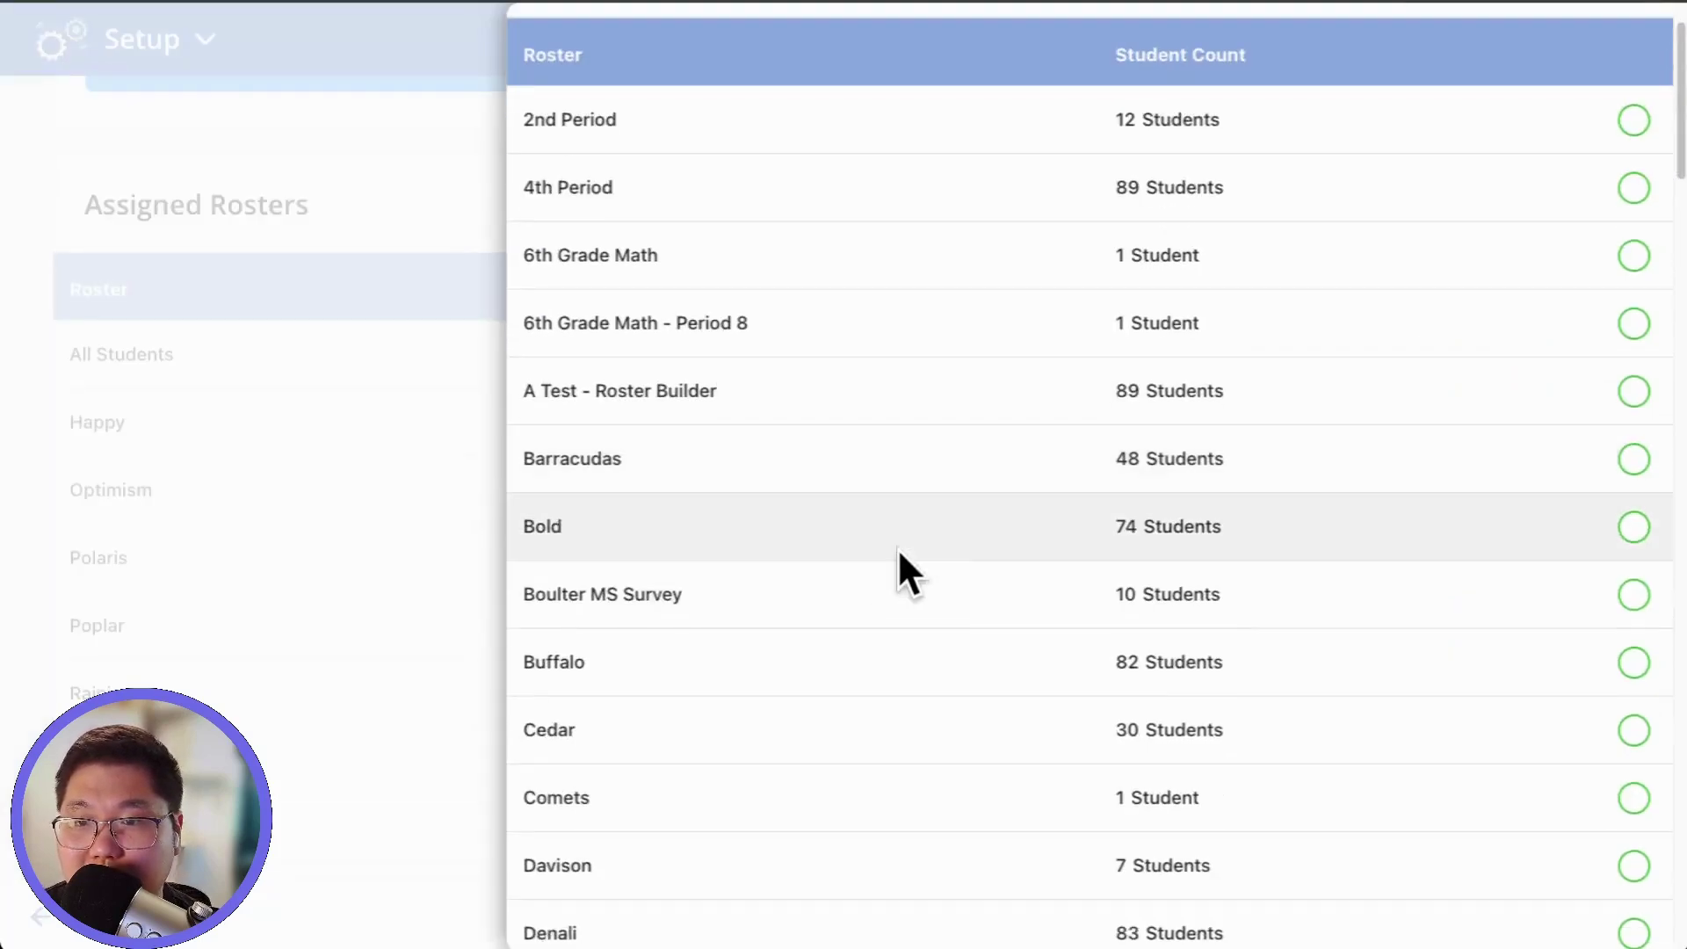
pyautogui.click(1637, 455)
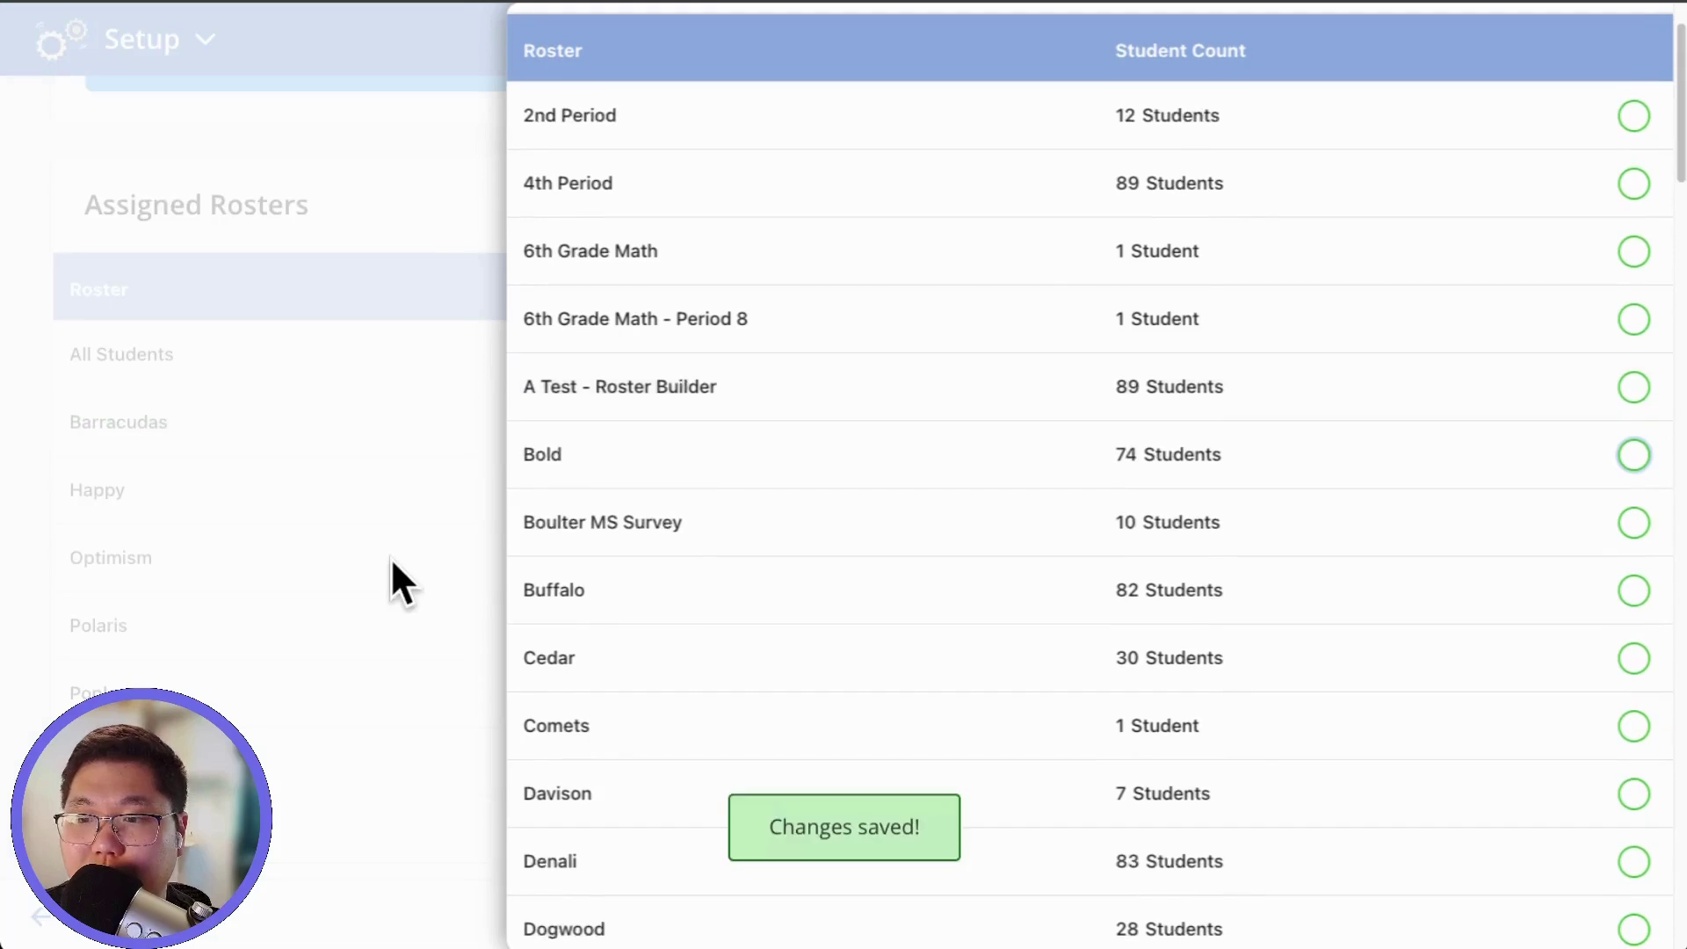
pyautogui.click(390, 558)
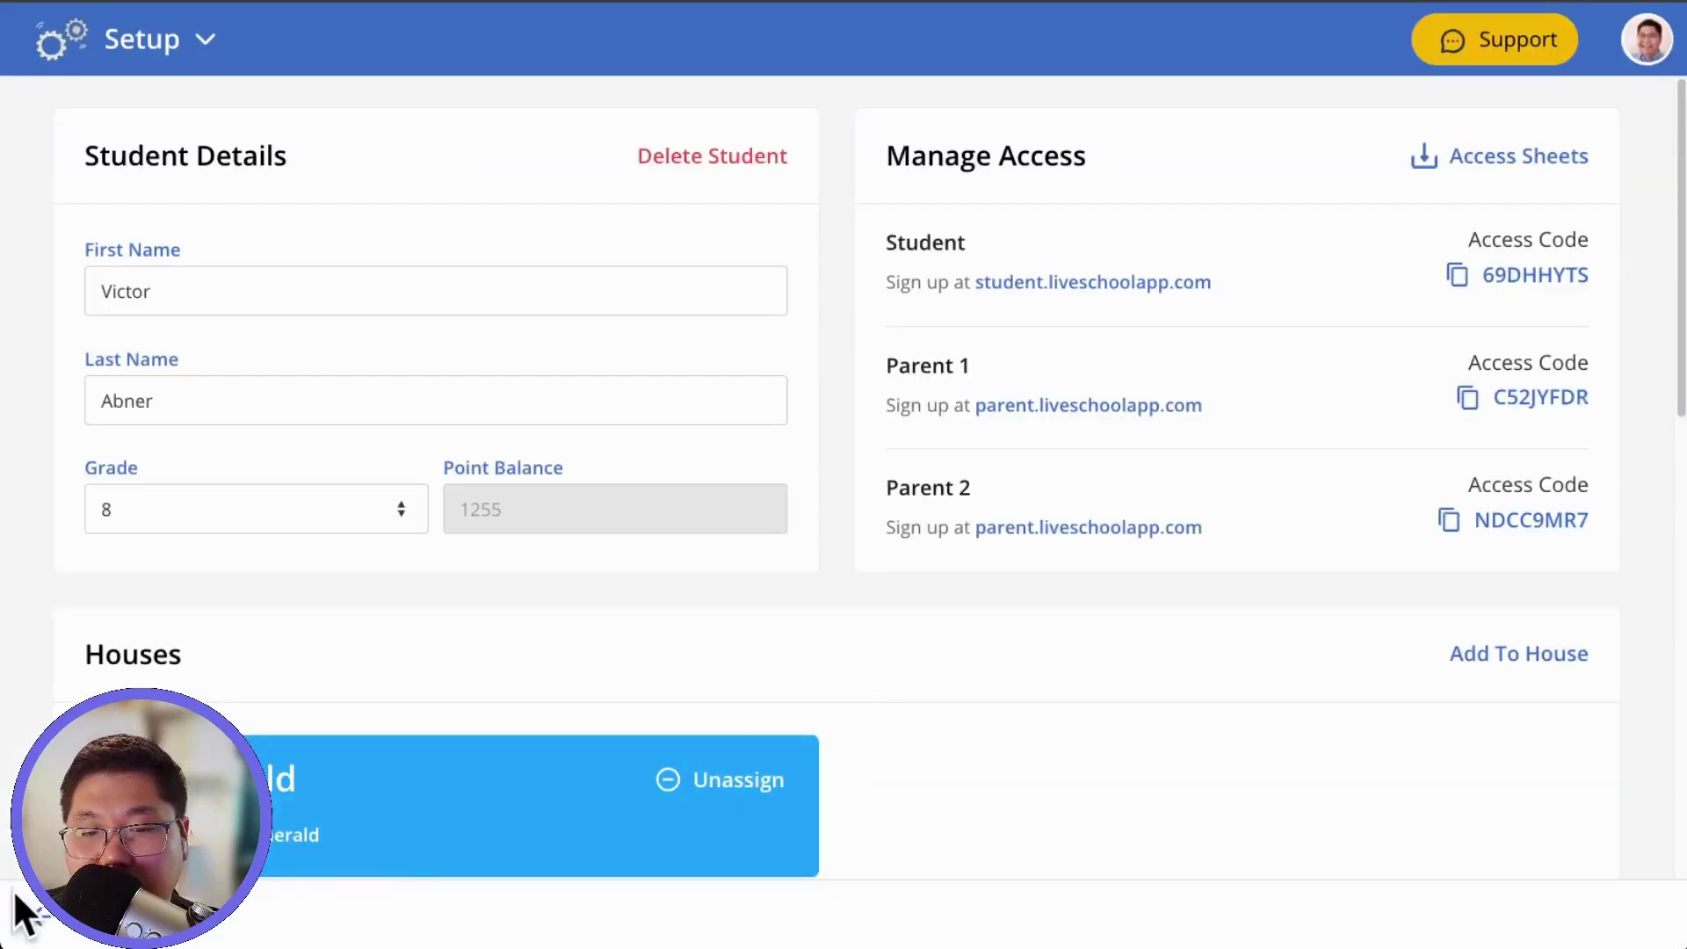
# Step: Browse the Rewards Store items, open then cancel the New Reward form, and return to Setup
pyautogui.click(53, 923)
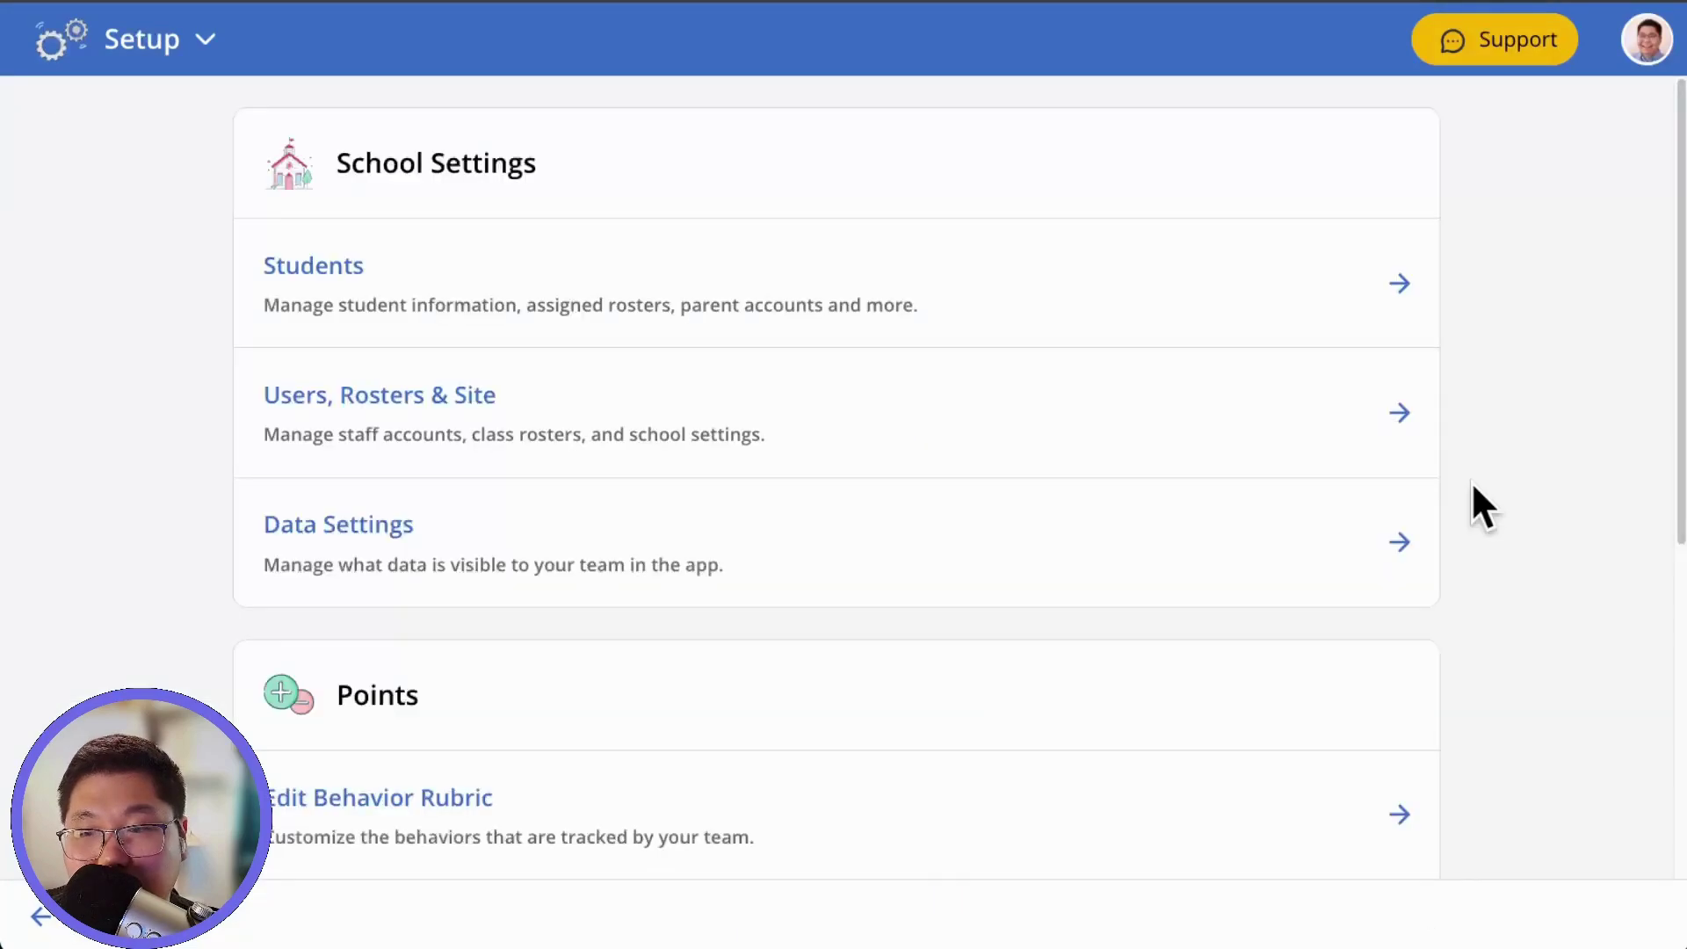
pyautogui.scroll(-6, 1473, 479)
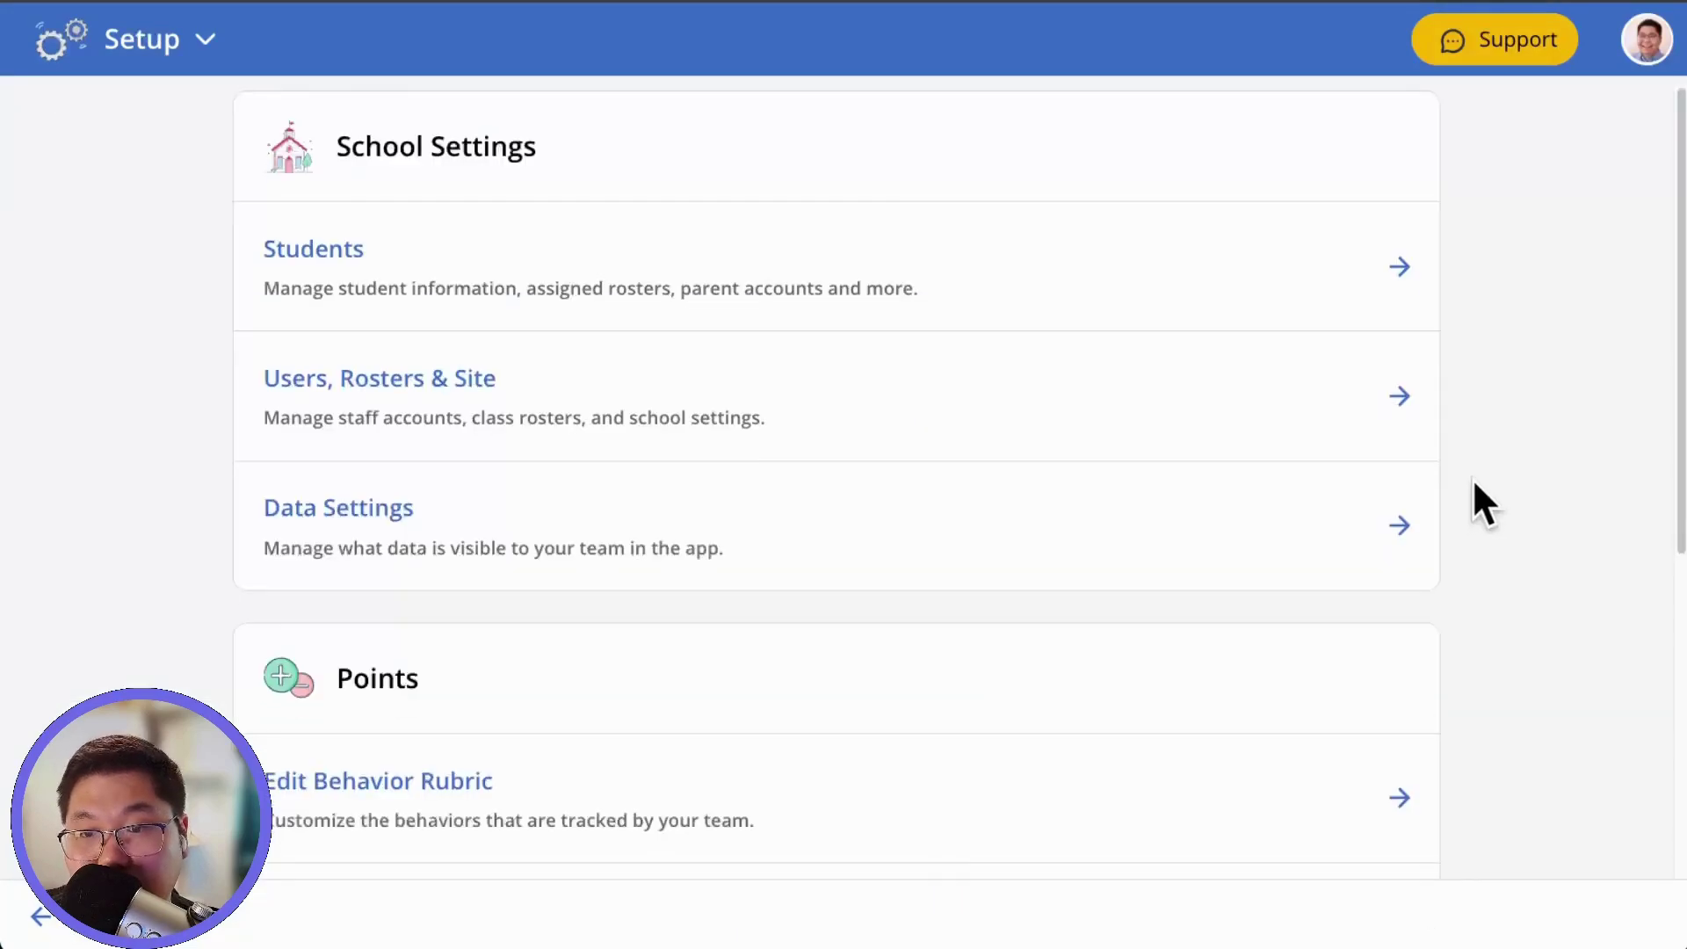
pyautogui.click(836, 689)
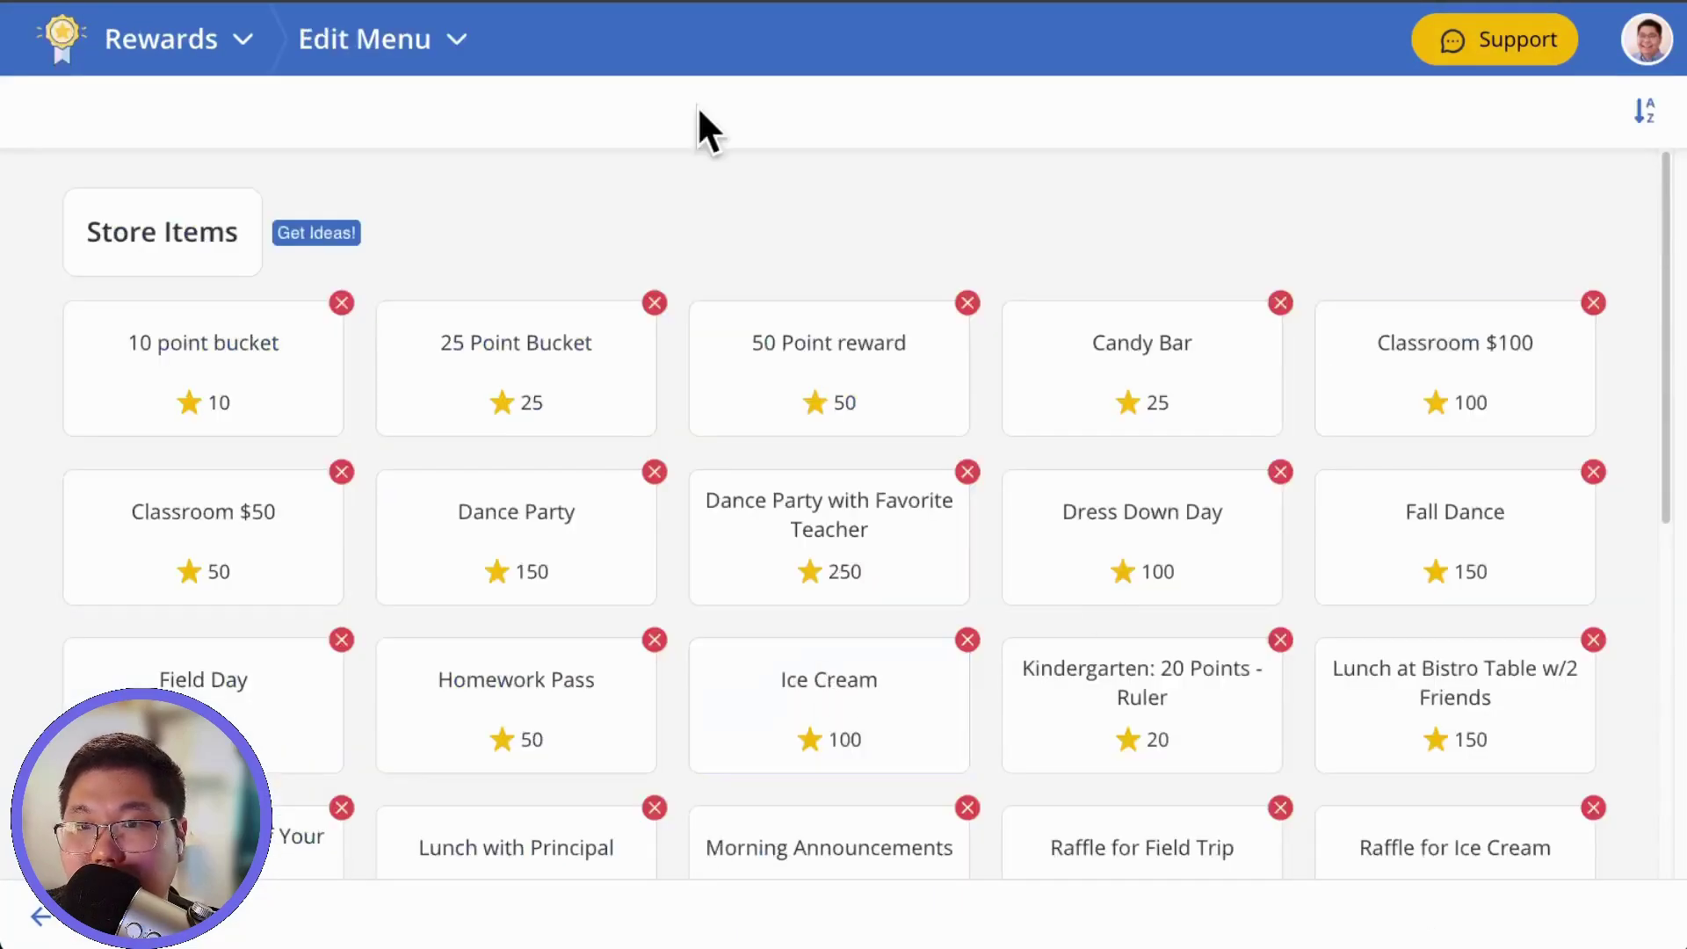
pyautogui.moveTo(354, 249)
pyautogui.scroll(-5, 1476, 773)
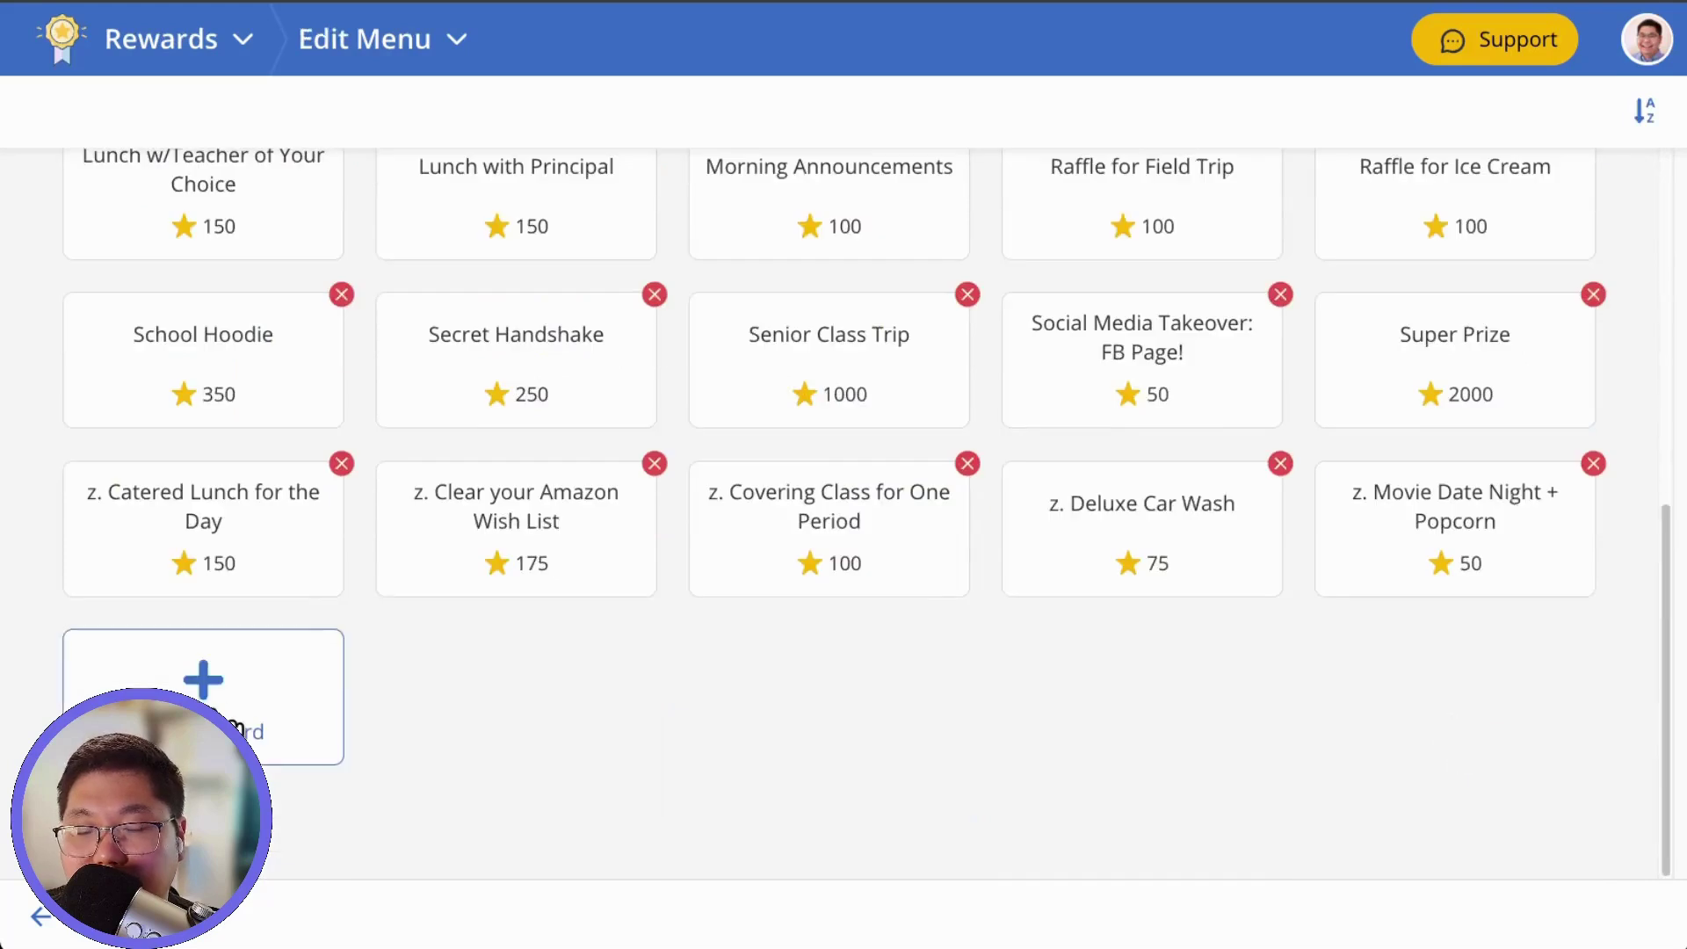
pyautogui.click(203, 694)
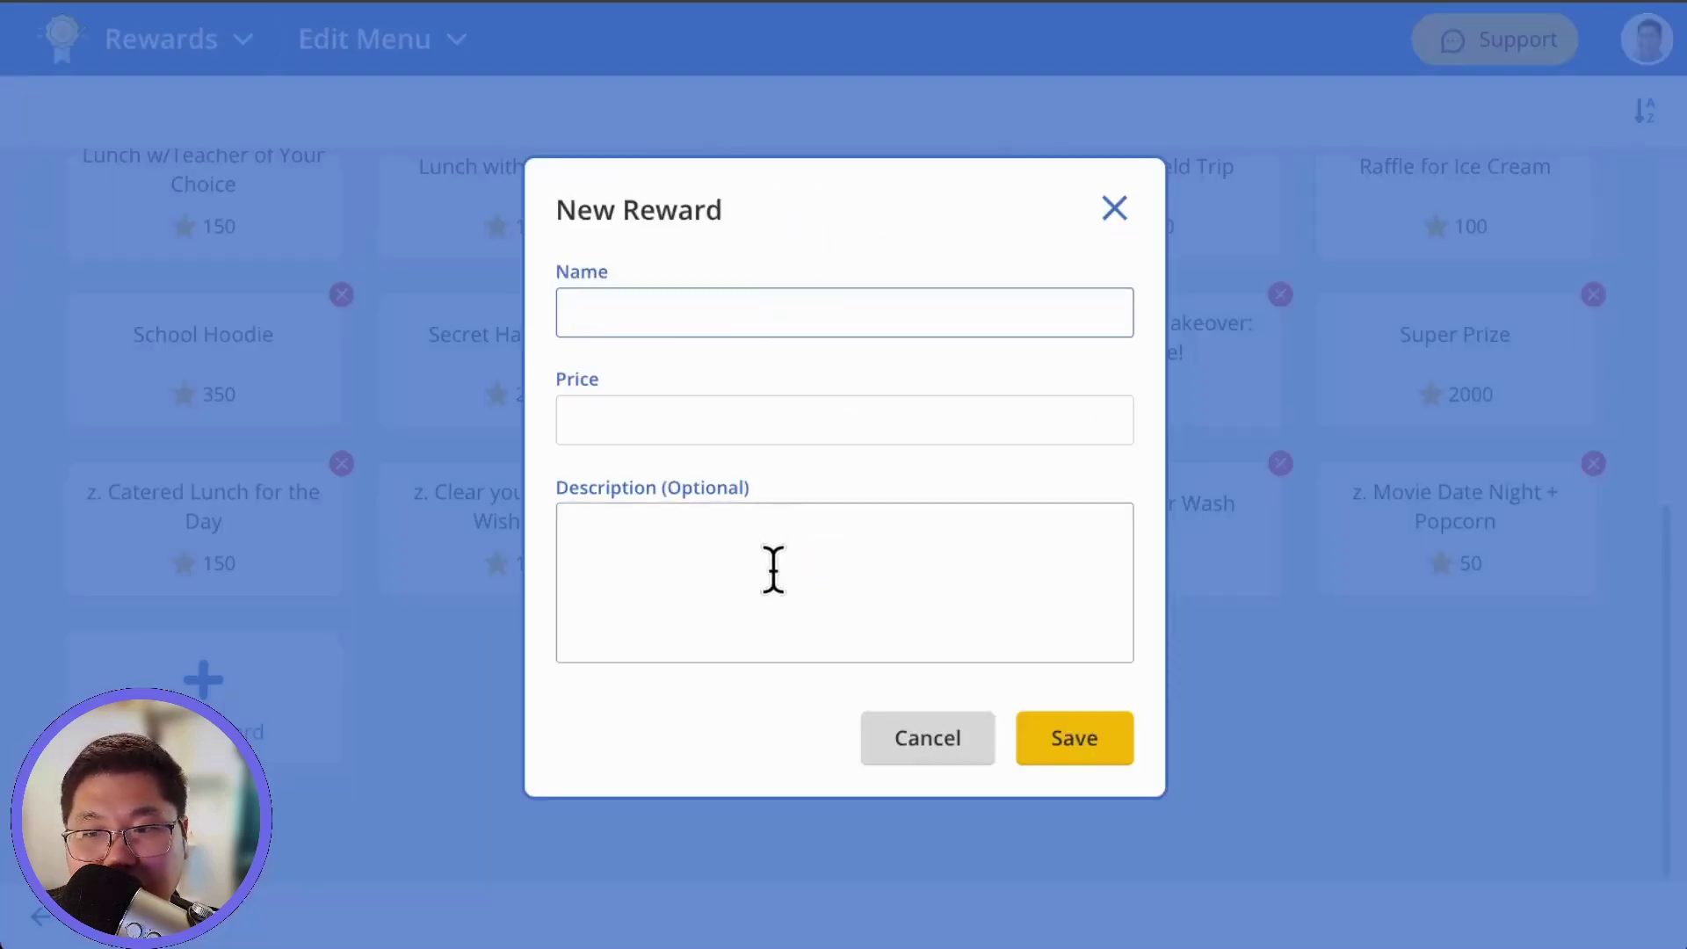
pyautogui.click(1114, 211)
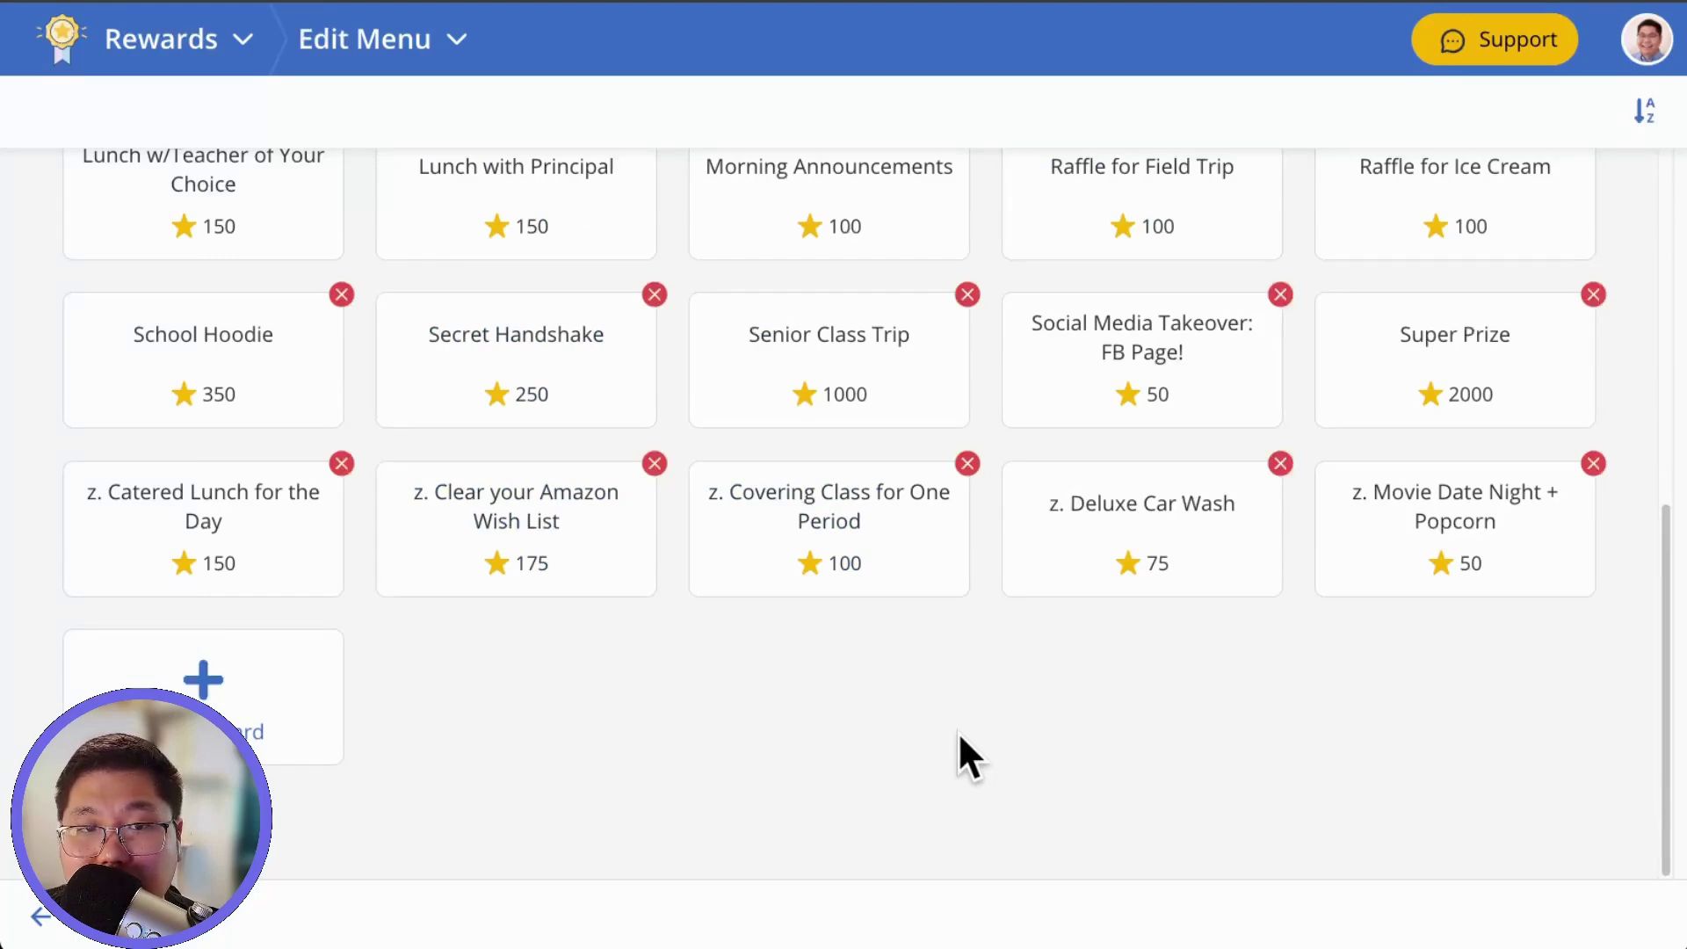
pyautogui.click(39, 916)
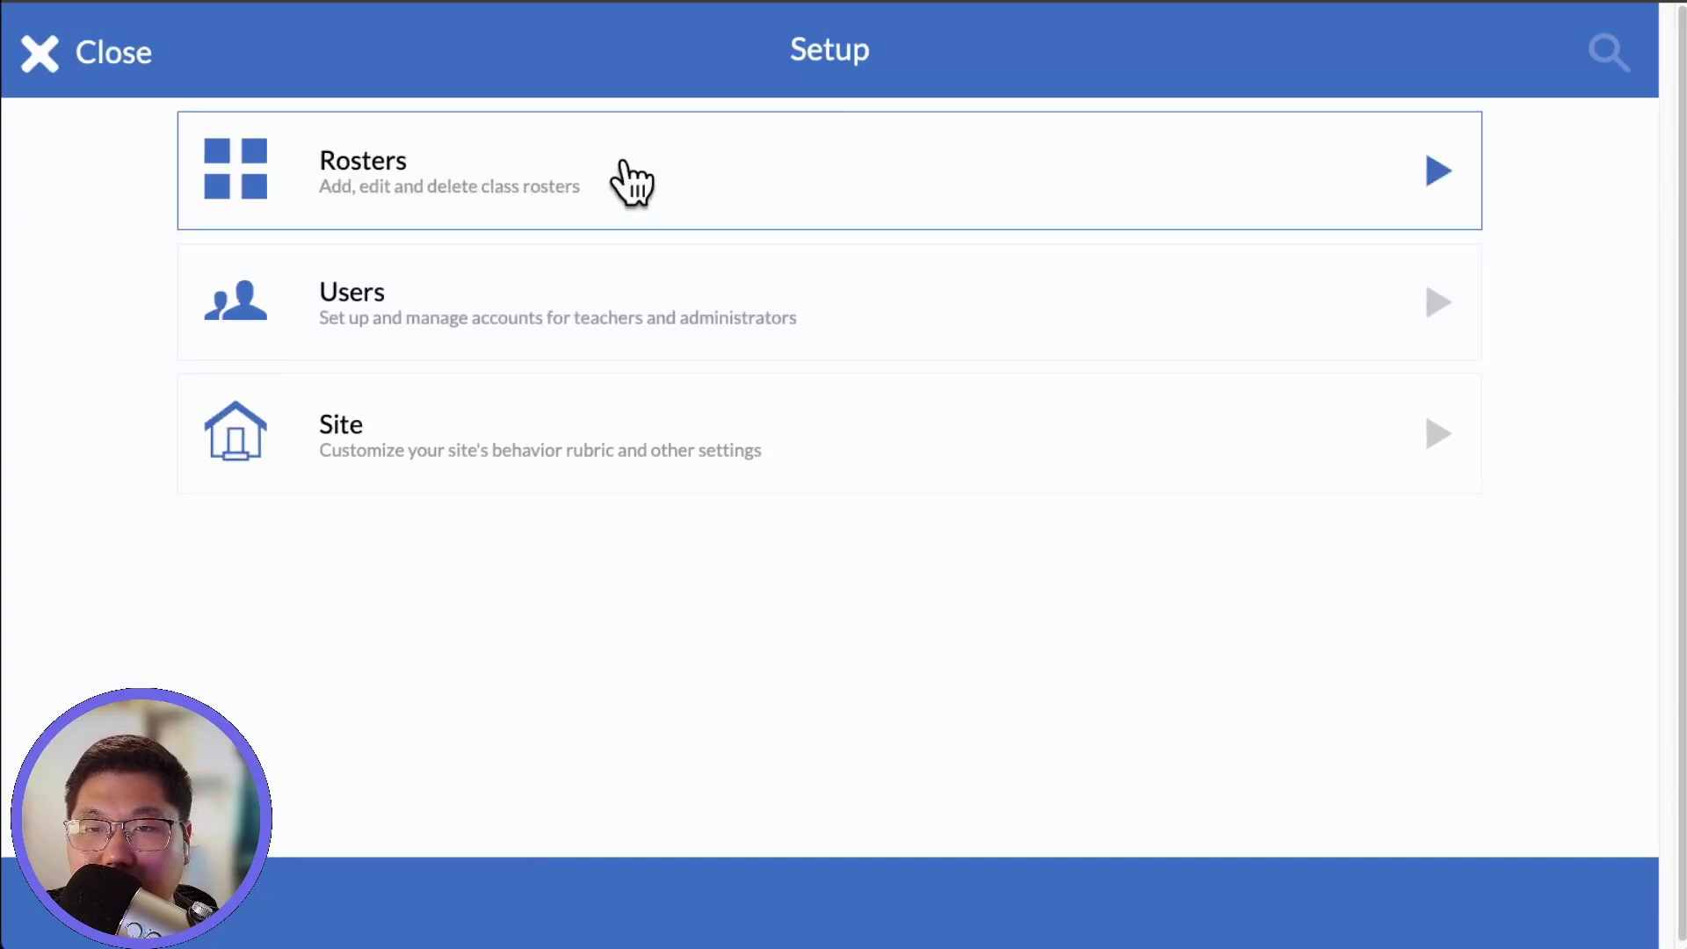
# Step: Create a roster named 'Cha Math', glance at its Add Students picker, then close it
pyautogui.click(633, 183)
pyautogui.click(1549, 138)
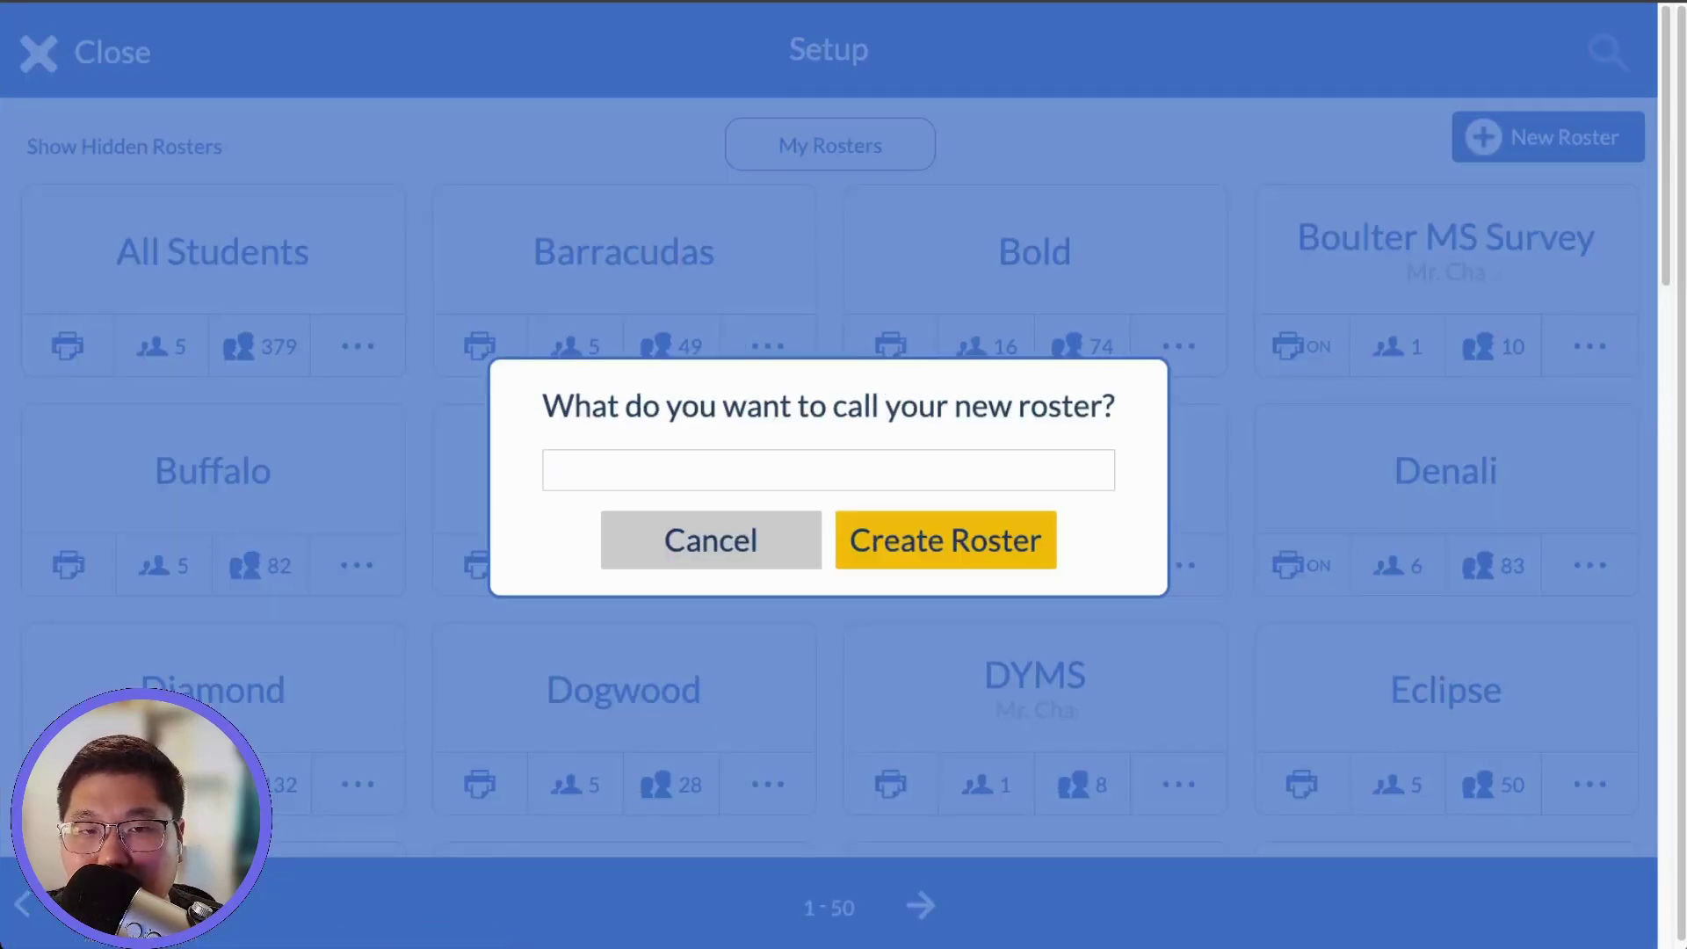
pyautogui.click(813, 466)
pyautogui.write('Ch')
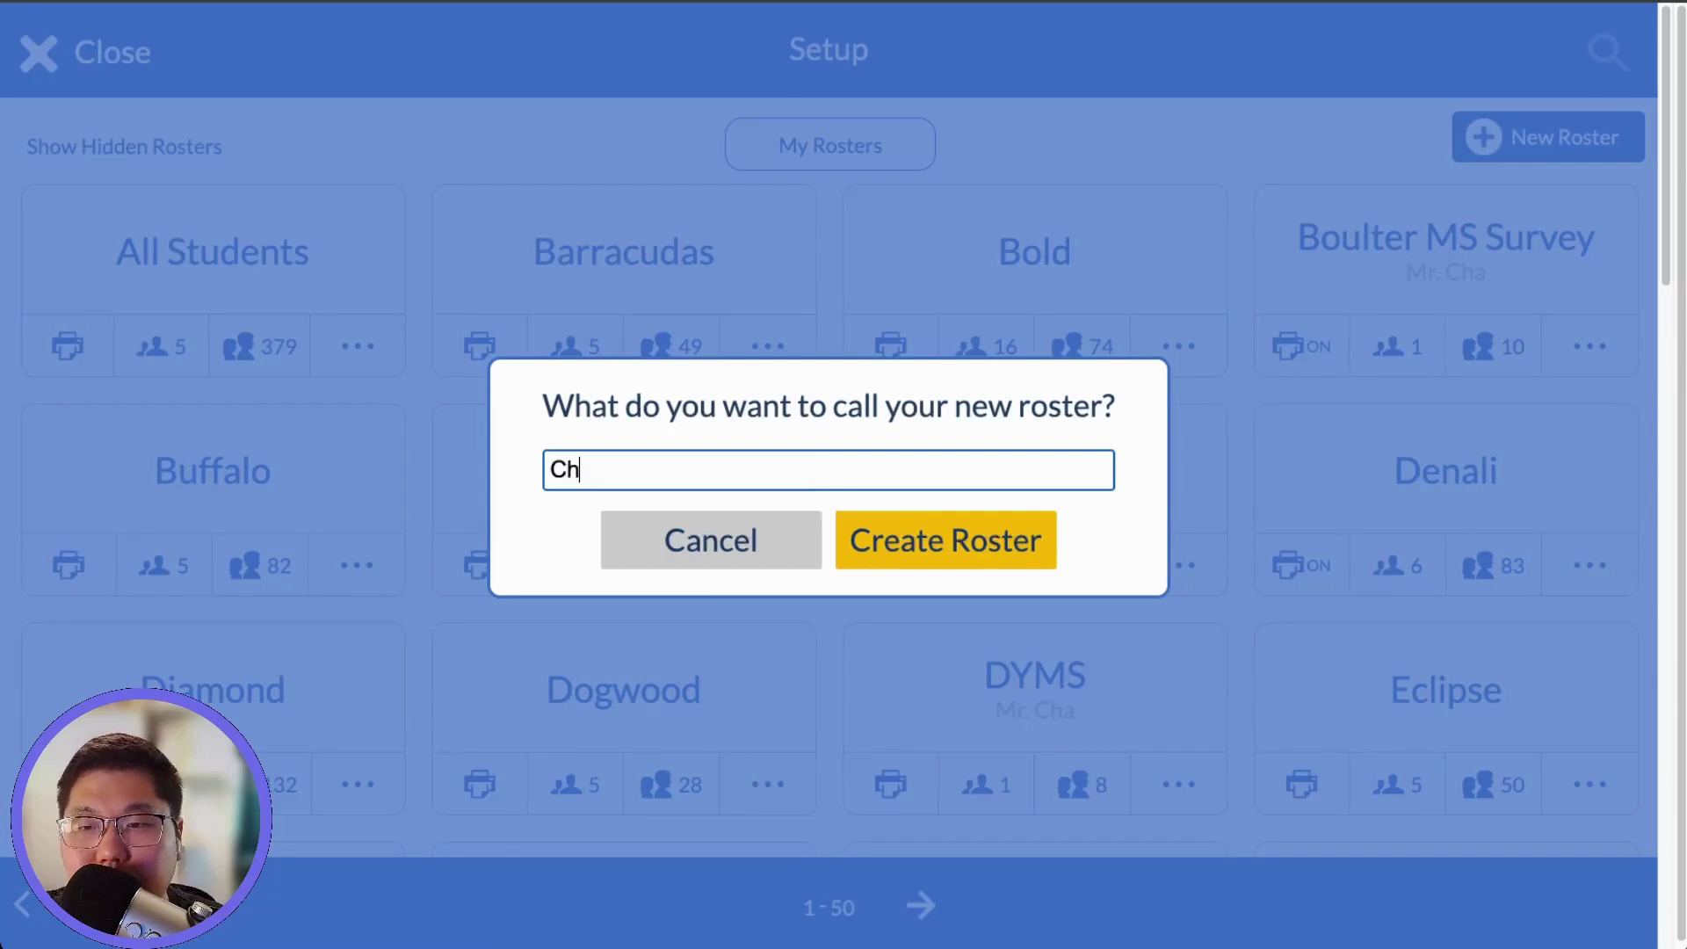
pyautogui.write('a Math')
pyautogui.press('Return')
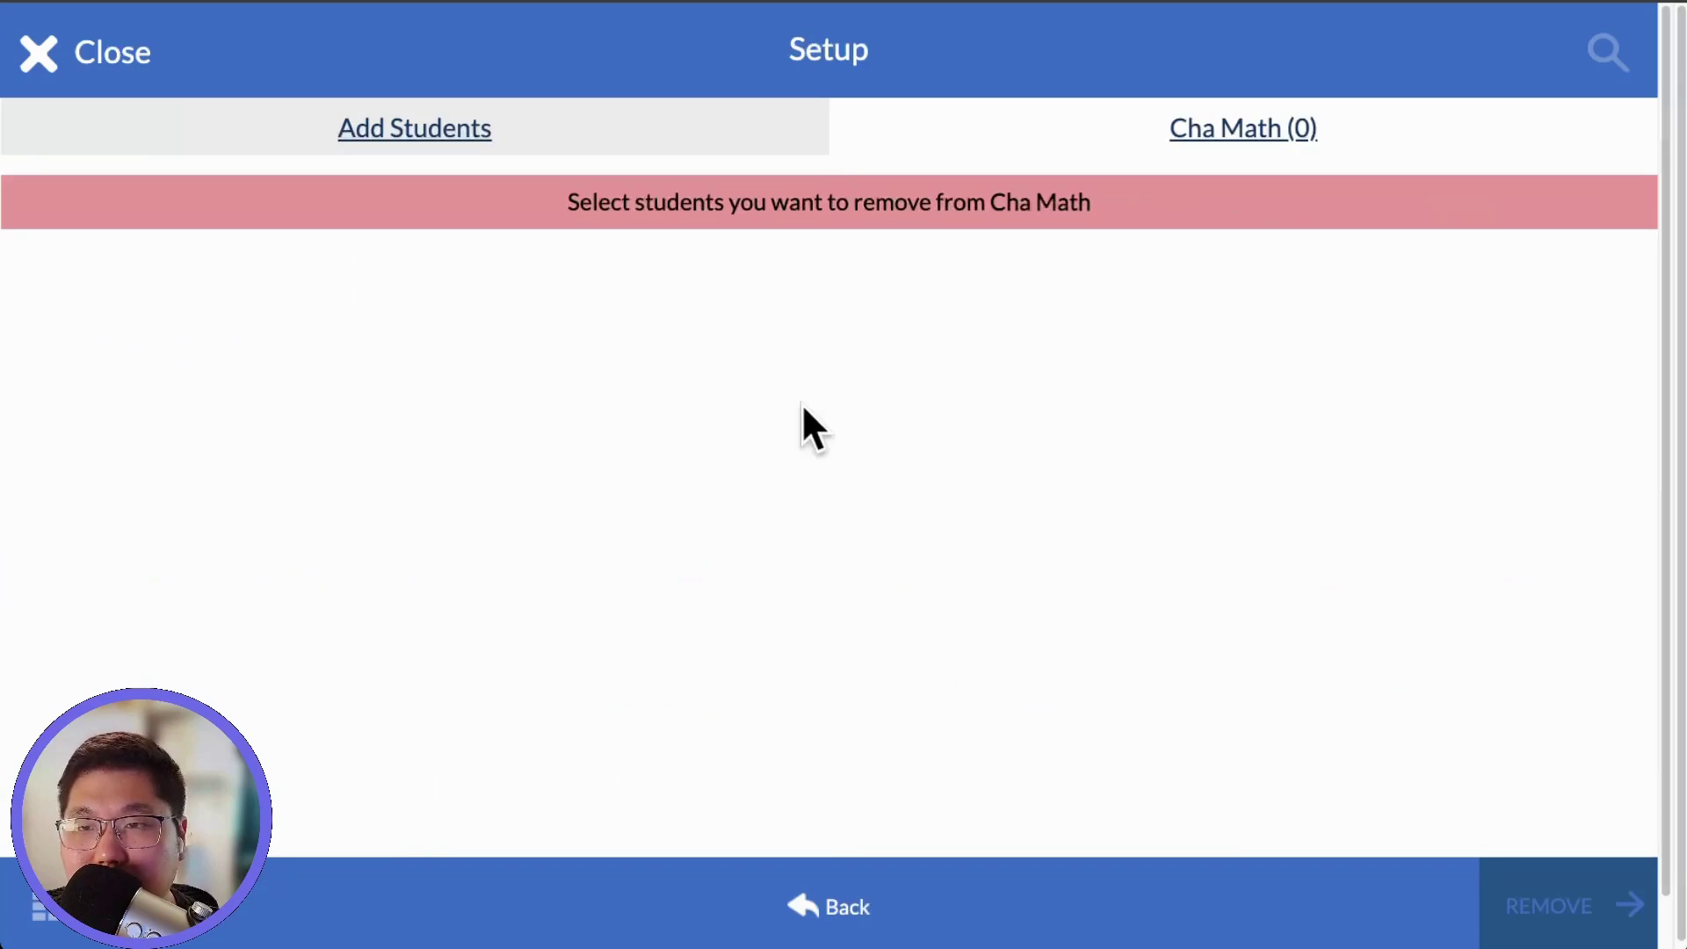
pyautogui.click(457, 141)
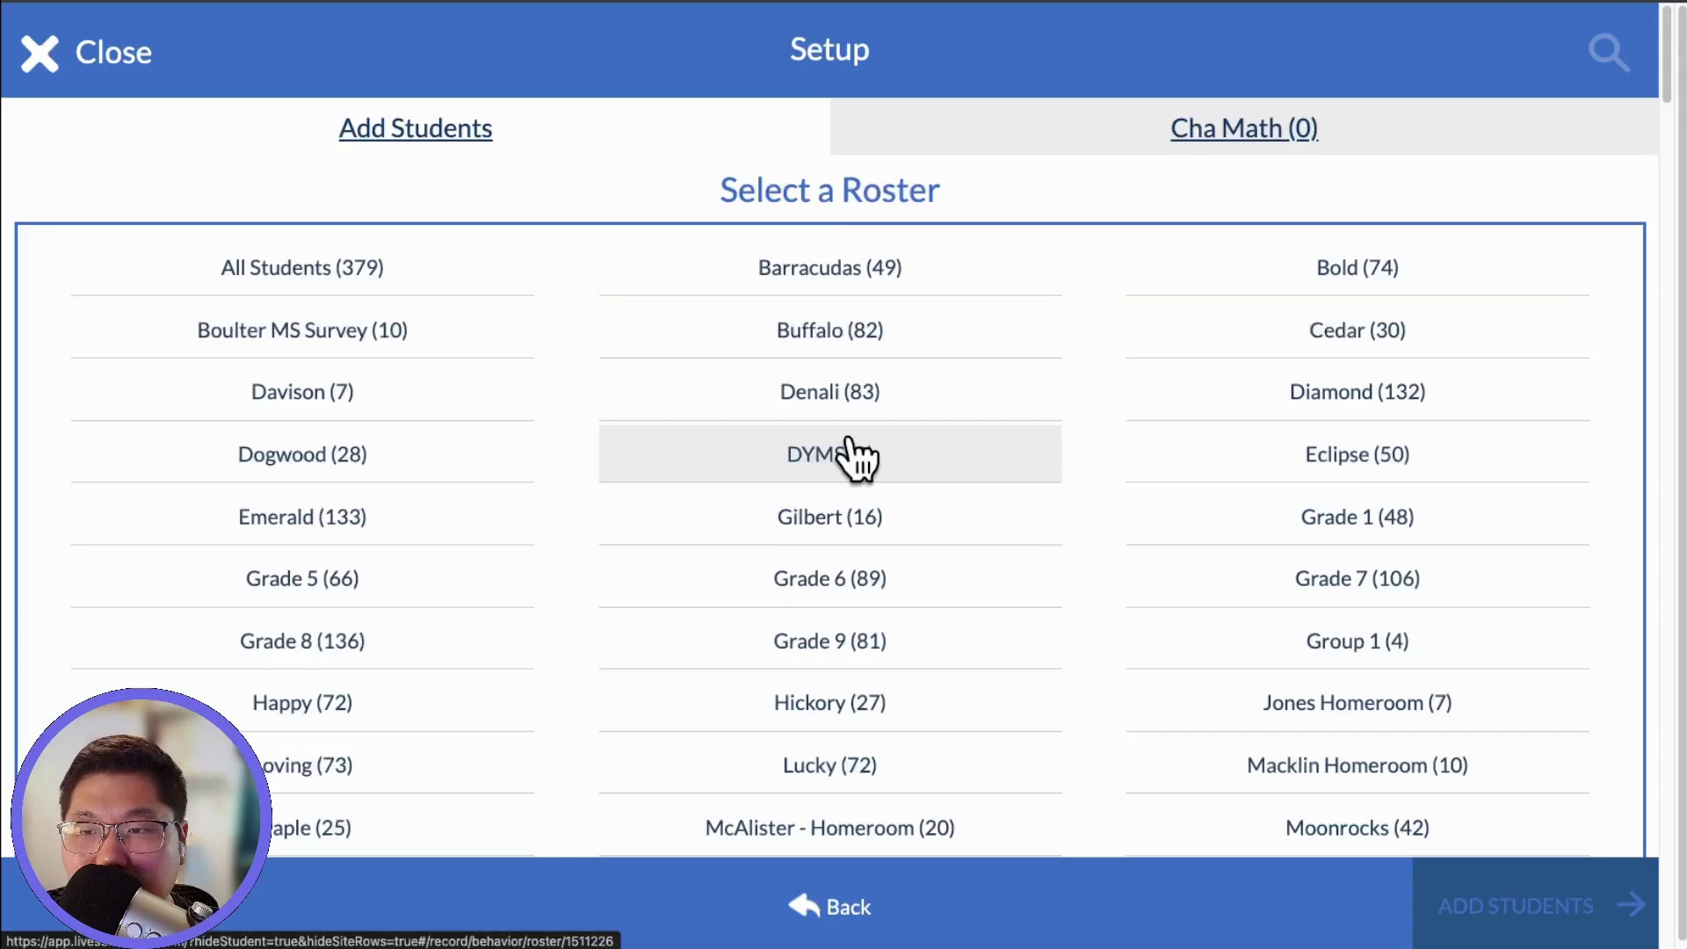
pyautogui.click(98, 63)
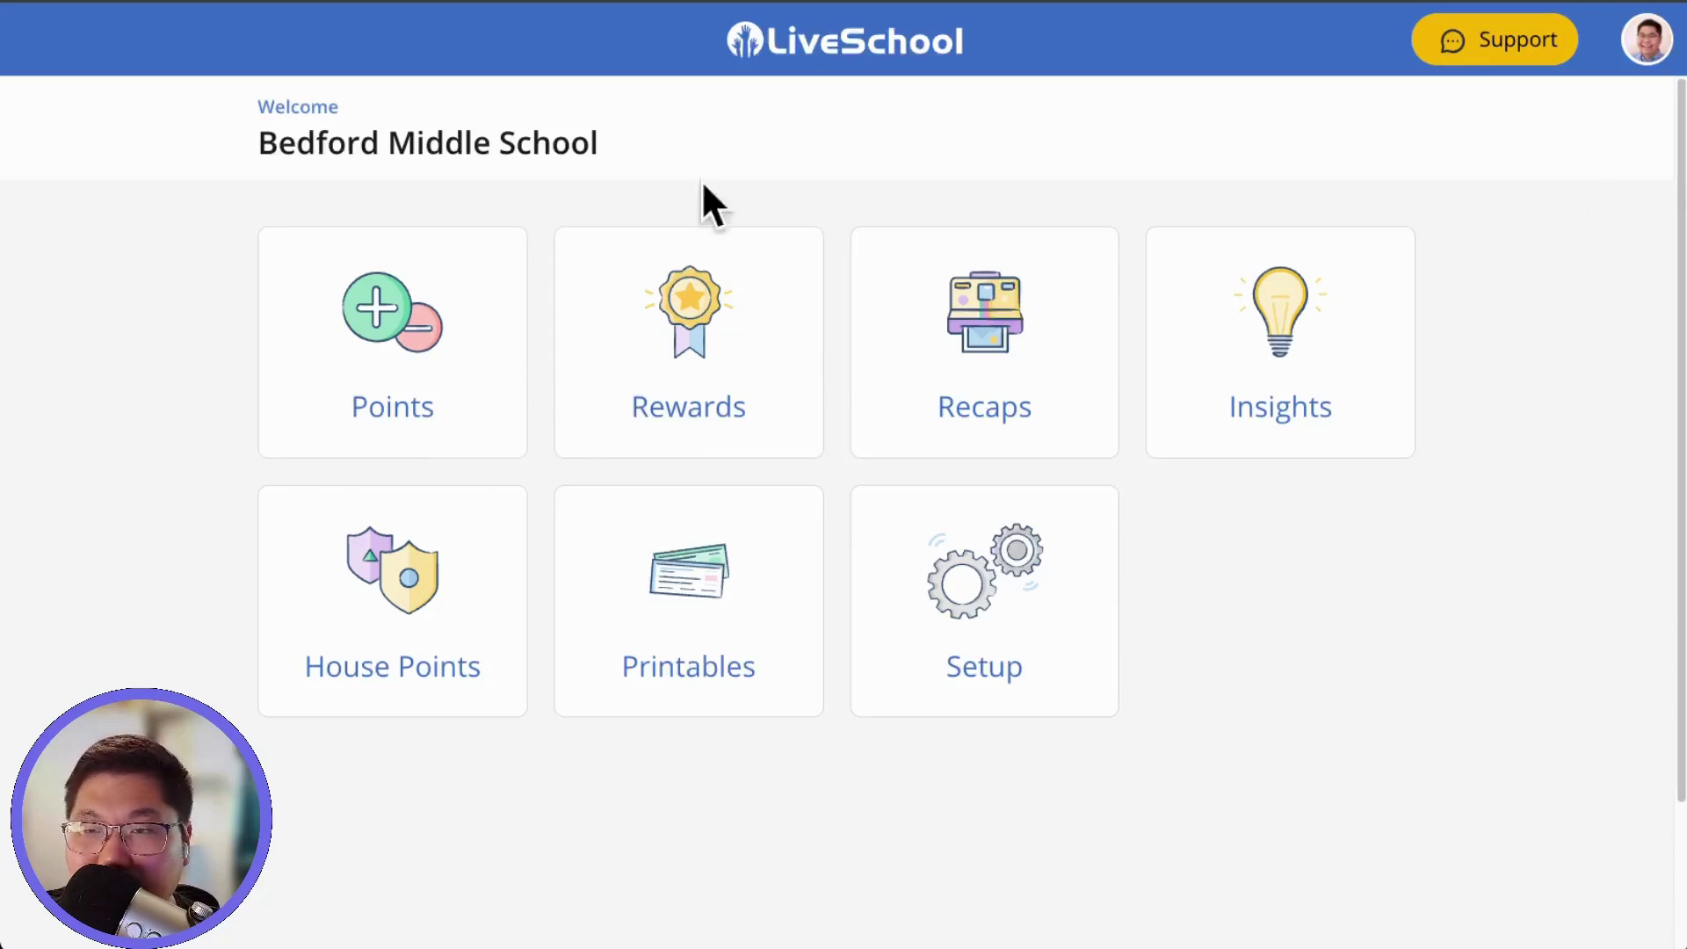
# Step: Open the Support panel and scroll through its help articles, call booking and setup resources
pyautogui.click(1504, 51)
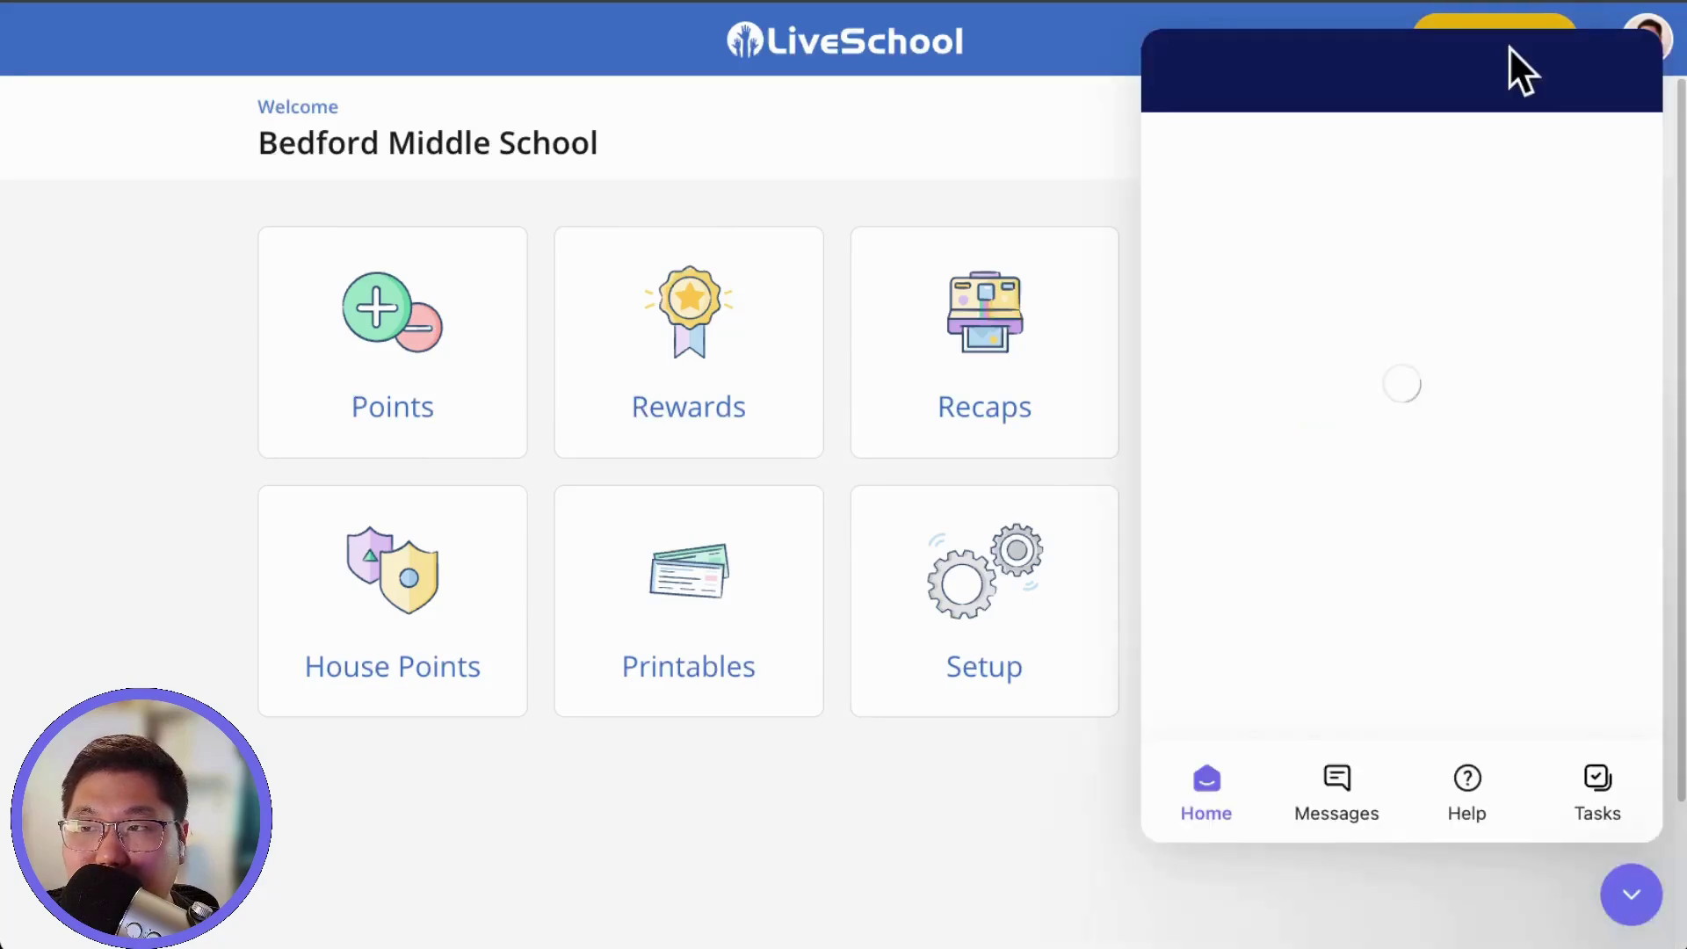
pyautogui.scroll(-4, 1441, 453)
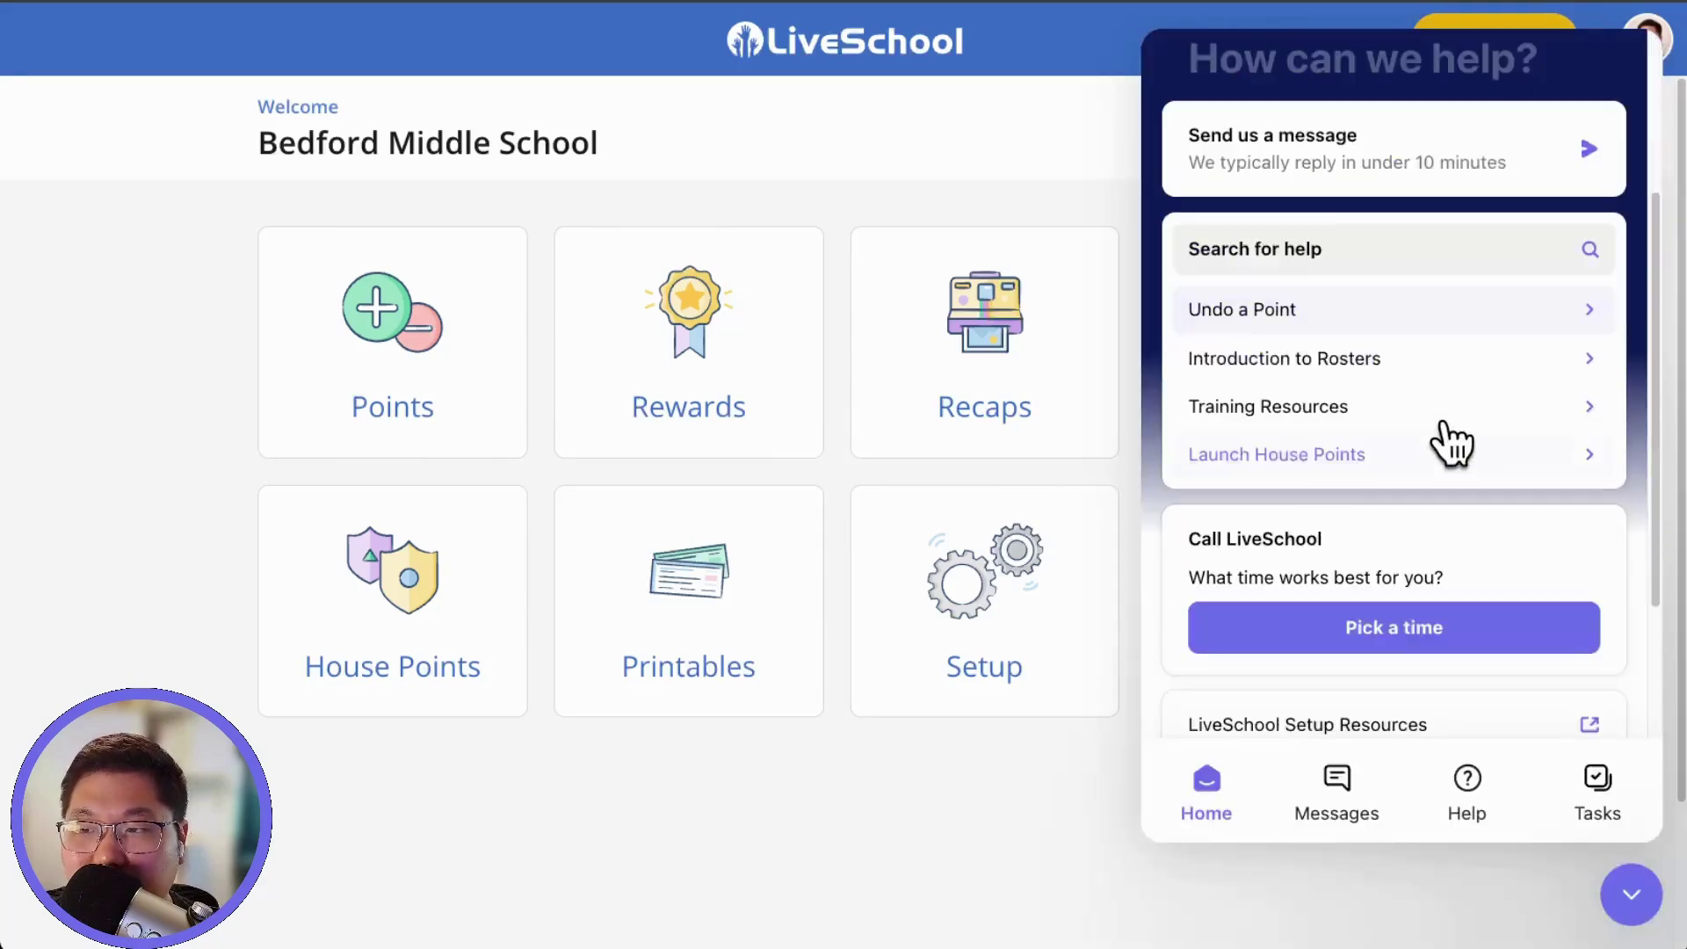
pyautogui.scroll(-2, 1450, 493)
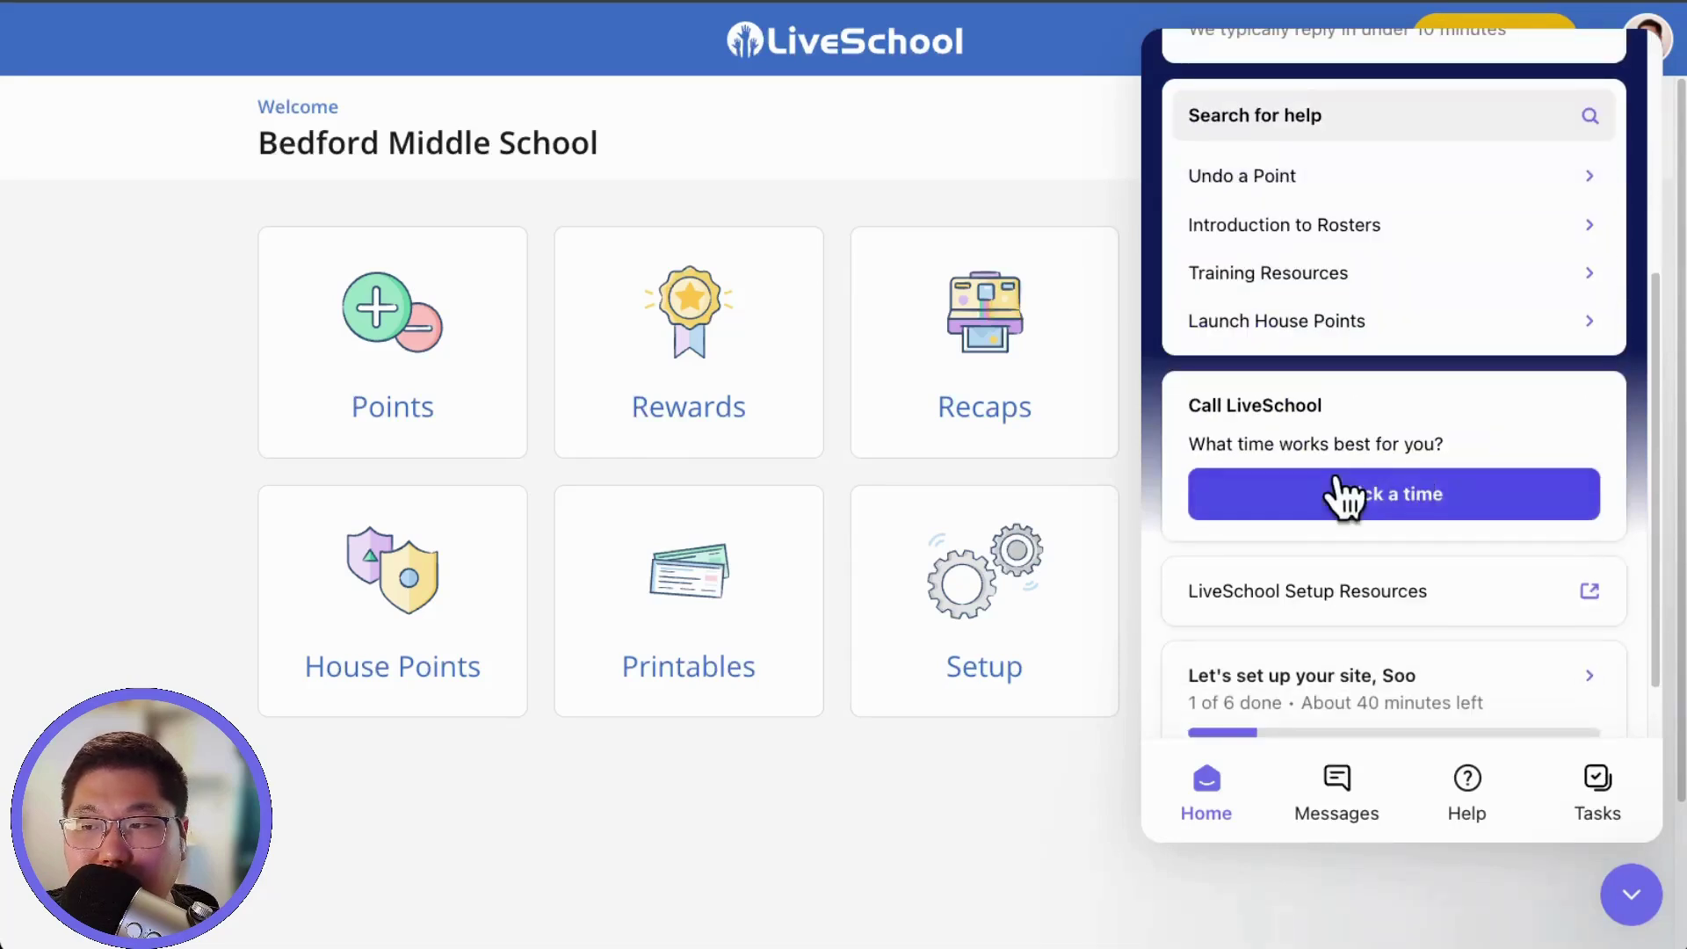
pyautogui.scroll(-1, 1419, 514)
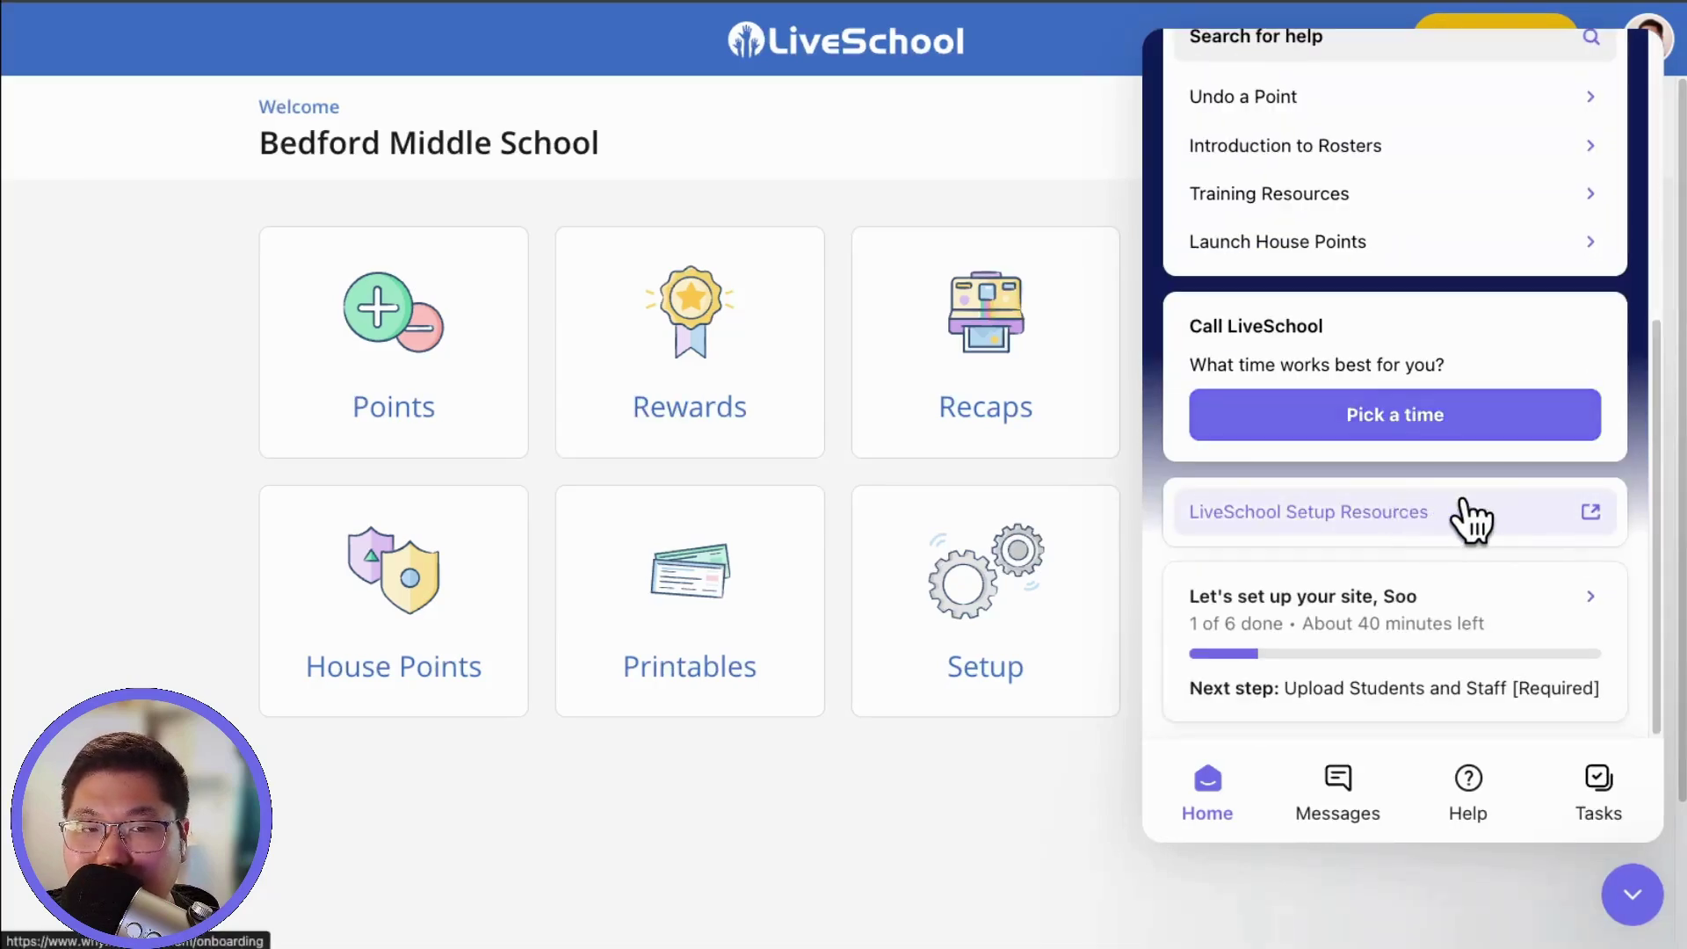